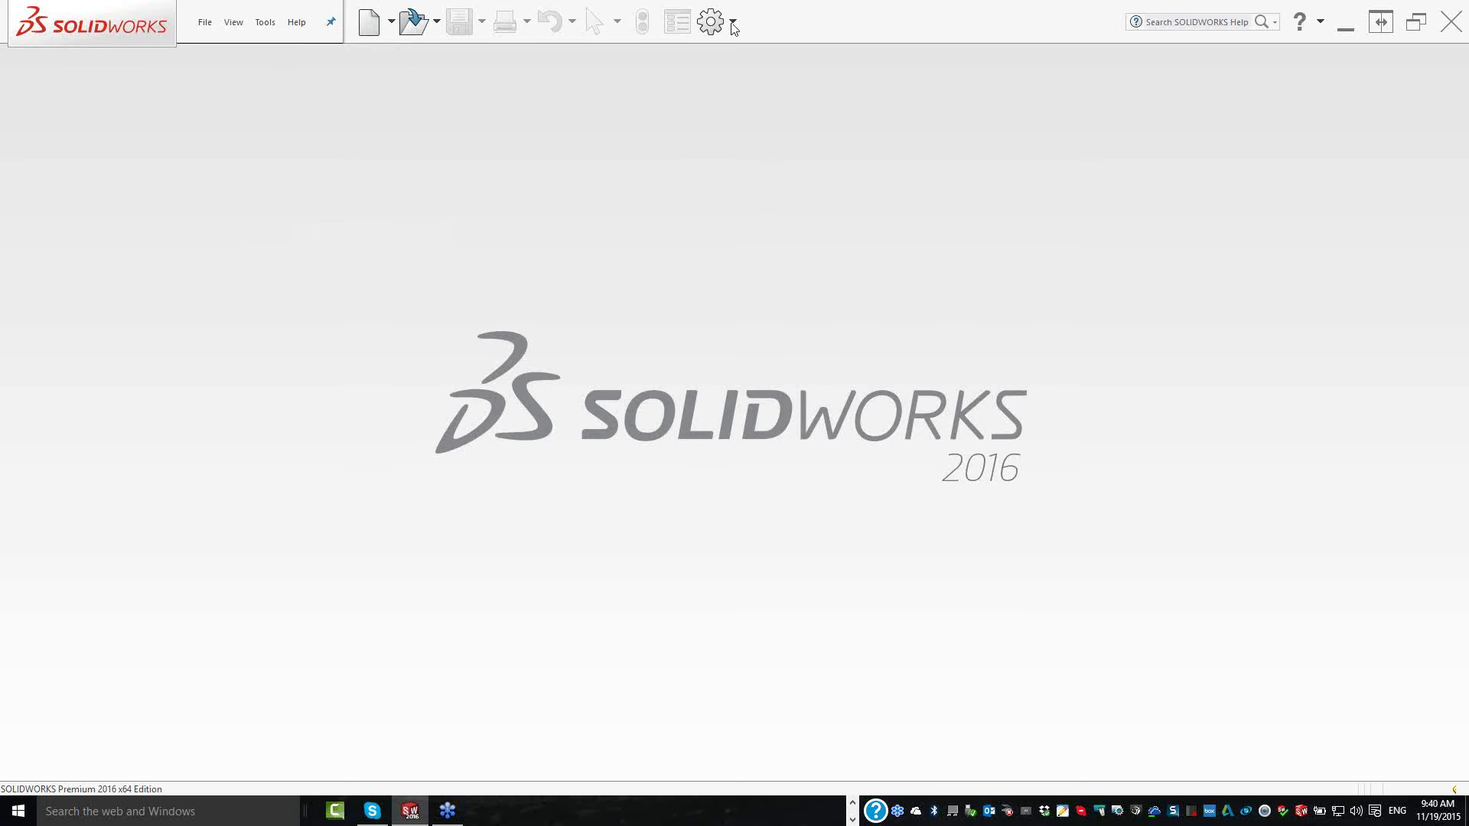
- Turn on the SolidCAM toolbar from the toolbar list, then dismiss the file-open dialog
right_click(772, 30)
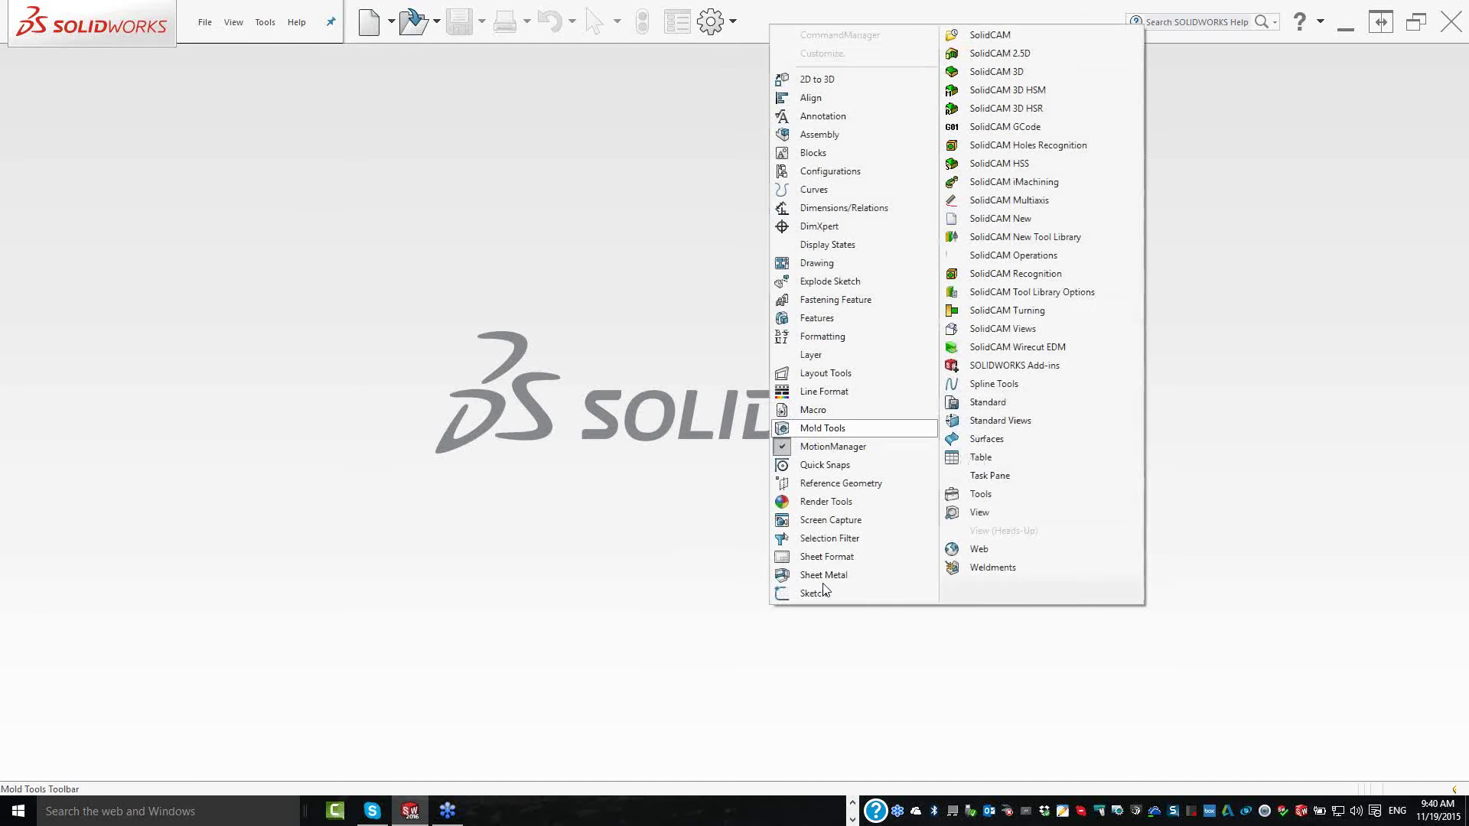
left_click(965, 1)
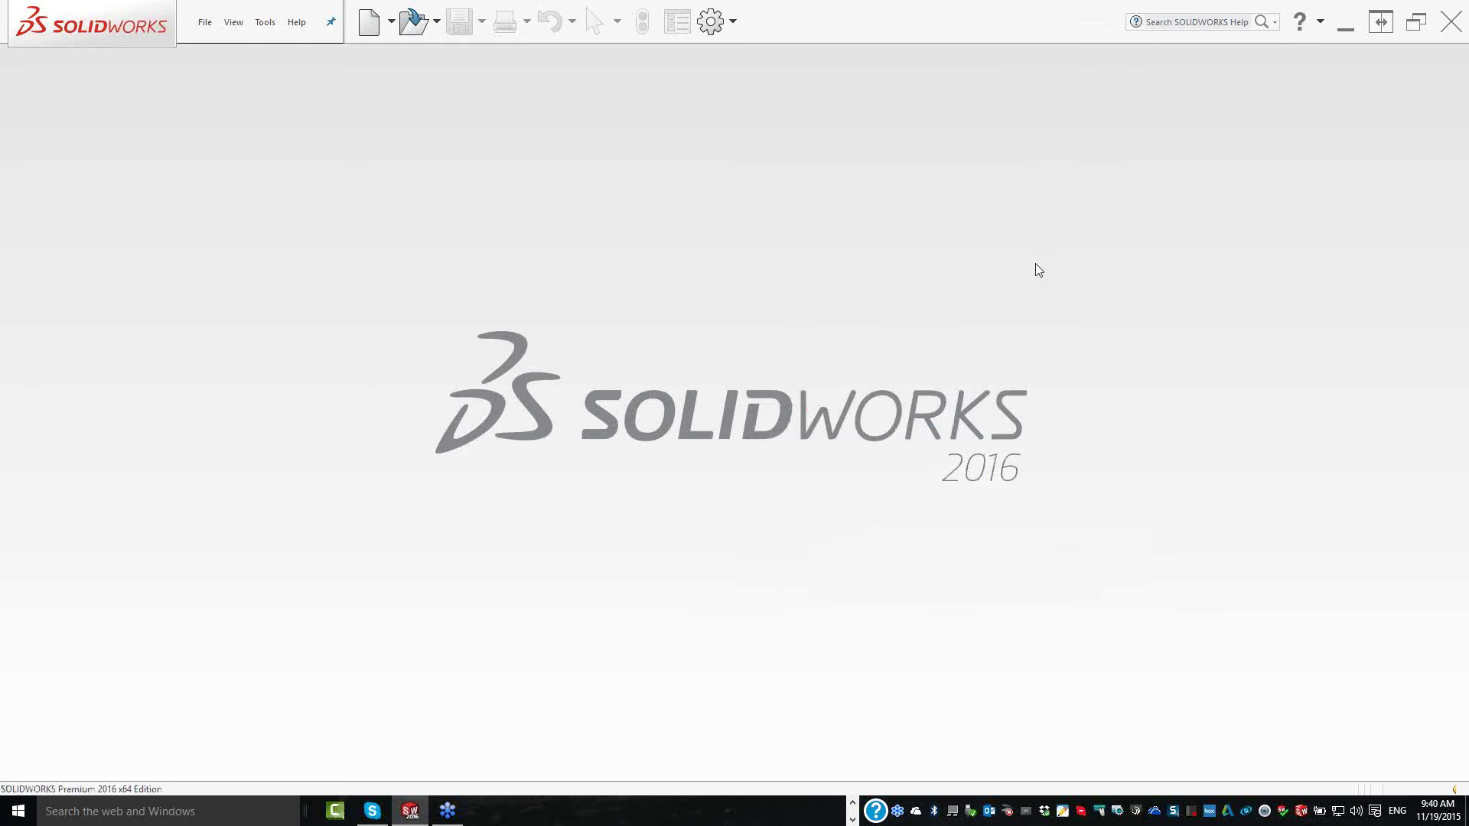
right_click(949, 15)
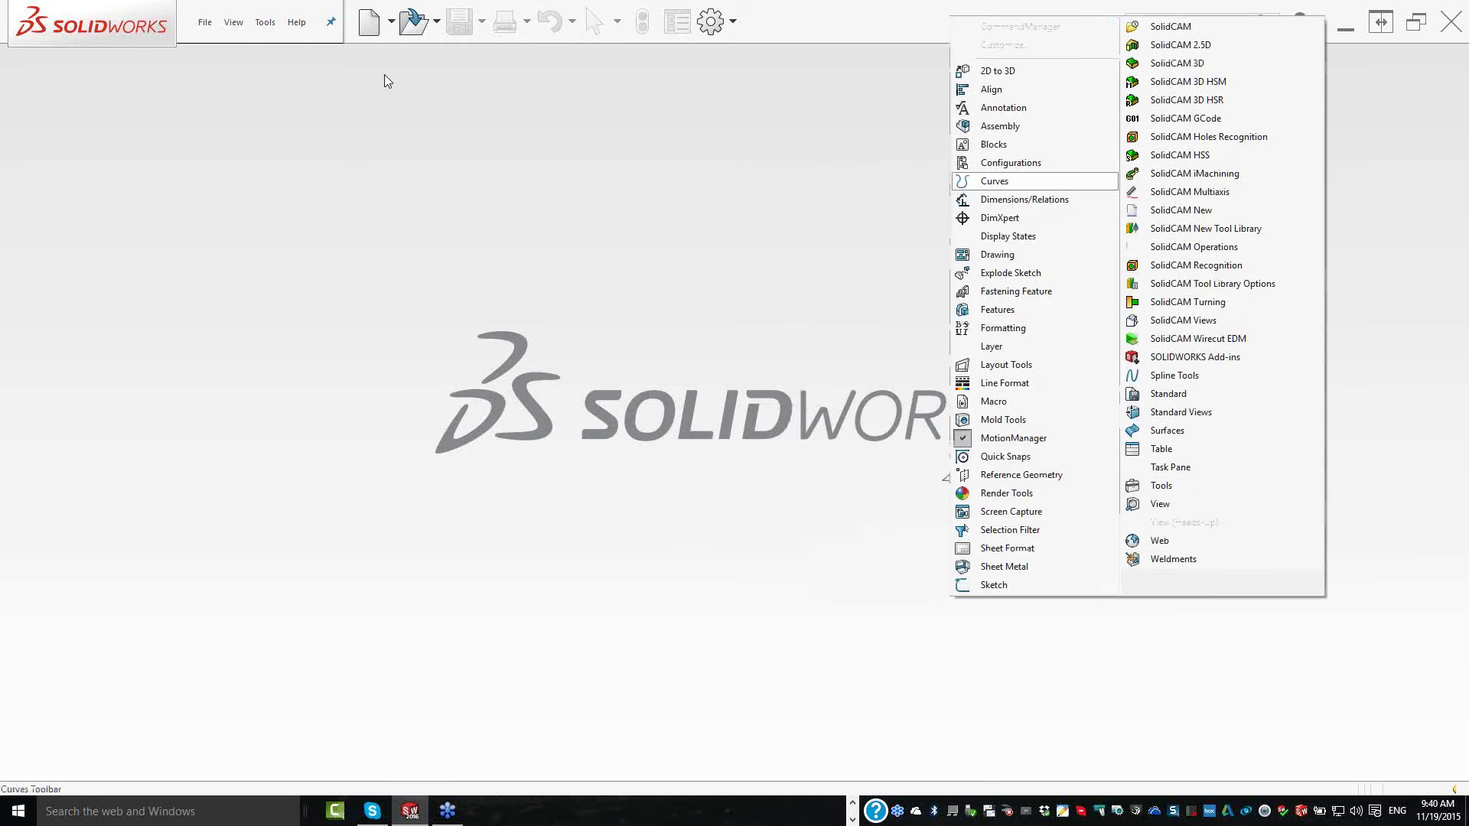
left_click(384, 75)
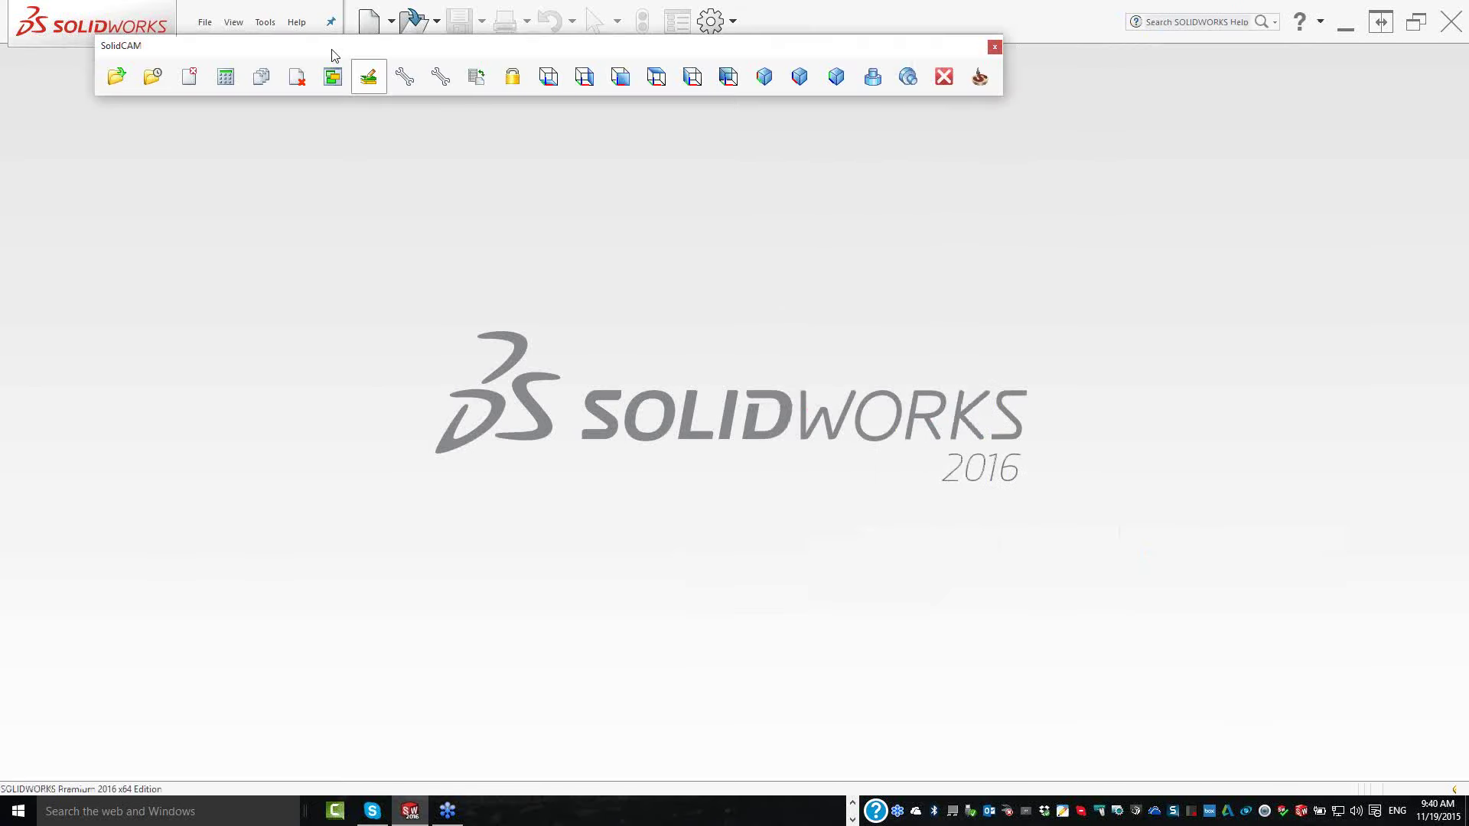
left_click(413, 21)
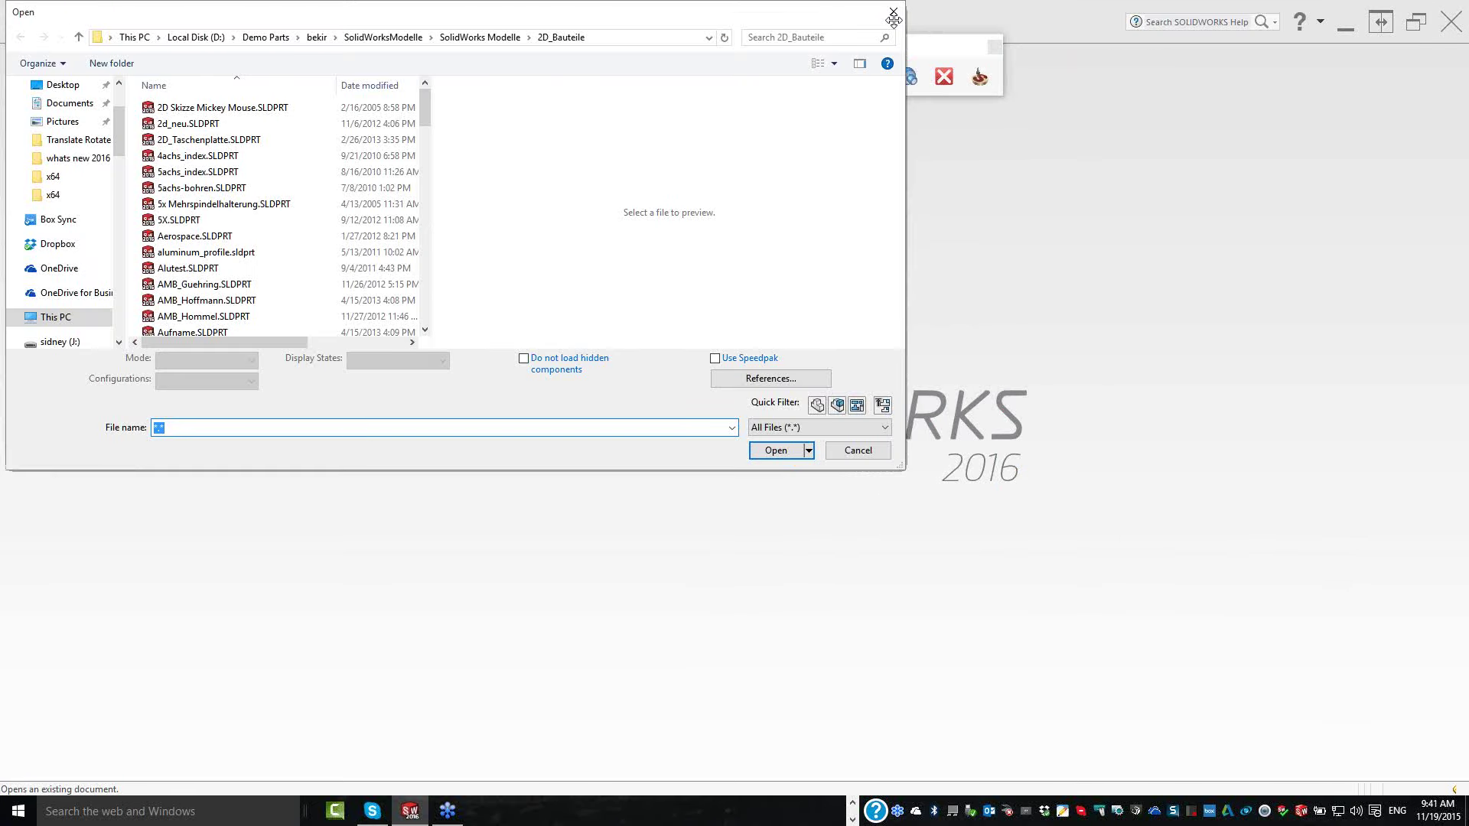
left_click(893, 13)
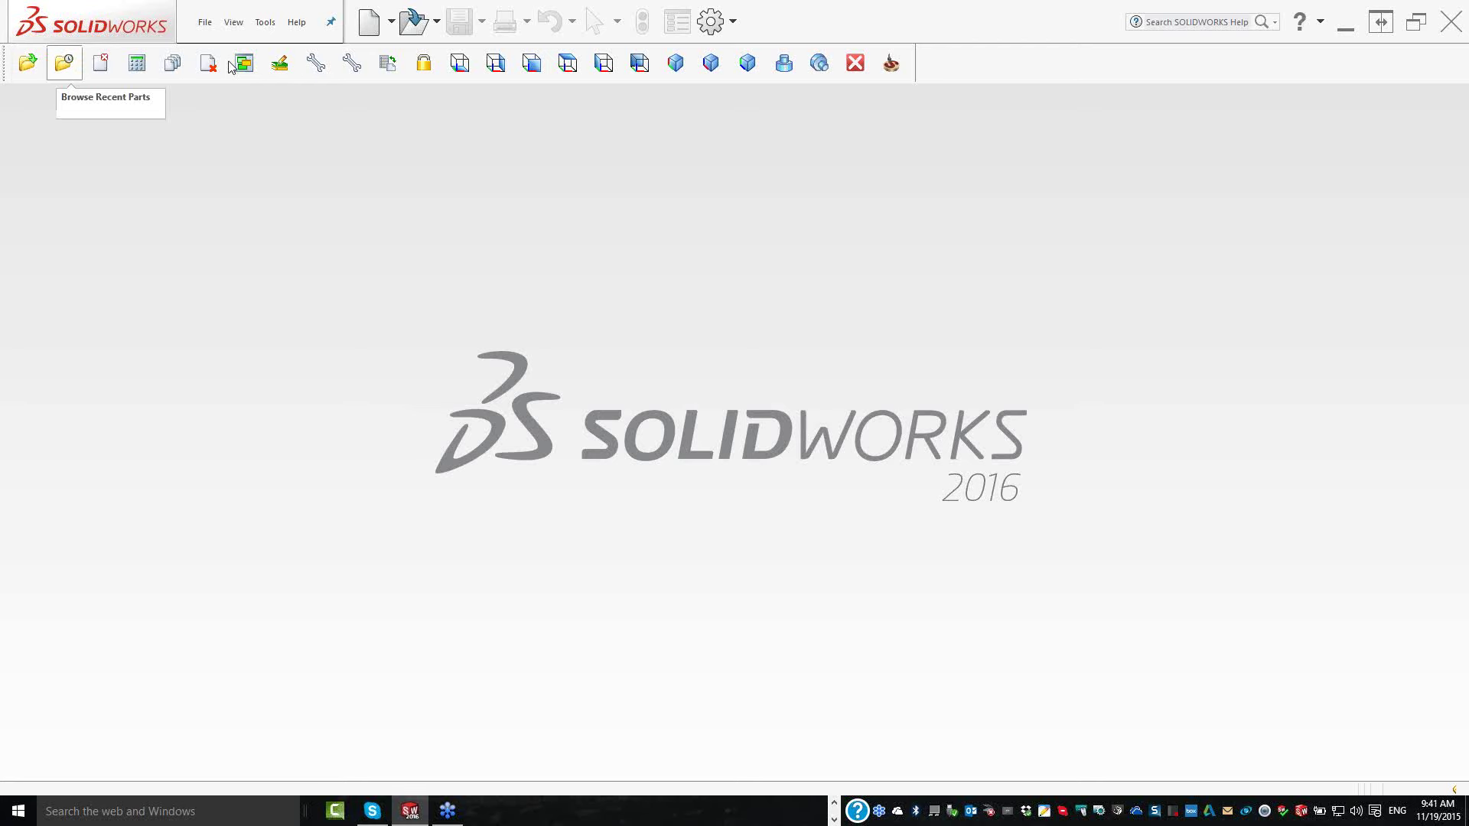
- Open the Tools > SolidCAM command list from the keyboard, then close it
key("alt+t")
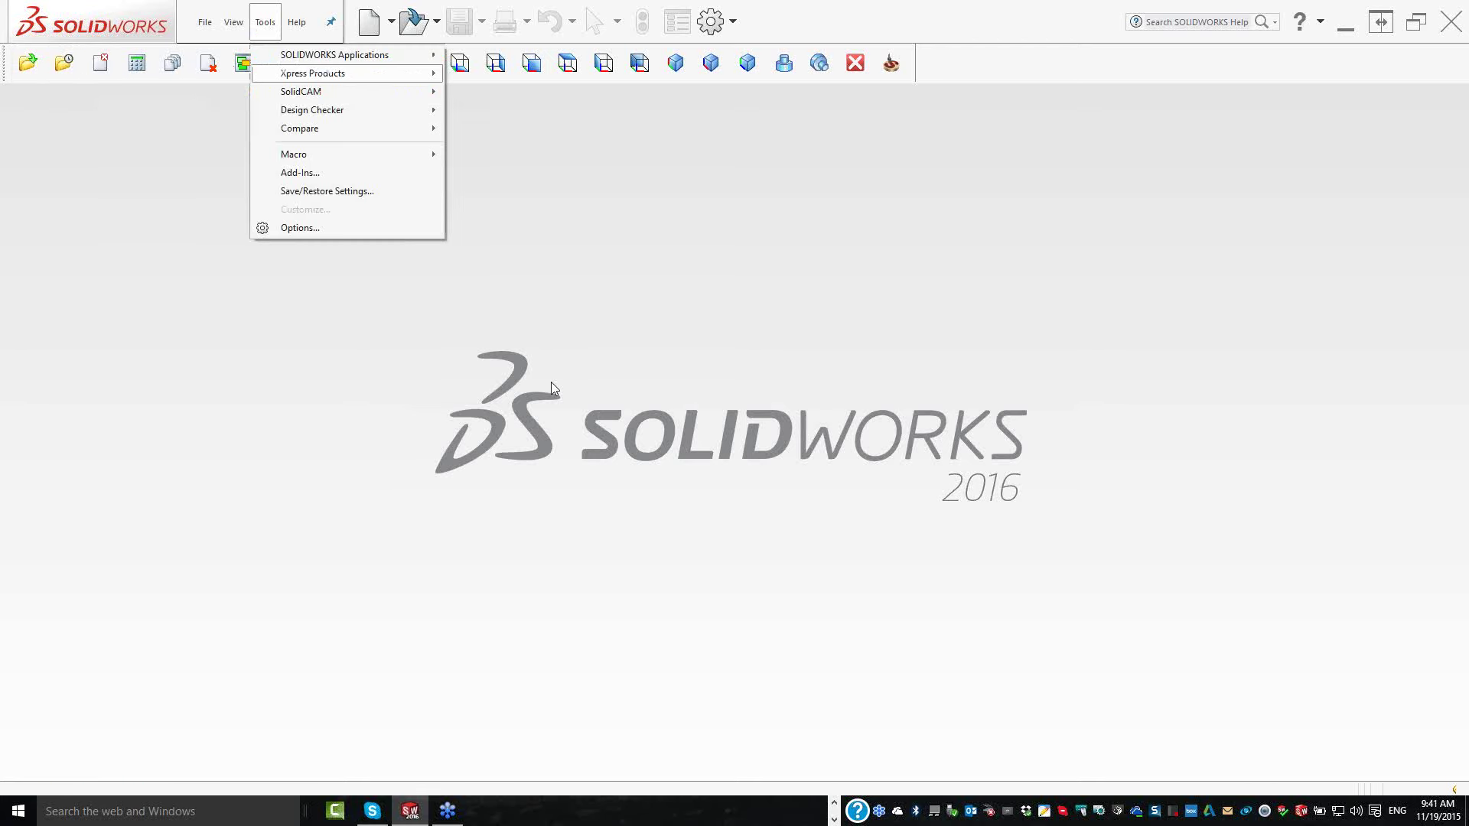
key("Down")
key("Right")
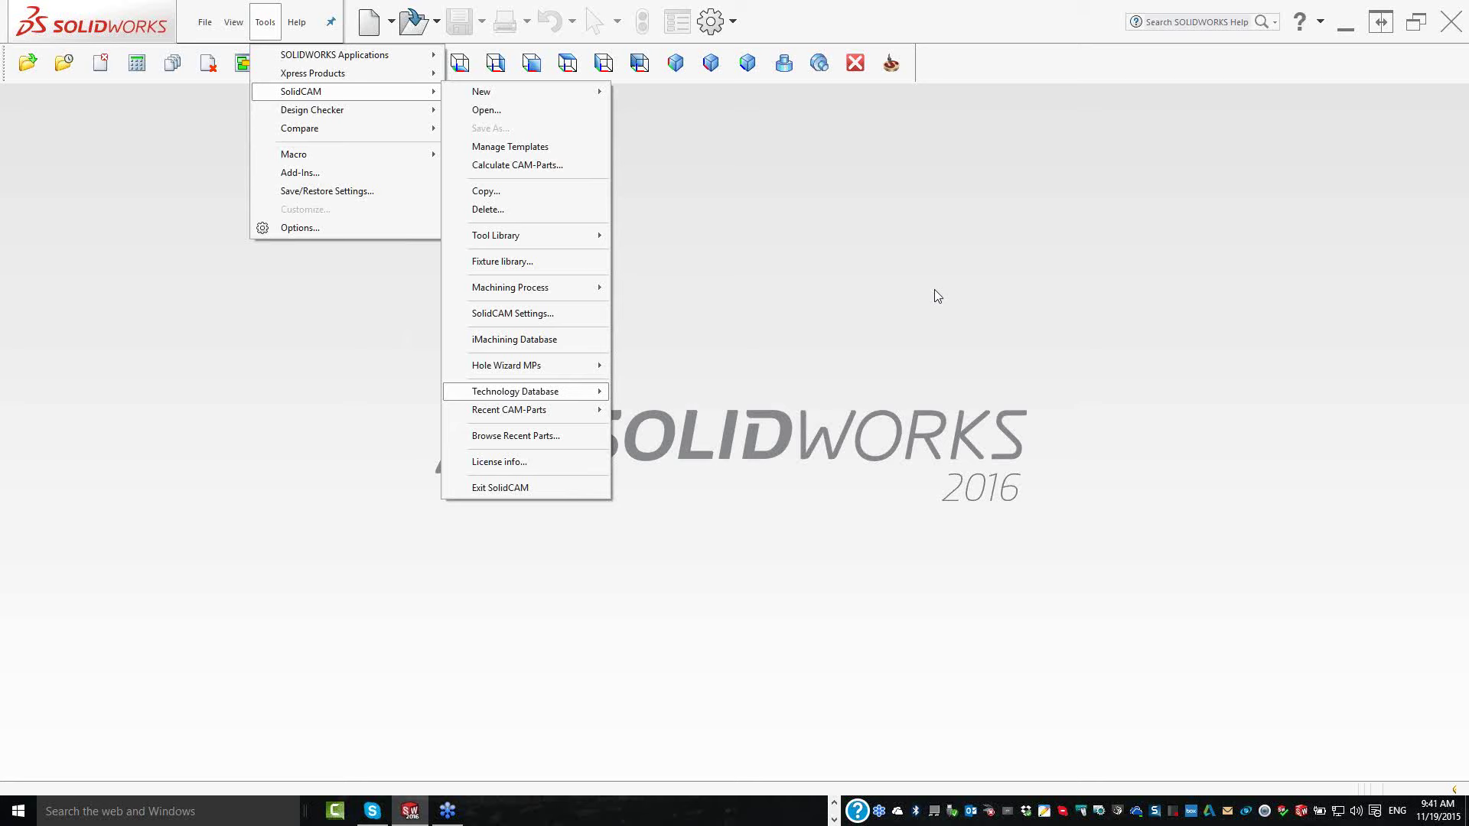
left_click(934, 289)
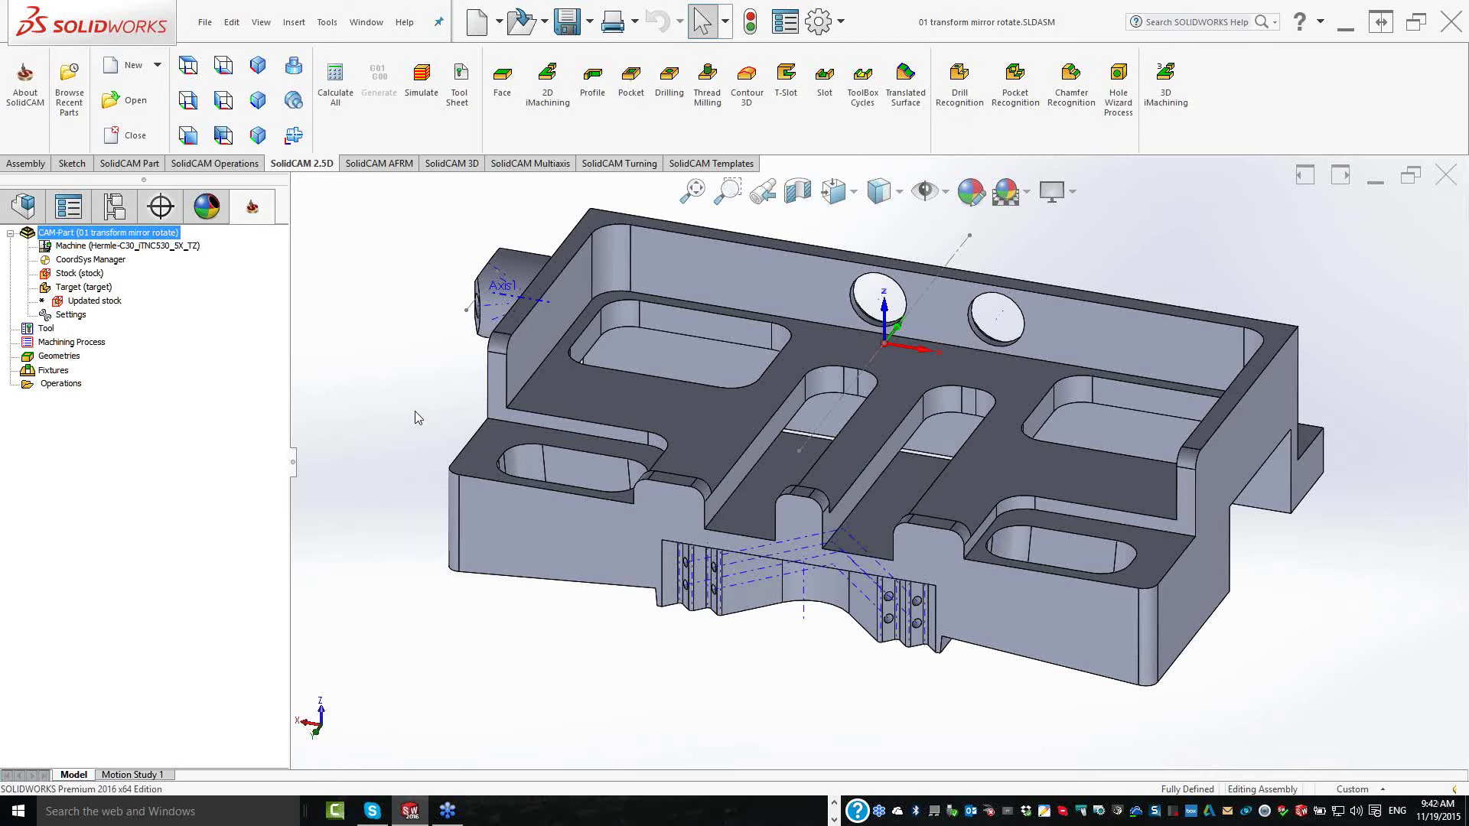
- Orbit, rotate and zoom onto the V-shaped notch and its bolt holes on the block's underside
key("Up")
key("Up")
key("Up")
key("Up")
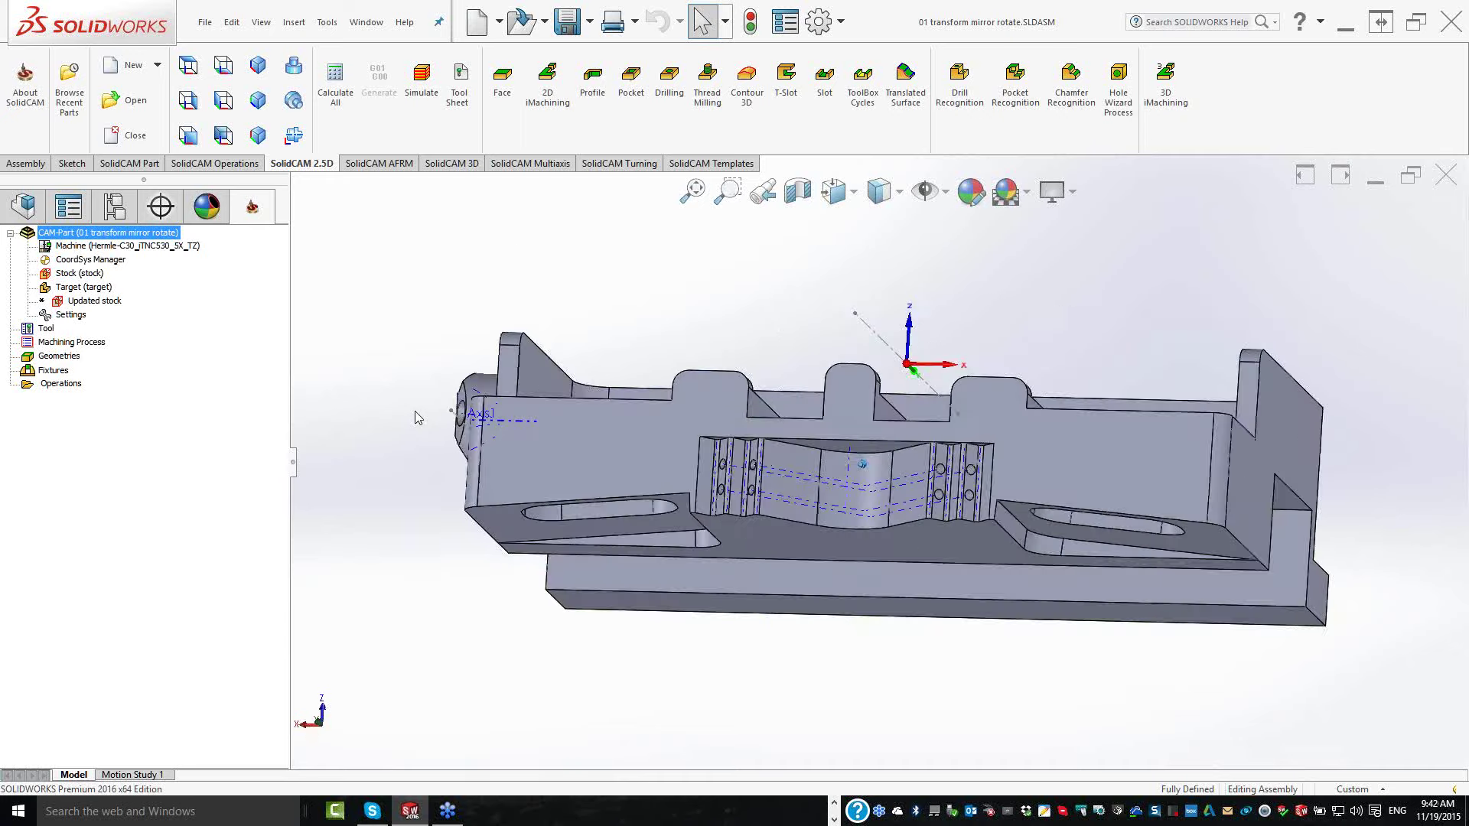
middle_click_drag(415, 418, 819, 383)
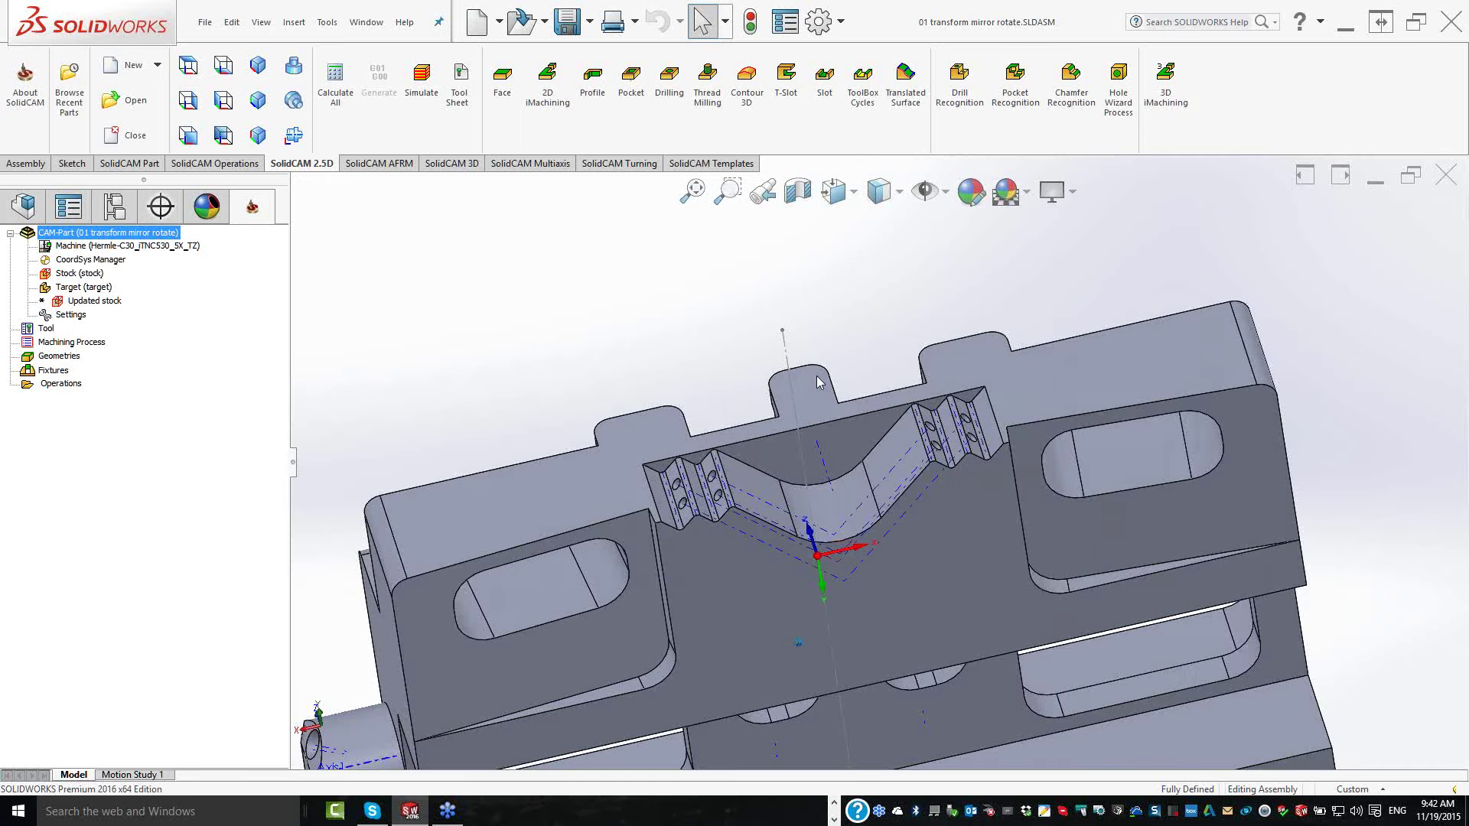
key("Down")
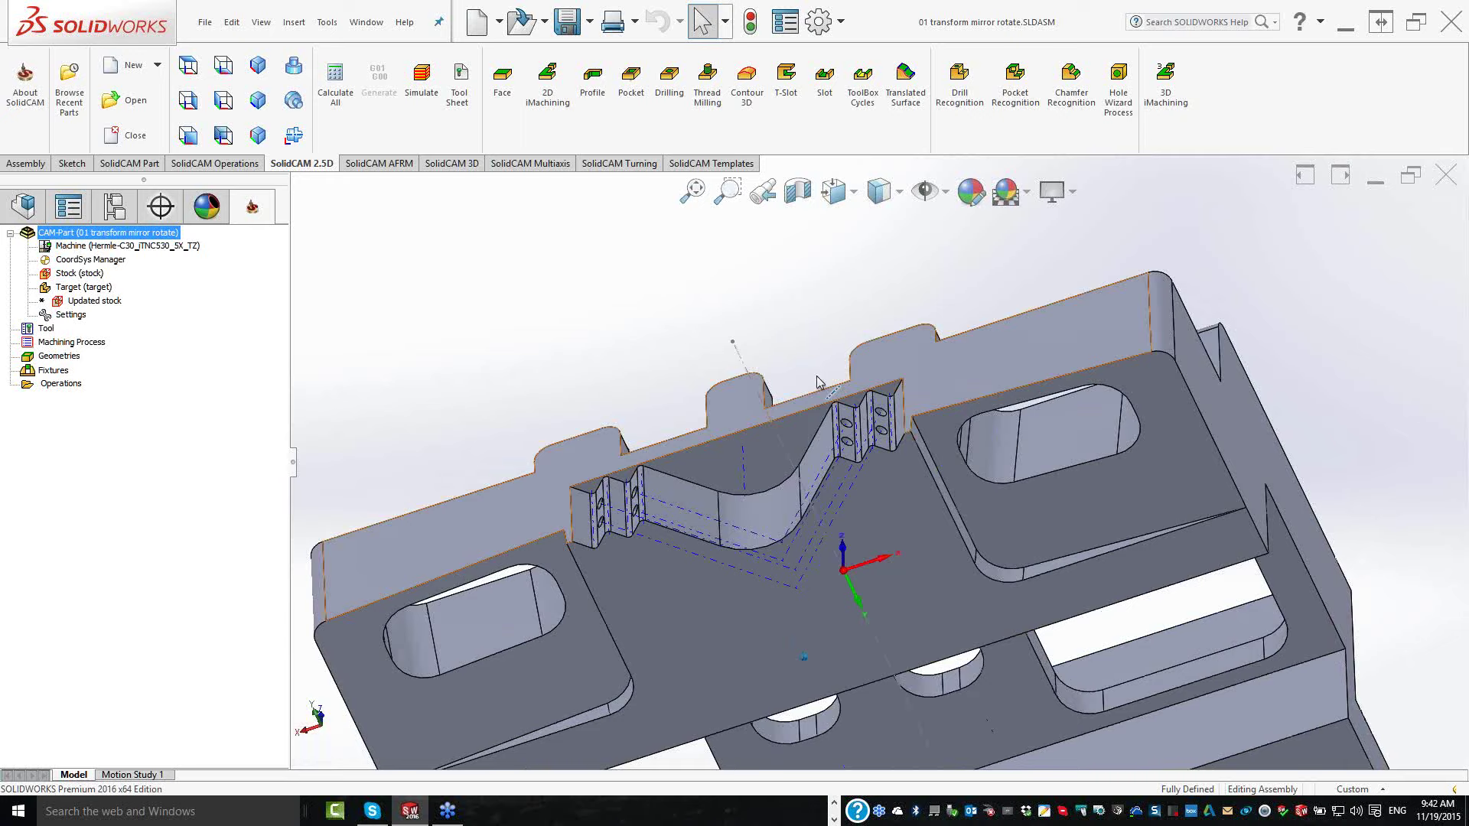
key("alt+Left")
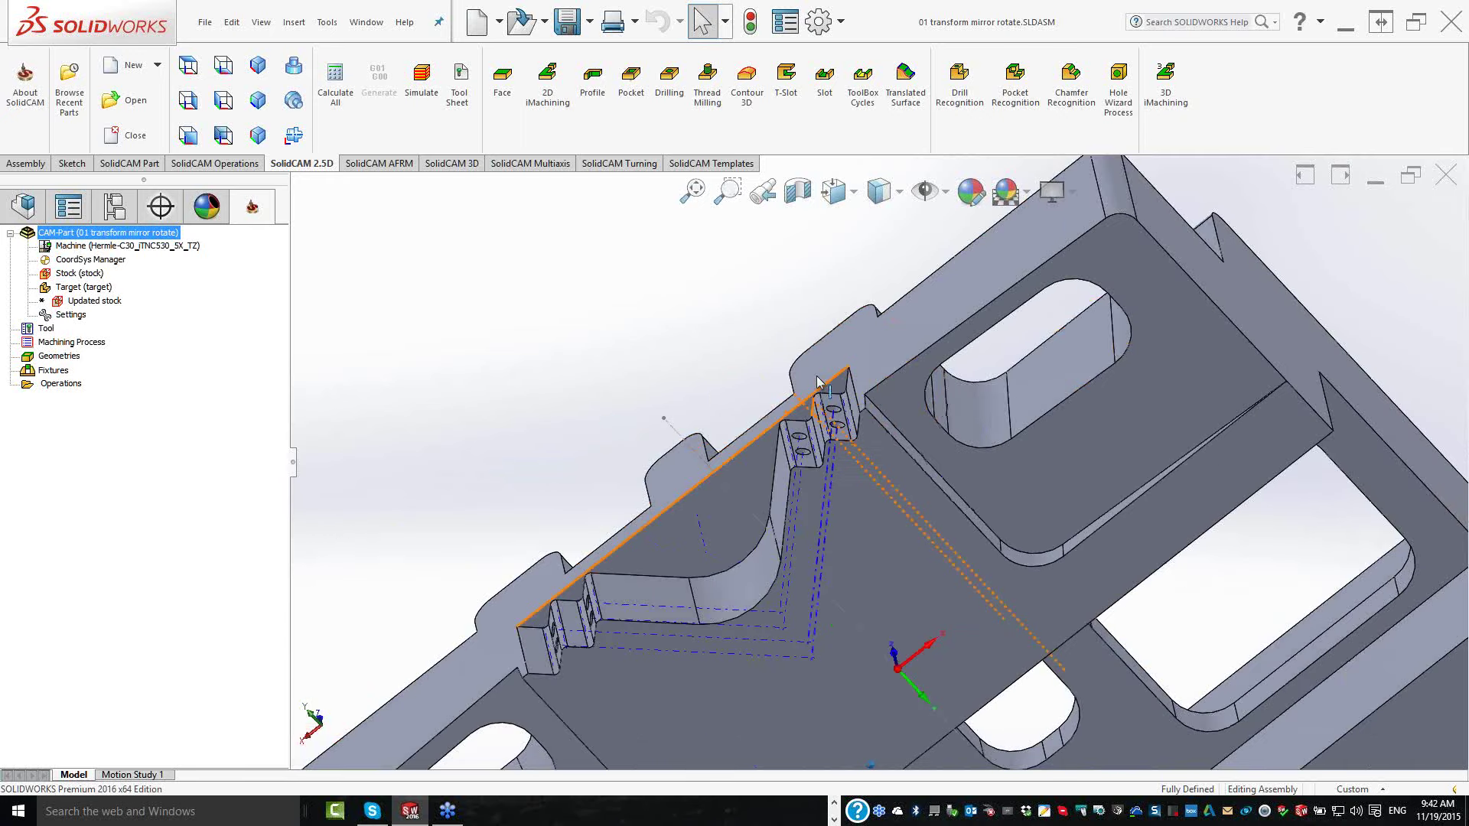
scroll(820, 383, "down", 1)
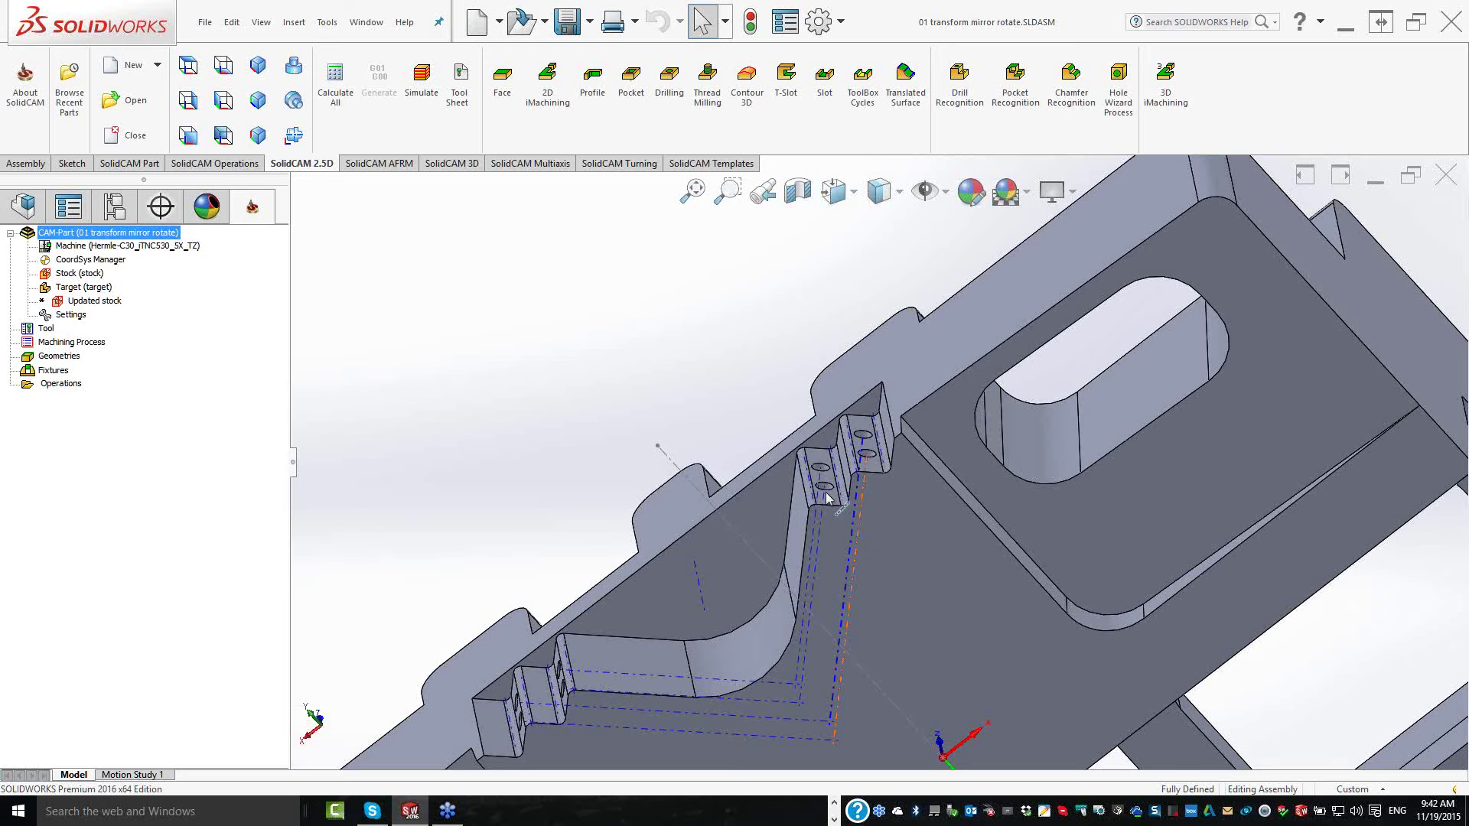
middle_click_drag(828, 498, 939, 461)
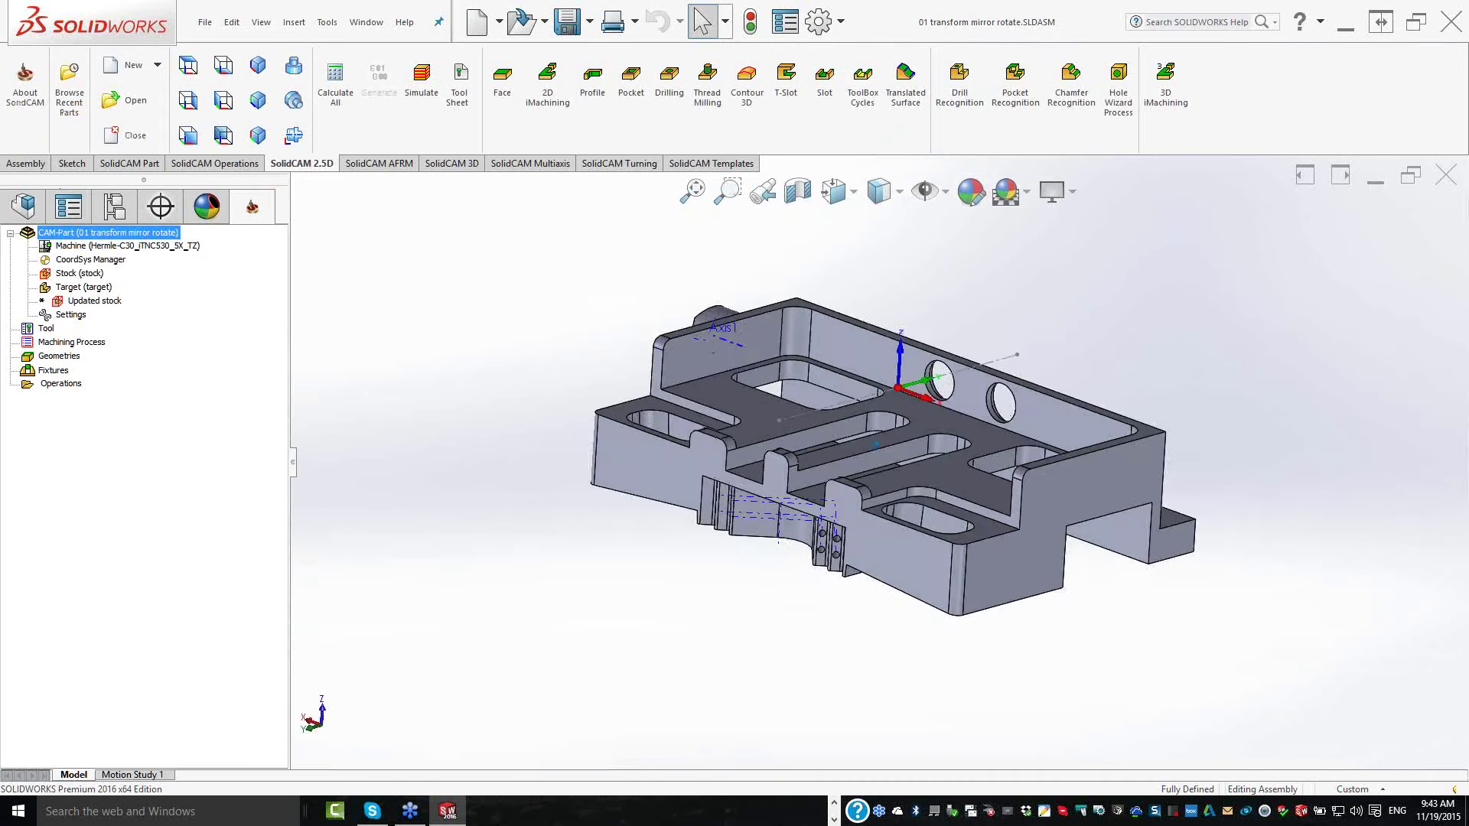
- Orbit toward a top-down view, briefly selecting and clearing the slotted flange's top face
mouse_move(876, 445)
middle_mouse_down()
mouse_move(879, 463)
mouse_move(865, 461)
mouse_move(891, 368)
mouse_move(885, 453)
middle_mouse_up()
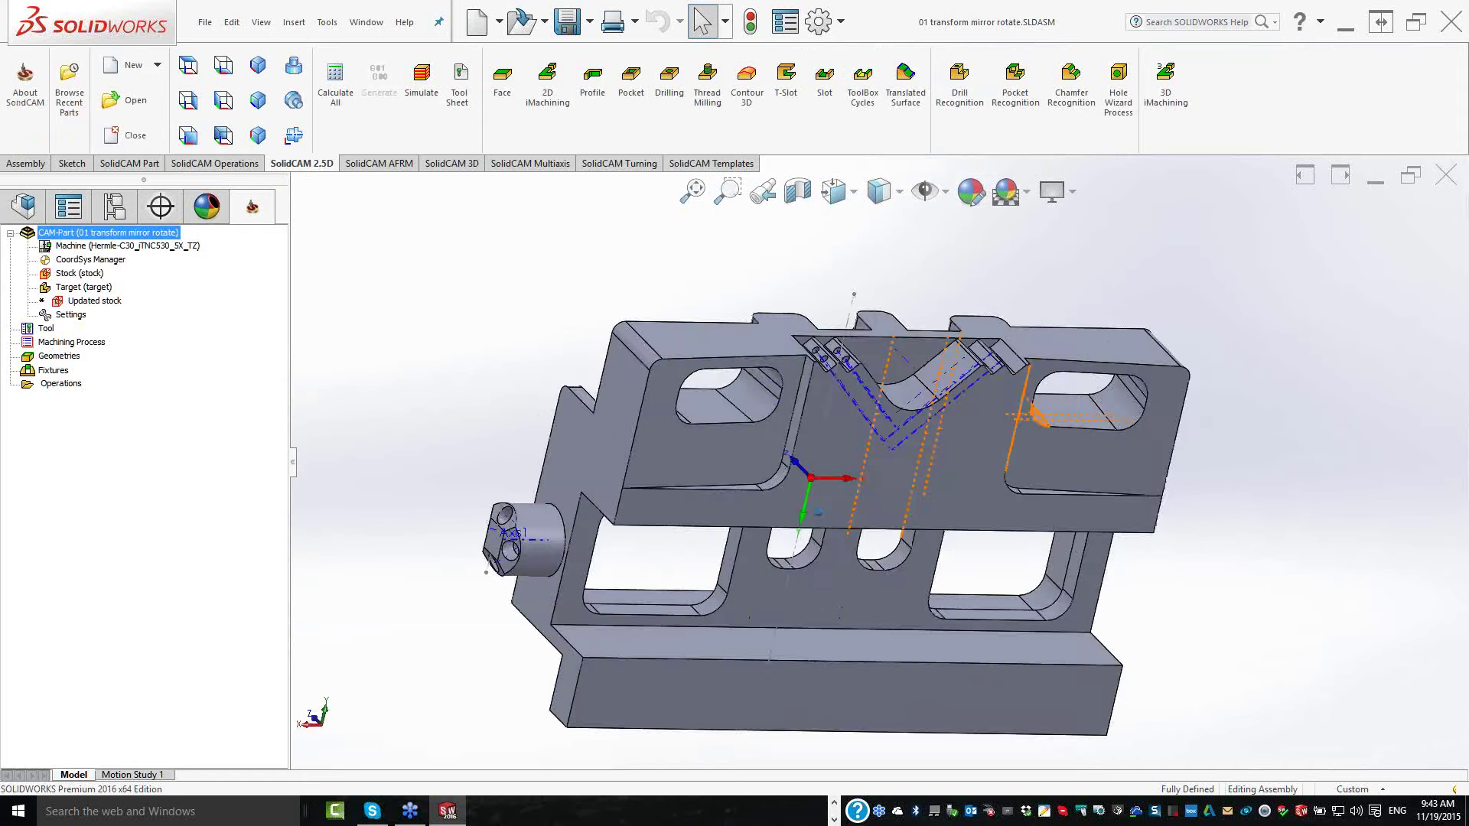
middle_click_drag(812, 528, 796, 572)
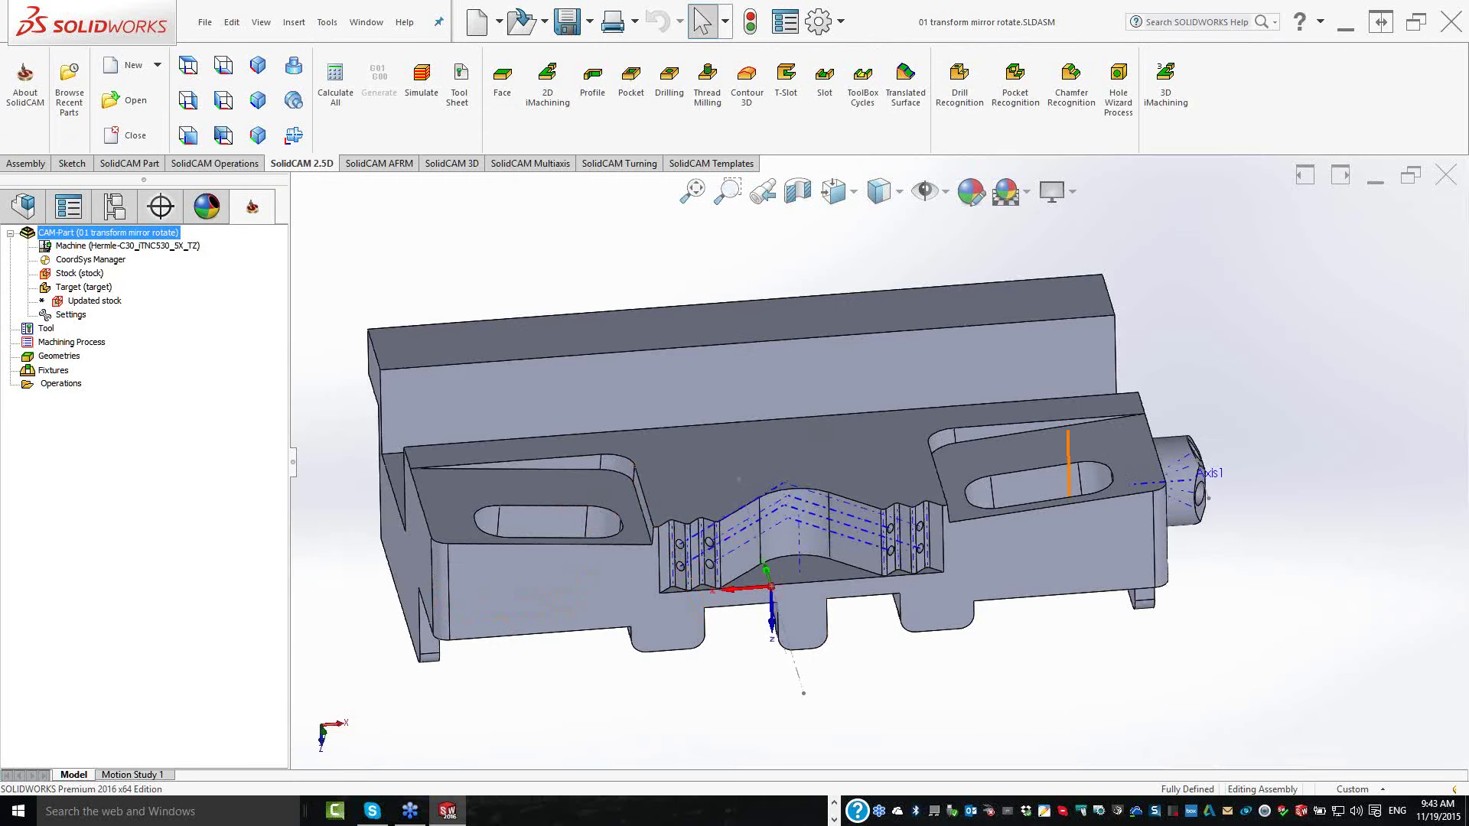
left_click(1063, 448)
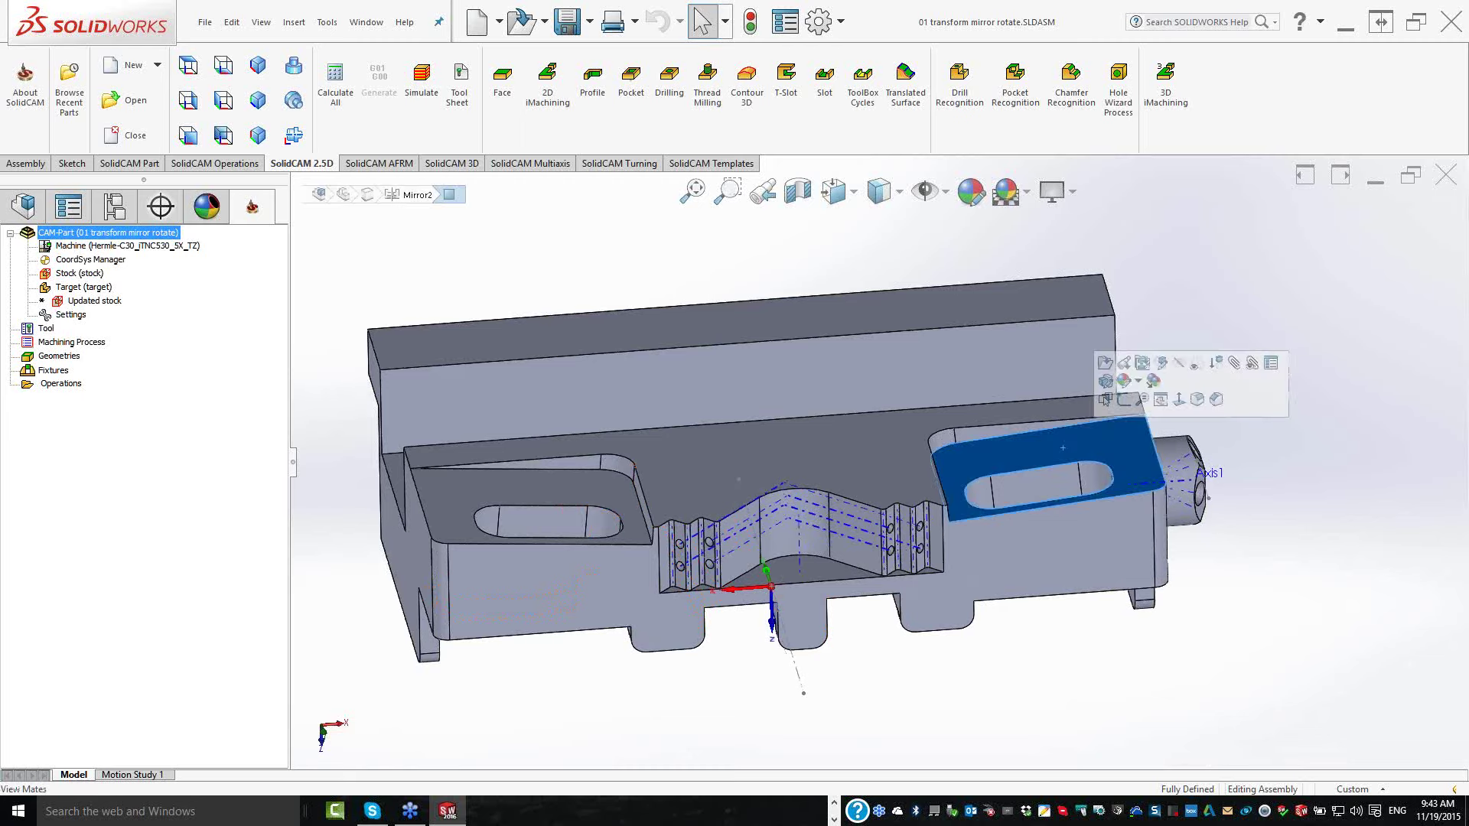
key("Escape")
middle_click_drag(918, 313, 892, 312)
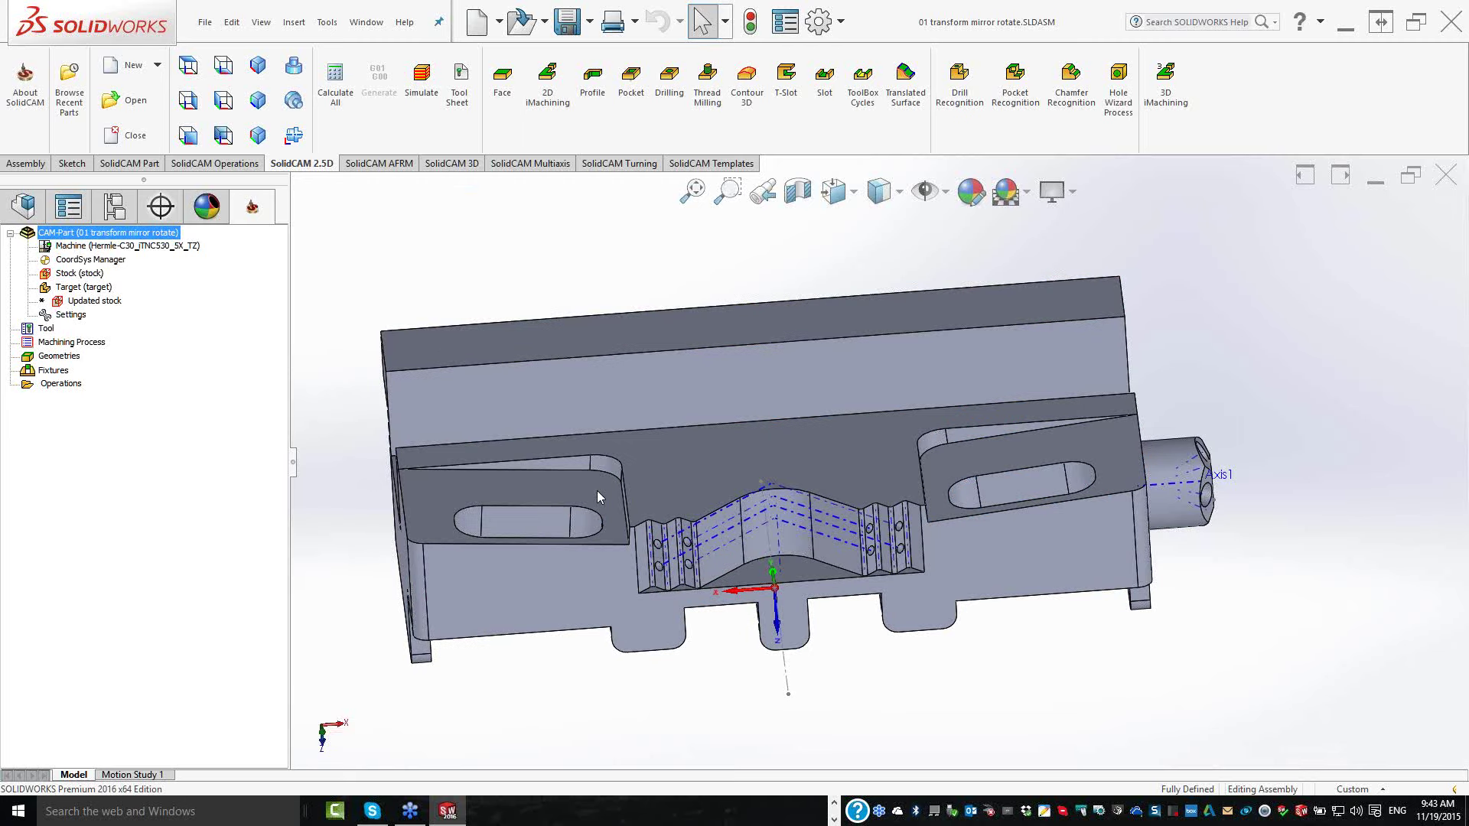
- Turn the block around the cylindrical boss, then return to the overall part view
key("Left")
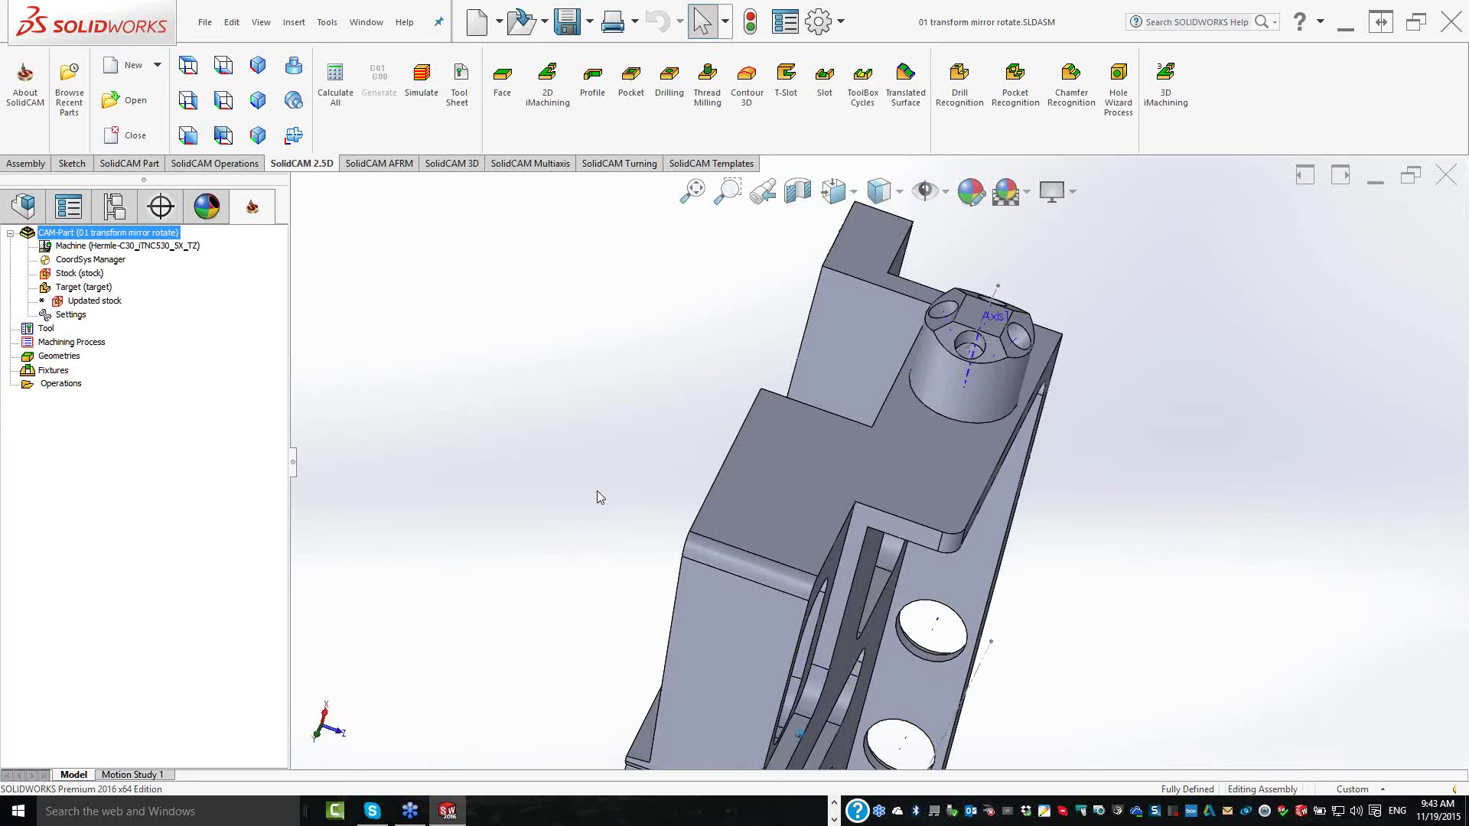
key("Left")
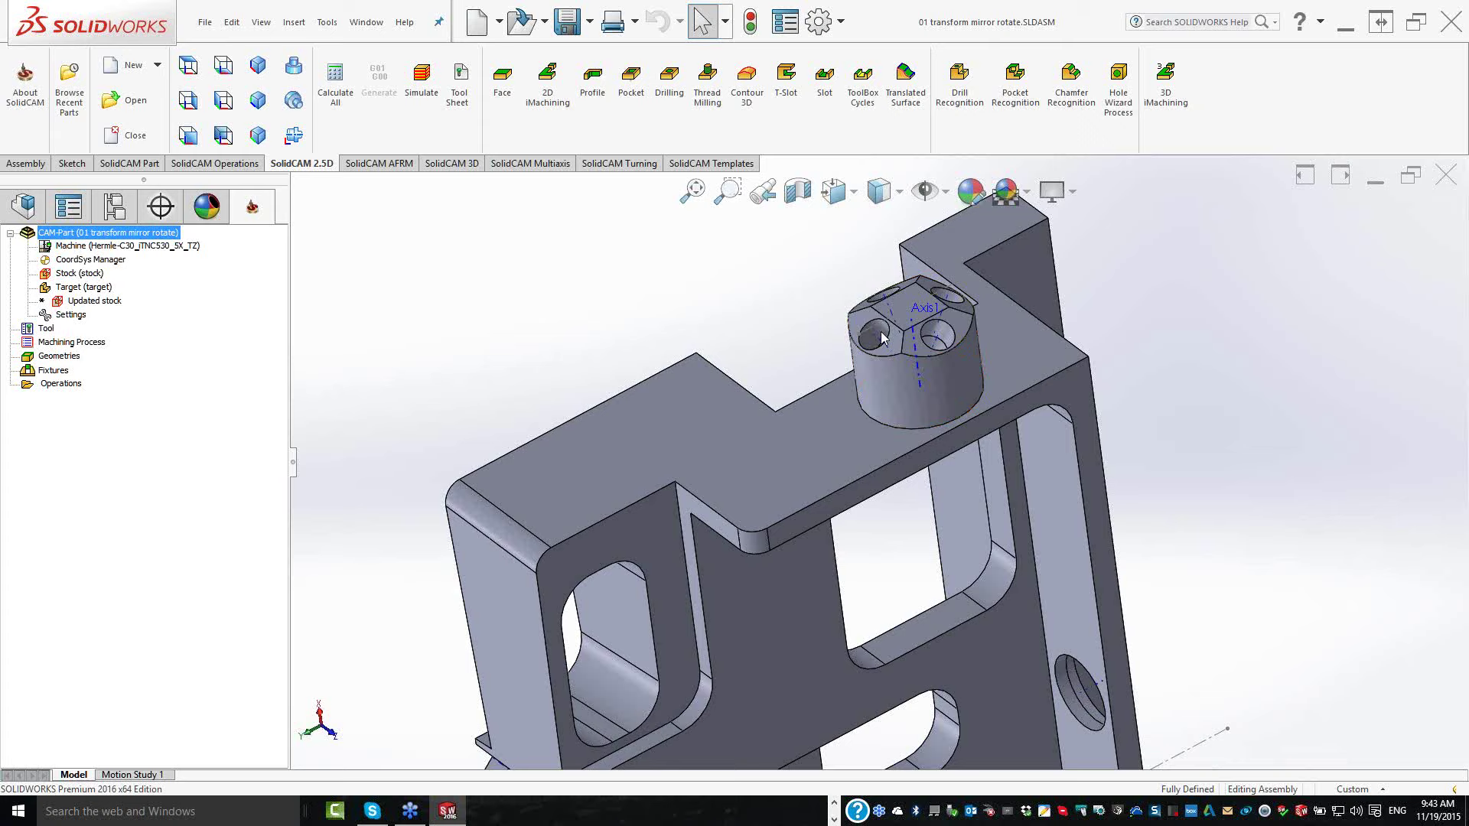
key("Down")
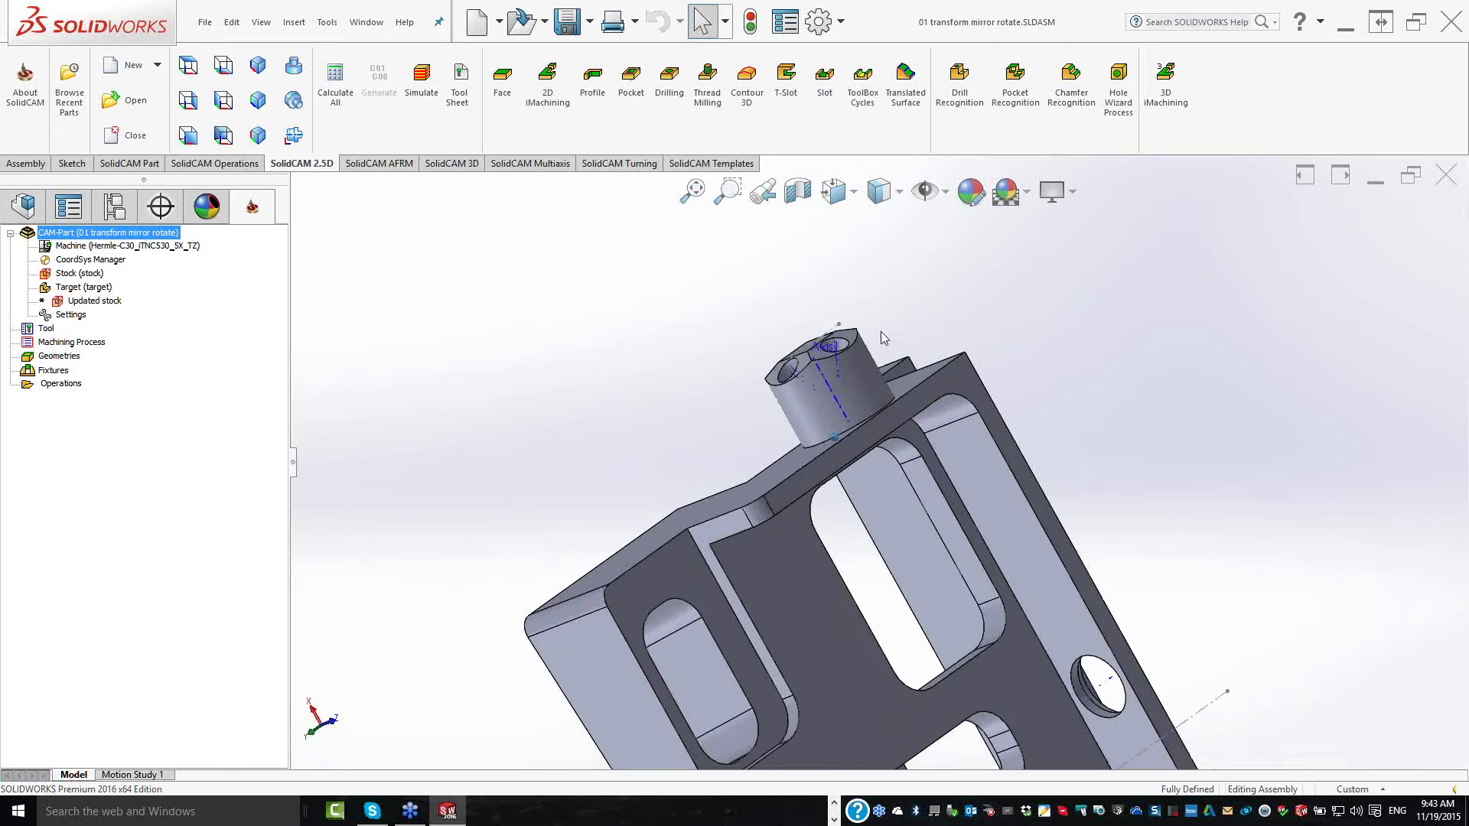
key("ctrl+shift+z")
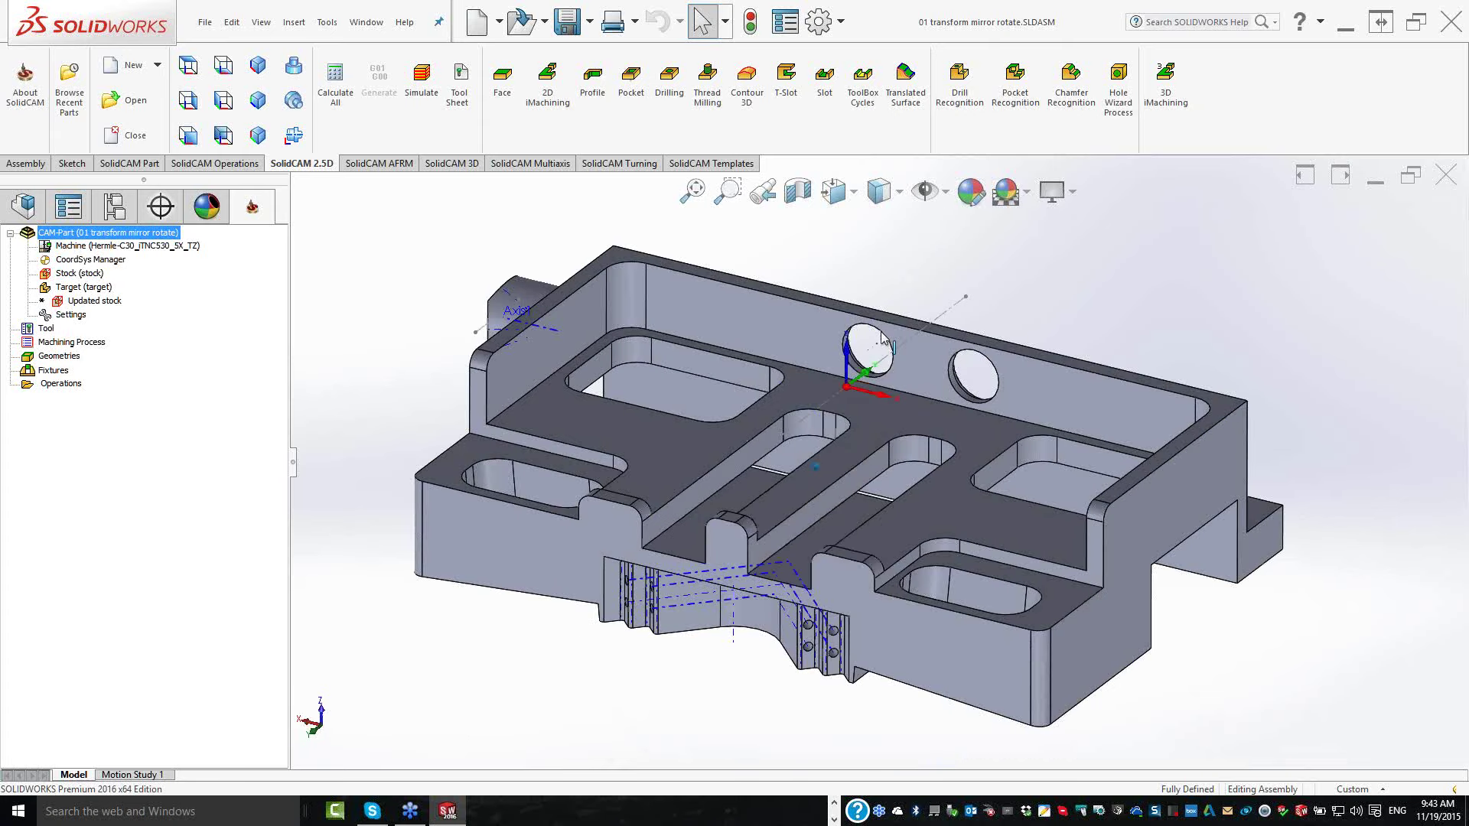
key("Down")
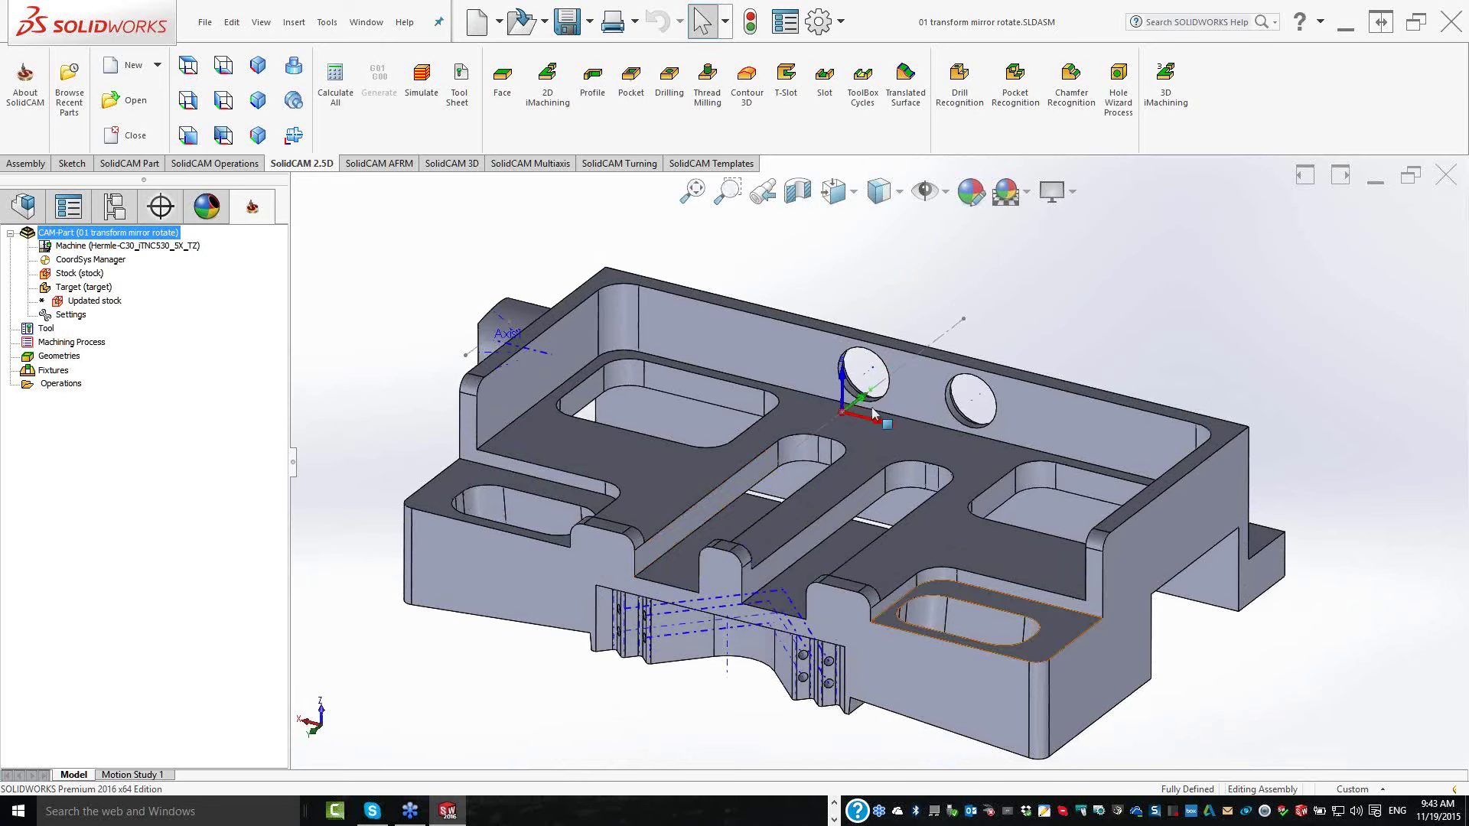
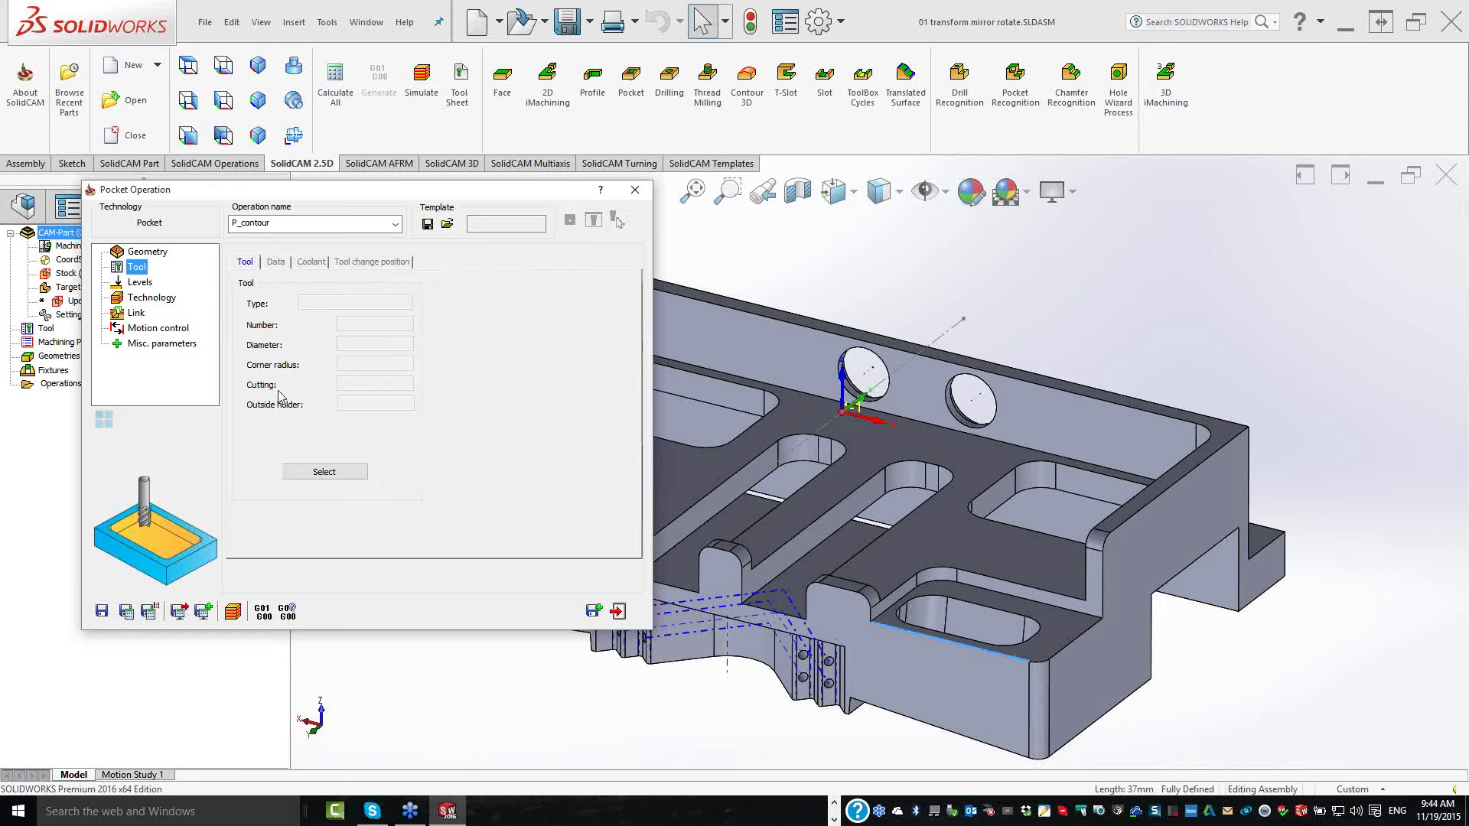
- Give P_contour the tool 5 end mill, upper level -15 from the face, and the slot floor as lower level
left_click(324, 471)
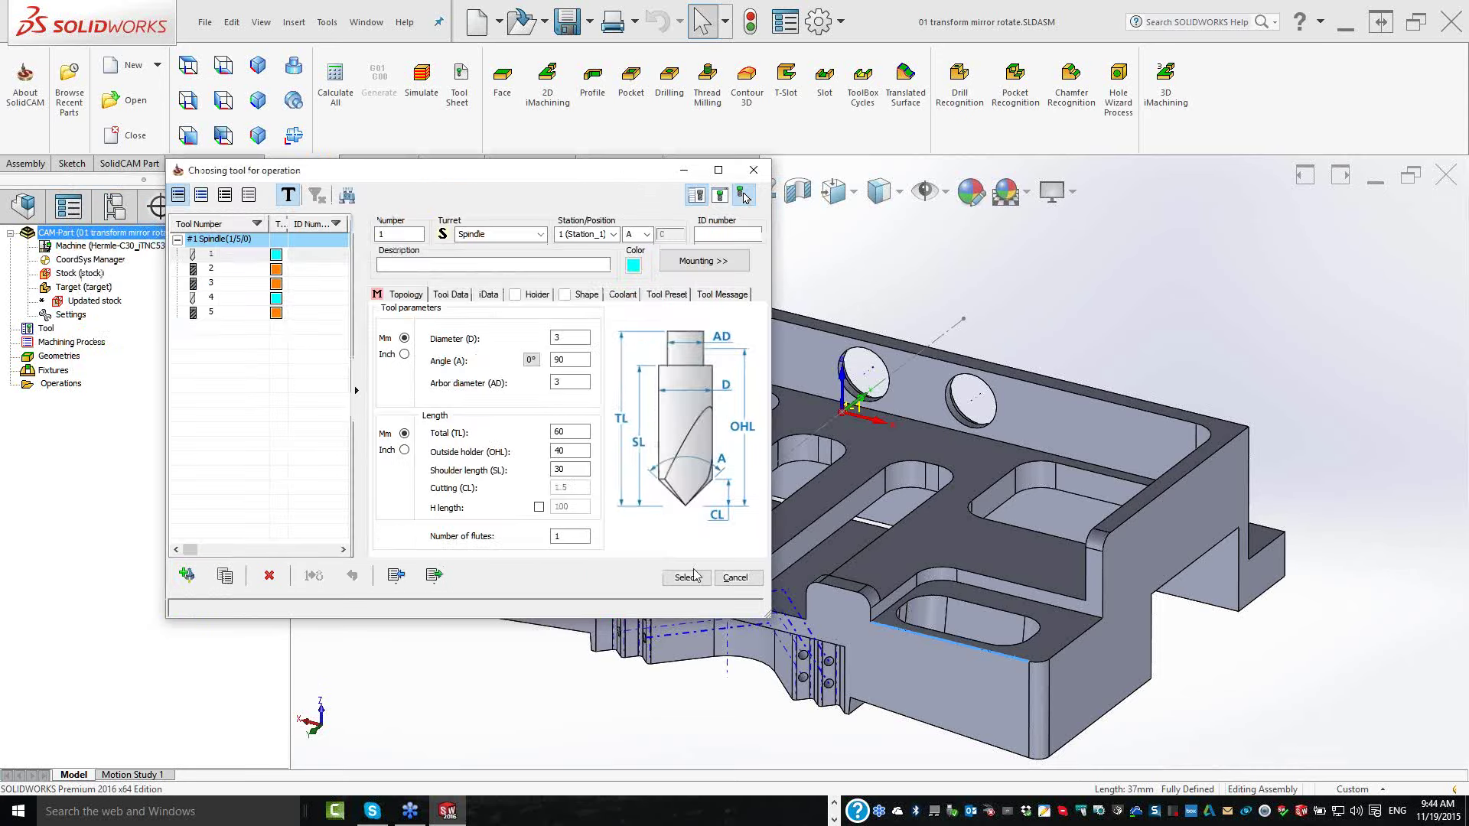
left_click(222, 312)
key("Return")
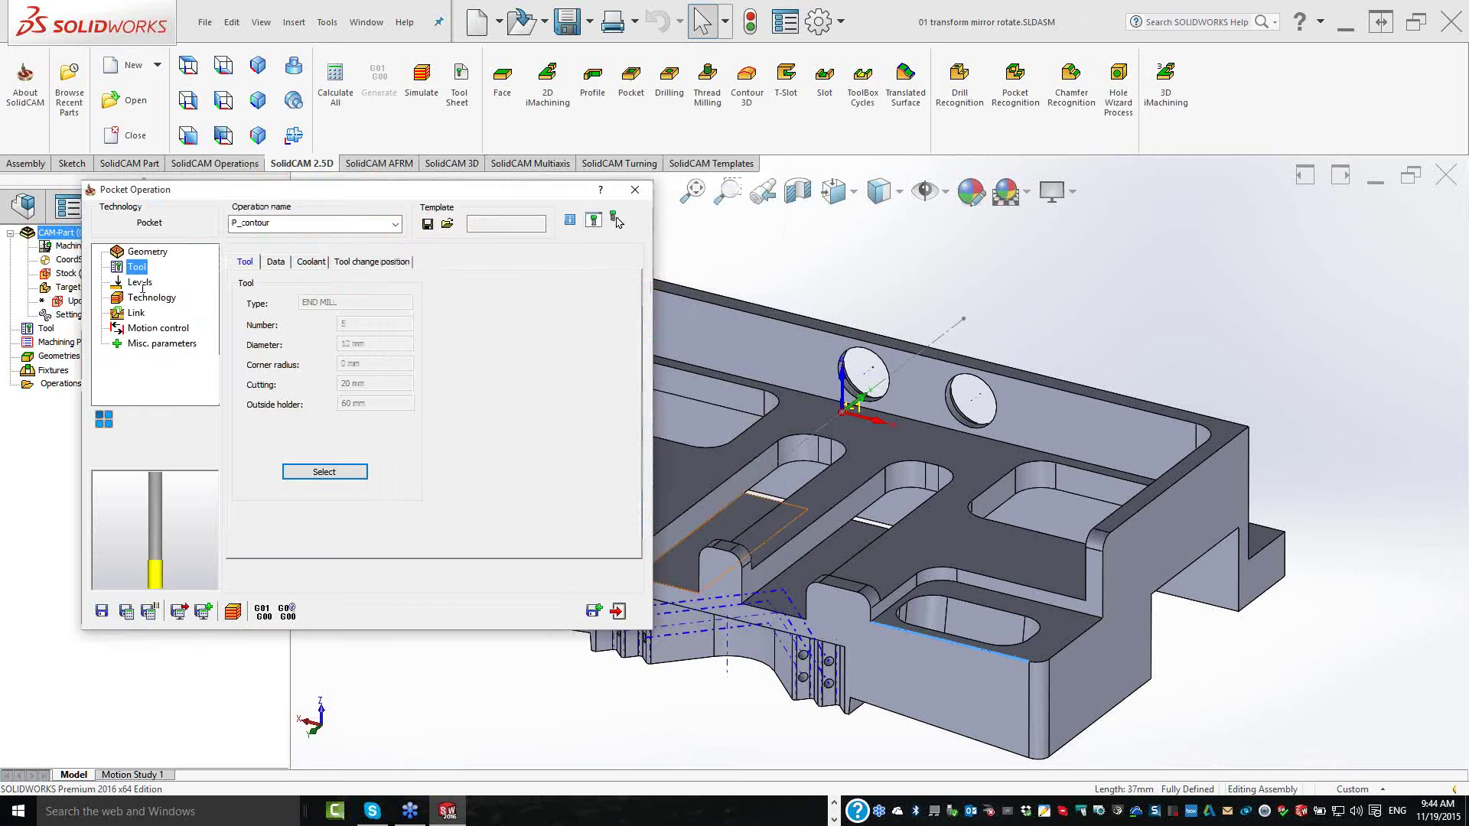
left_click(140, 283)
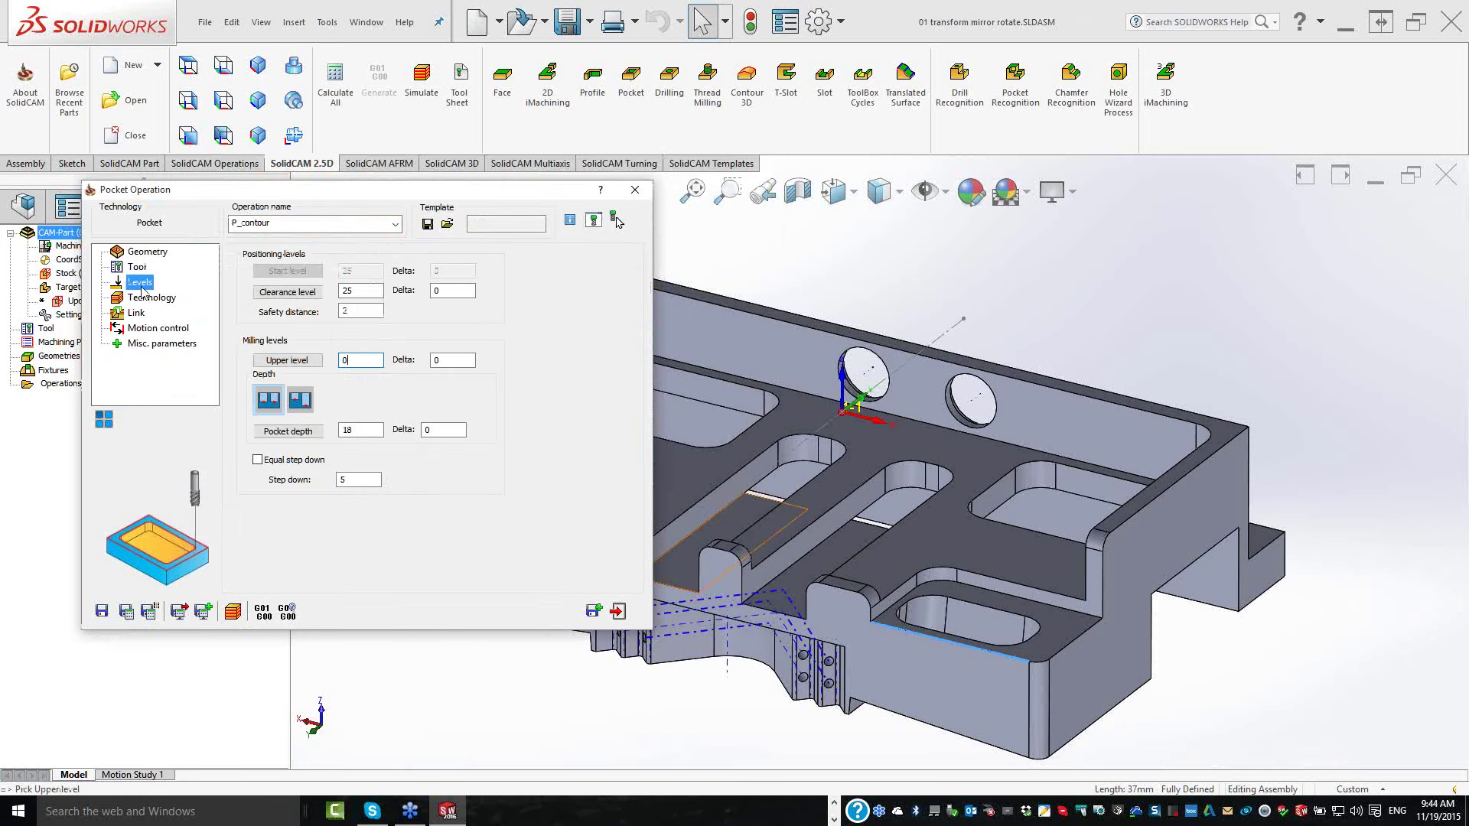
left_click(919, 558)
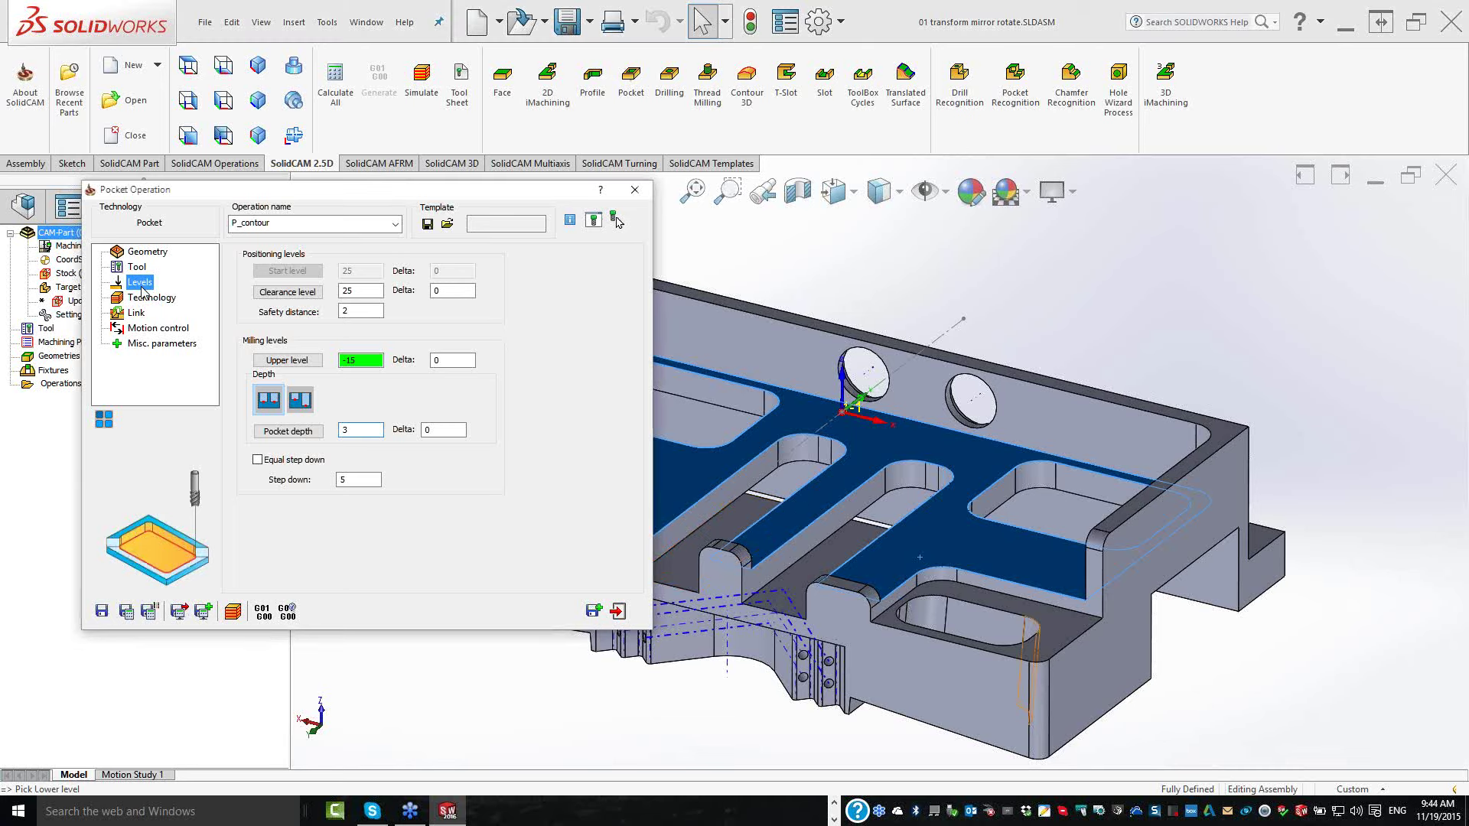
left_click(1058, 629)
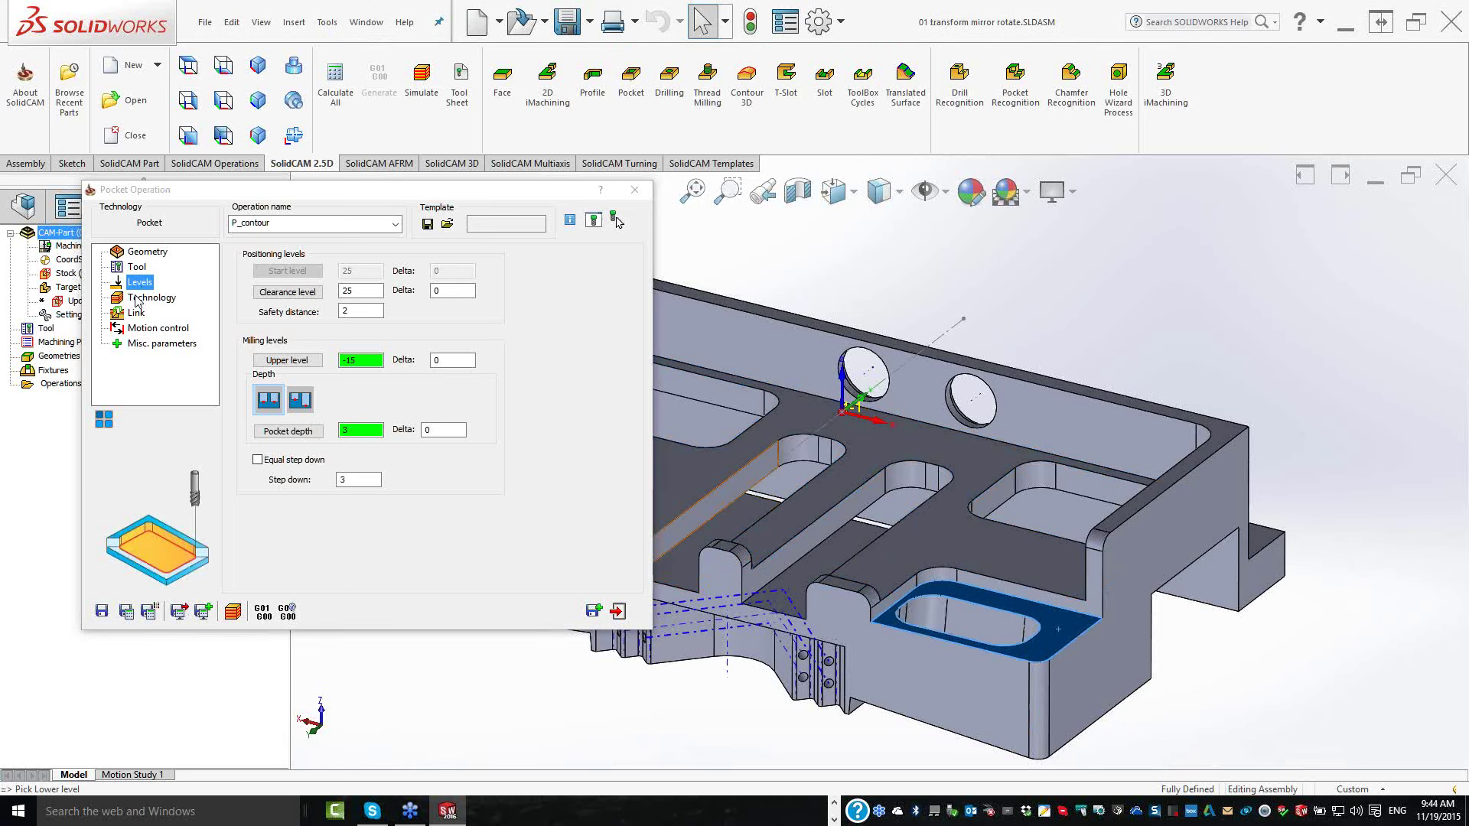
- Enable the one-way open-pocket profile strategy and calculate the pocket toolpath
left_click(150, 298)
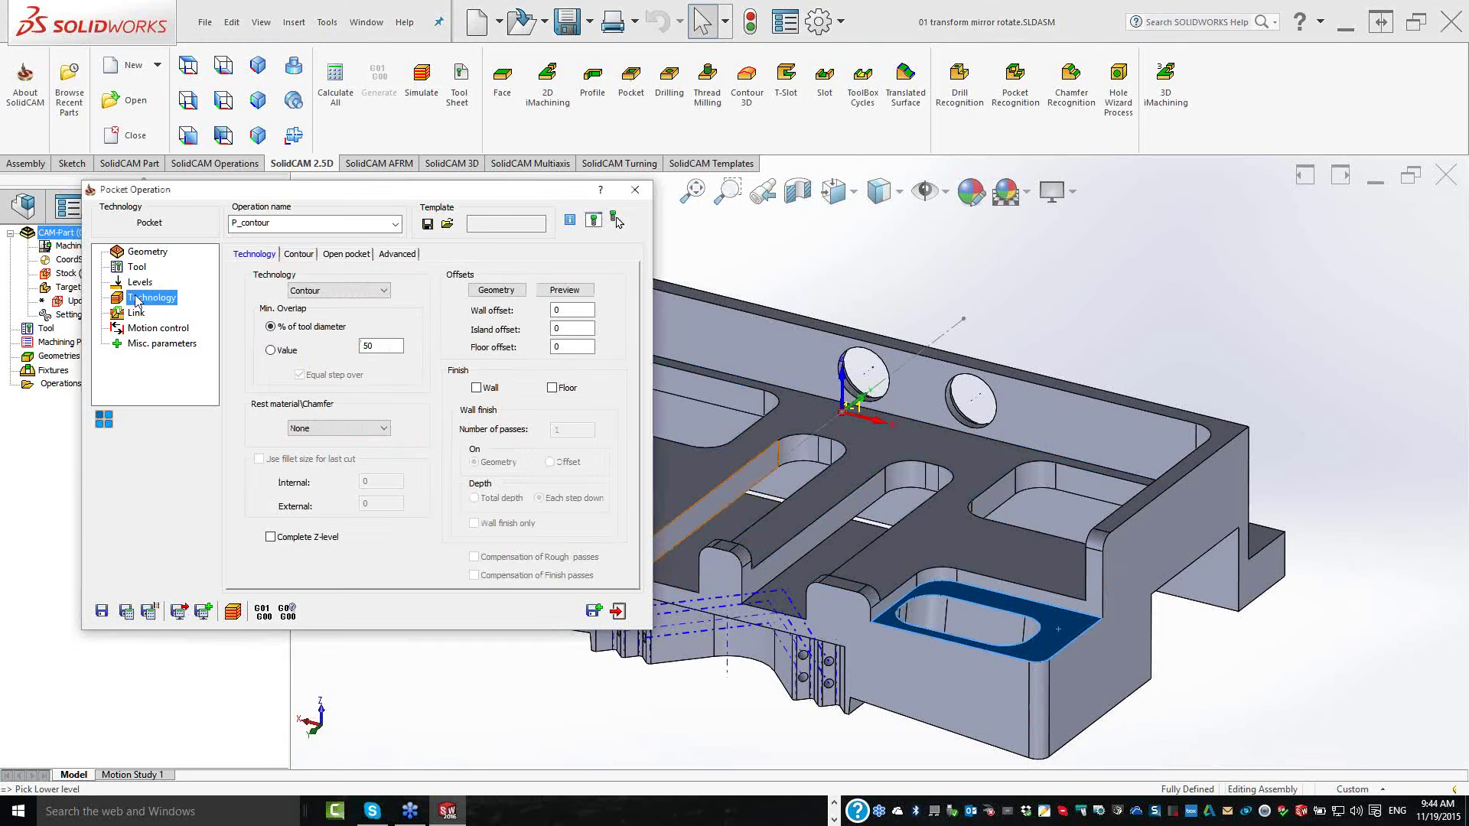
left_click(341, 254)
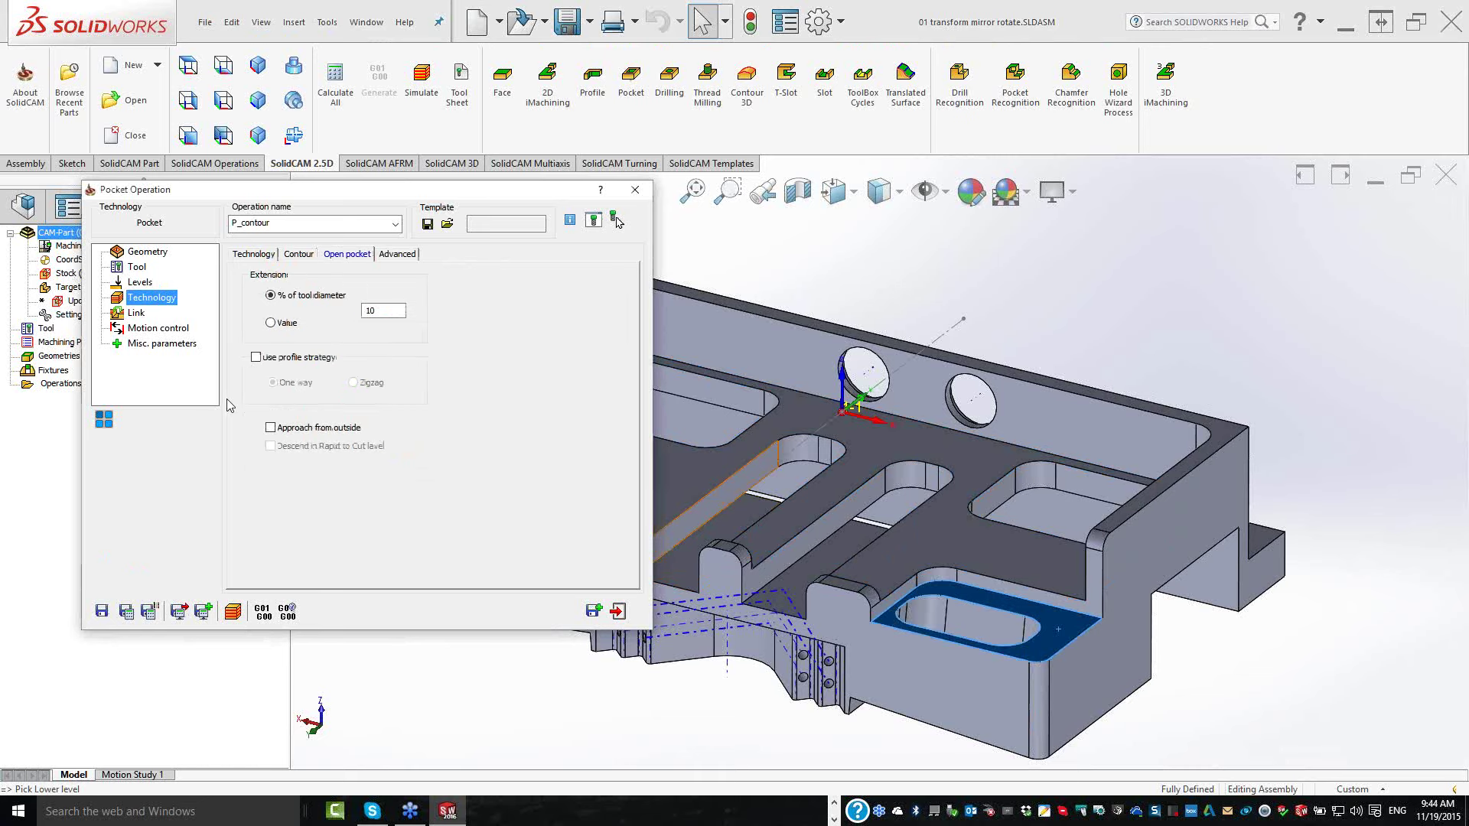
left_click(257, 357)
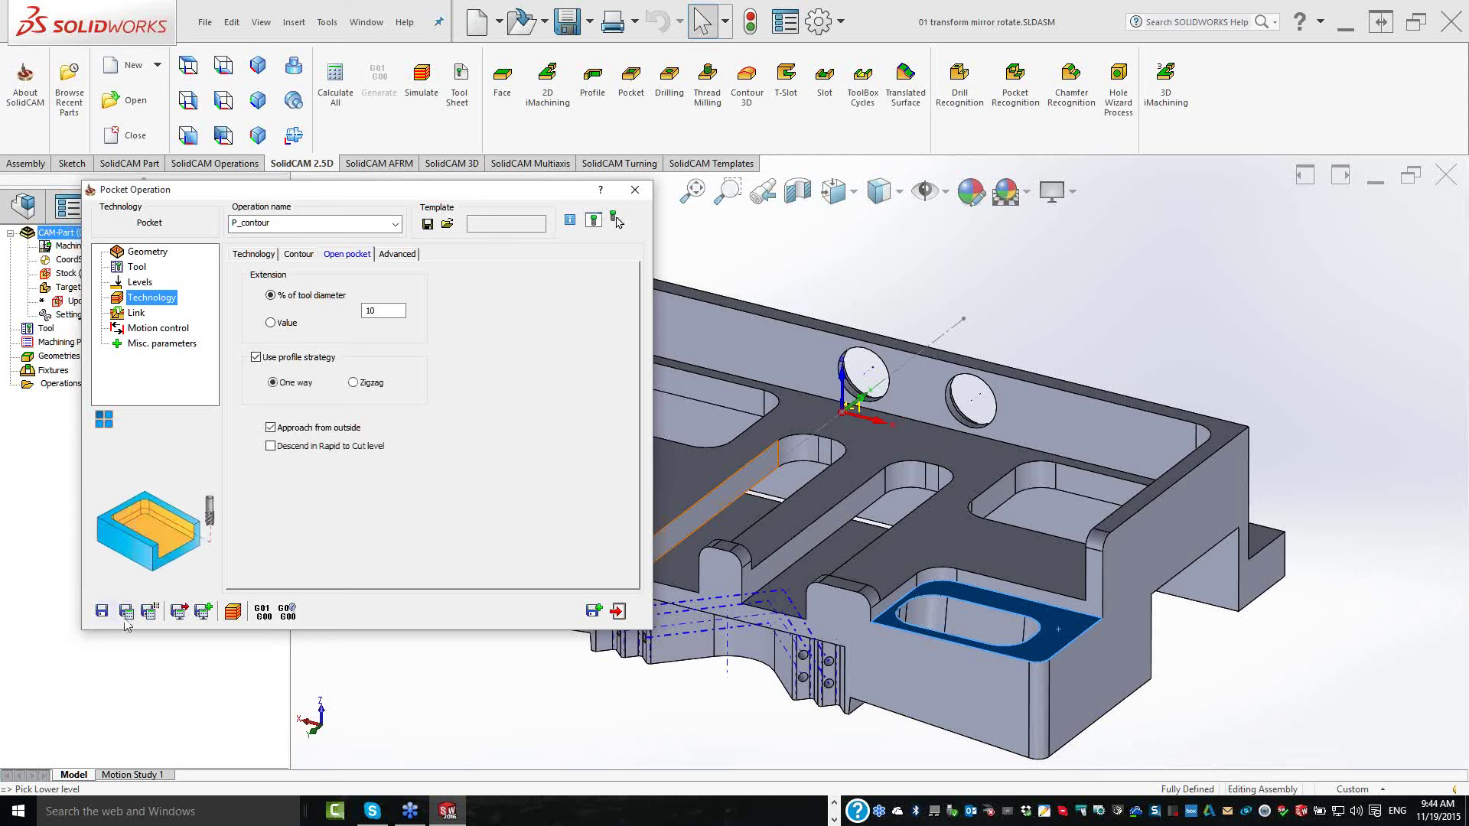
left_click(126, 612)
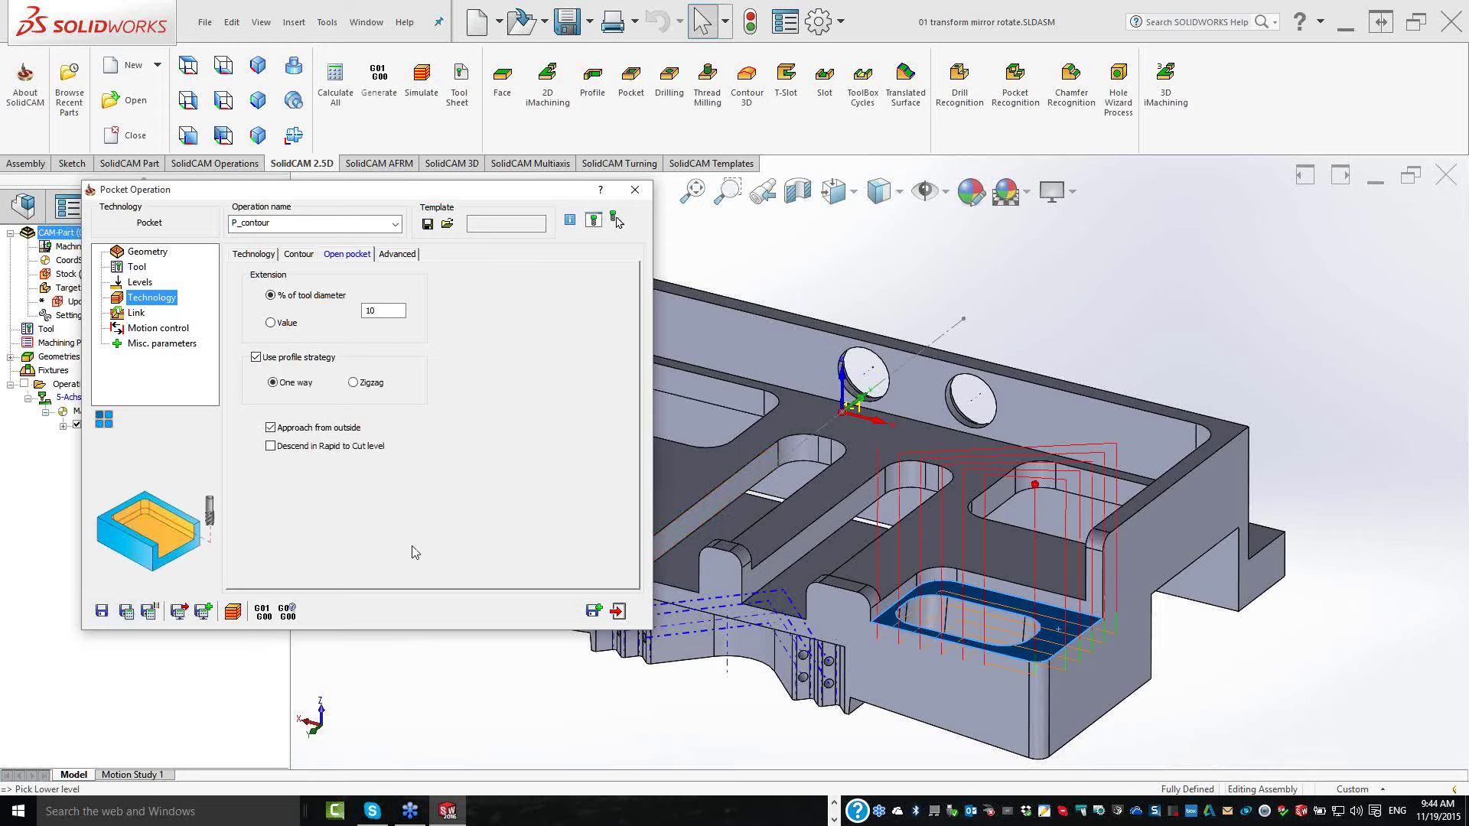
left_click(228, 614)
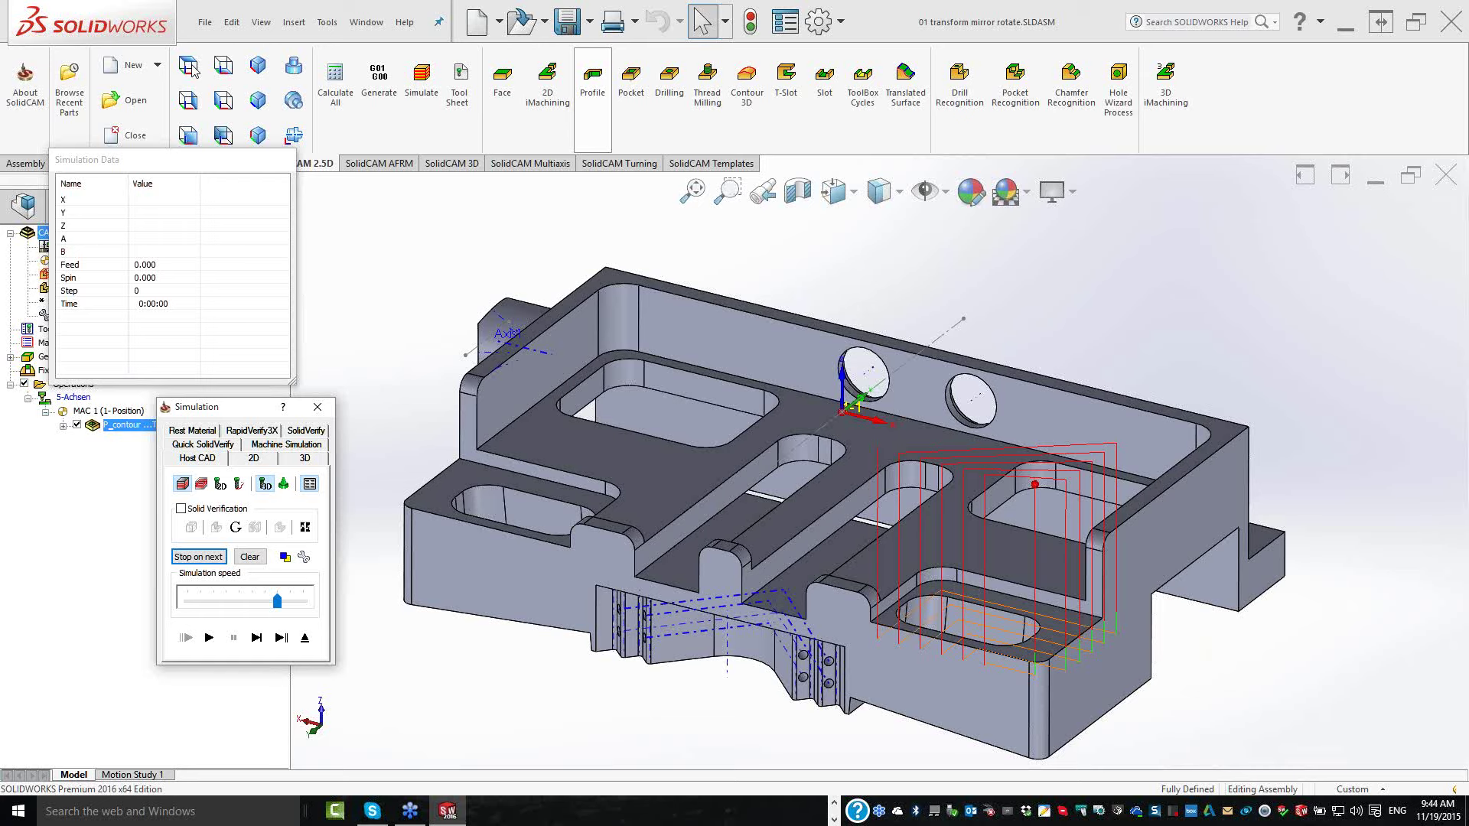
left_click(260, 640)
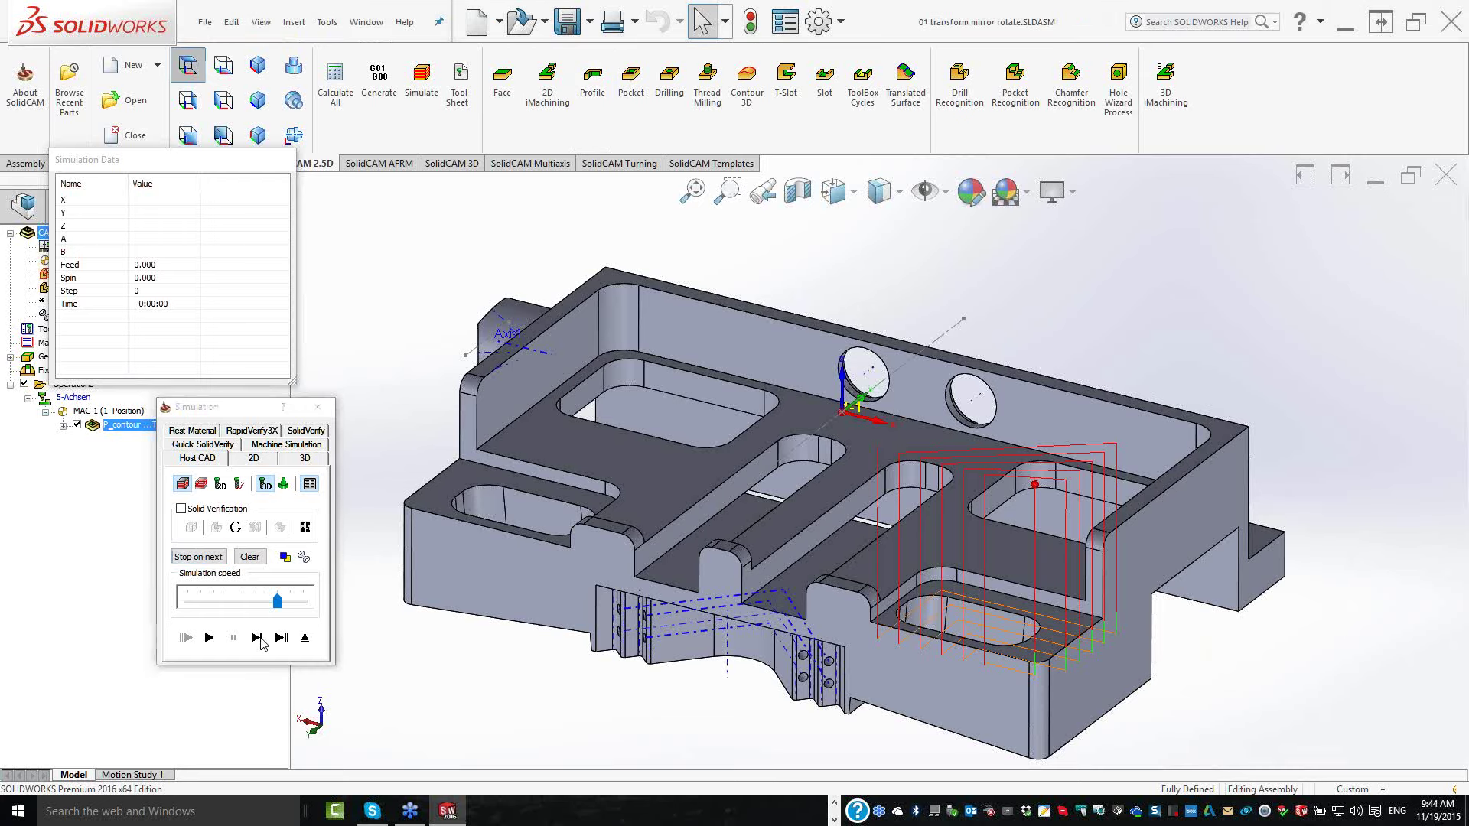
left_click(258, 638)
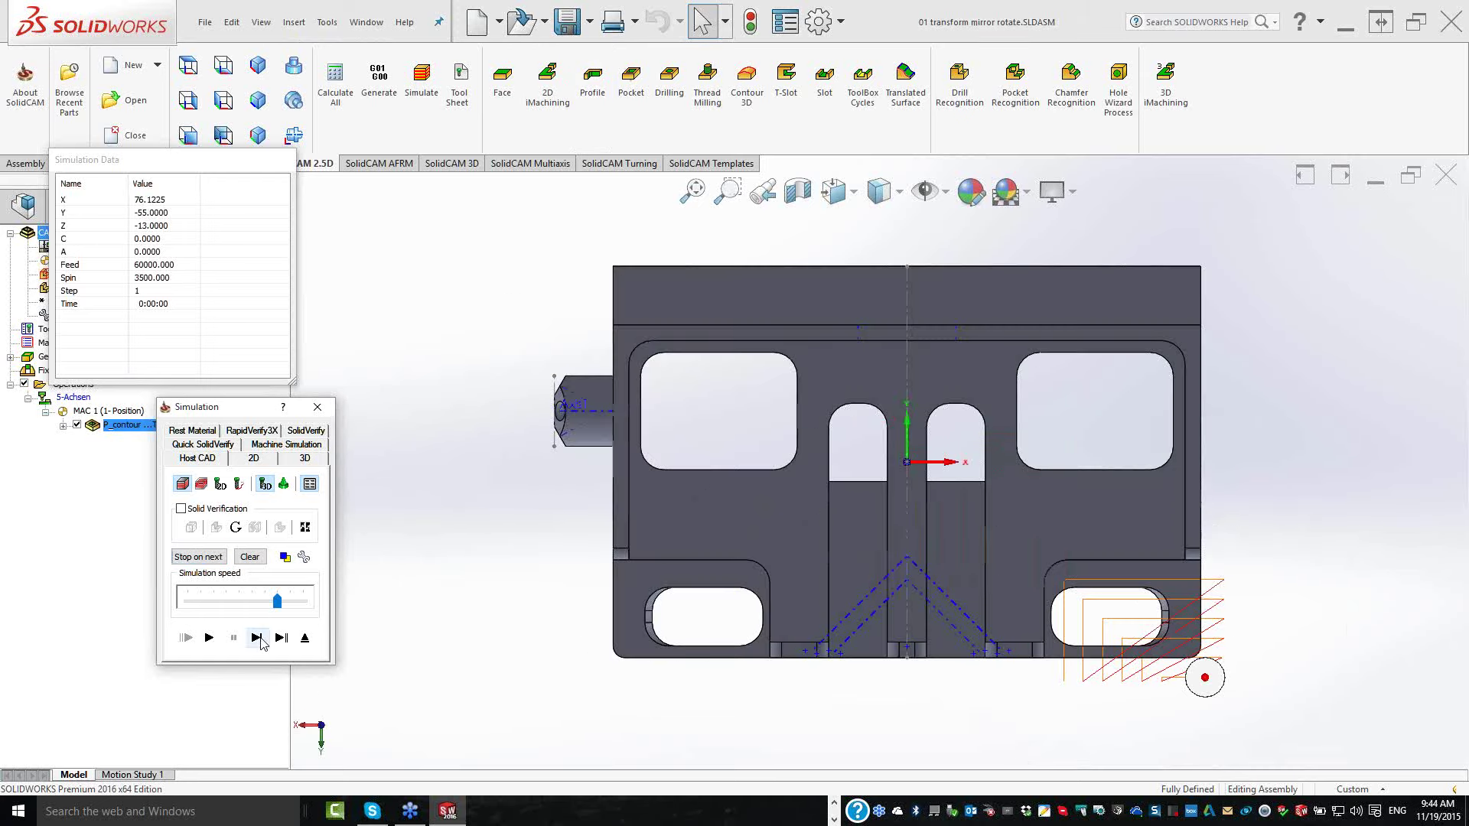
left_click(258, 638)
left_click(258, 638)
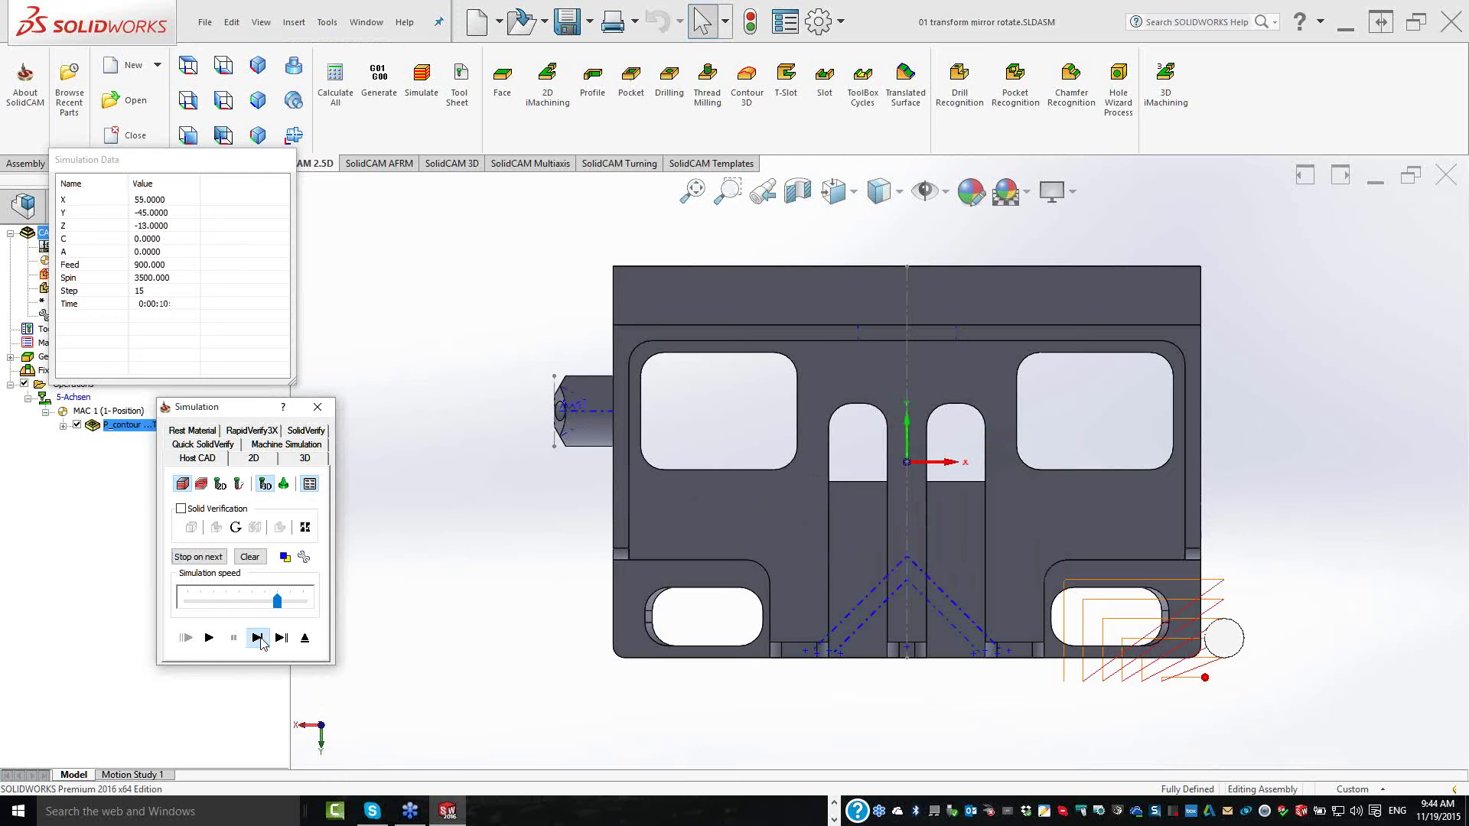
left_click(258, 638)
left_click(258, 638)
left_click(258, 638)
left_click(258, 638)
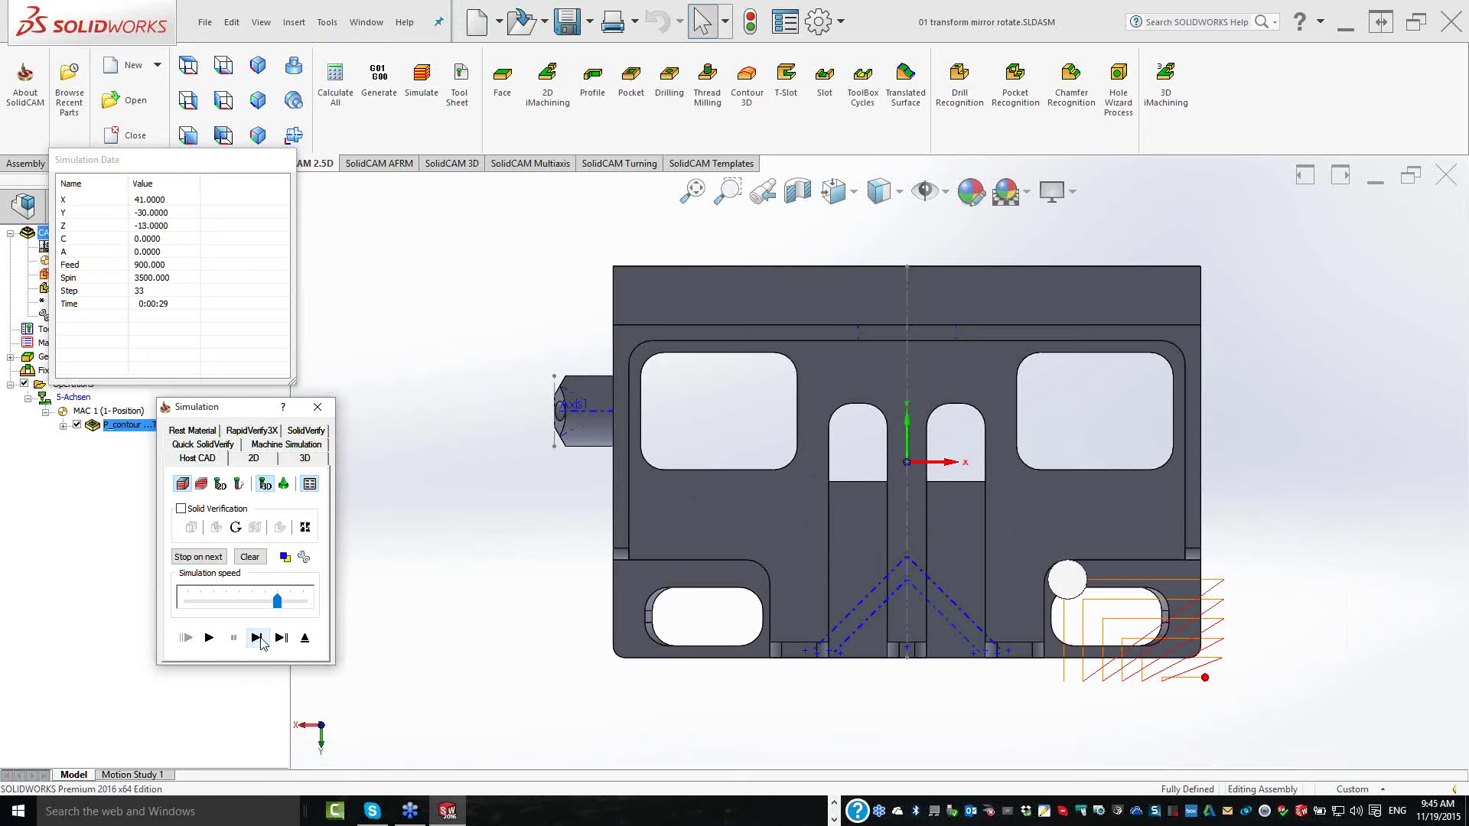
left_click(258, 639)
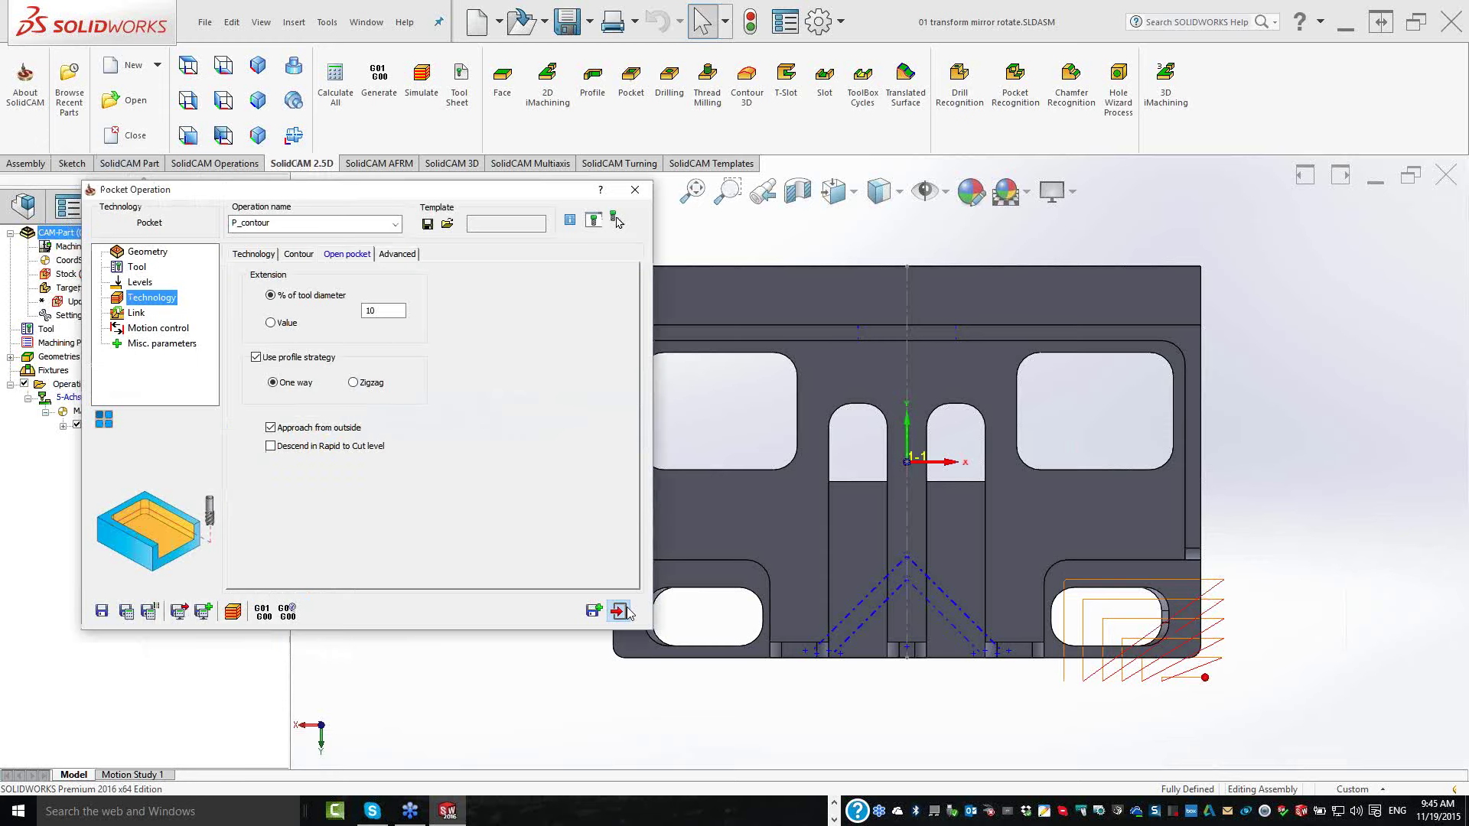
- Save and exit the Pocket Operation dialog, then rotate the part to an oblique view
left_click(626, 611)
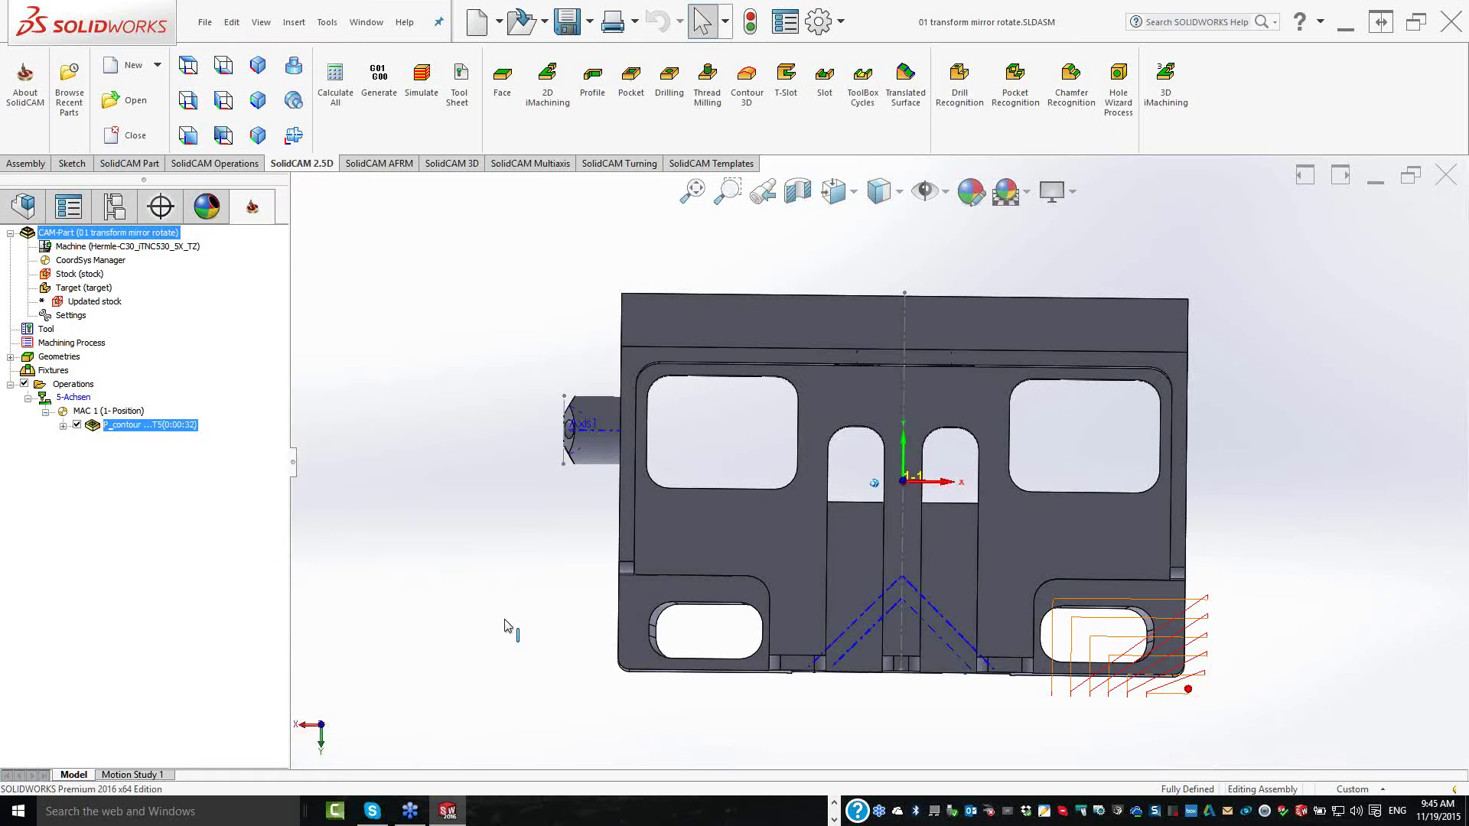
middle_click_drag(505, 626, 727, 525)
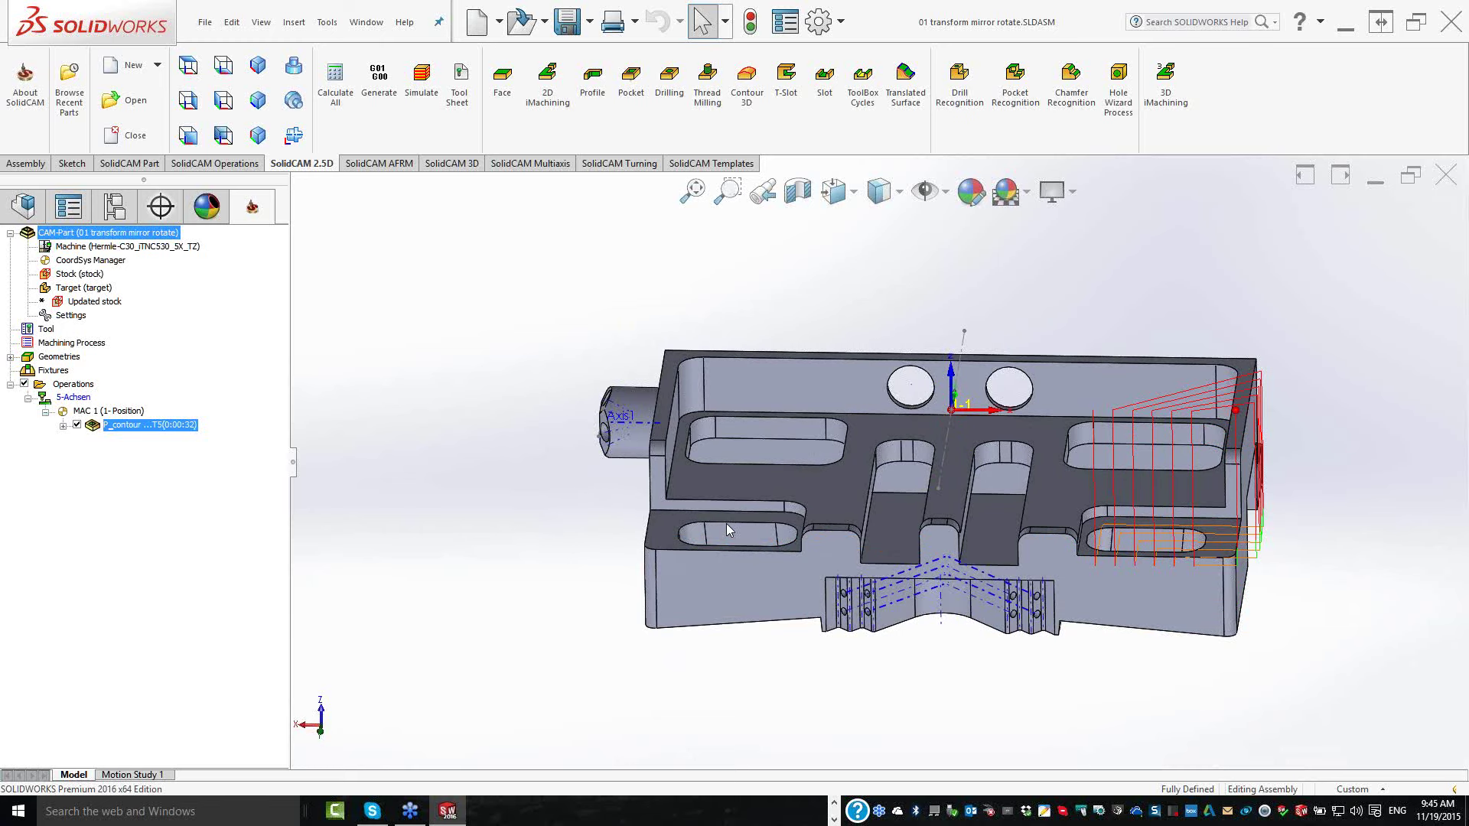
- Choose Mirror from the P_contour operation's context menu
right_click(152, 426)
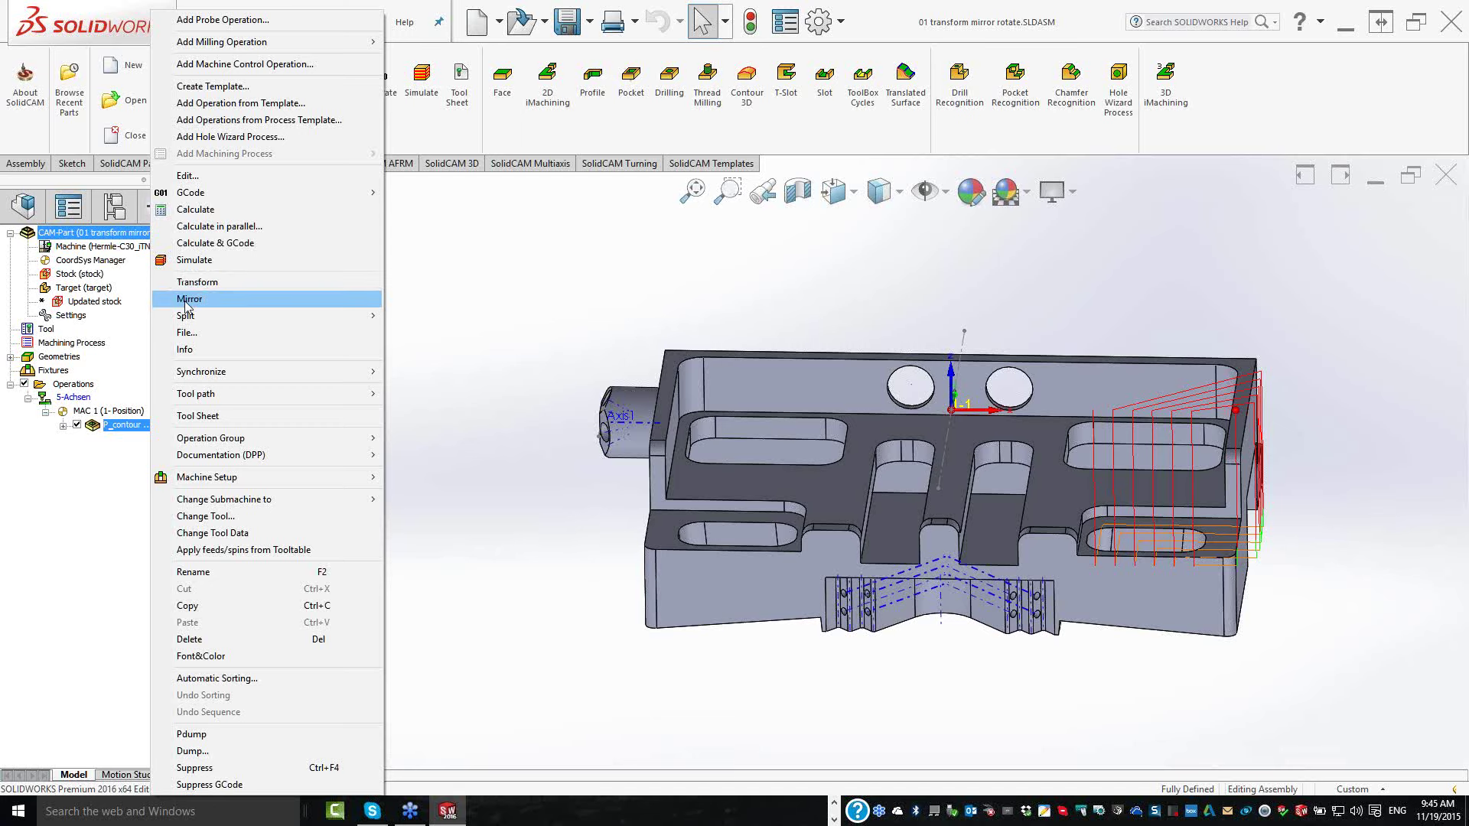
left_click(187, 300)
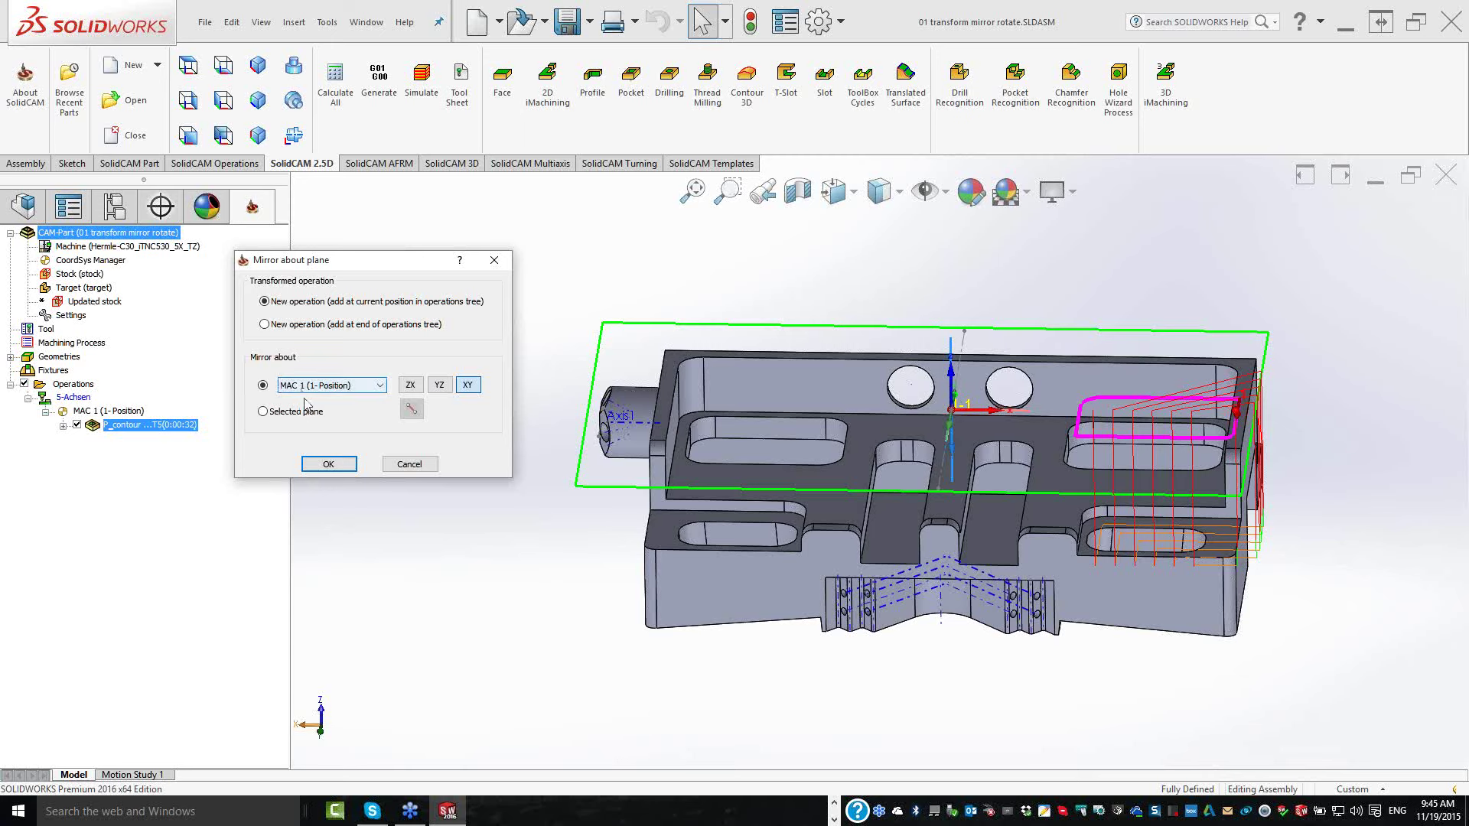
- Keep MAC 1 (1-Position), set the mirror plane to YZ, and create mirrored operation P_contour 1
left_click(325, 384)
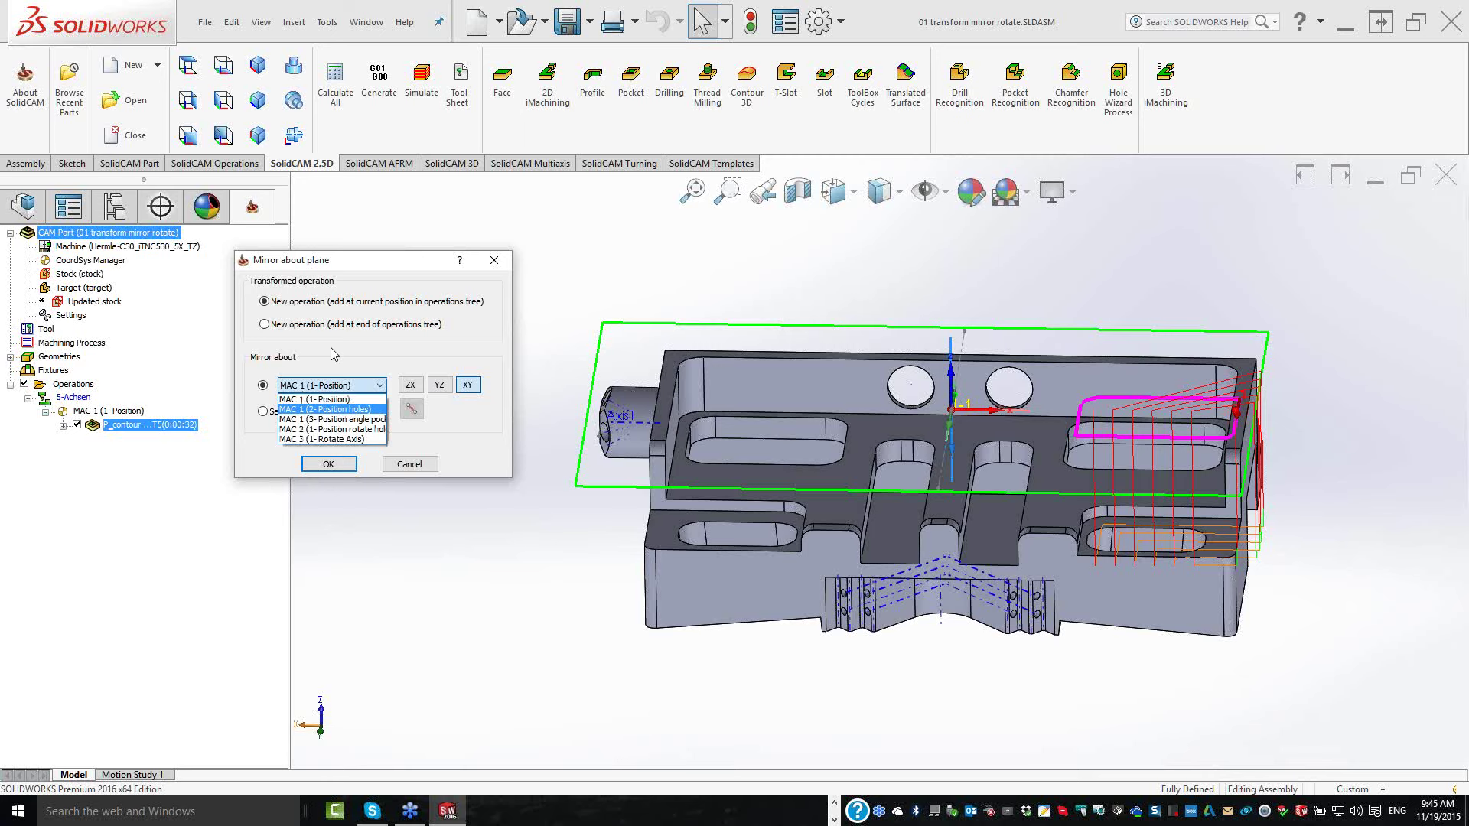
left_click(263, 414)
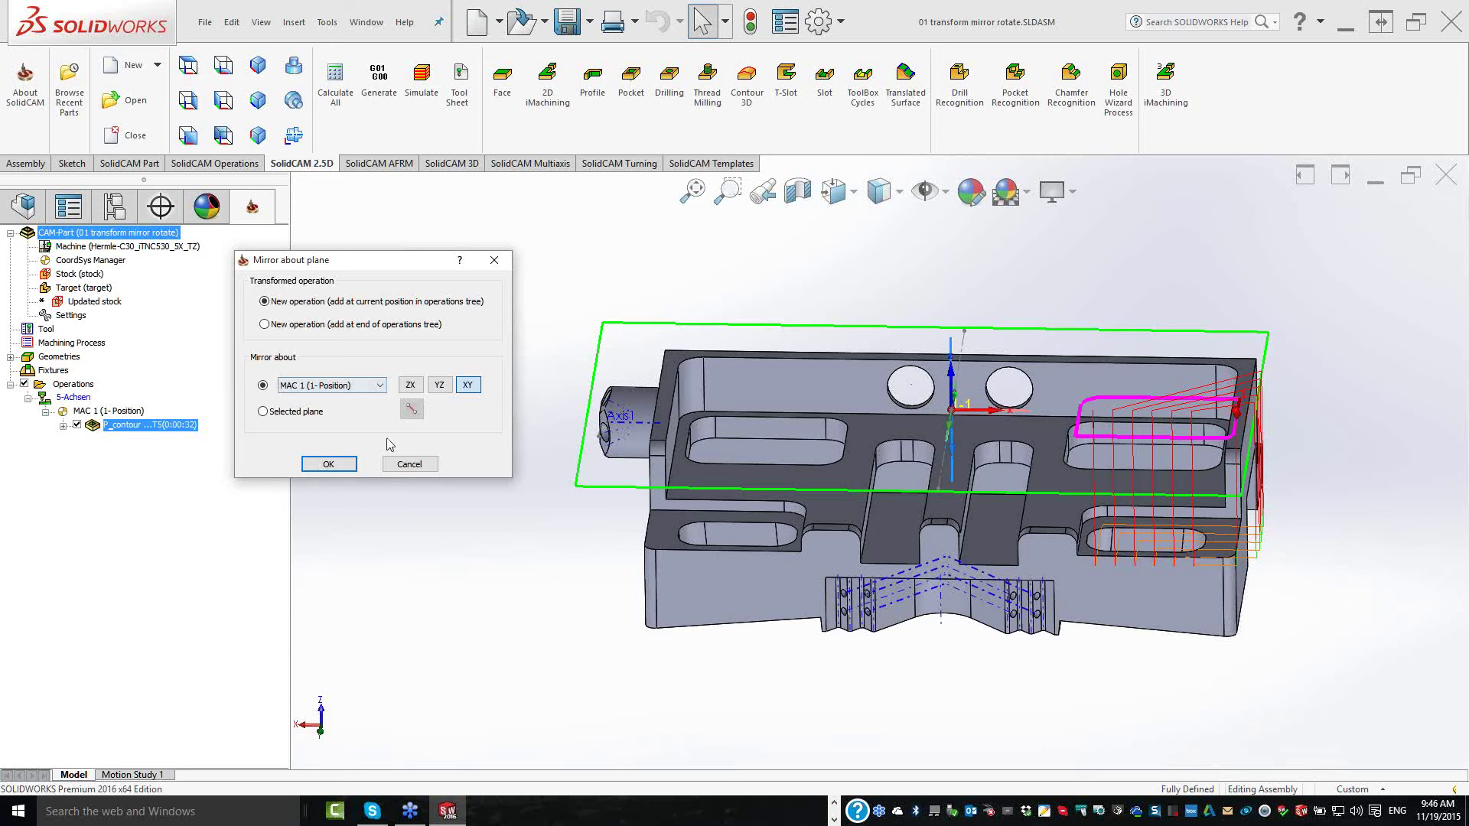
left_click(465, 387)
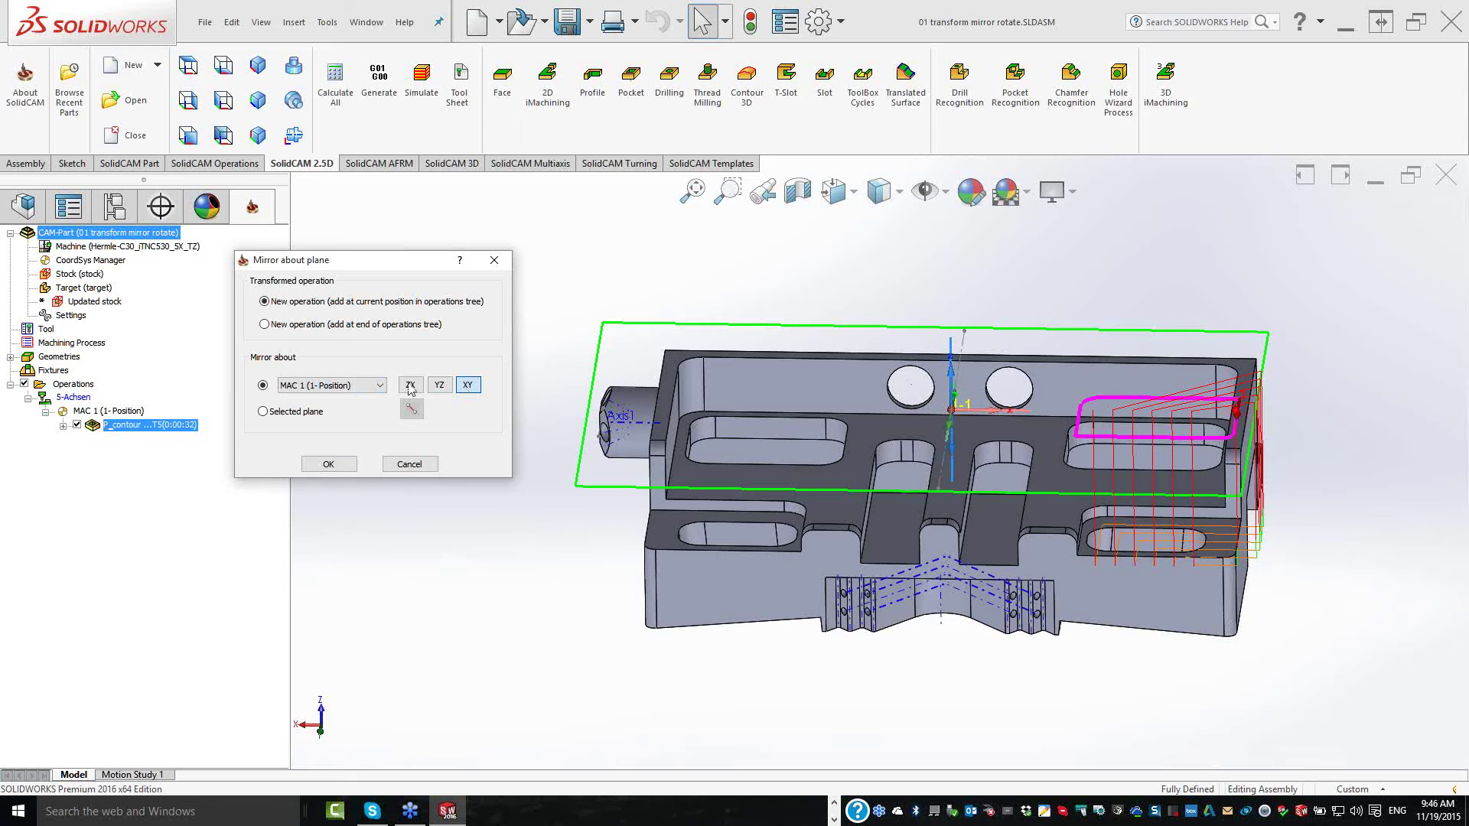
left_click(411, 388)
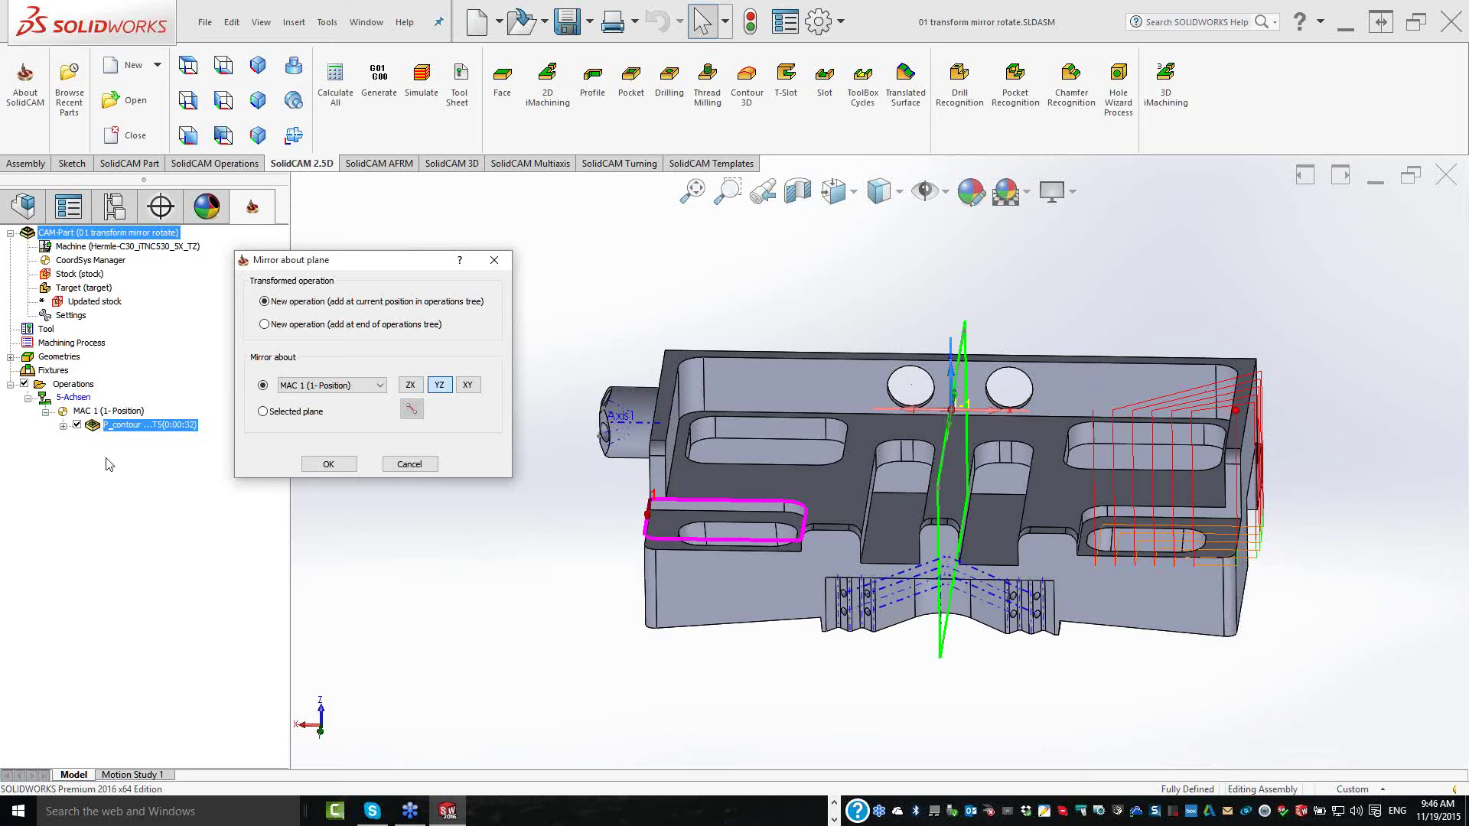
left_click(327, 464)
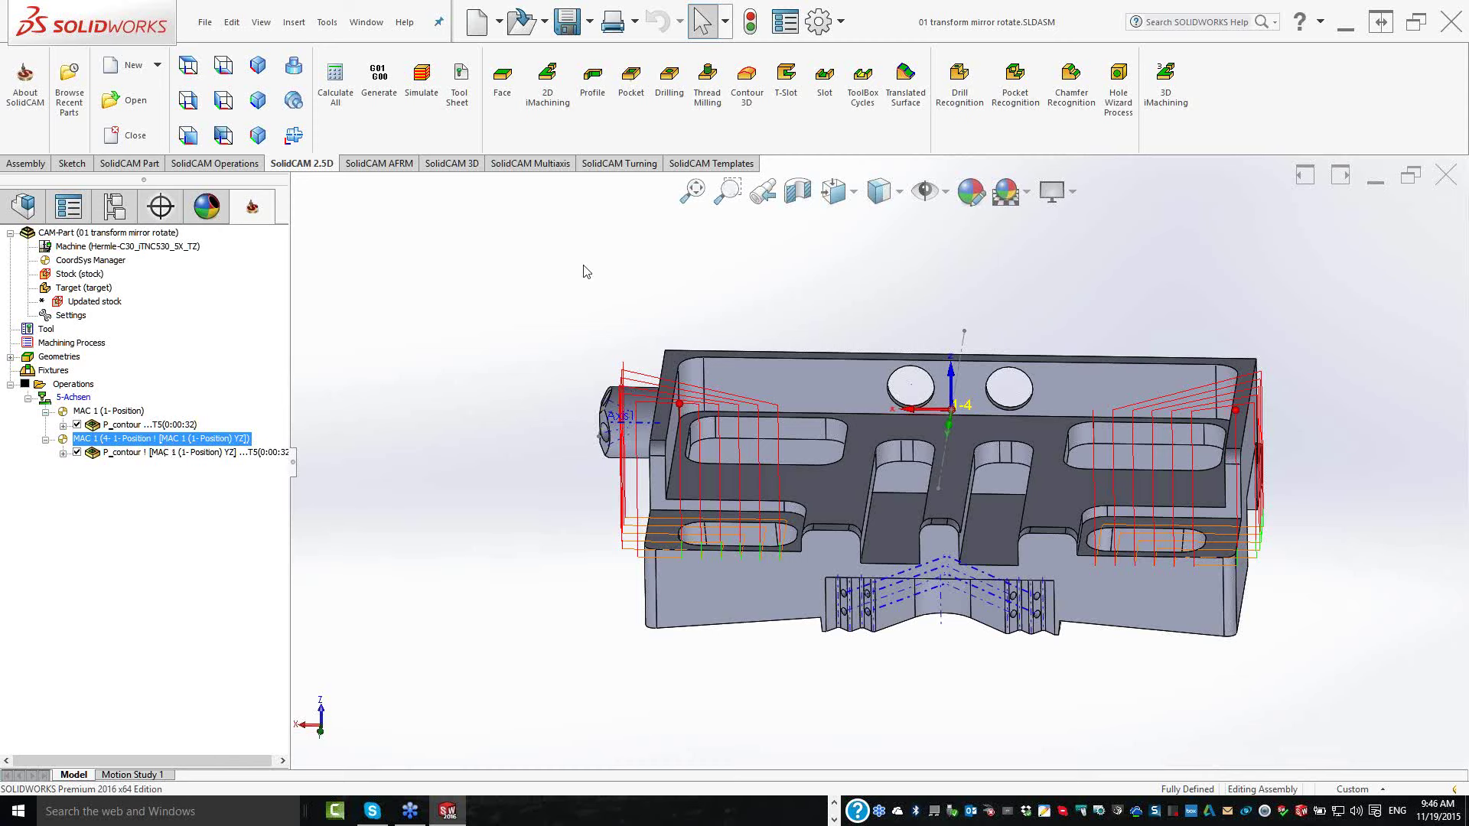
- Launch the toolpath simulation for the mirrored P_contour, viewed from the top
key("Down")
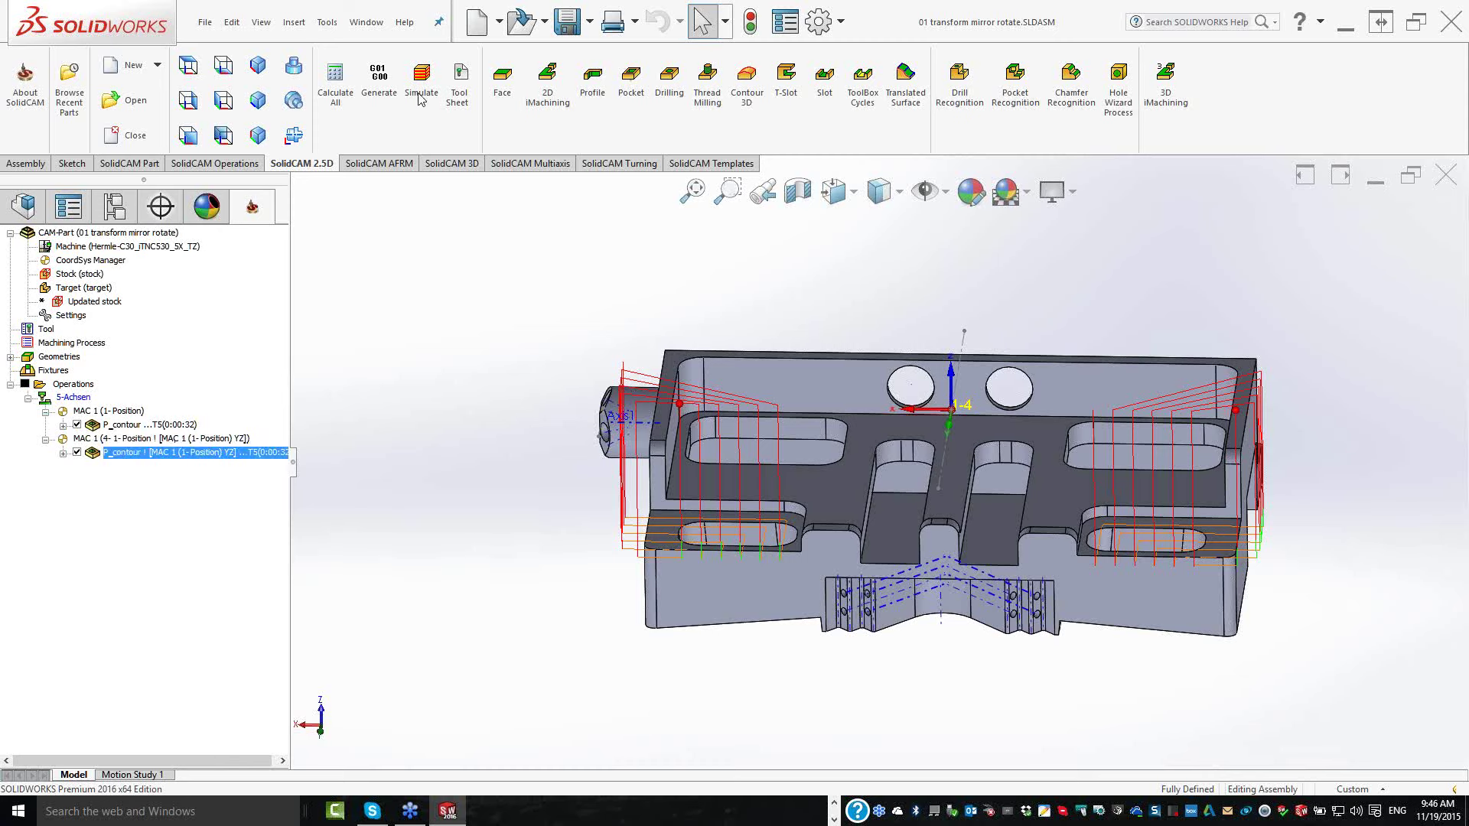
left_click(420, 95)
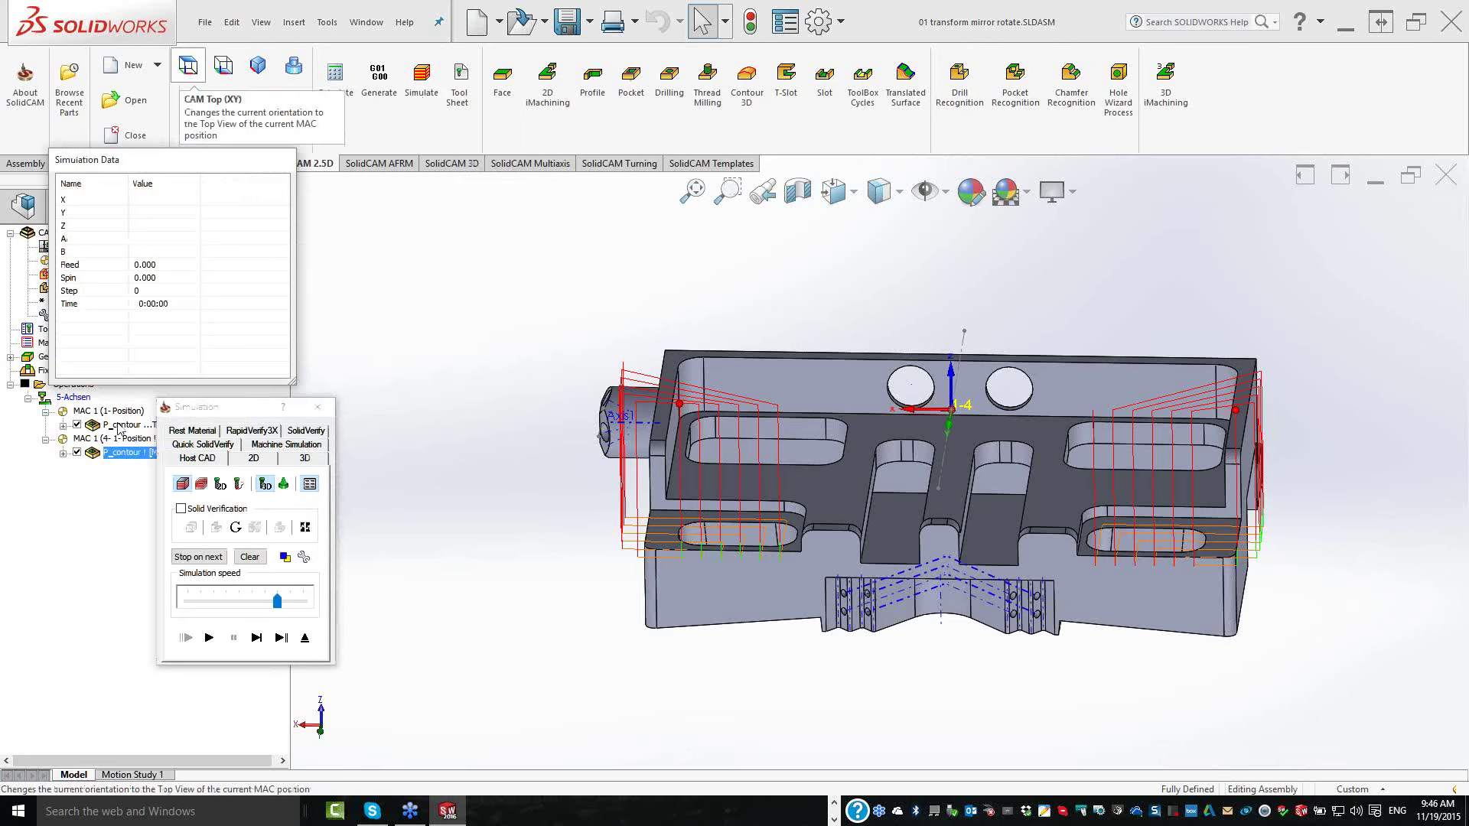
left_click(256, 637)
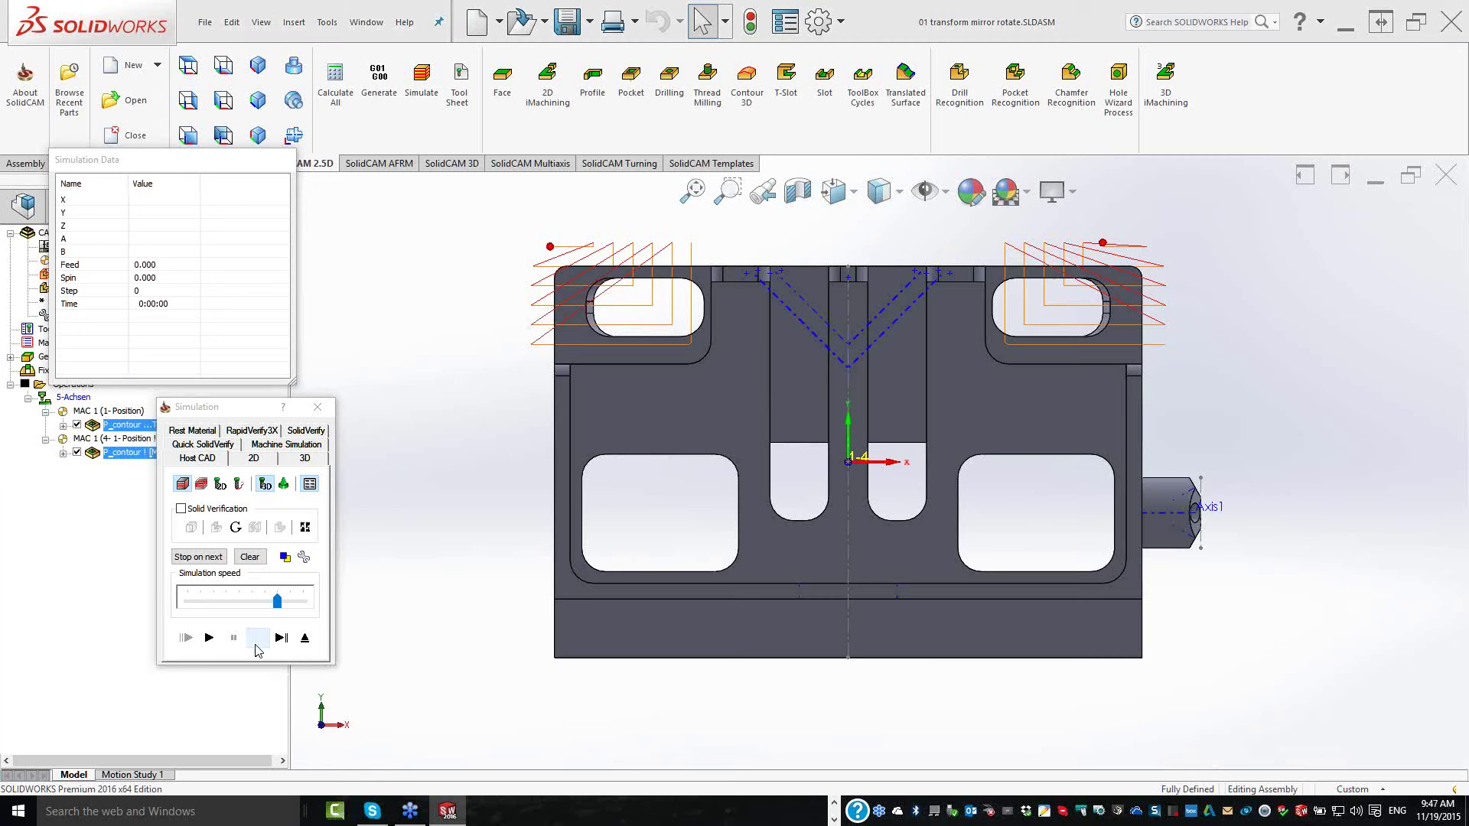
left_click(257, 643)
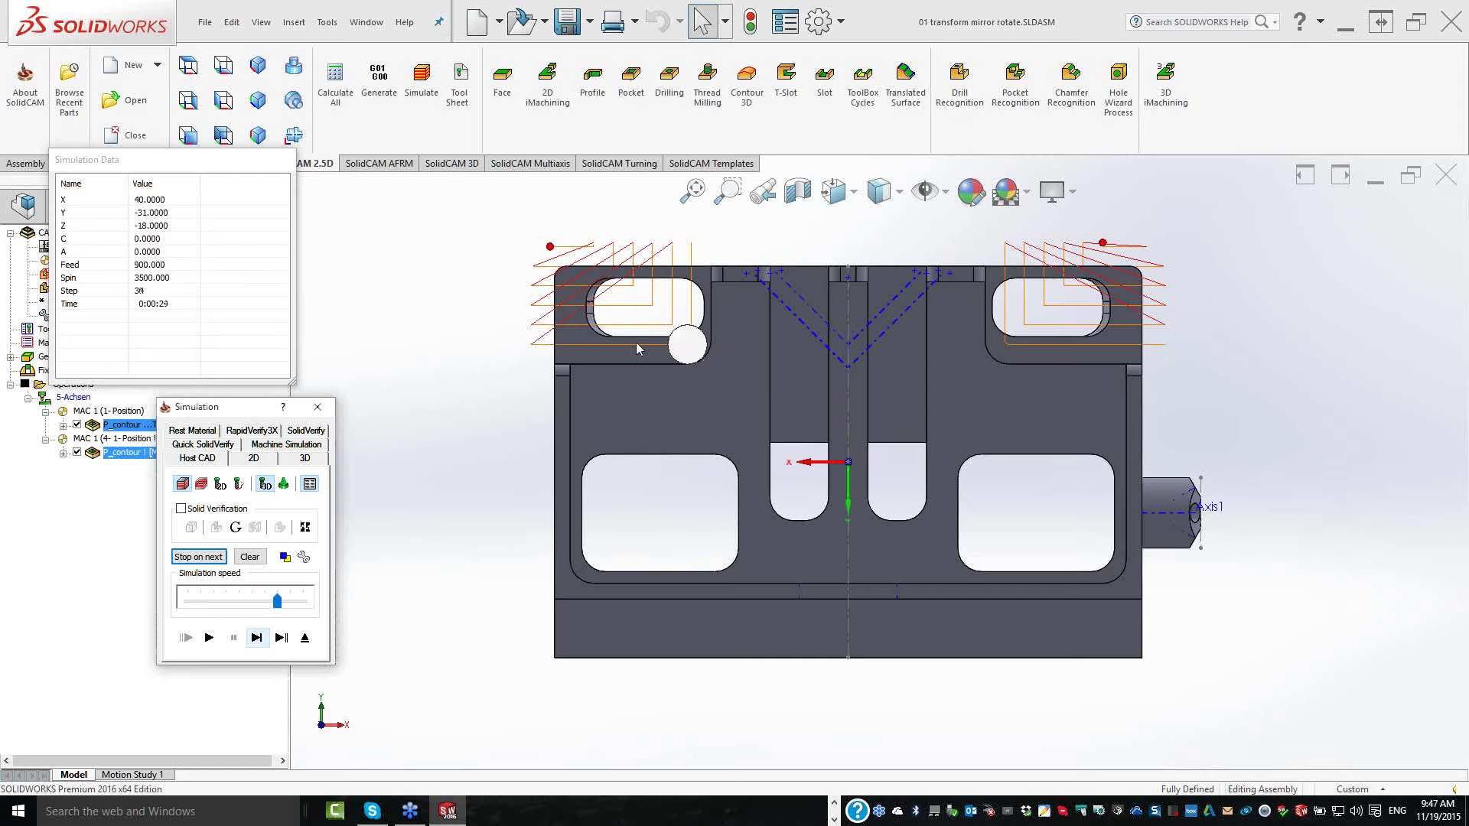
- Single-step through both pockets' passes to the final pass at 0:01:04, then exit the simulation
left_click(257, 638)
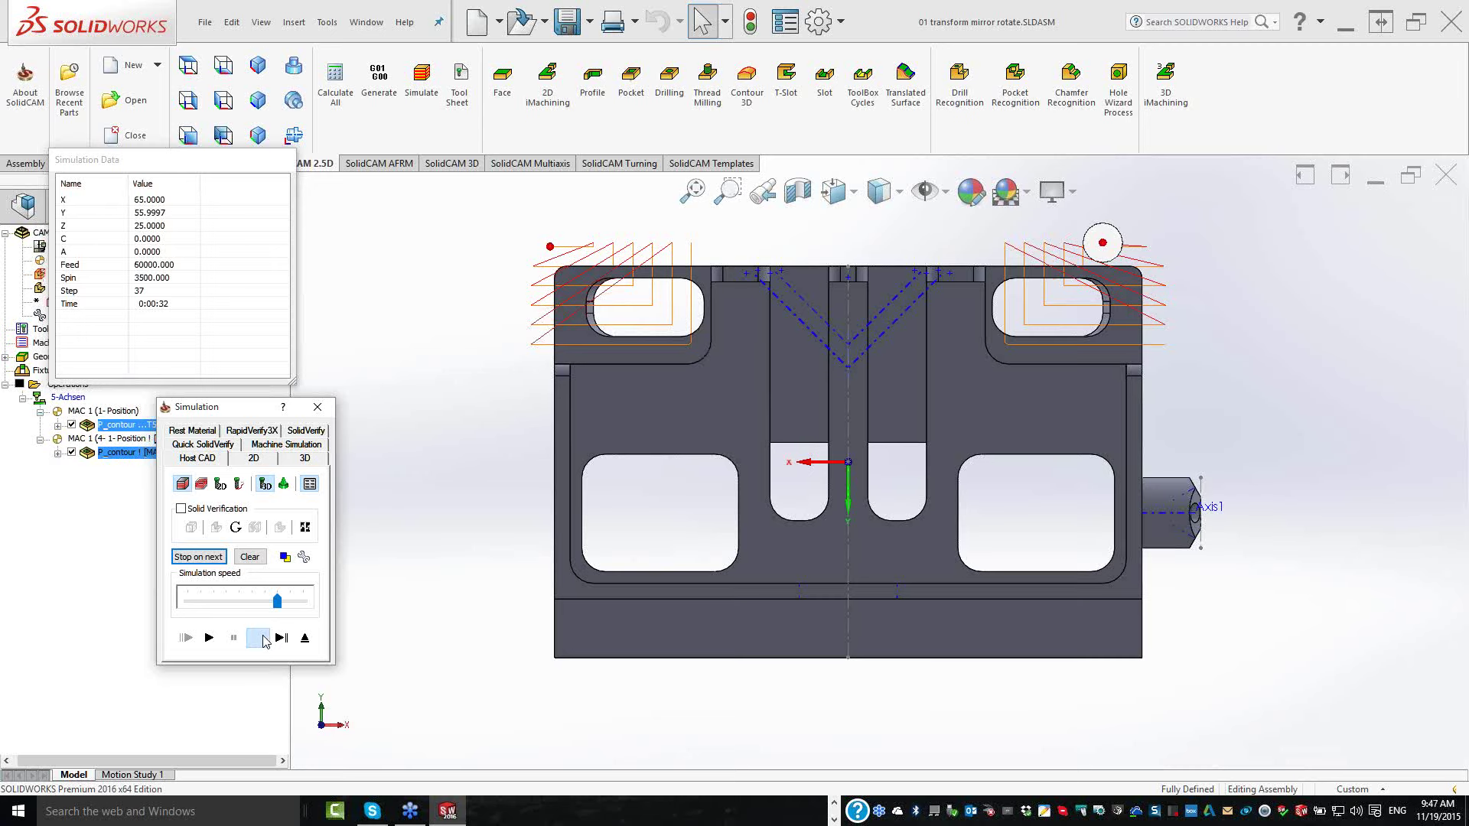
left_click(258, 638)
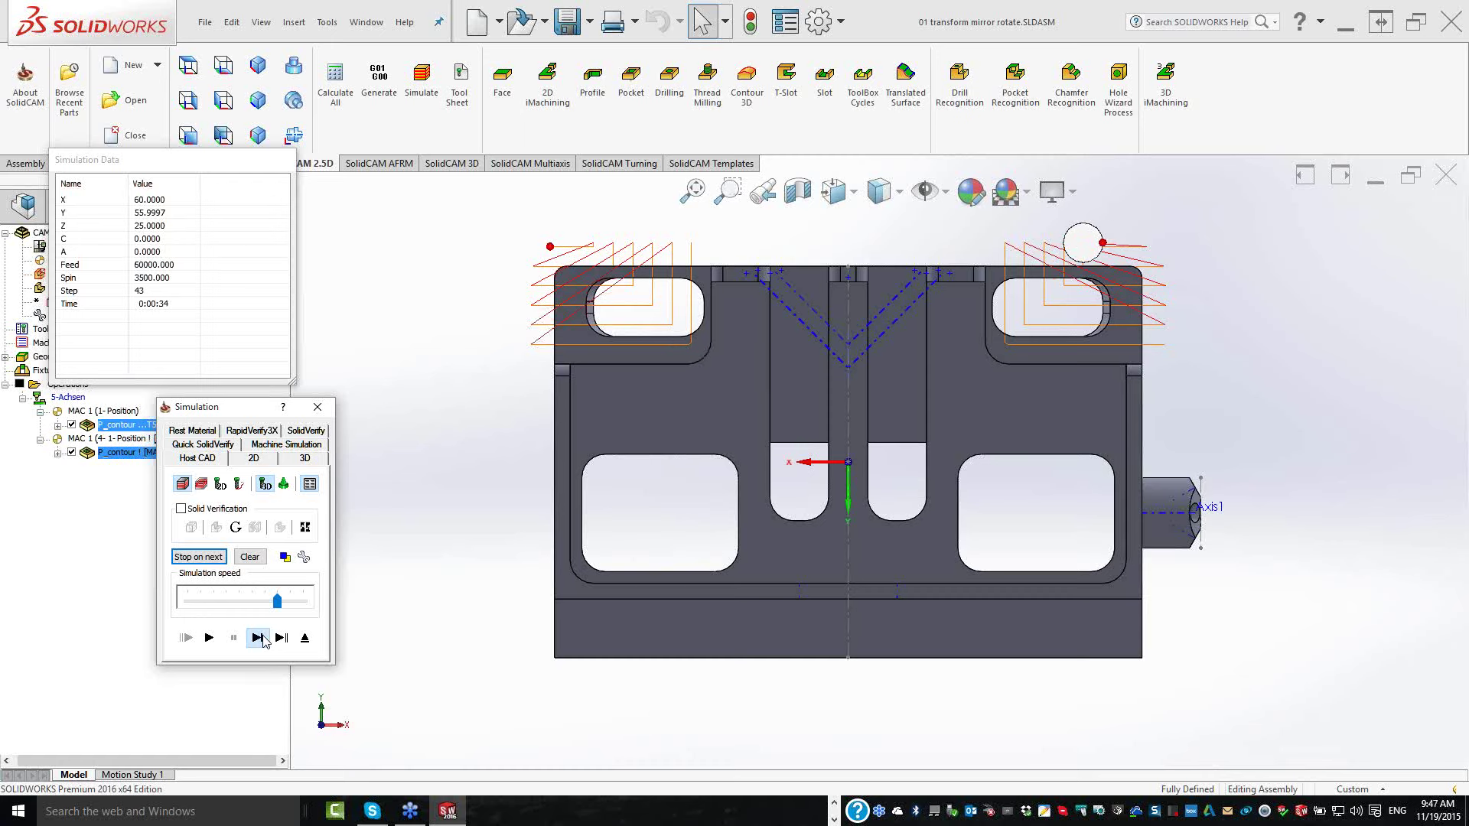
left_click(258, 638)
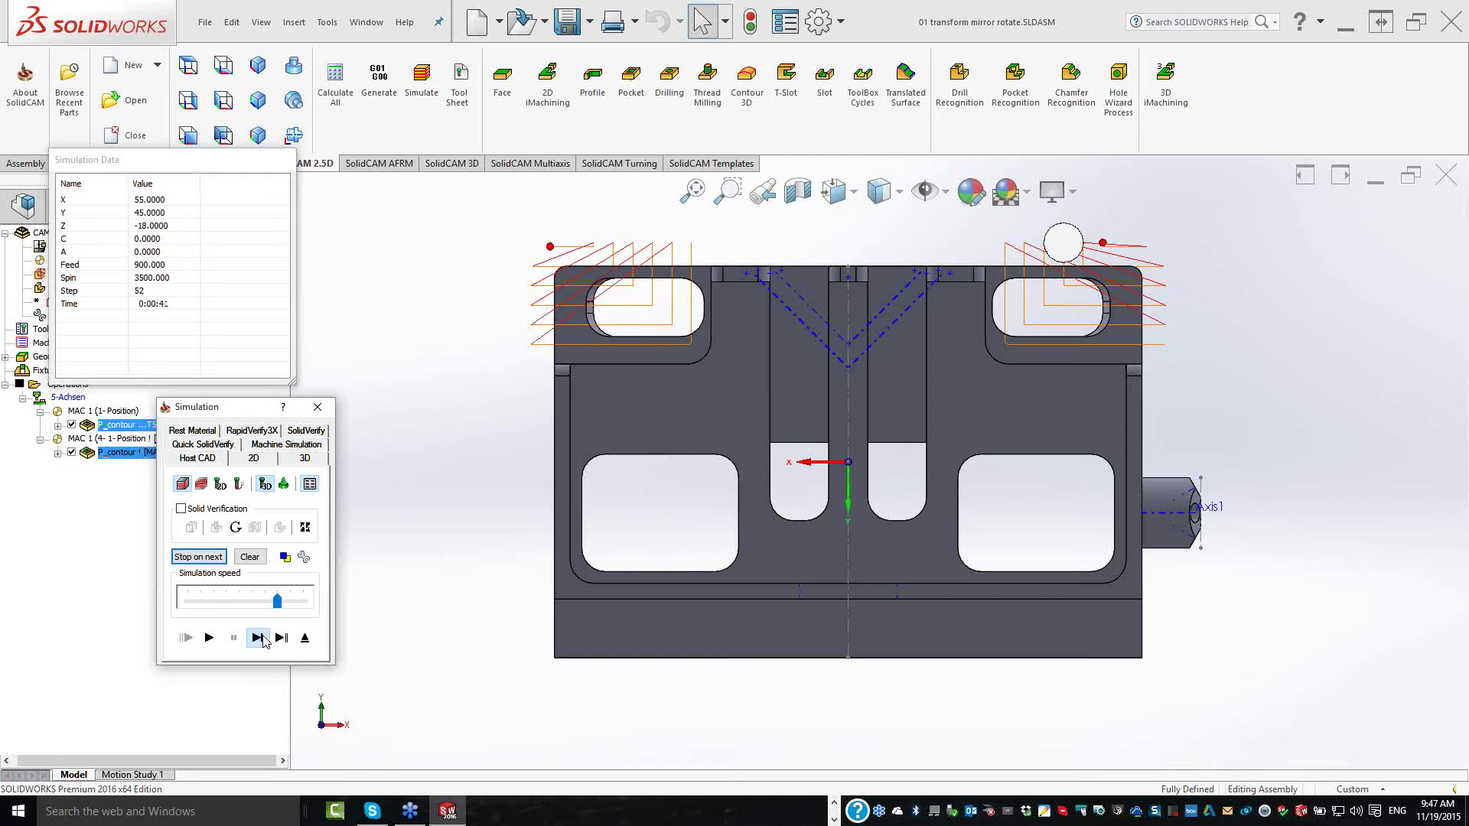
left_click(263, 638)
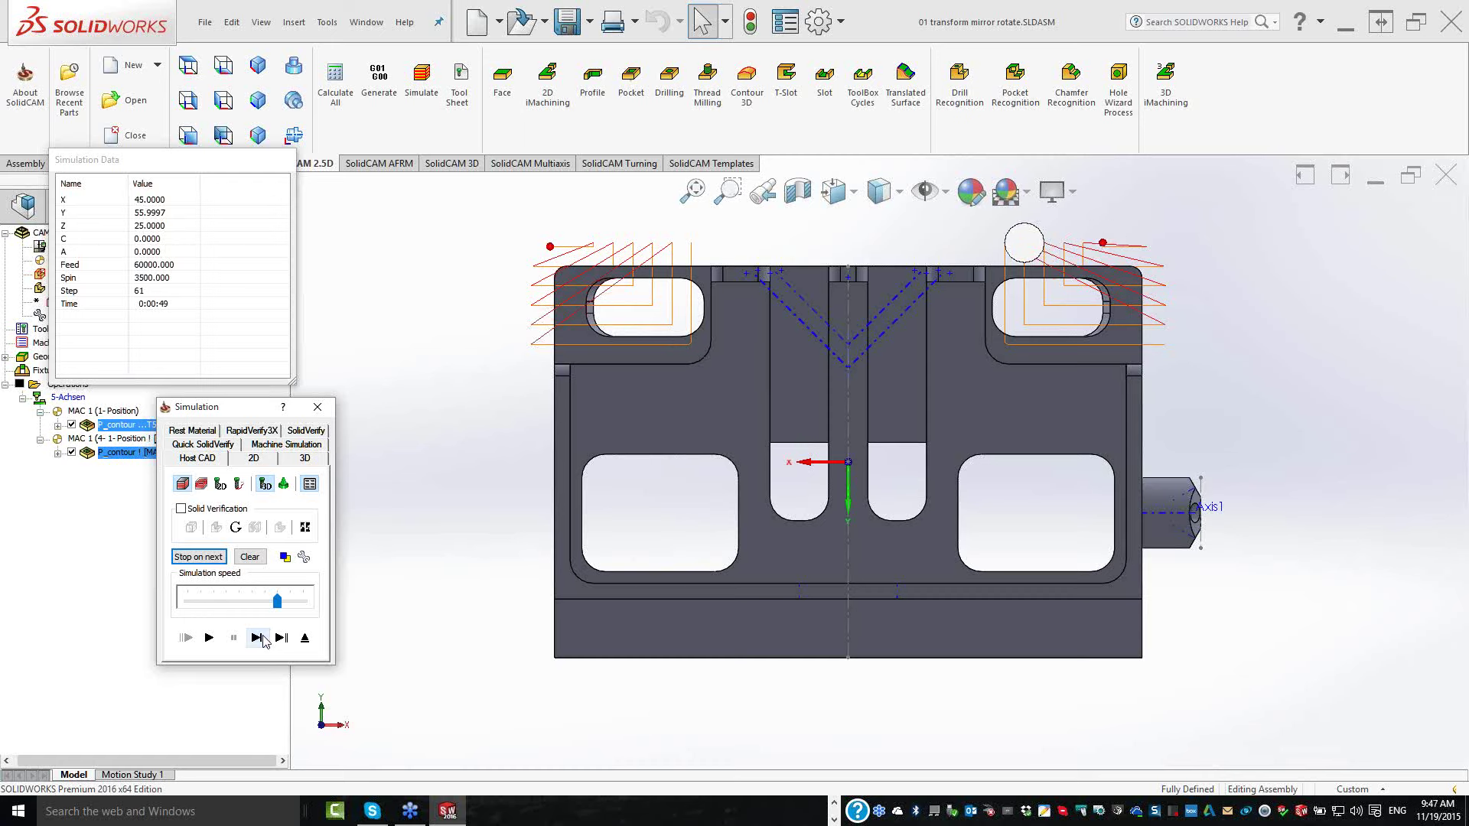
left_click(263, 638)
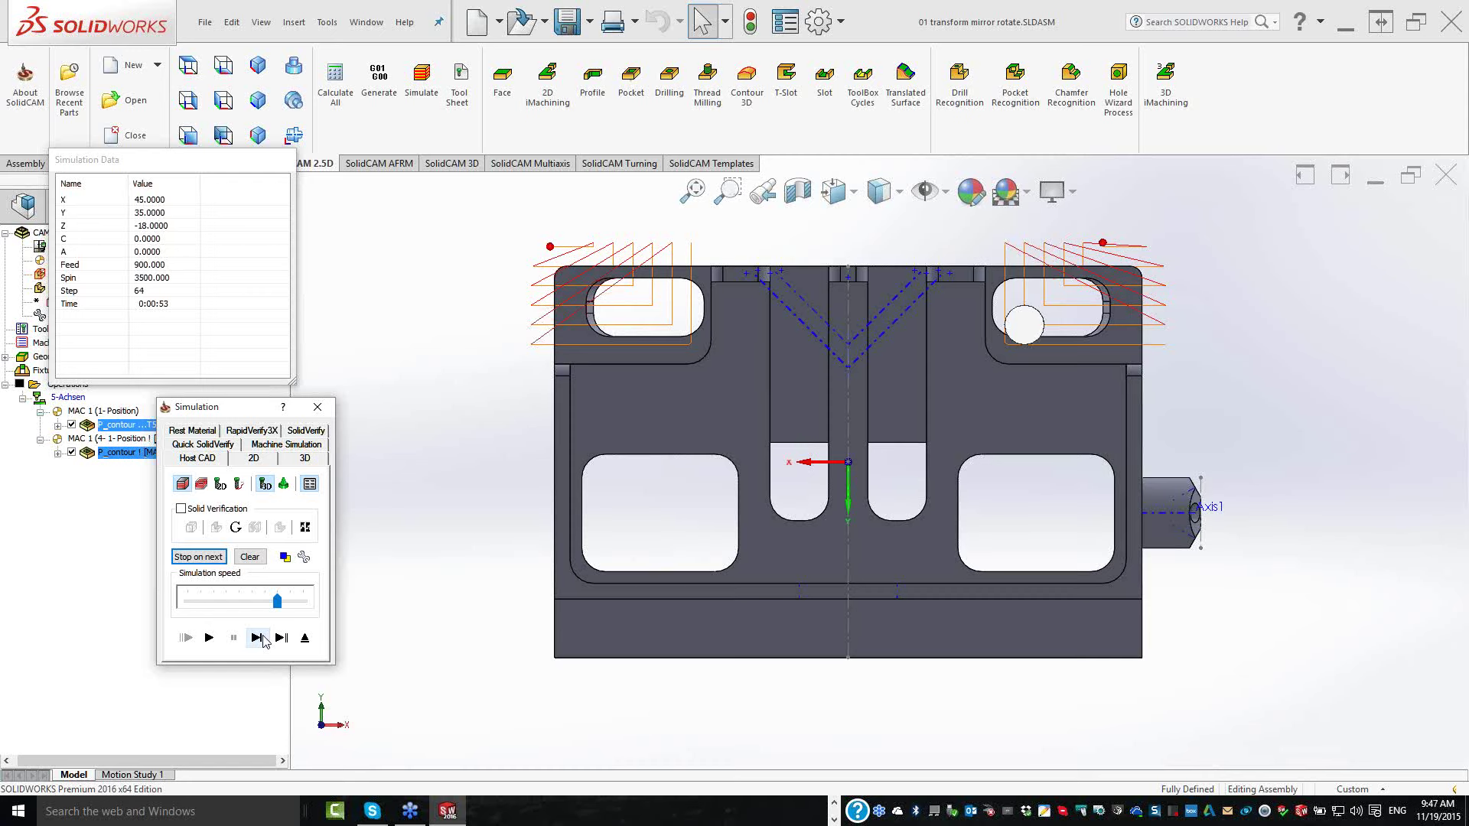
left_click(262, 638)
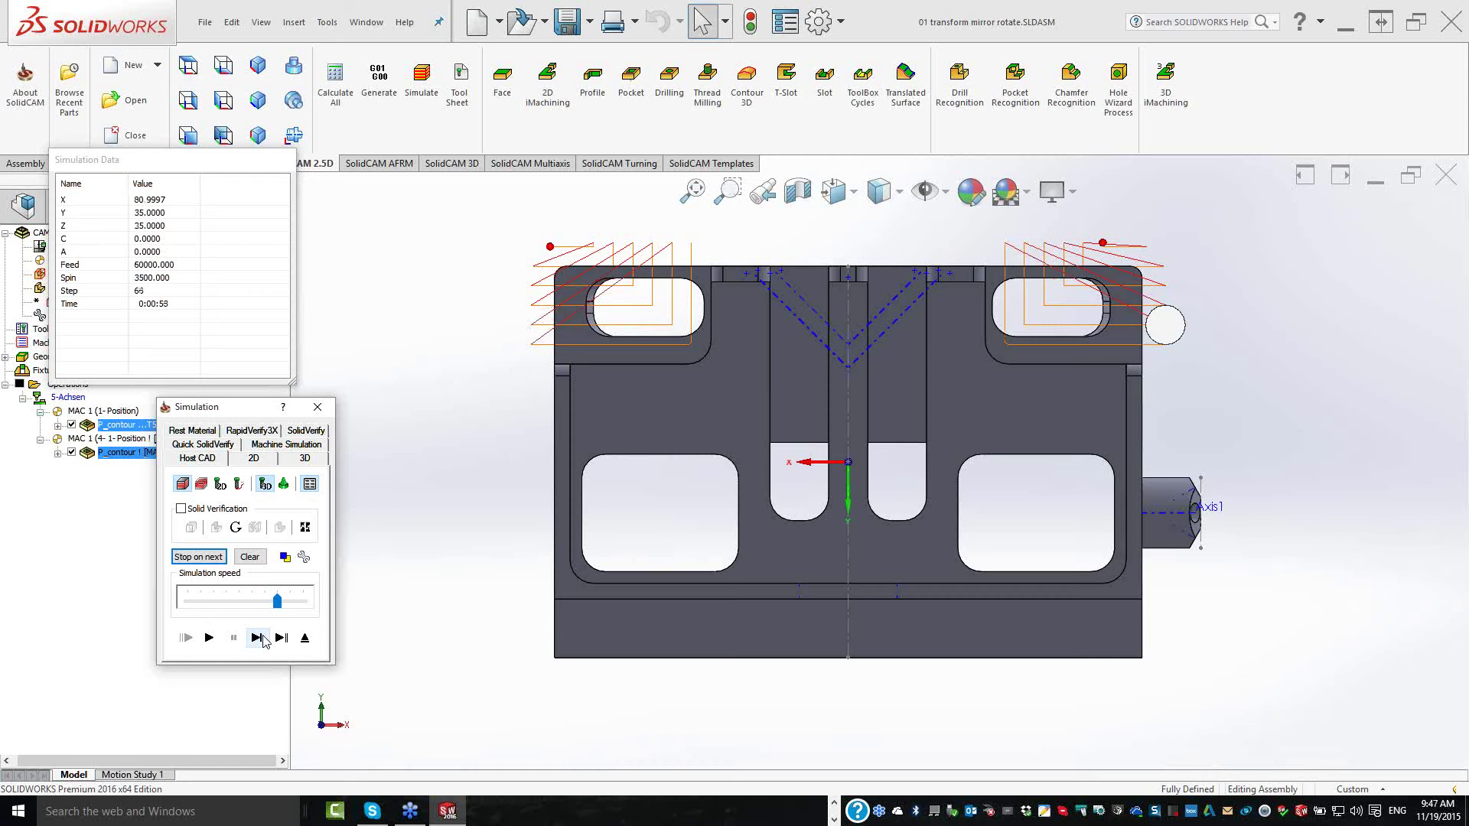
left_click(262, 638)
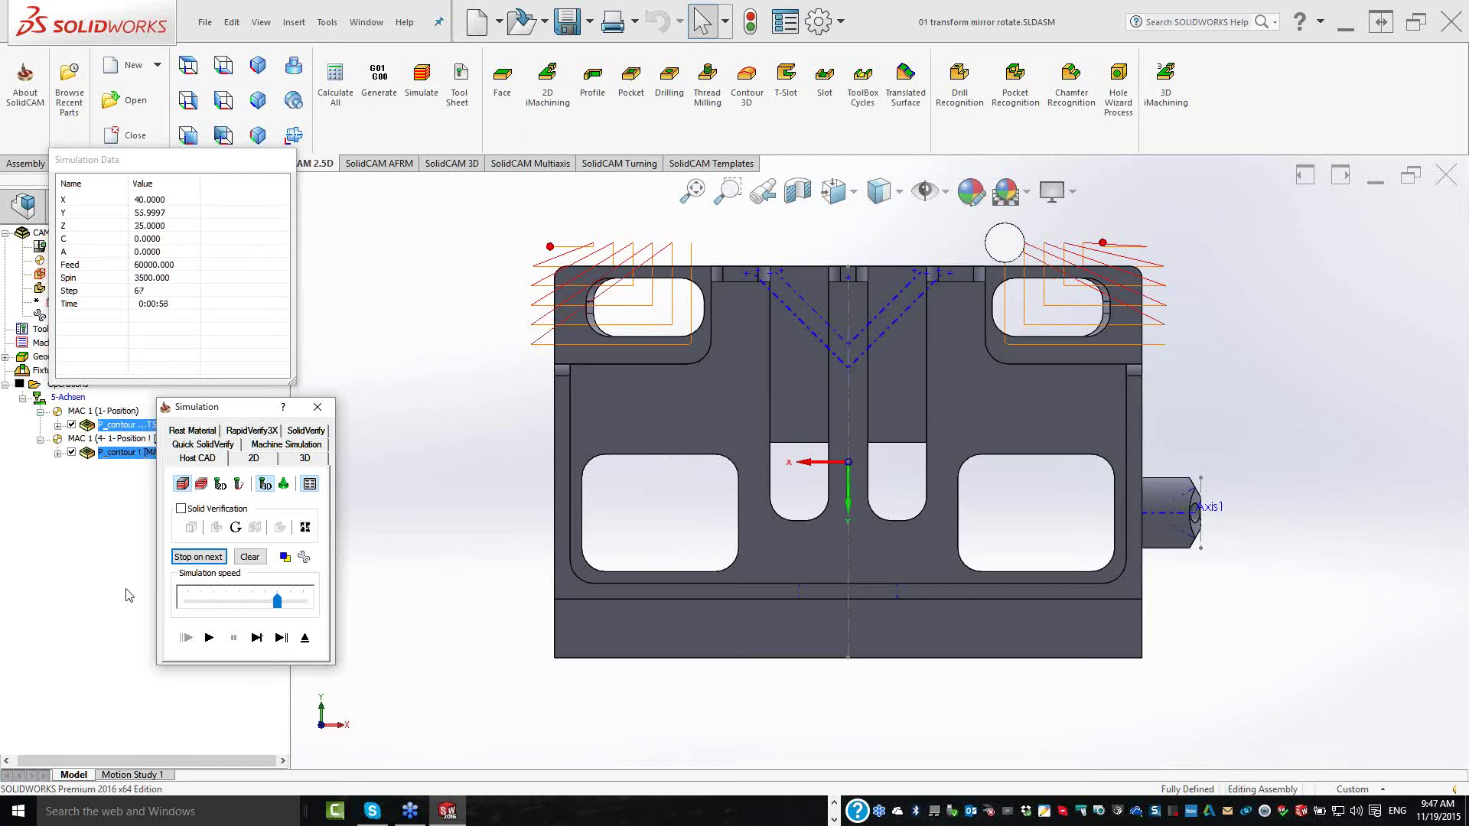
left_click(260, 641)
left_click(261, 642)
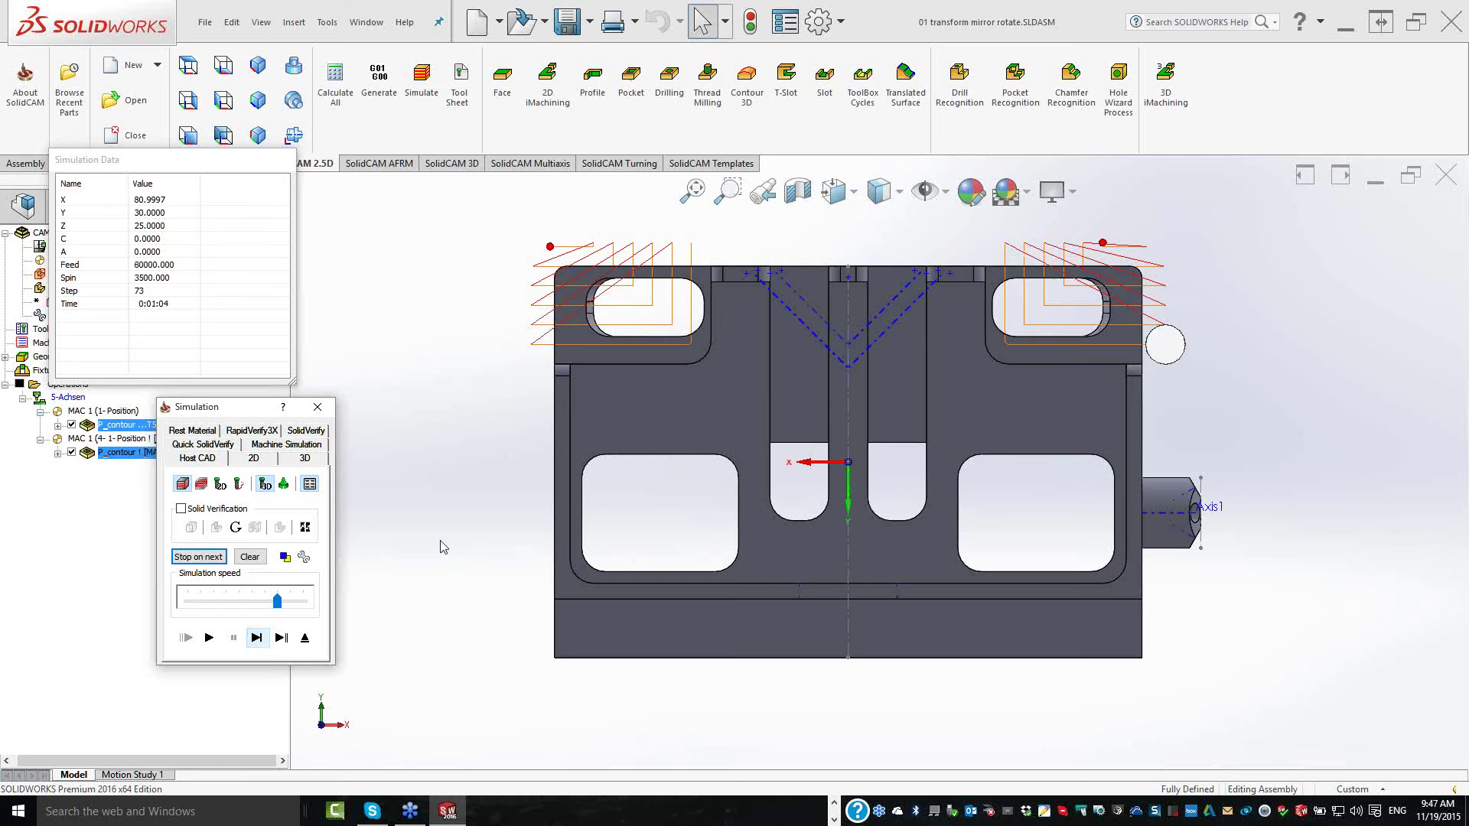
key("Escape")
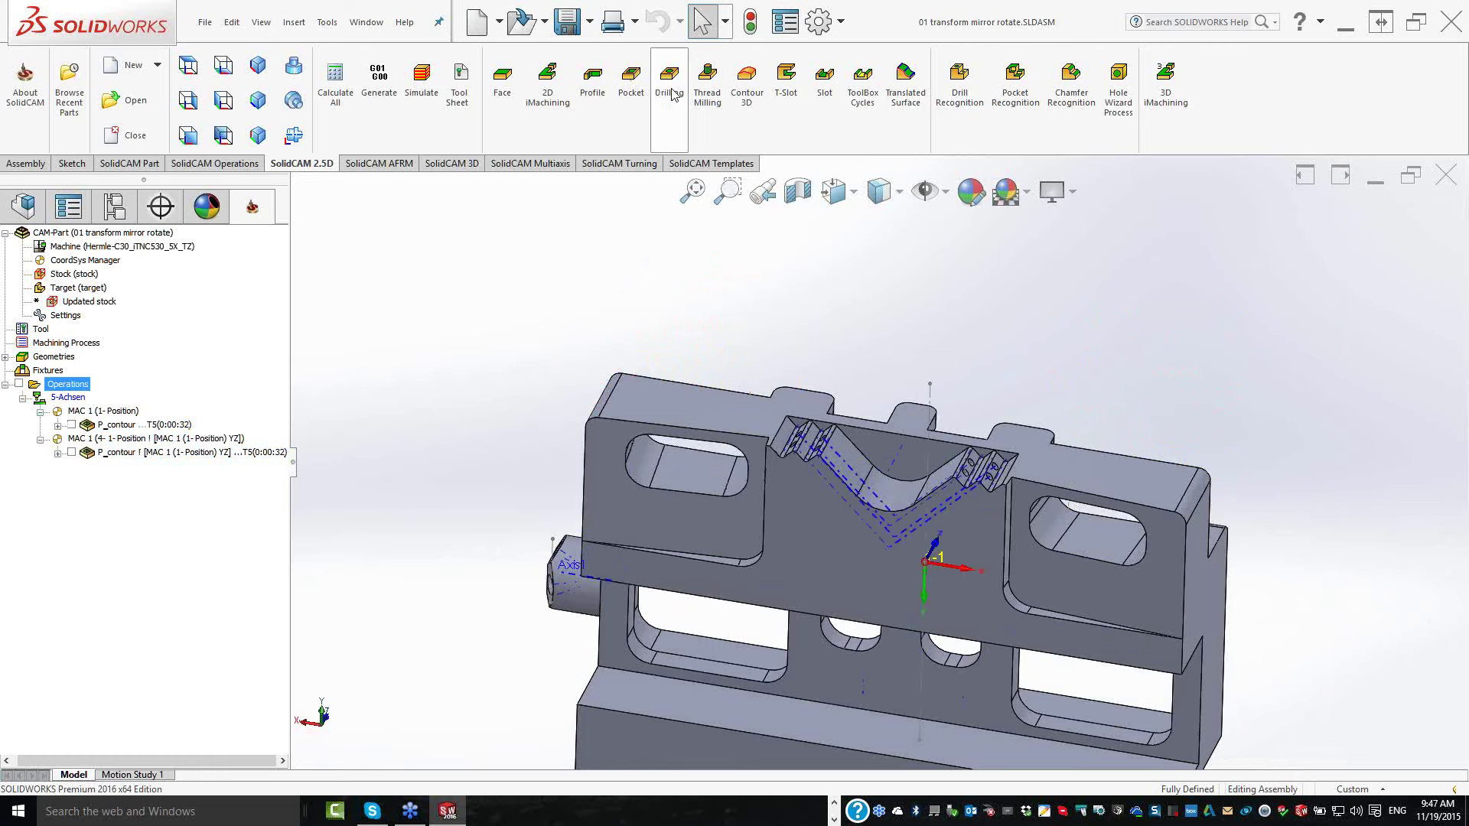
- Start a Drilling operation on the MAC 1 (2- Position holes) coordinate system
left_click(670, 84)
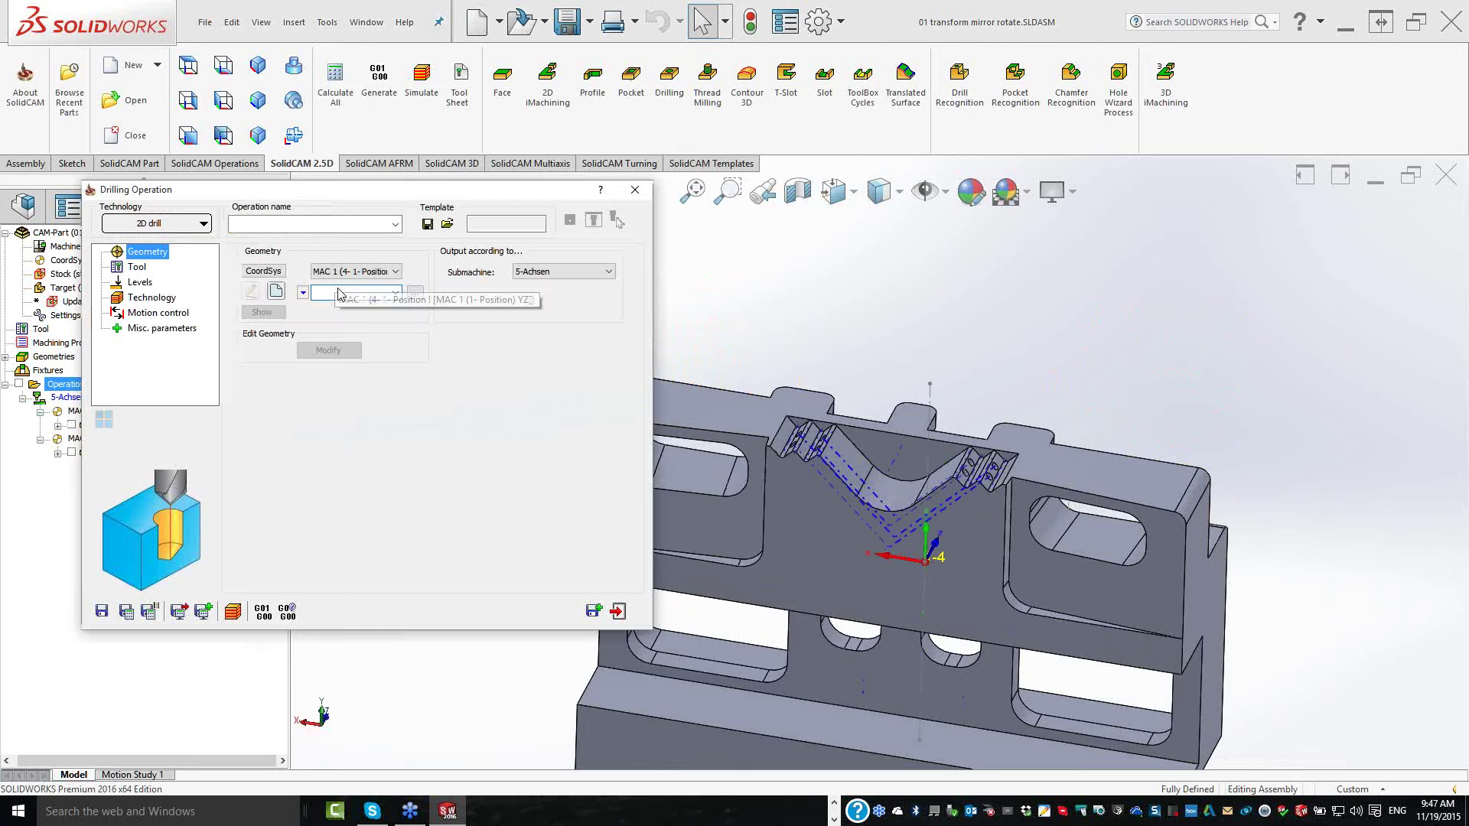
left_click(337, 274)
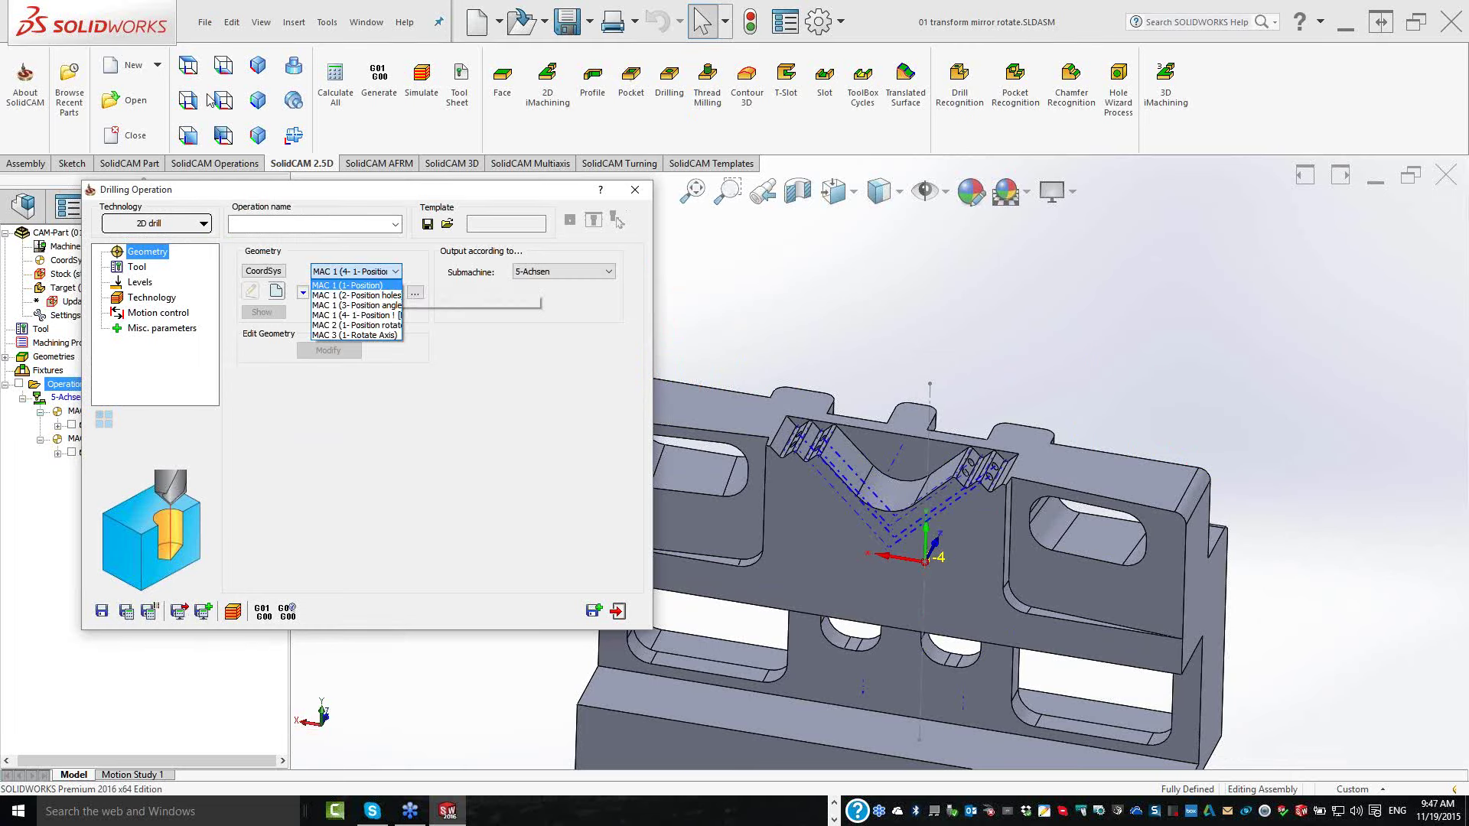
left_click(355, 295)
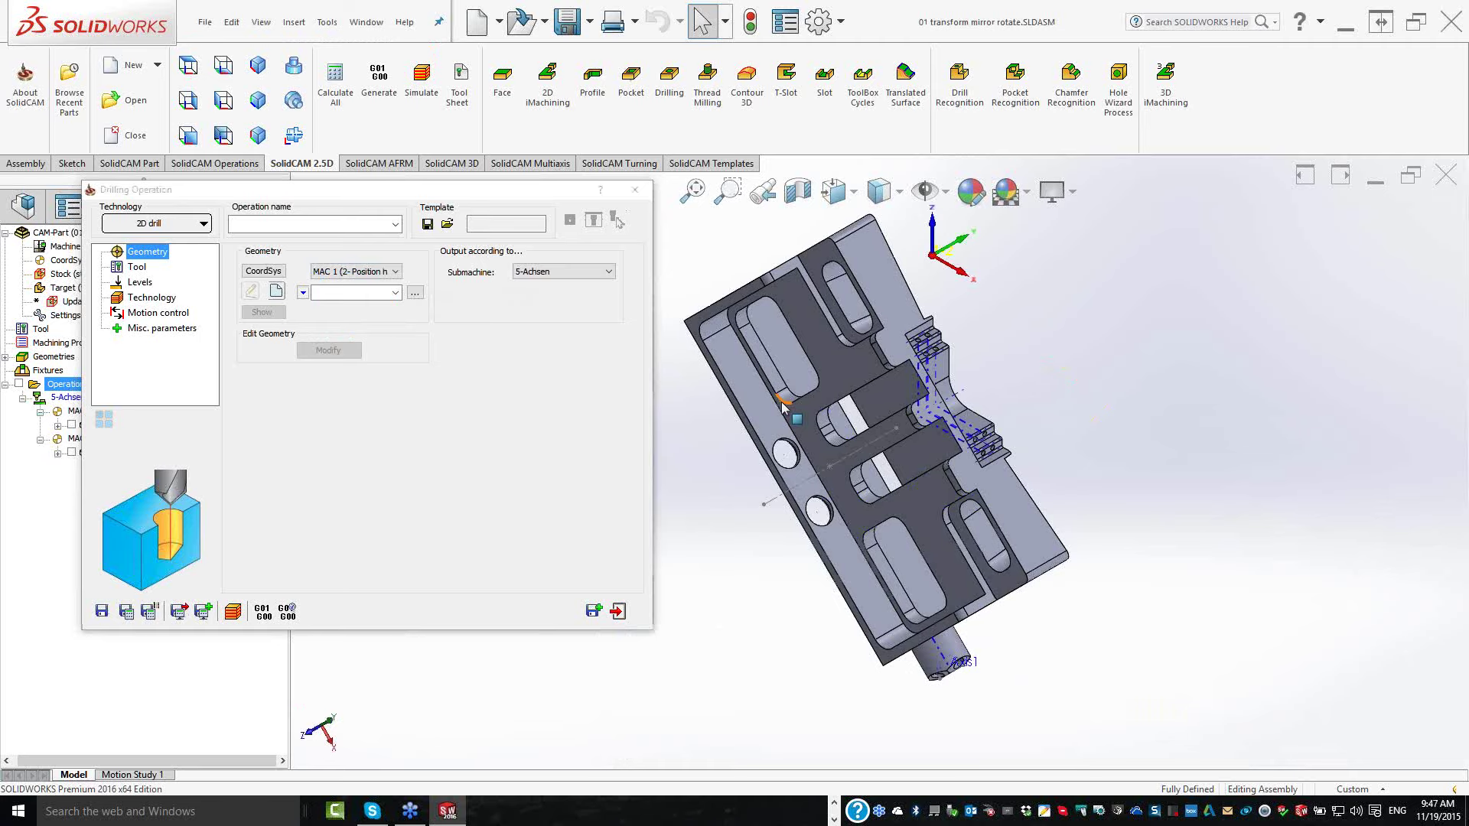
scroll(892, 350, "down", 8)
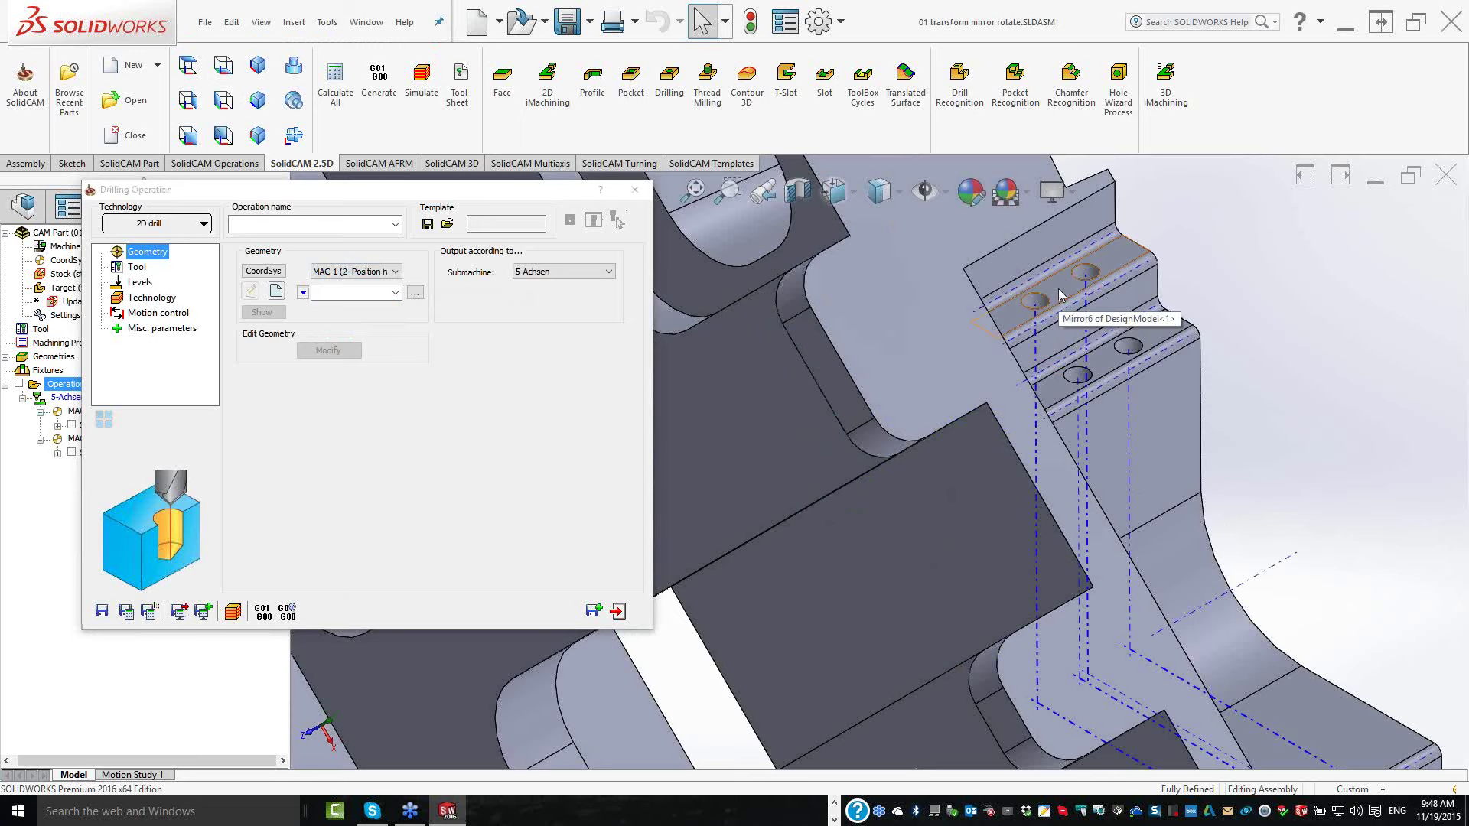
- Define the 'drill' hole geometry and select tool 1, the 3 mm 90° spot drill
left_click(279, 297)
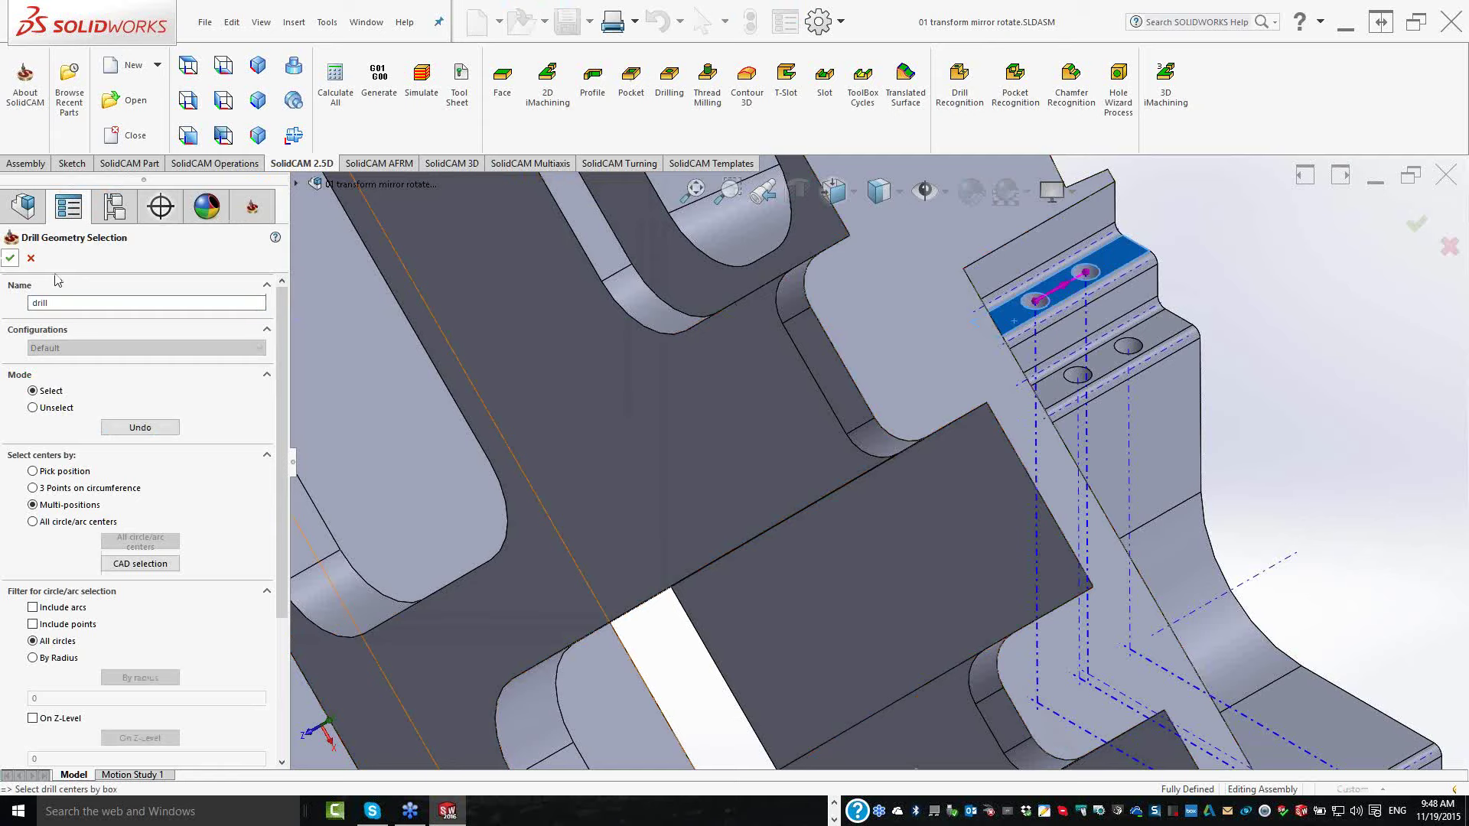
key("Return")
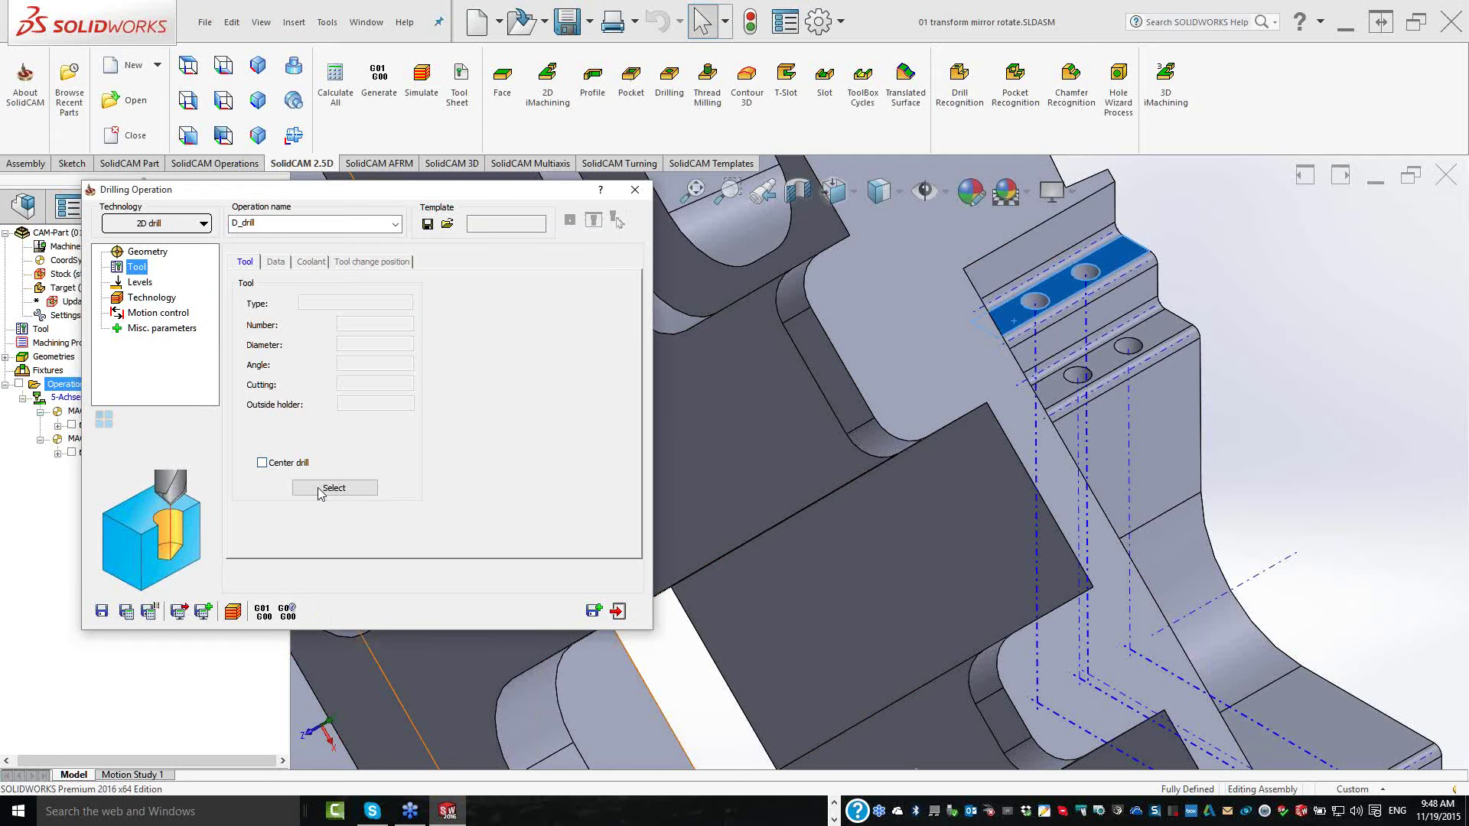
left_click(334, 488)
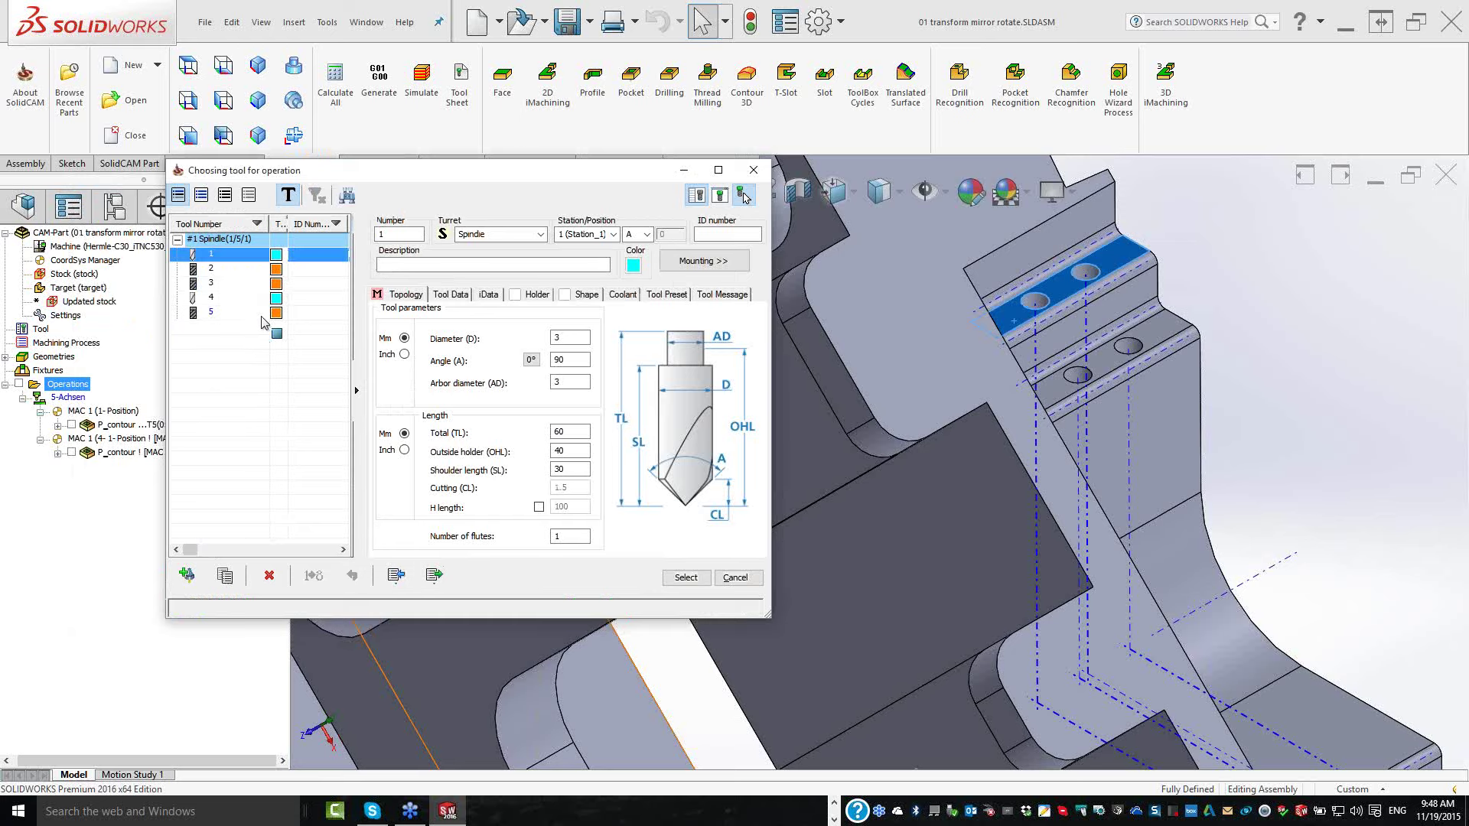
key("Return")
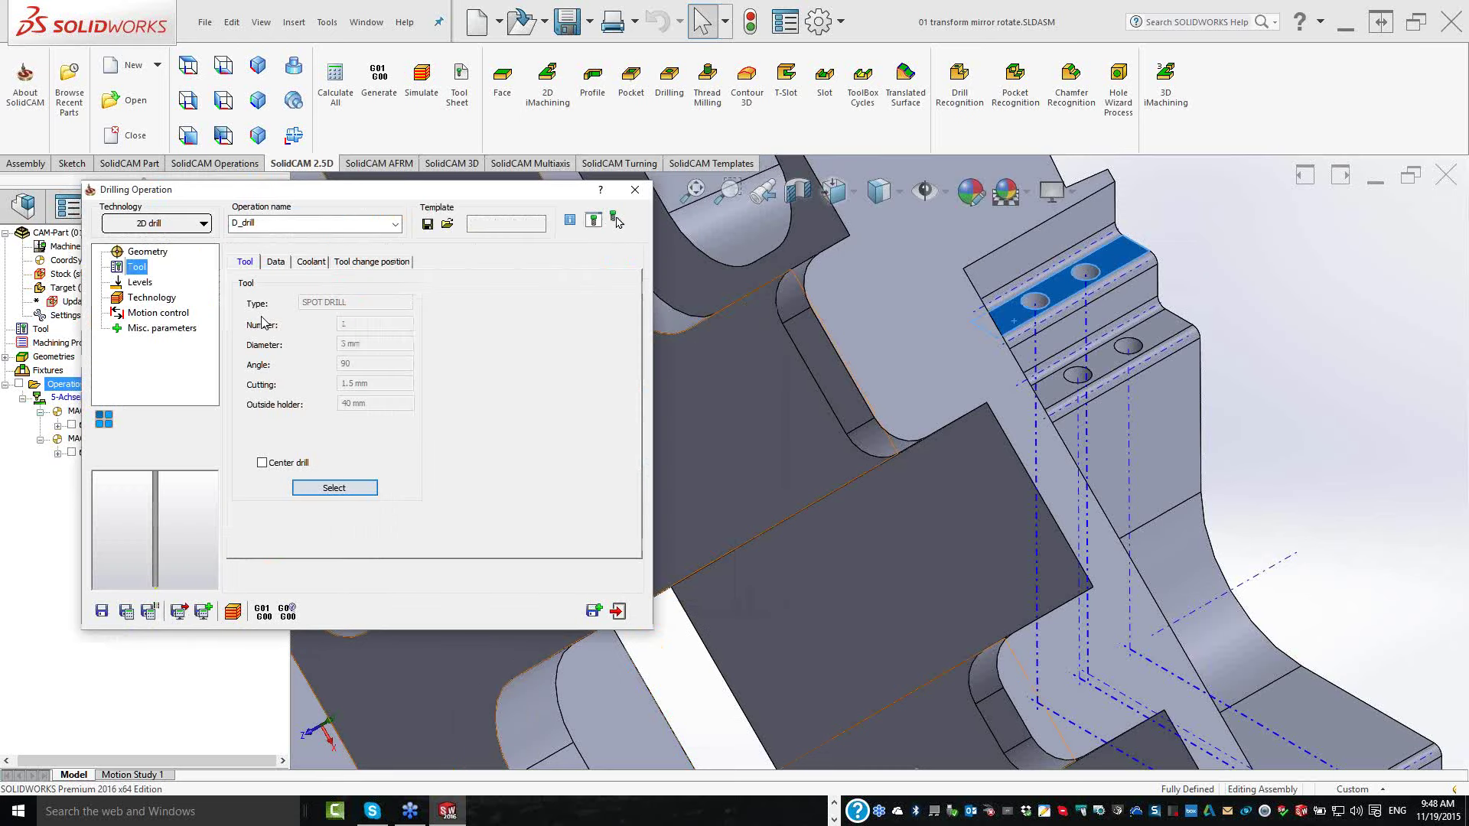
- Pick the upper level -35.527 from the hole face and set drill depth to 0
key("Down")
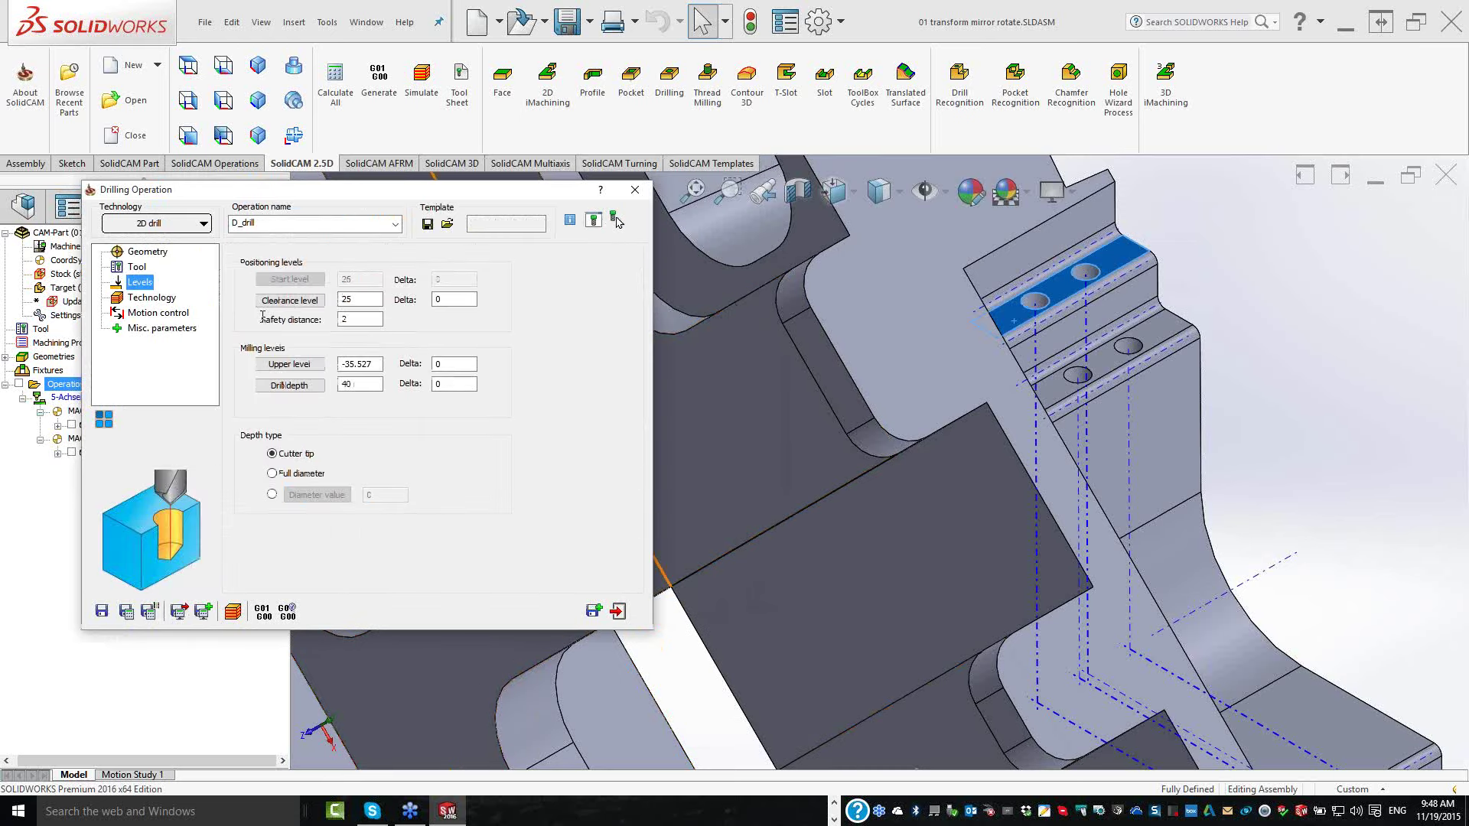
key("Tab")
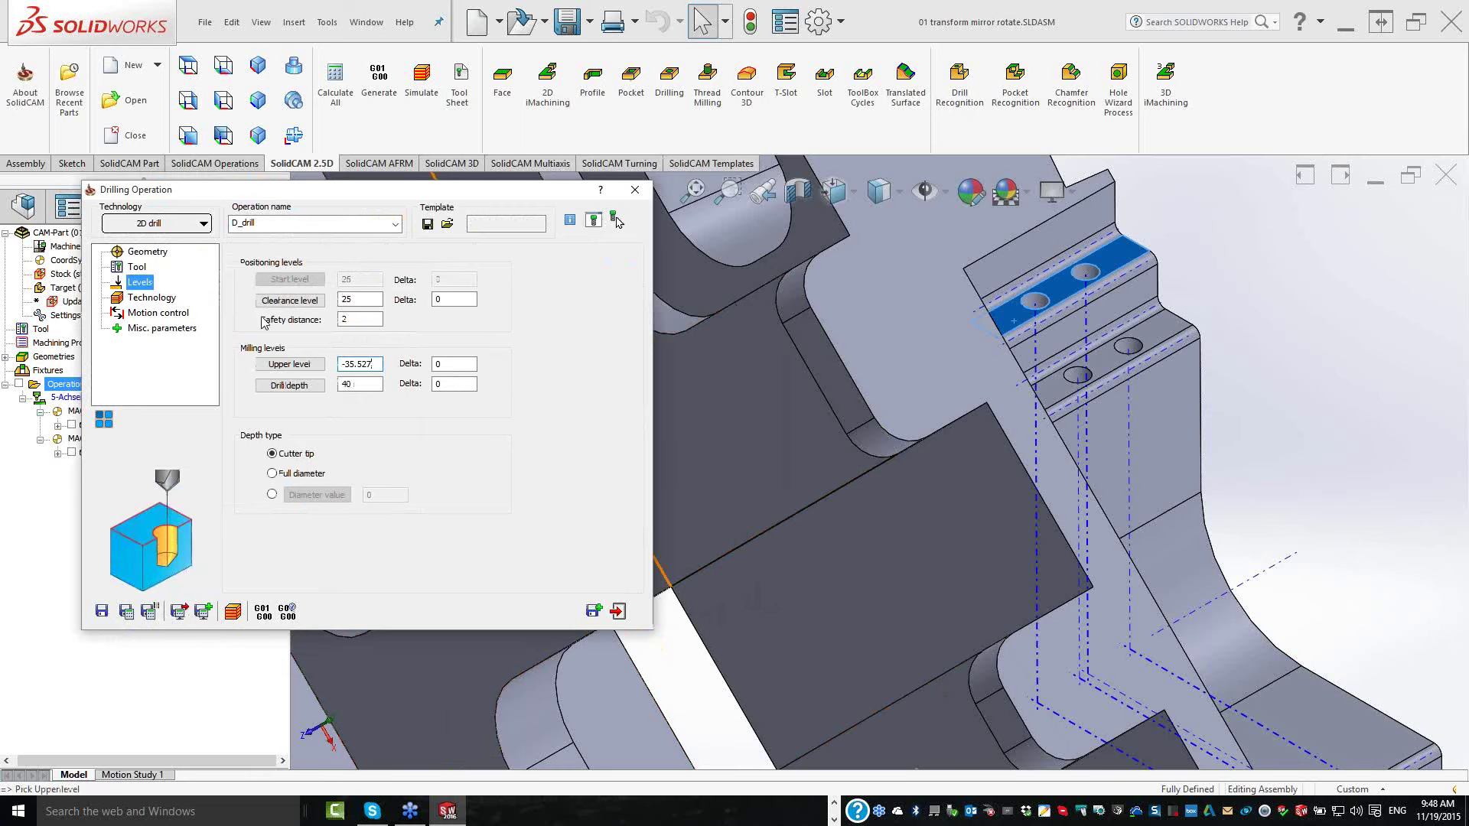
left_click(289, 364)
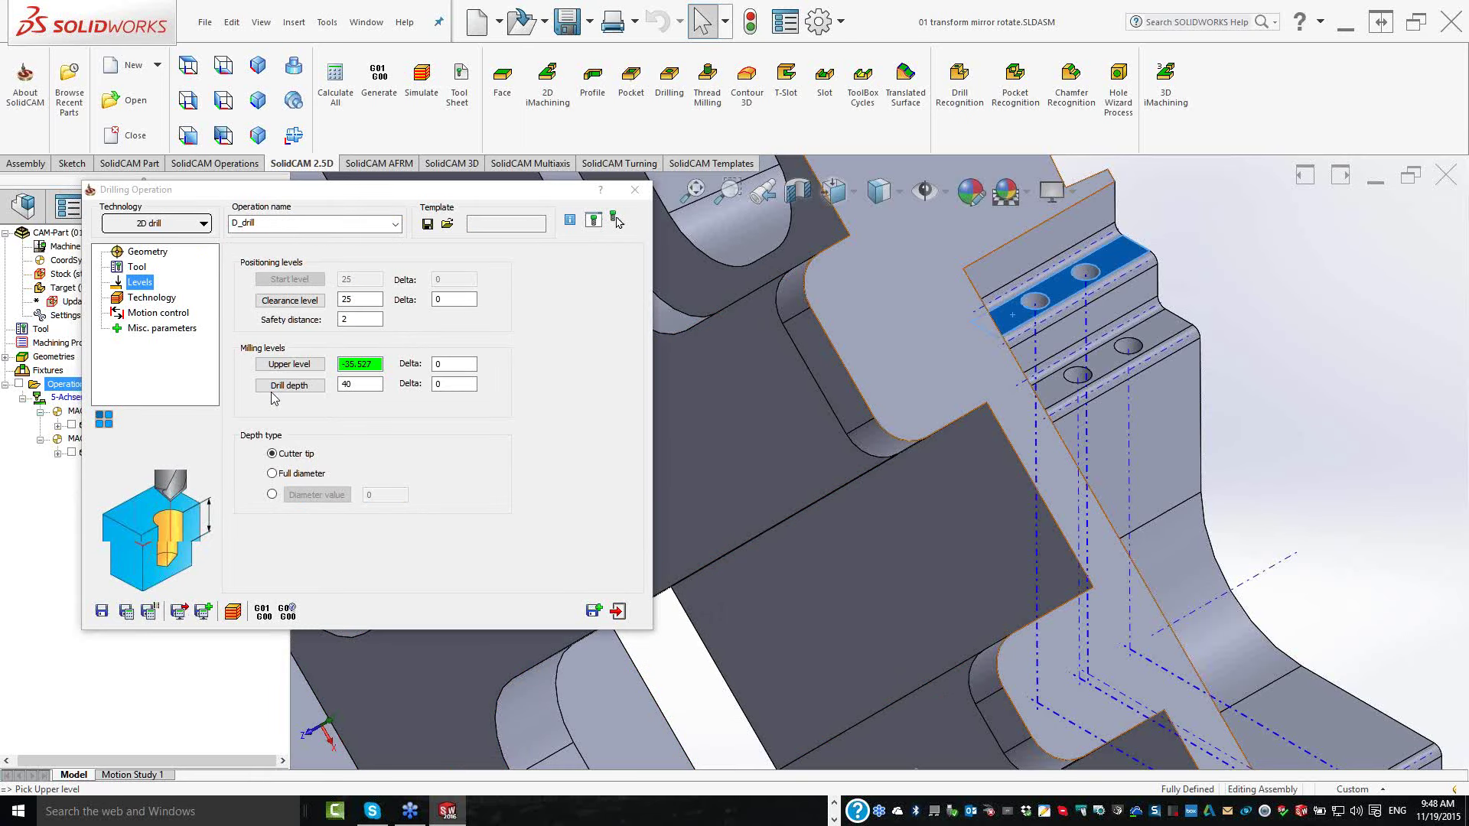
left_click(275, 386)
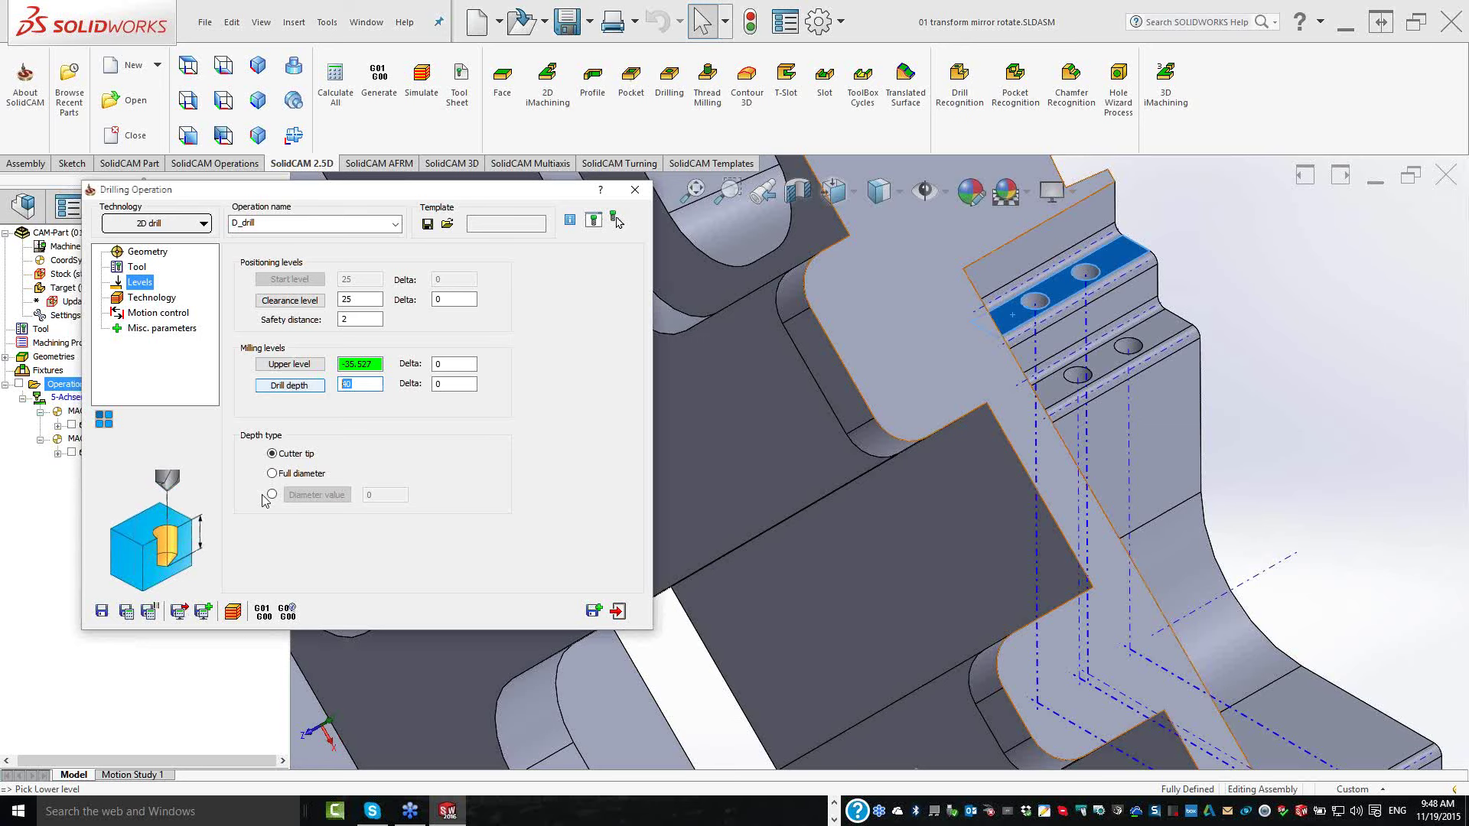
type("0")
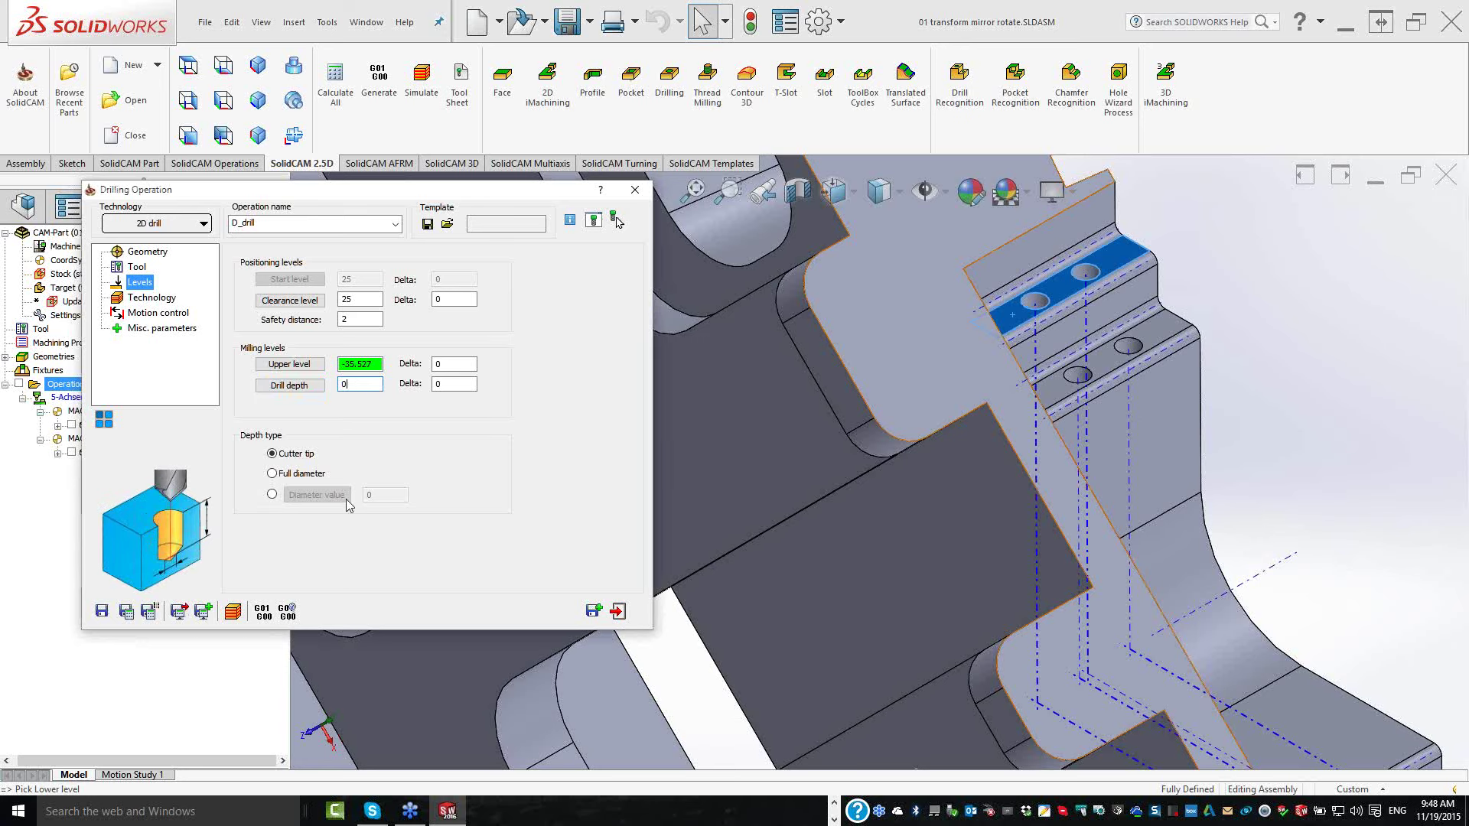
- Control the depth by a 2 mm diameter picked from a hole edge, then calculate the toolpath
left_click(345, 499)
left_click(346, 500)
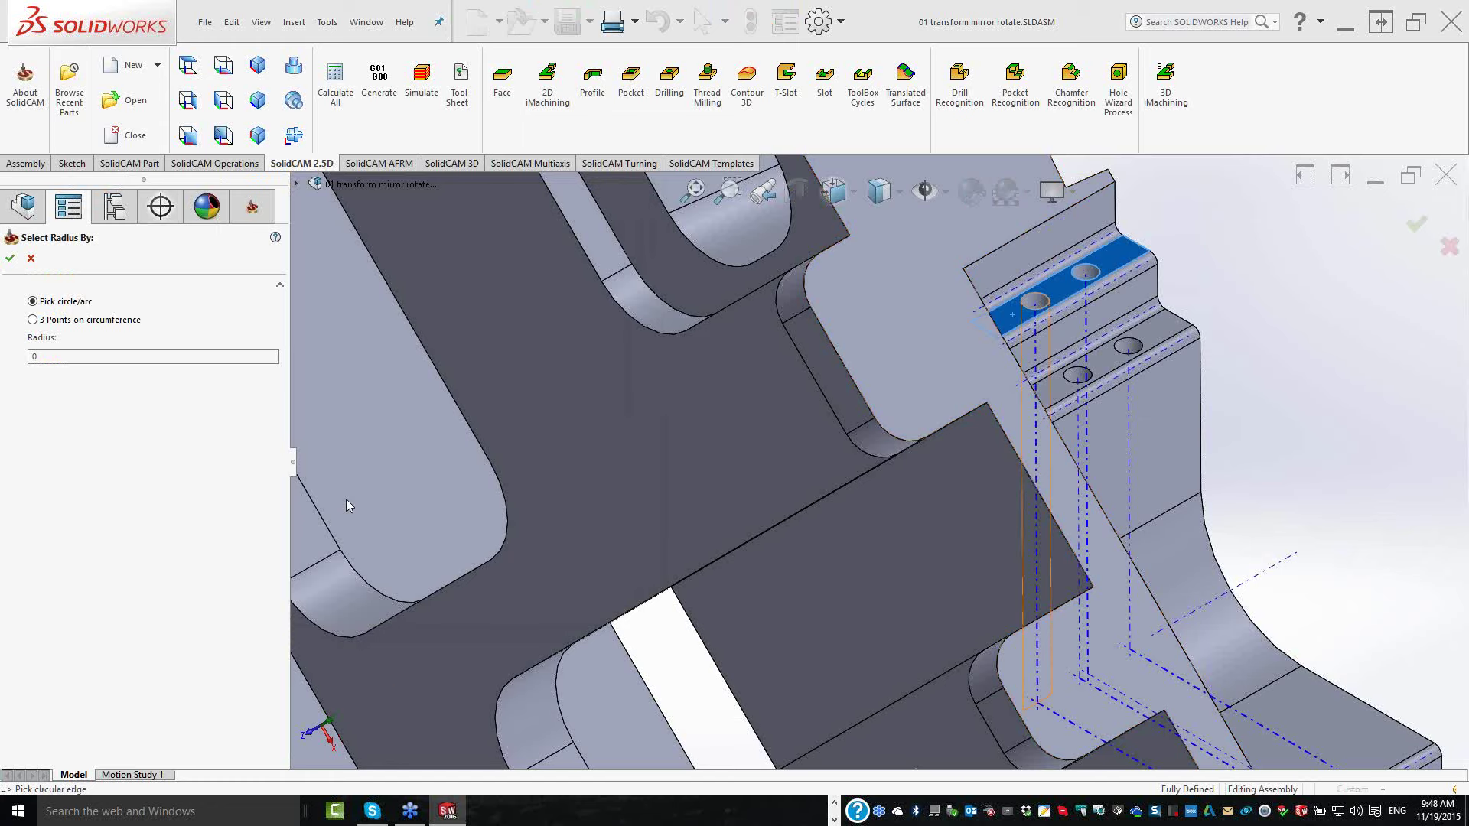
left_click(1030, 308)
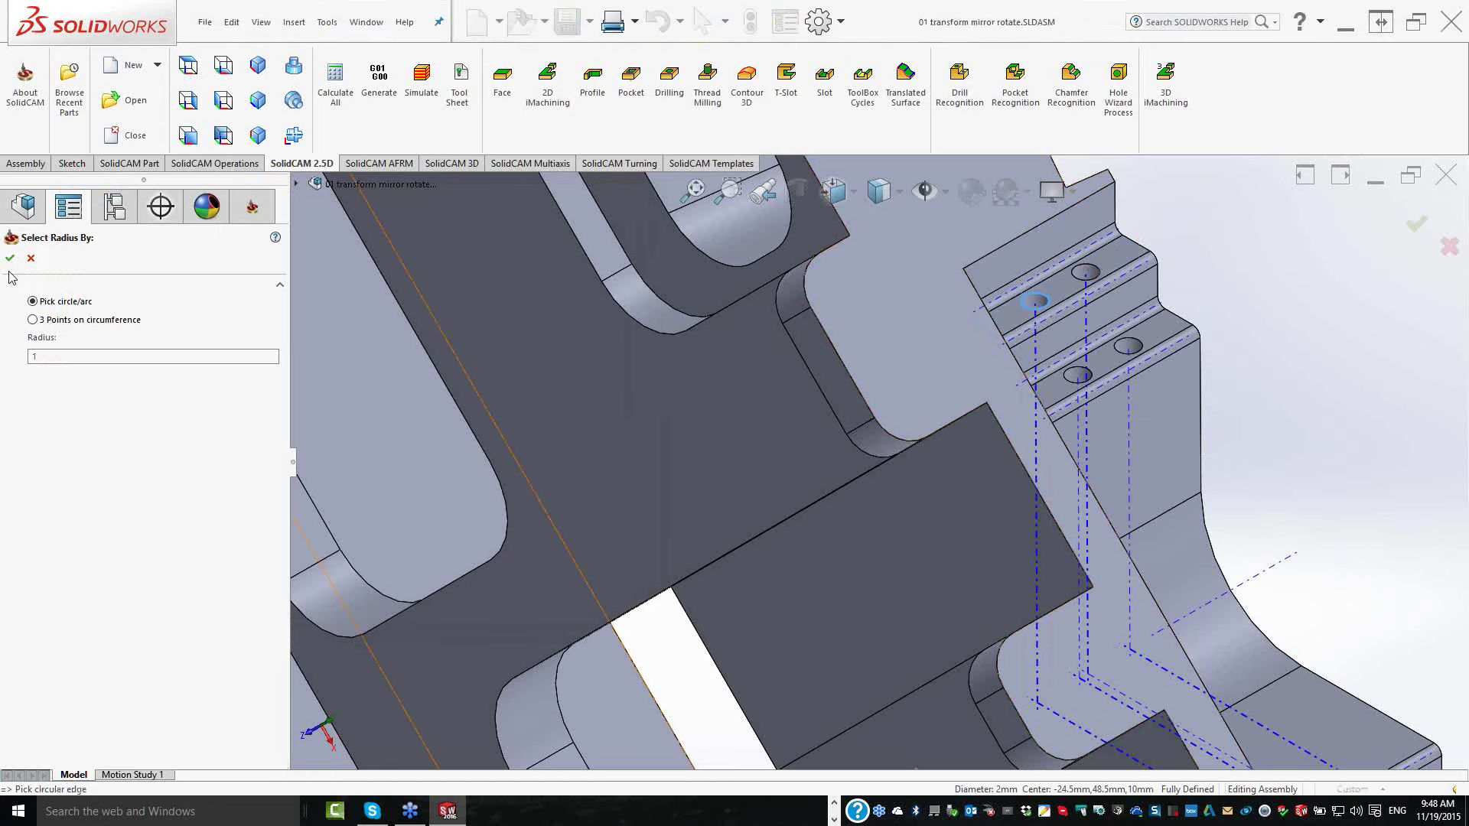
left_click(10, 258)
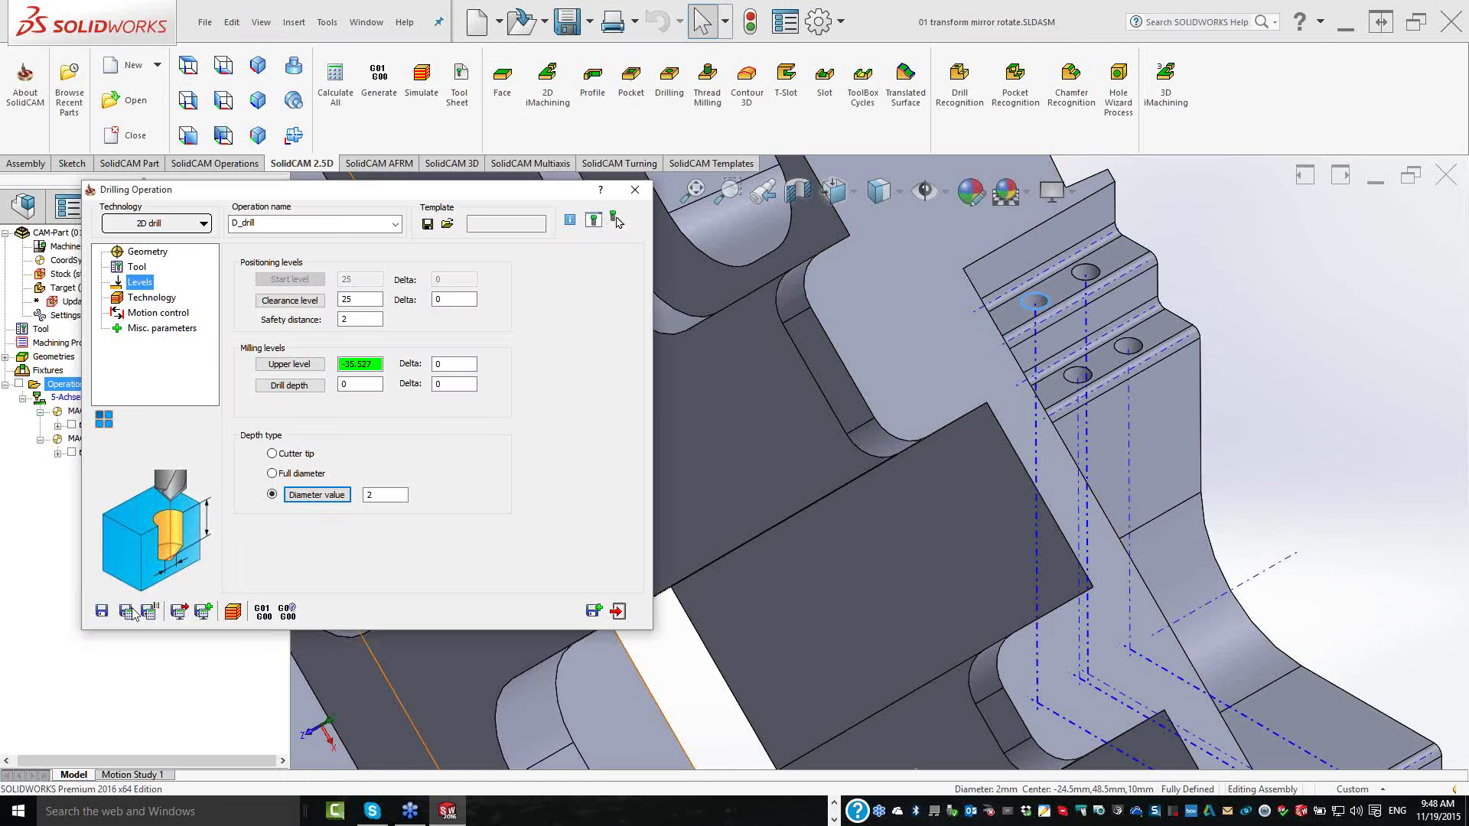
left_click(132, 609)
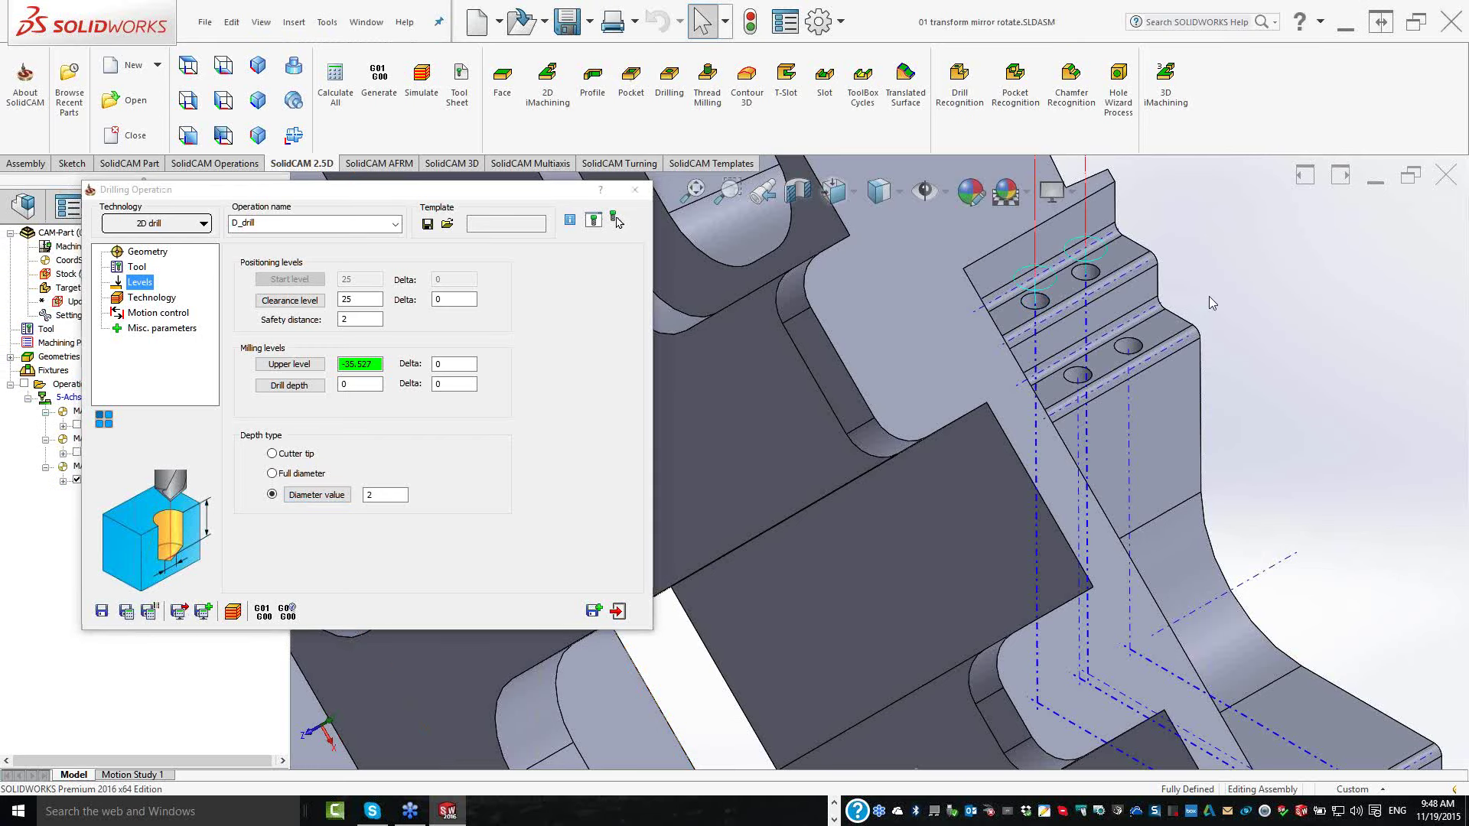
scroll(1208, 296, "up", 1)
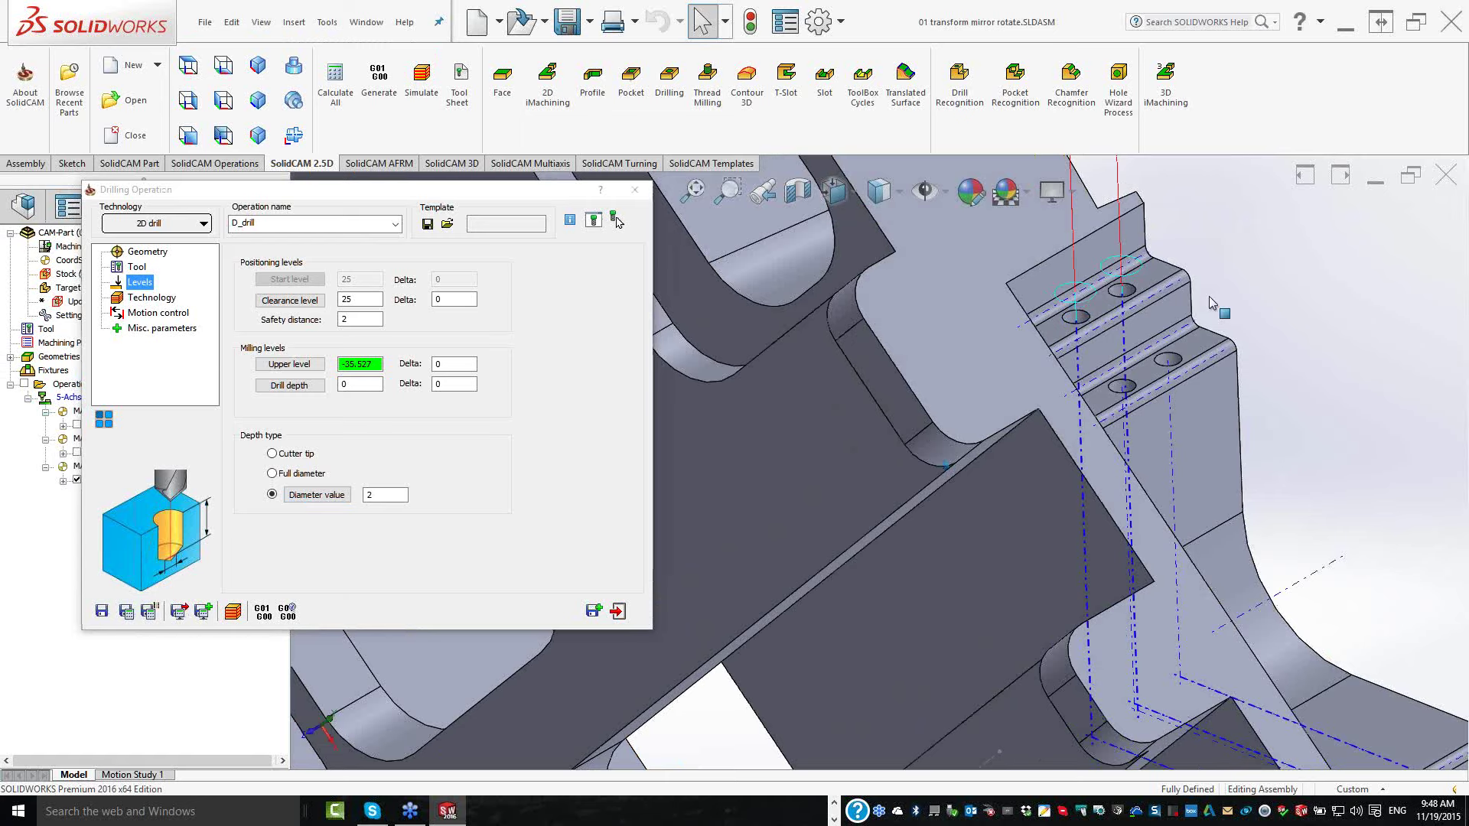
- Inspect the drilled holes from several angles, then open Operation Transformations for D_drill
middle_click_drag(1208, 296, 1224, 298)
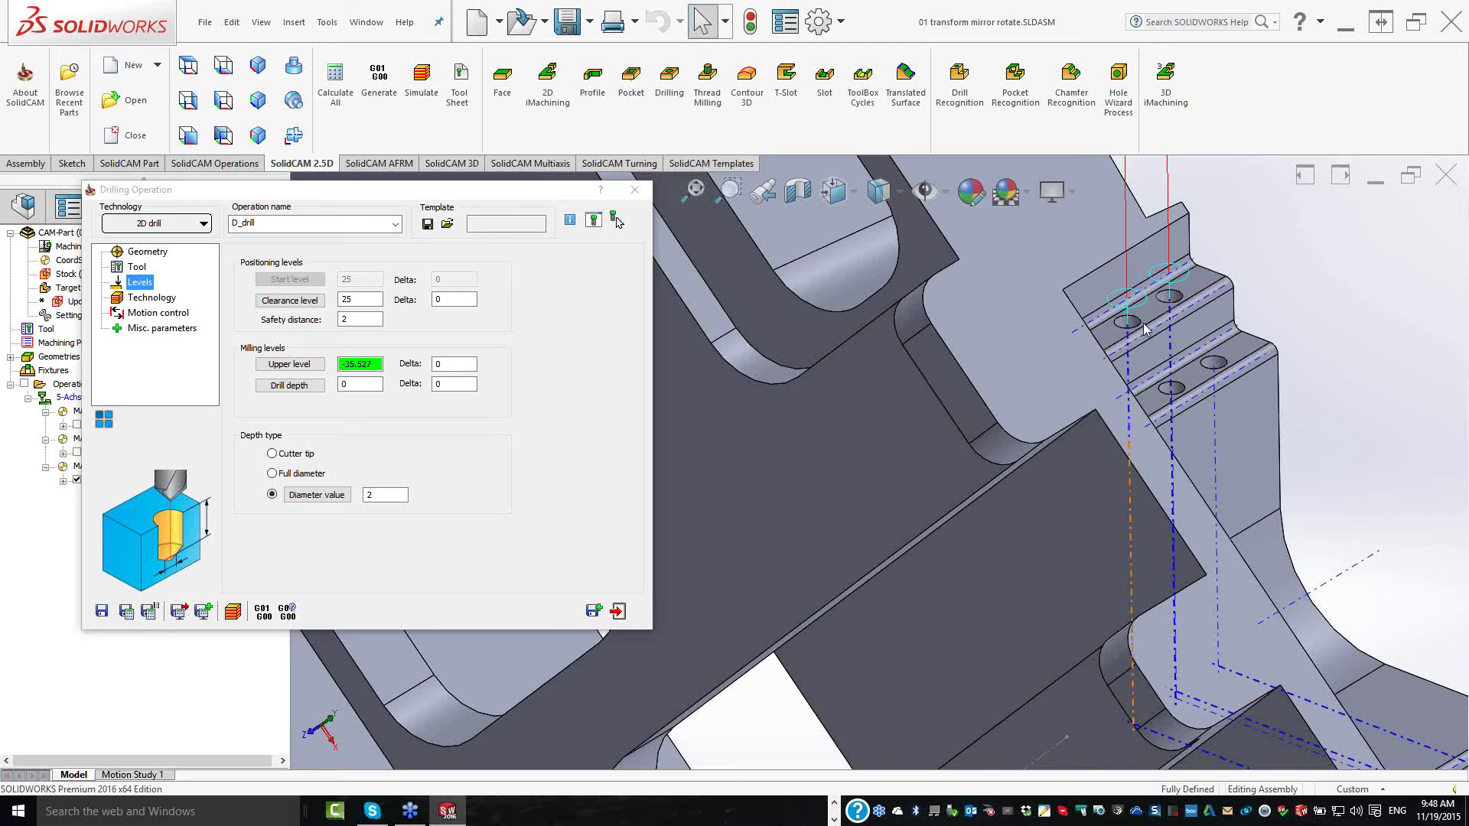
key("Left")
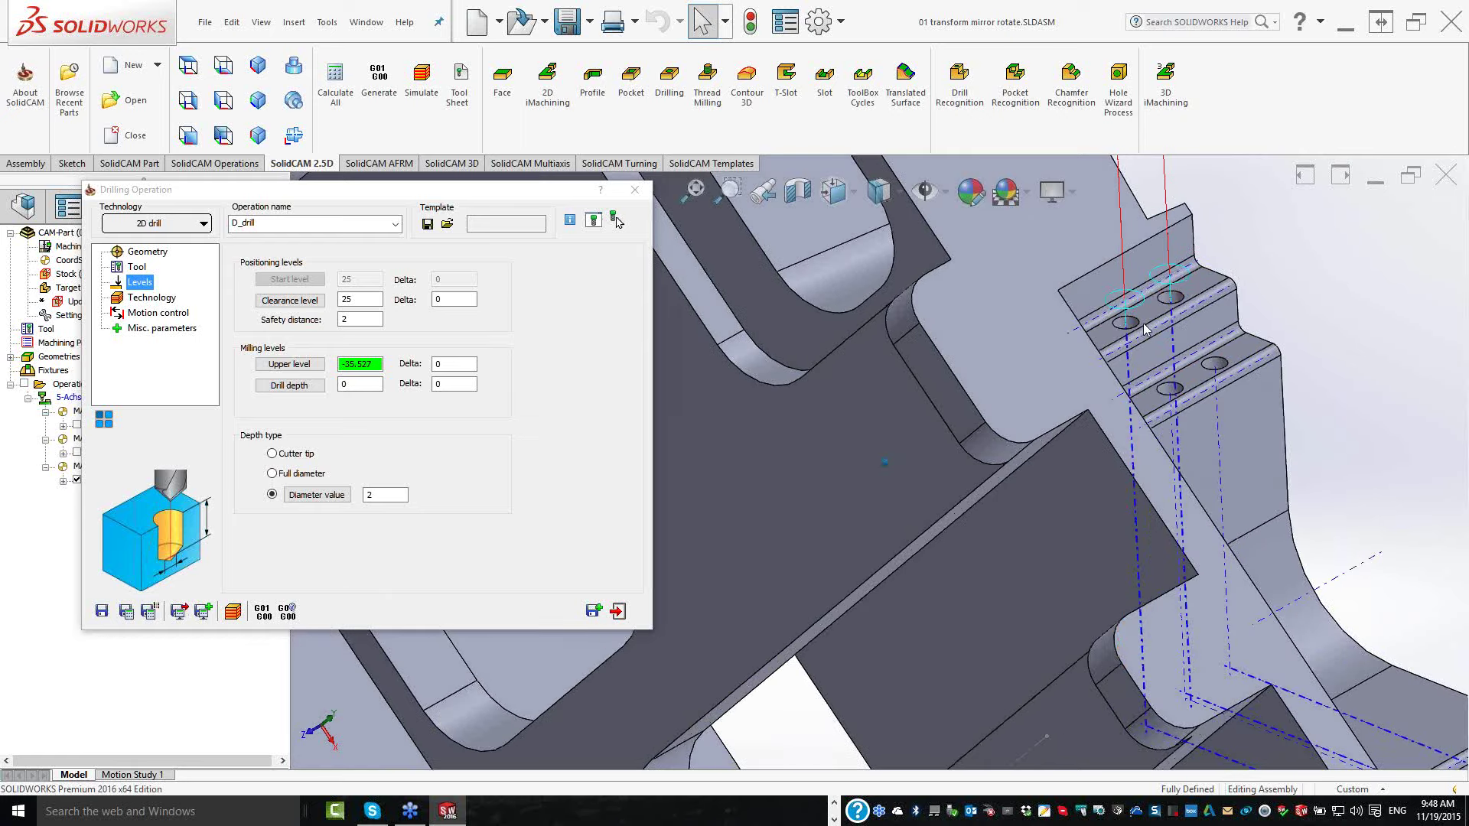
key("Left")
key("Left")
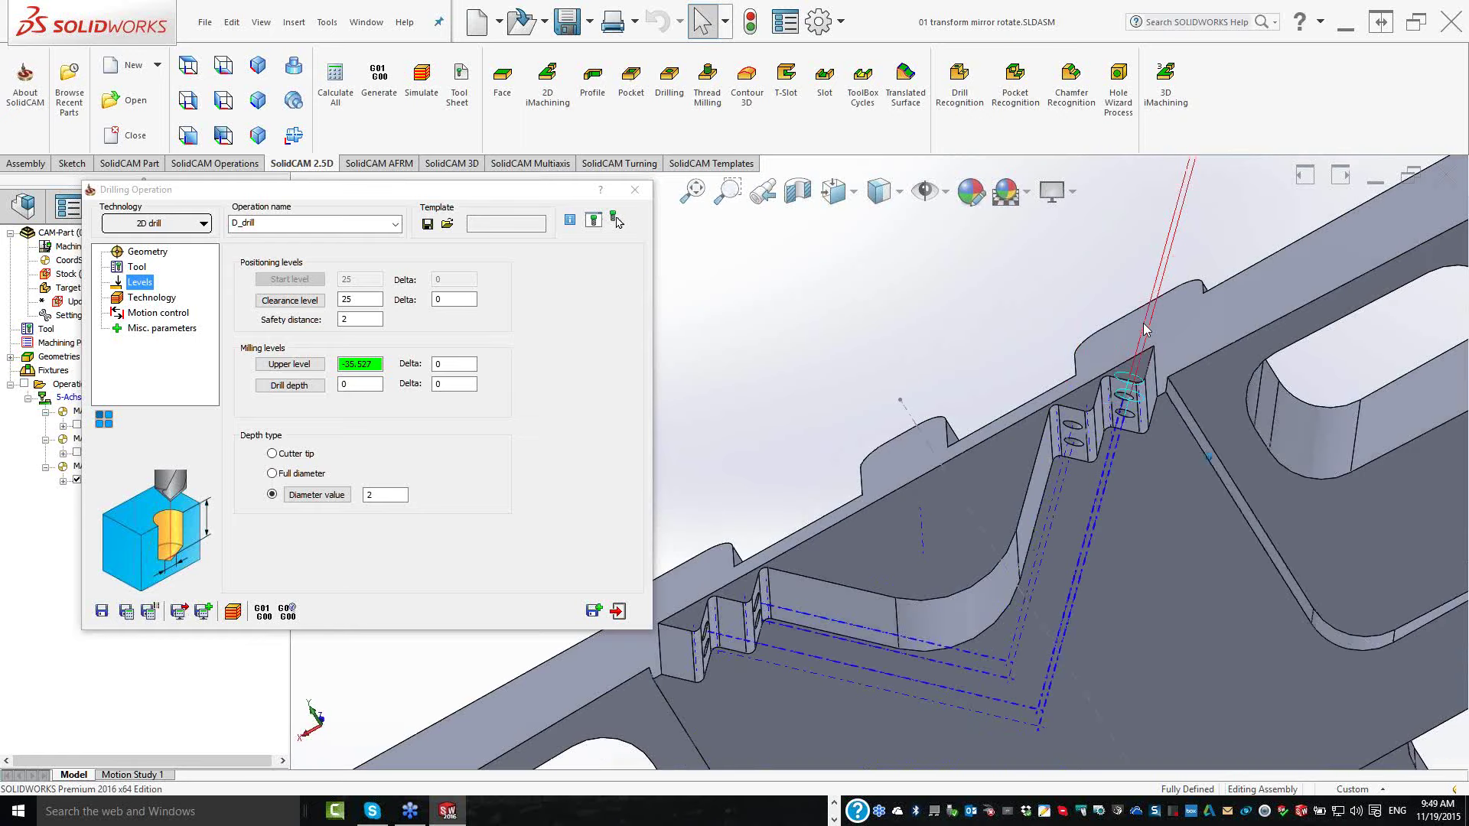
key("Left")
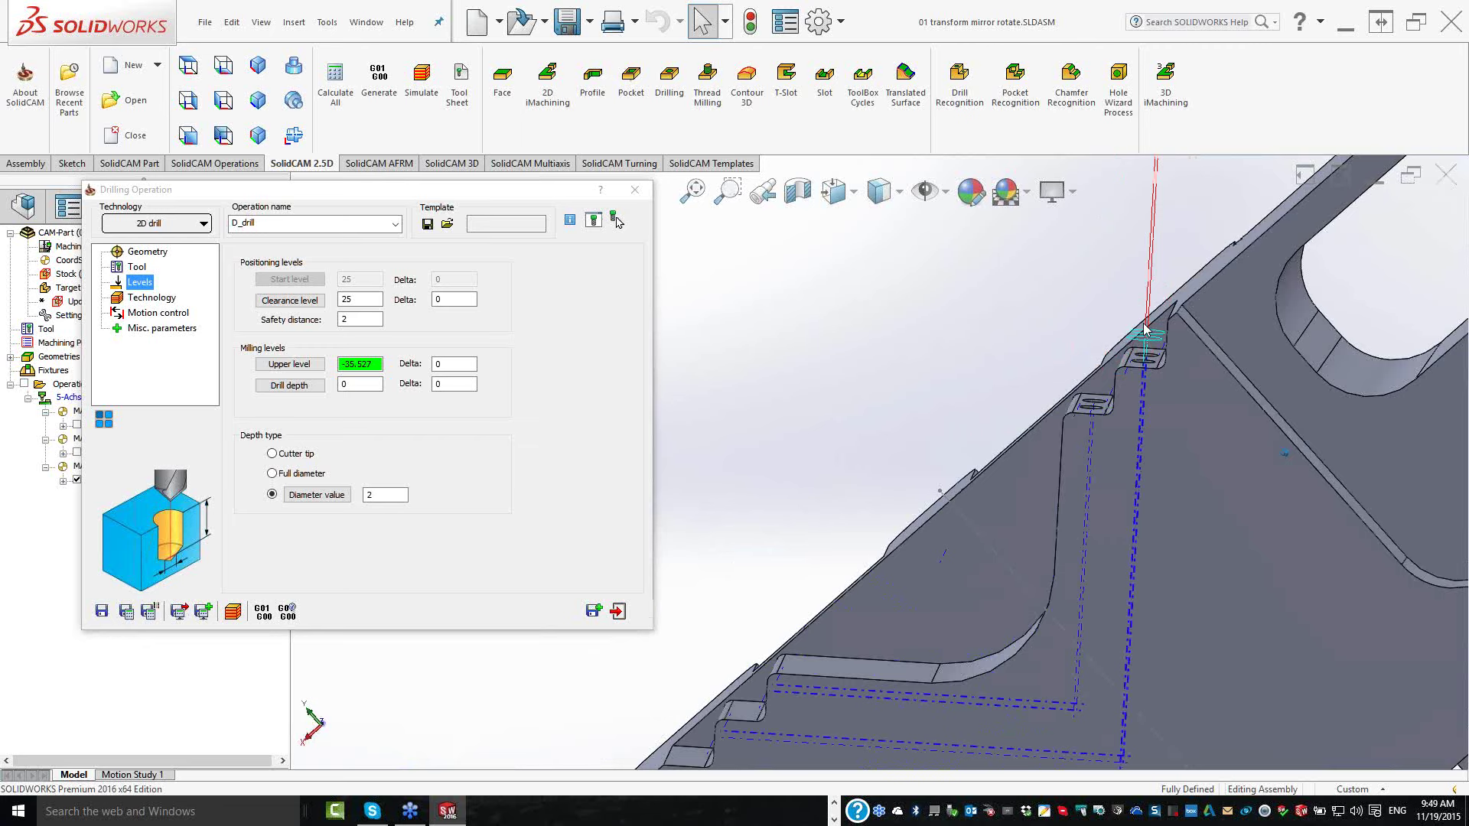
key("Left")
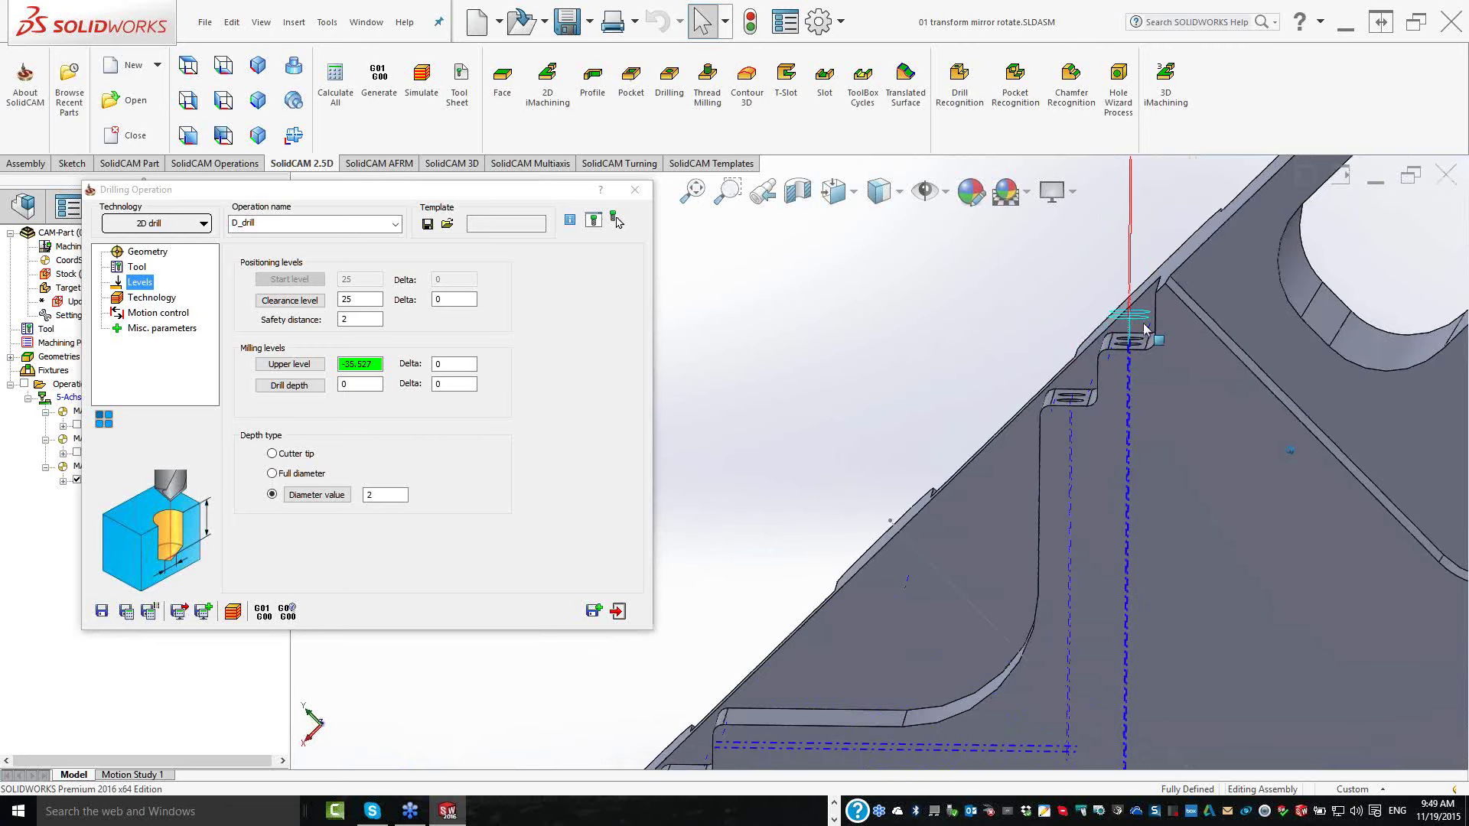
key("Left")
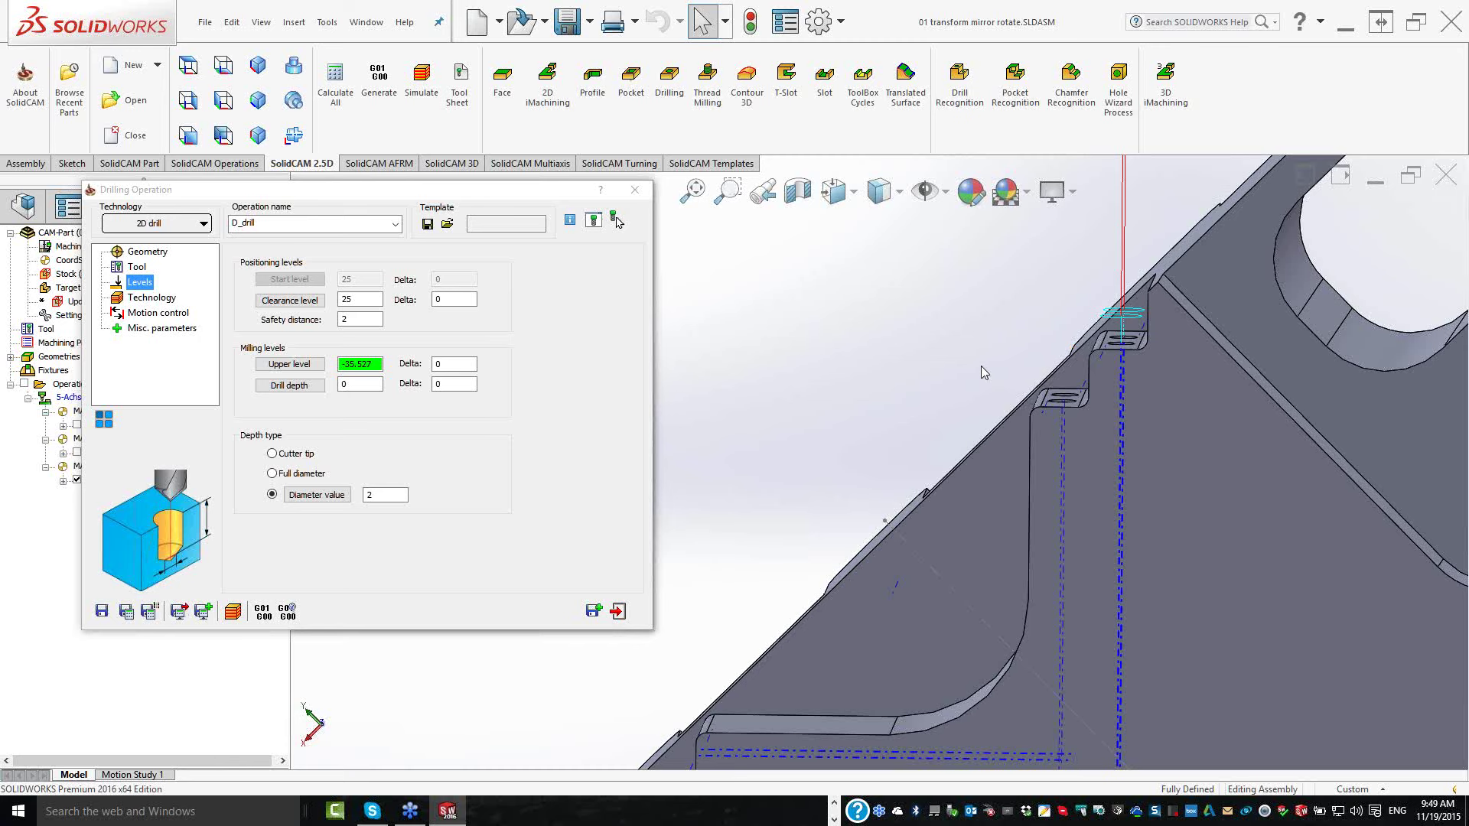
left_click(104, 420)
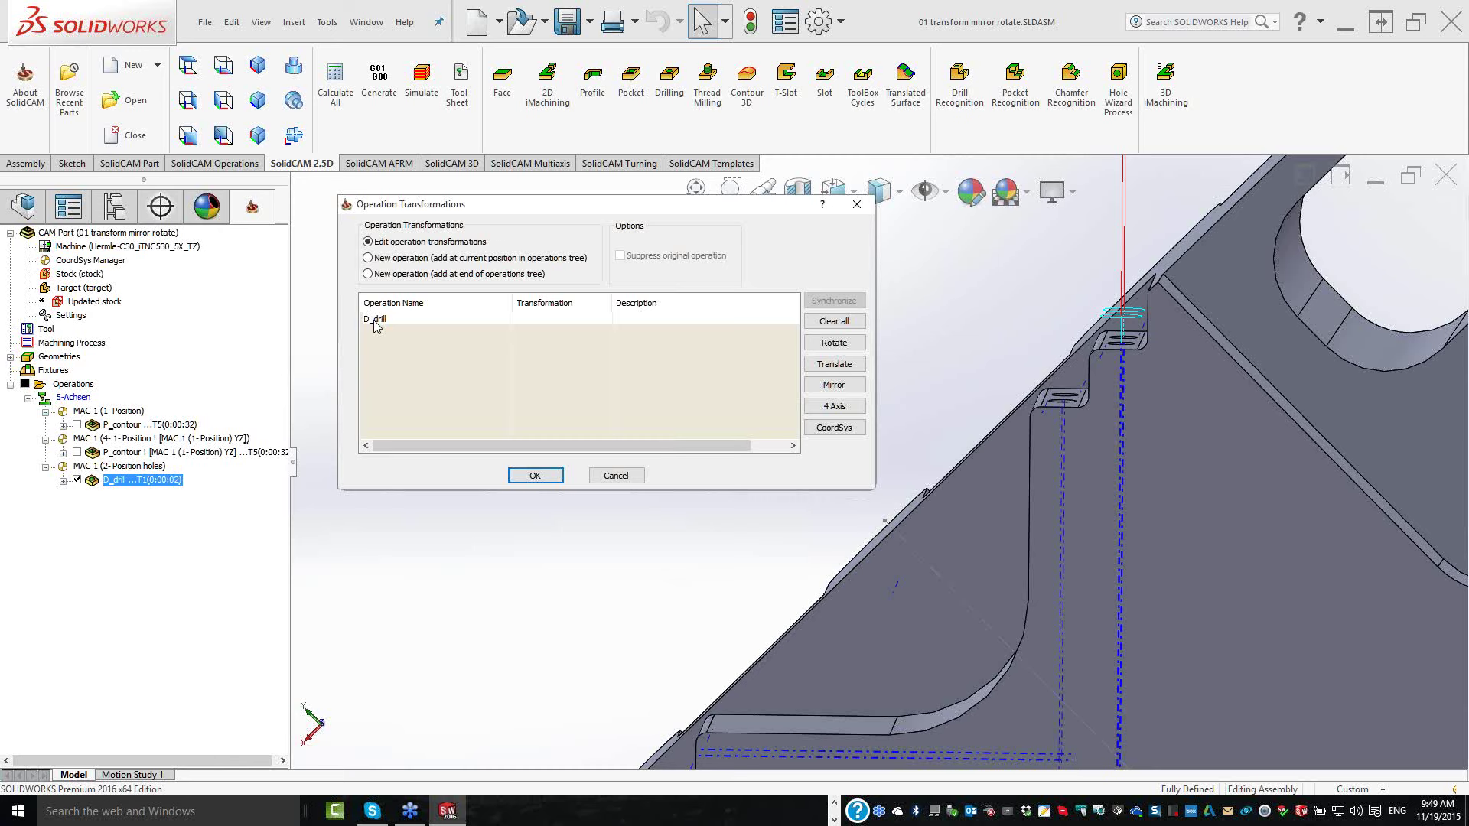
- Choose Translate > Matrix... for the D_drill operation
left_click(821, 369)
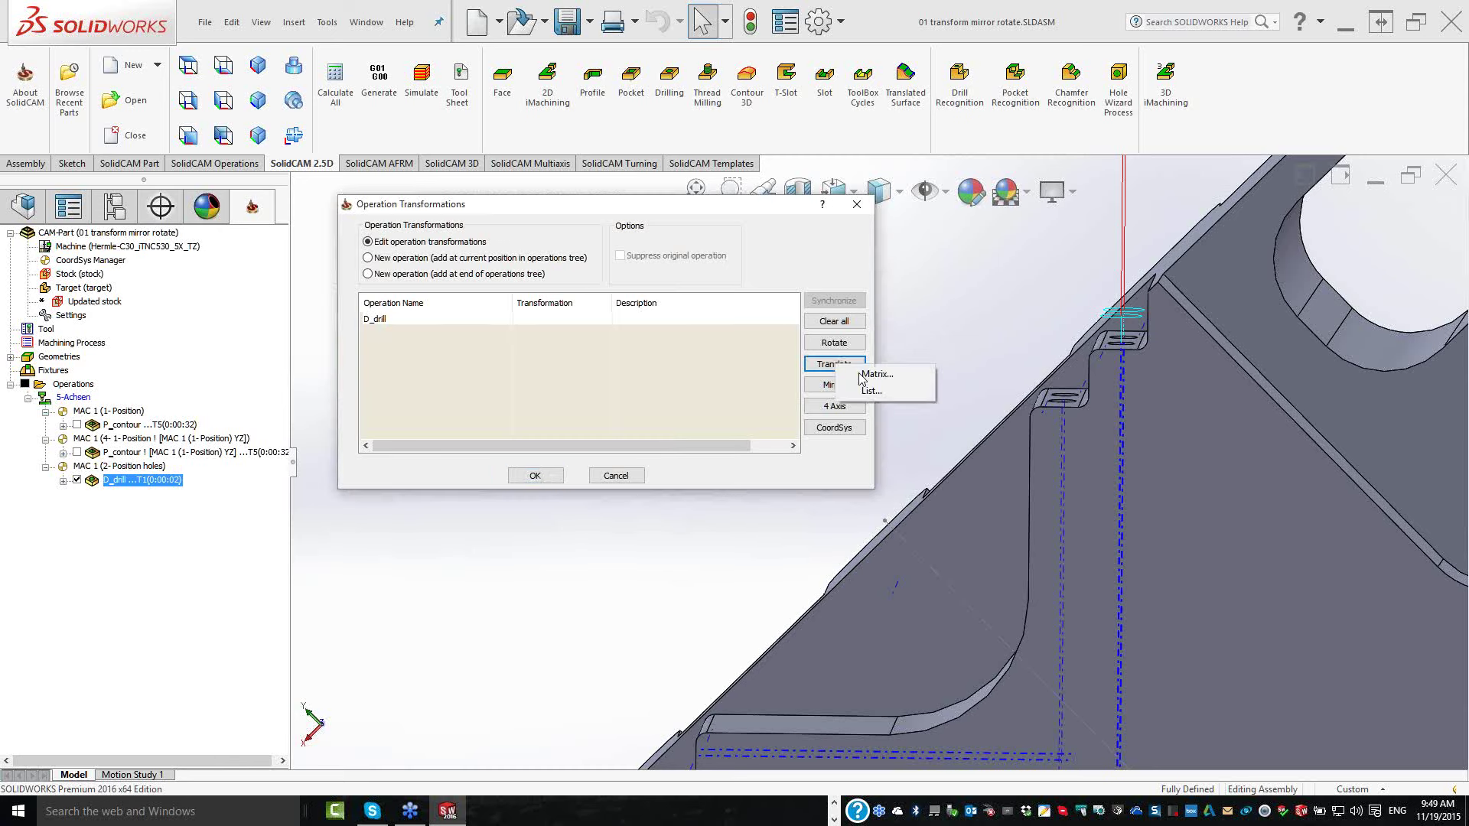
left_click(872, 374)
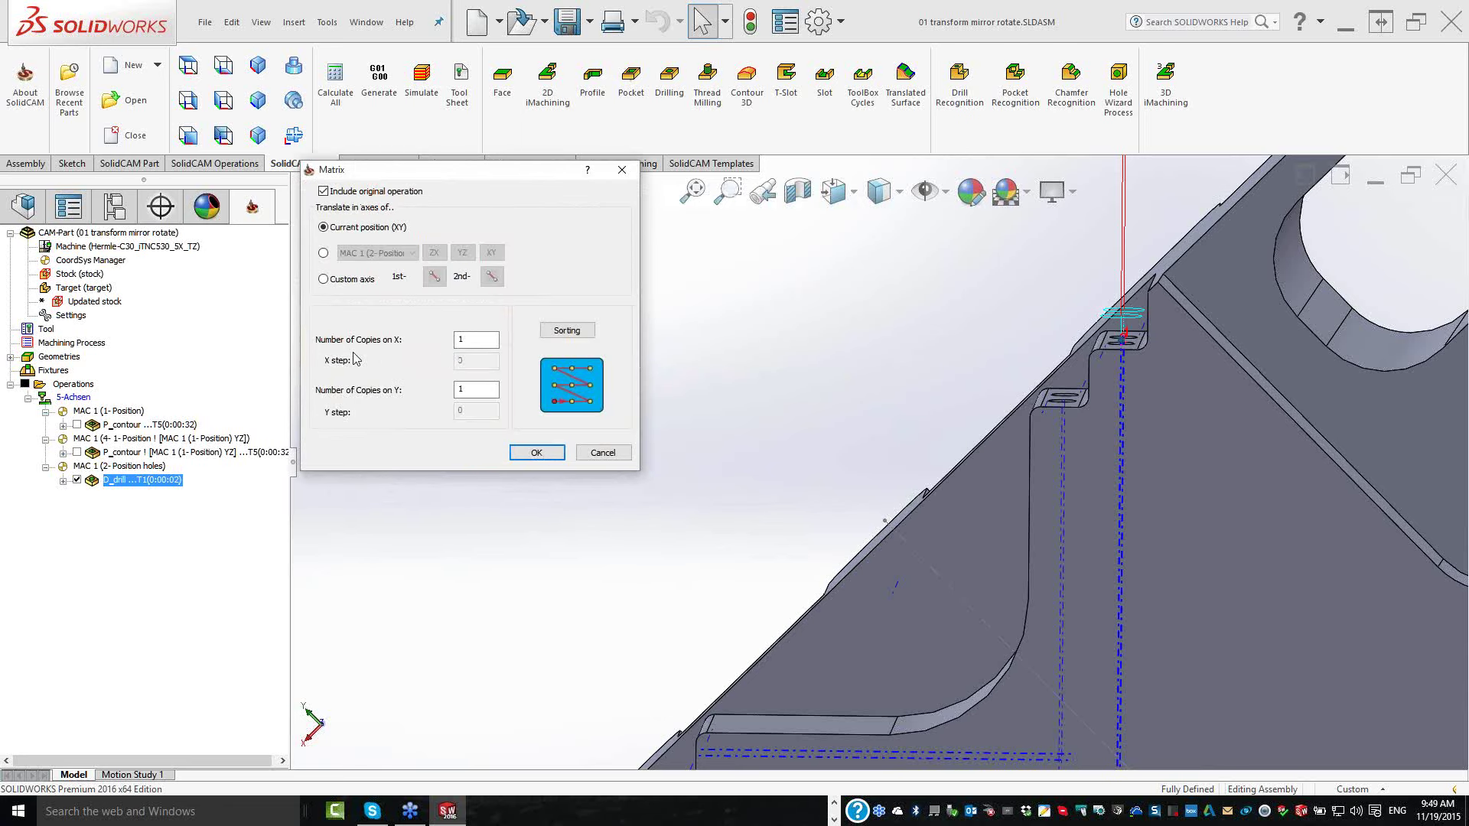
- Set the matrix to 2 copies with a step distance of 6
key("Tab")
type("2")
key("Tab")
type("6")
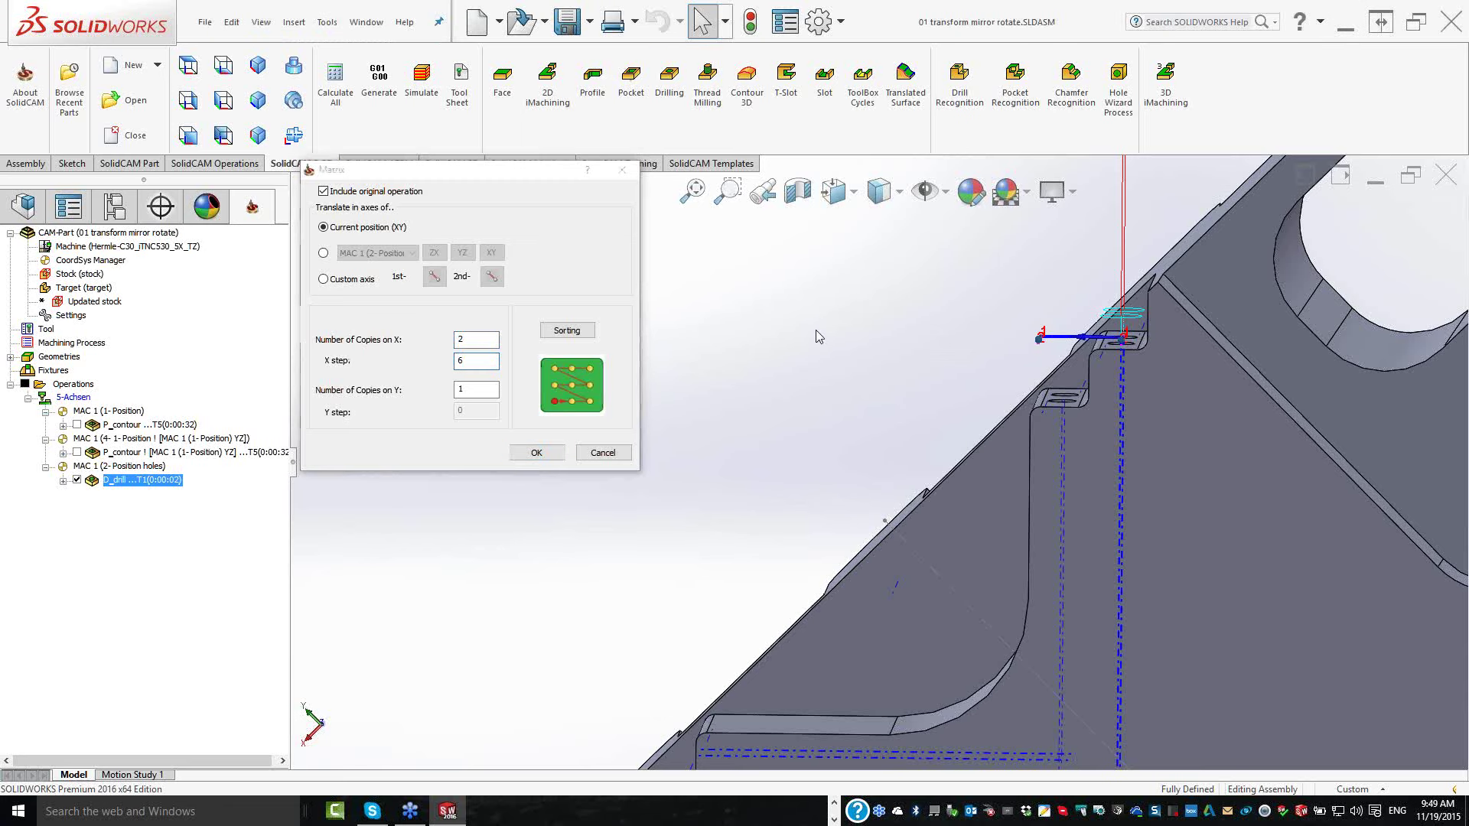
middle_click_drag(815, 329, 828, 295)
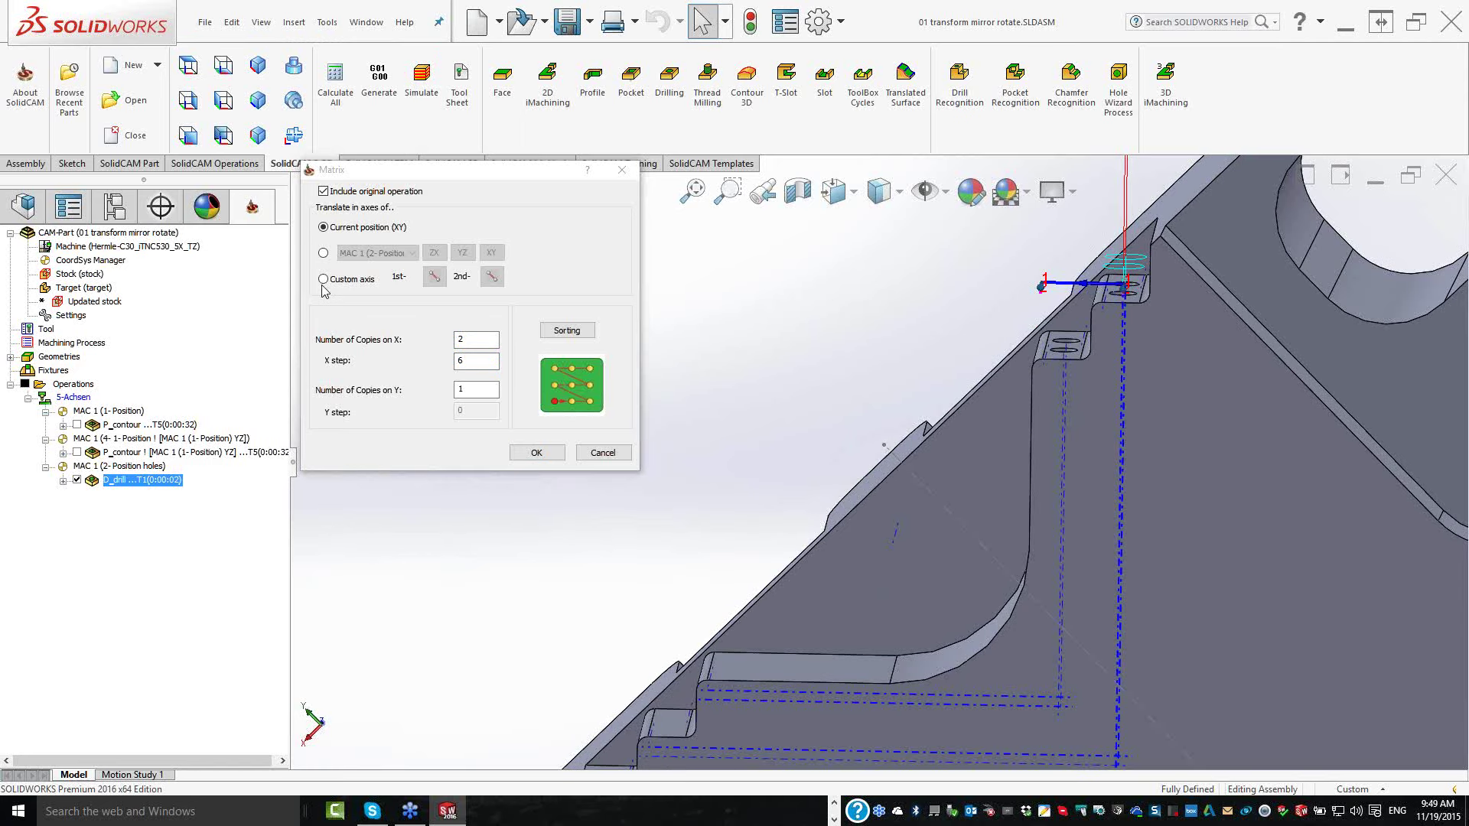
- Use a custom axis along the slanted edge, check the preview, and accept the pattern
left_click(323, 279)
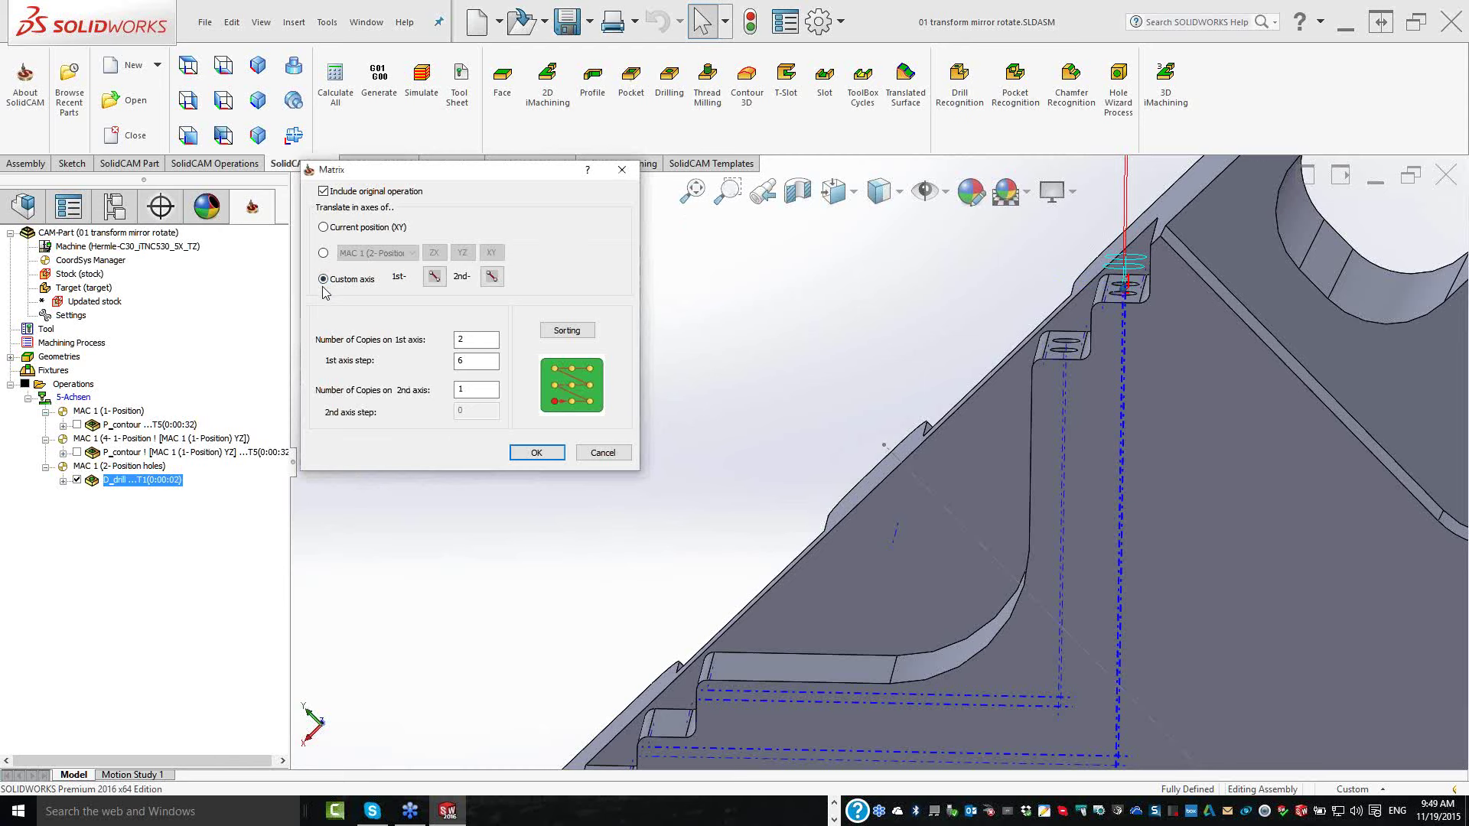
left_click(435, 278)
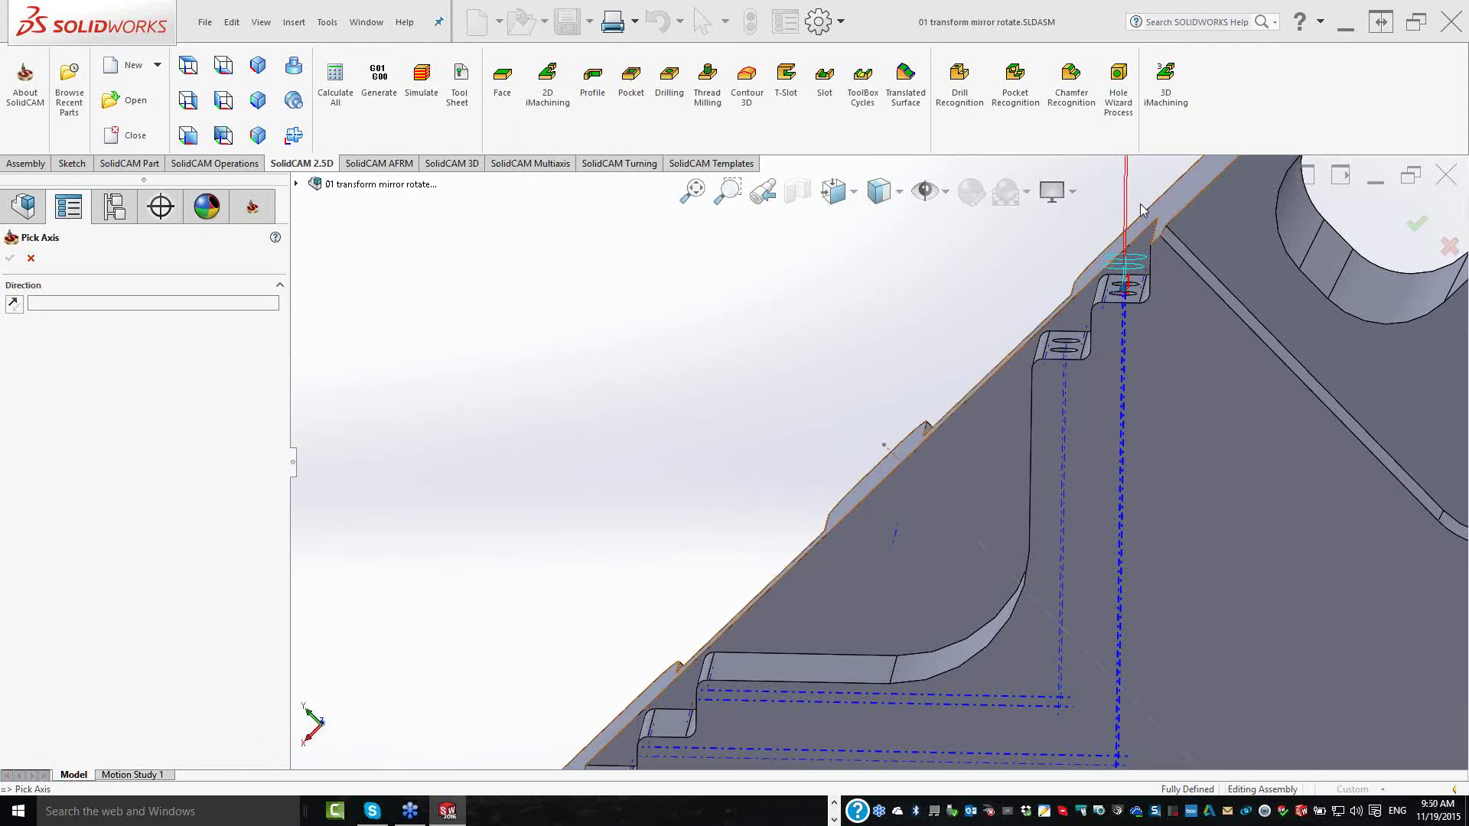
left_click(1142, 211)
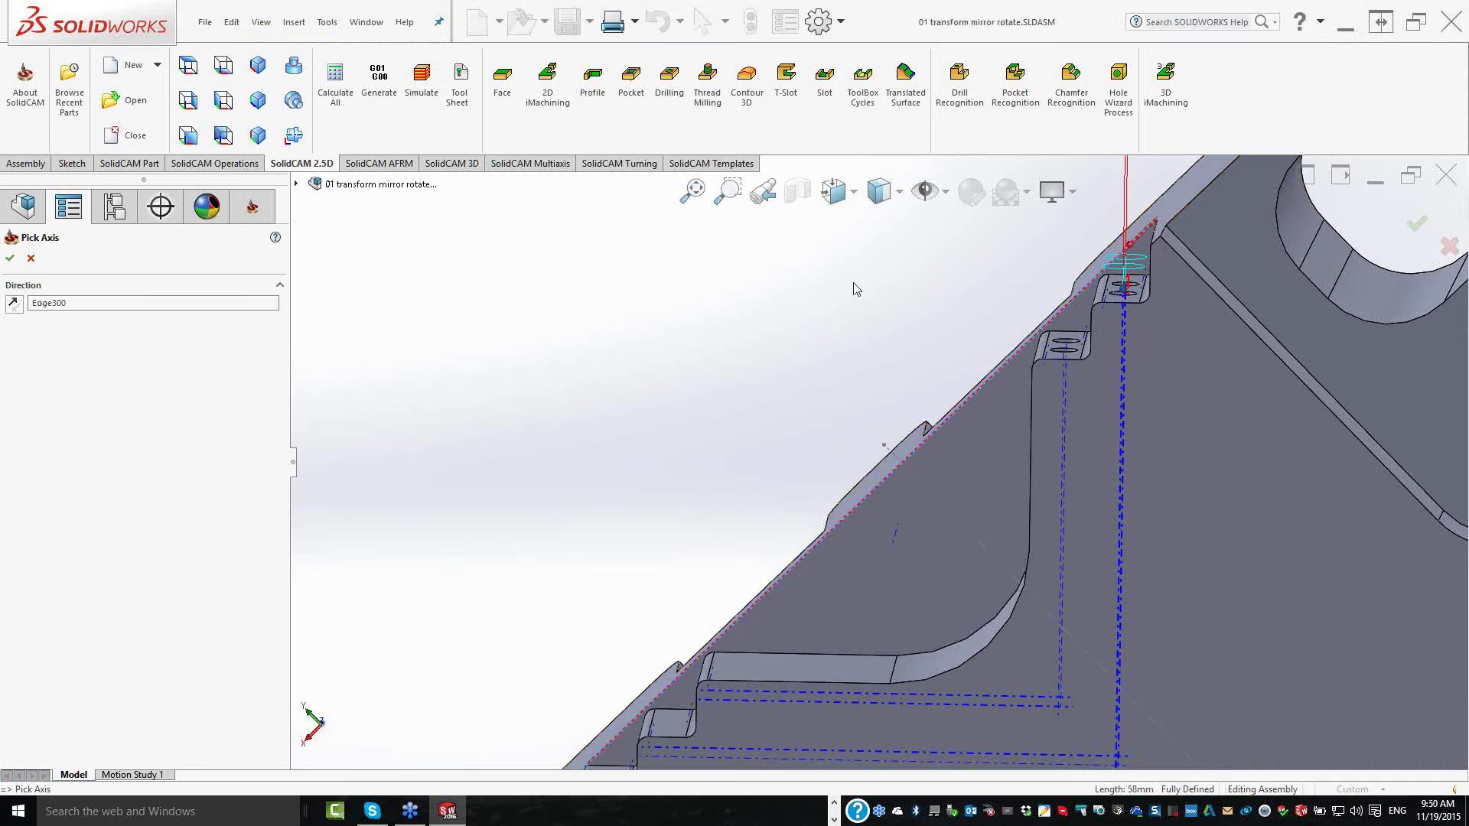
right_click(854, 284)
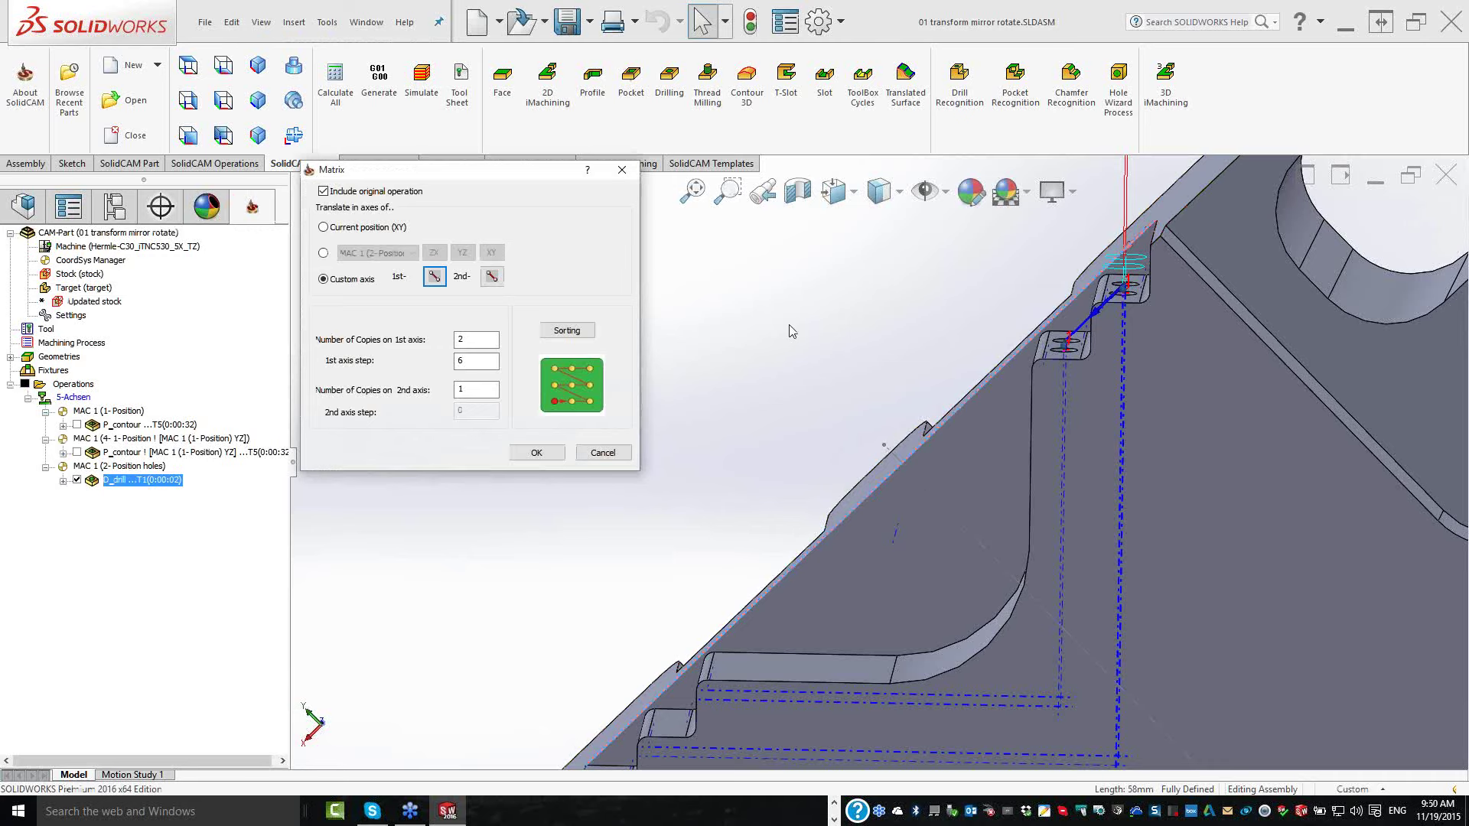
left_click(789, 325)
key("Left")
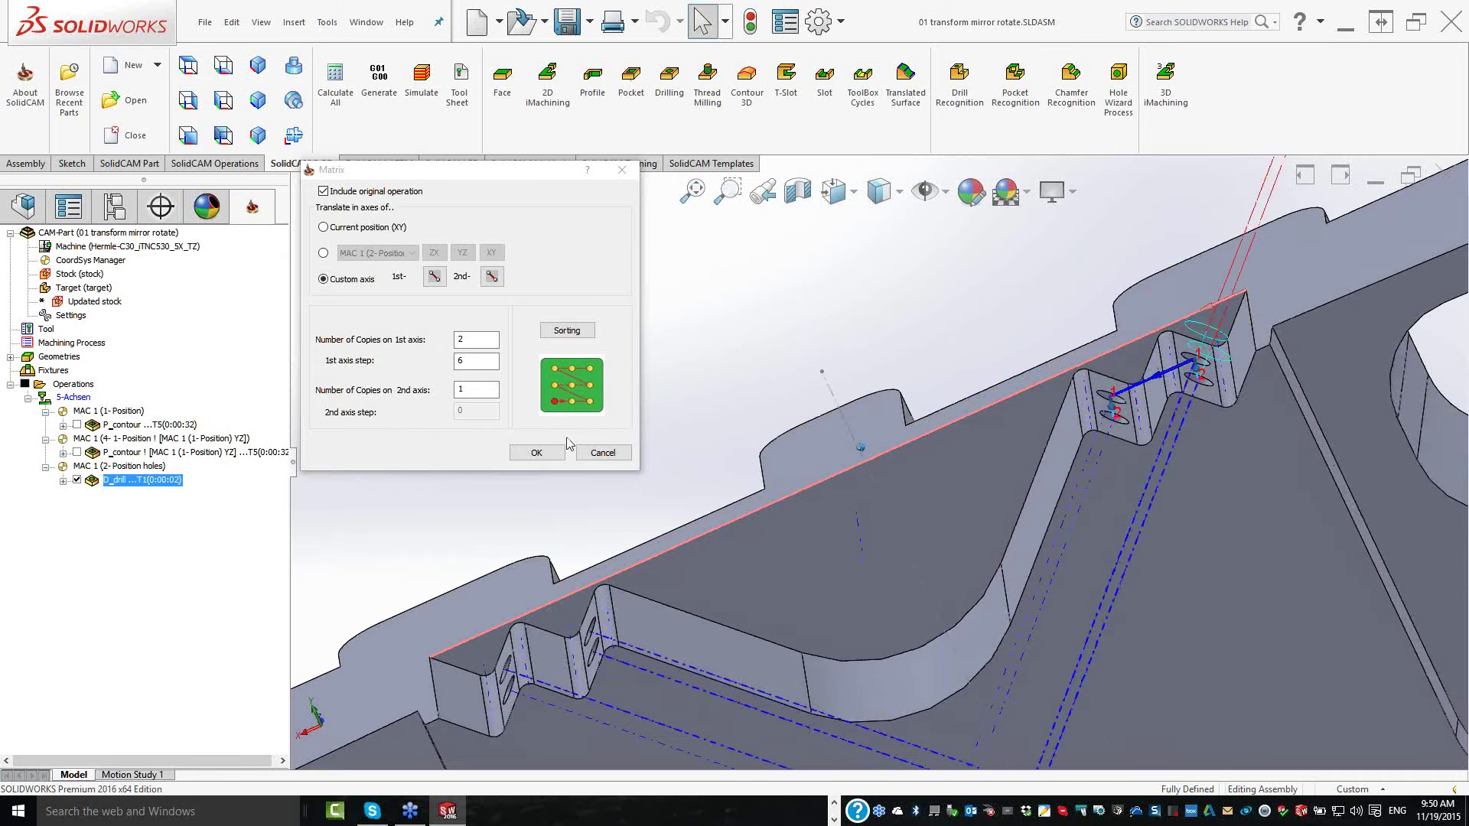
key("Left")
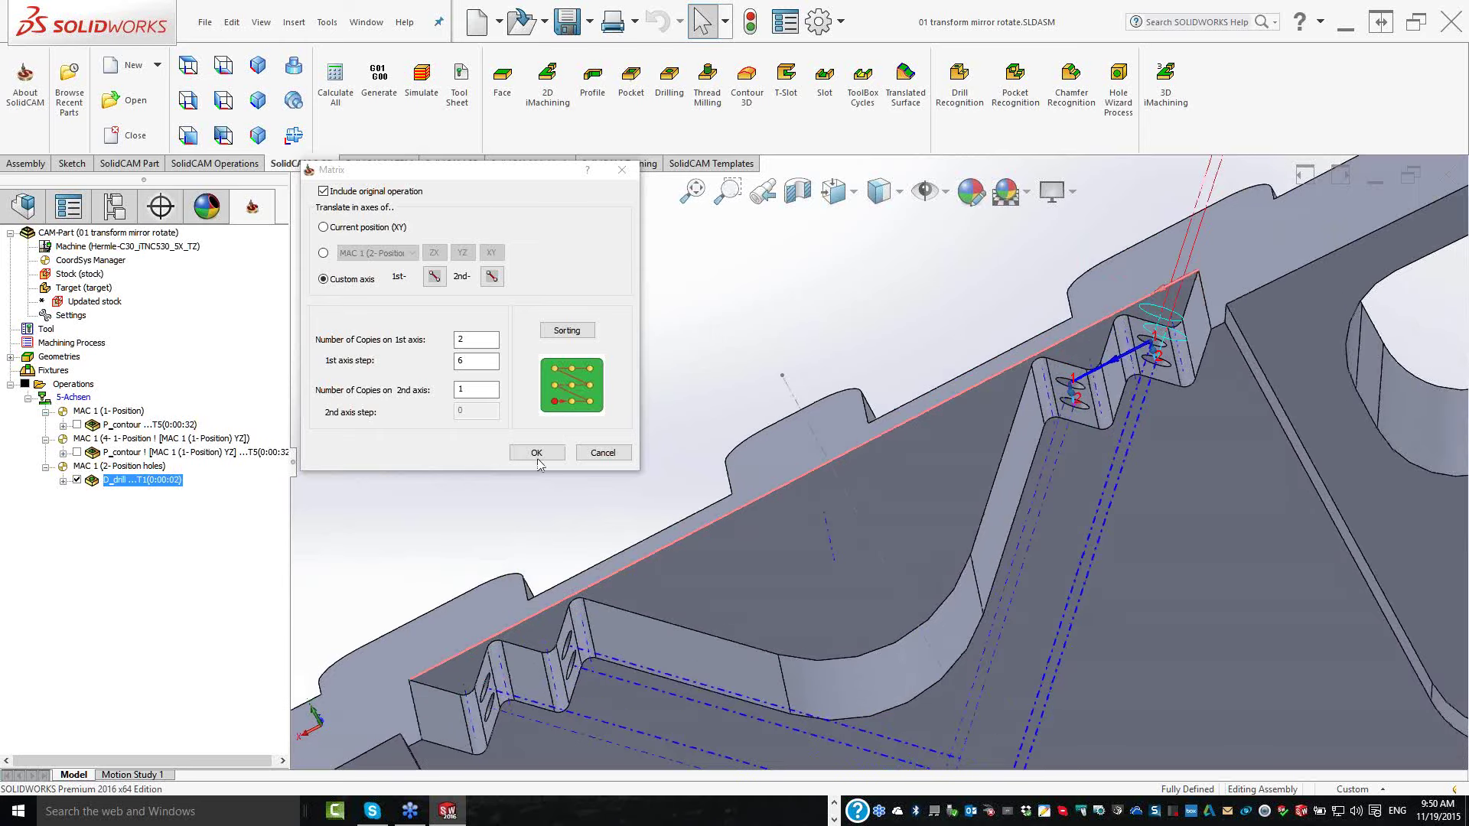
left_click(536, 453)
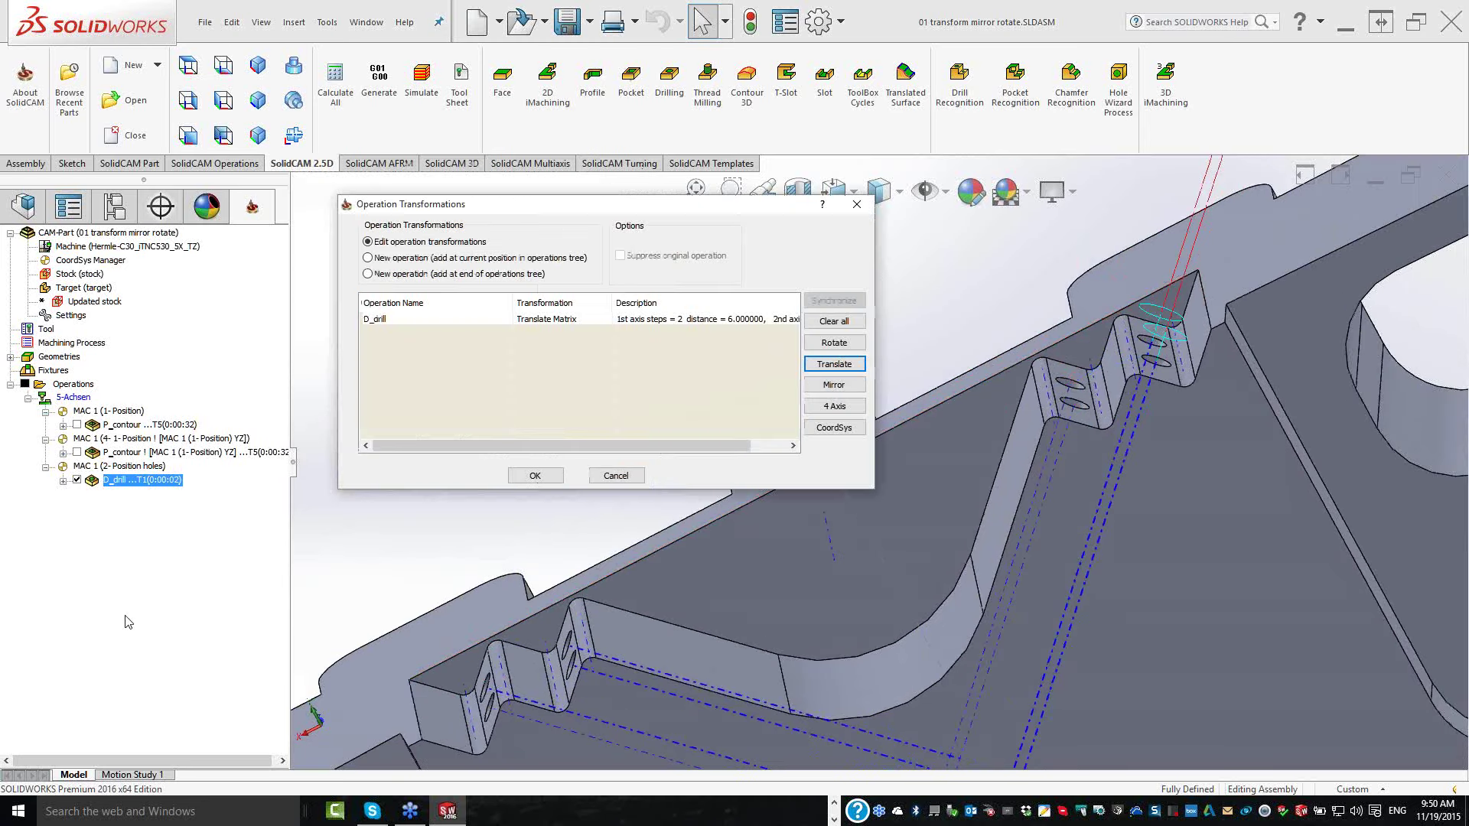
- Confirm the transformation so the patterned D_drill operation lasts 0:00:04, then inspect both drilled holes
left_click(535, 475)
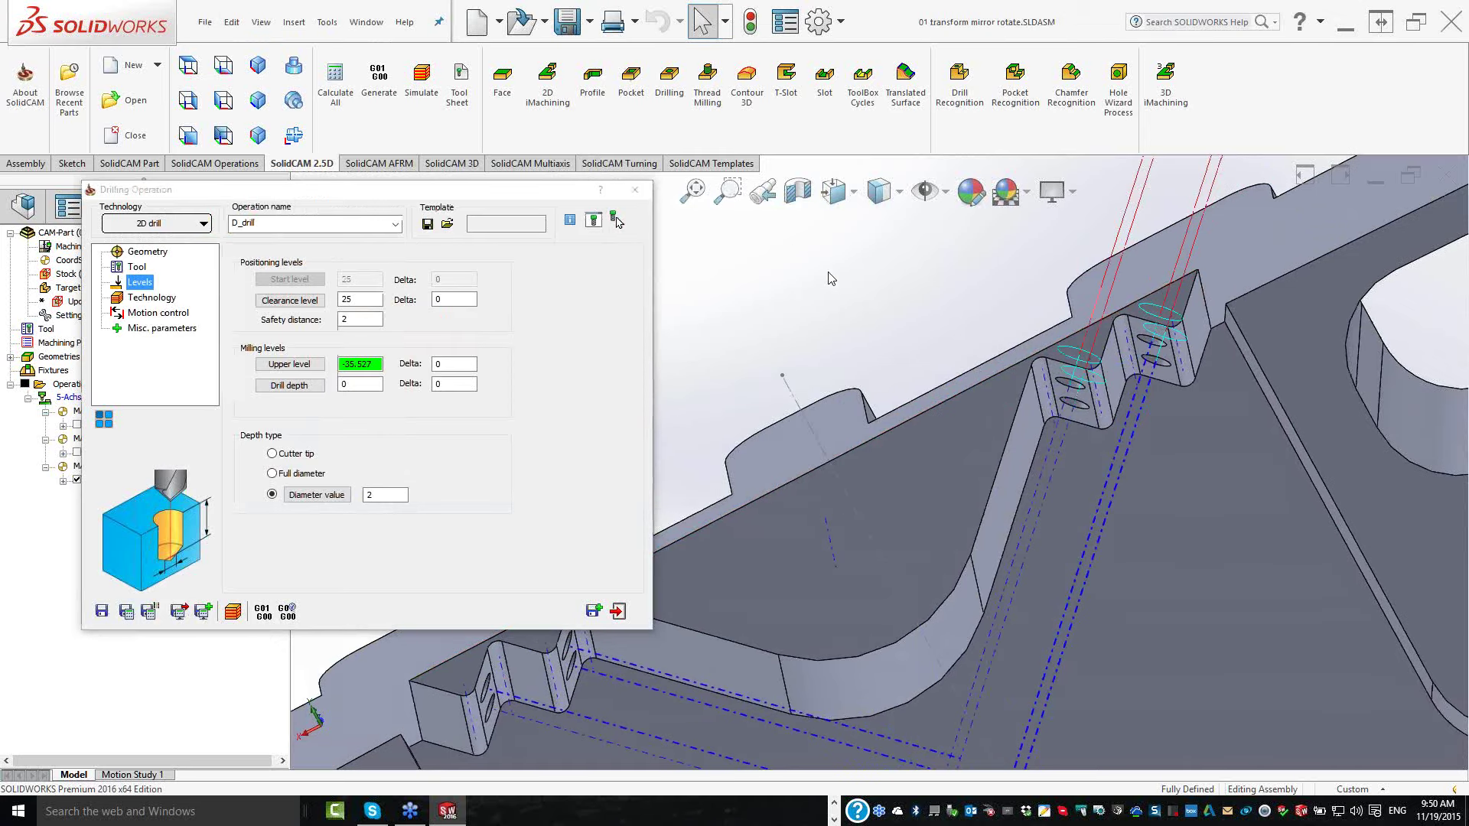
scroll(993, 352, "up", 2)
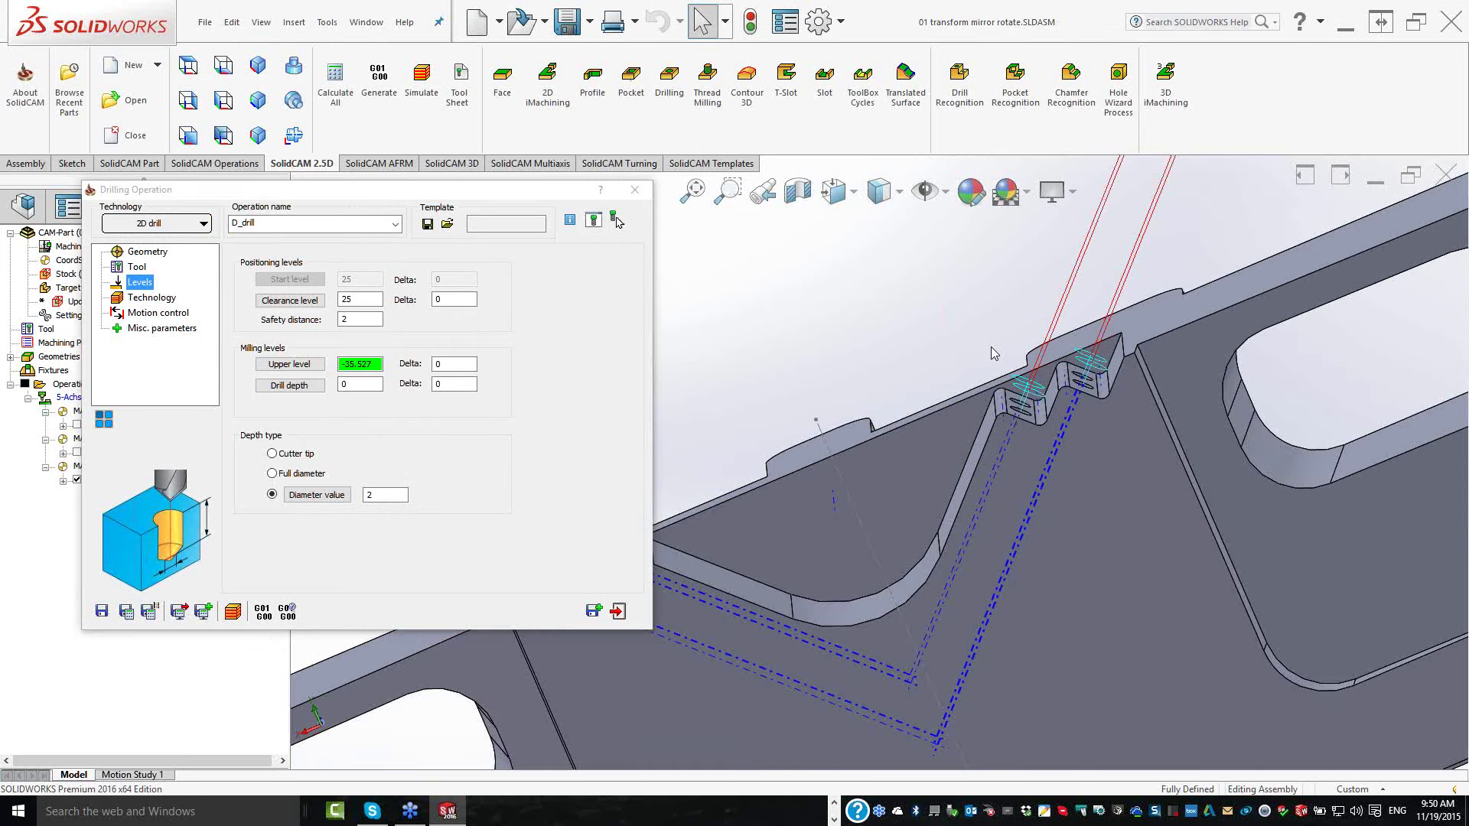
scroll(991, 349, "up", 2)
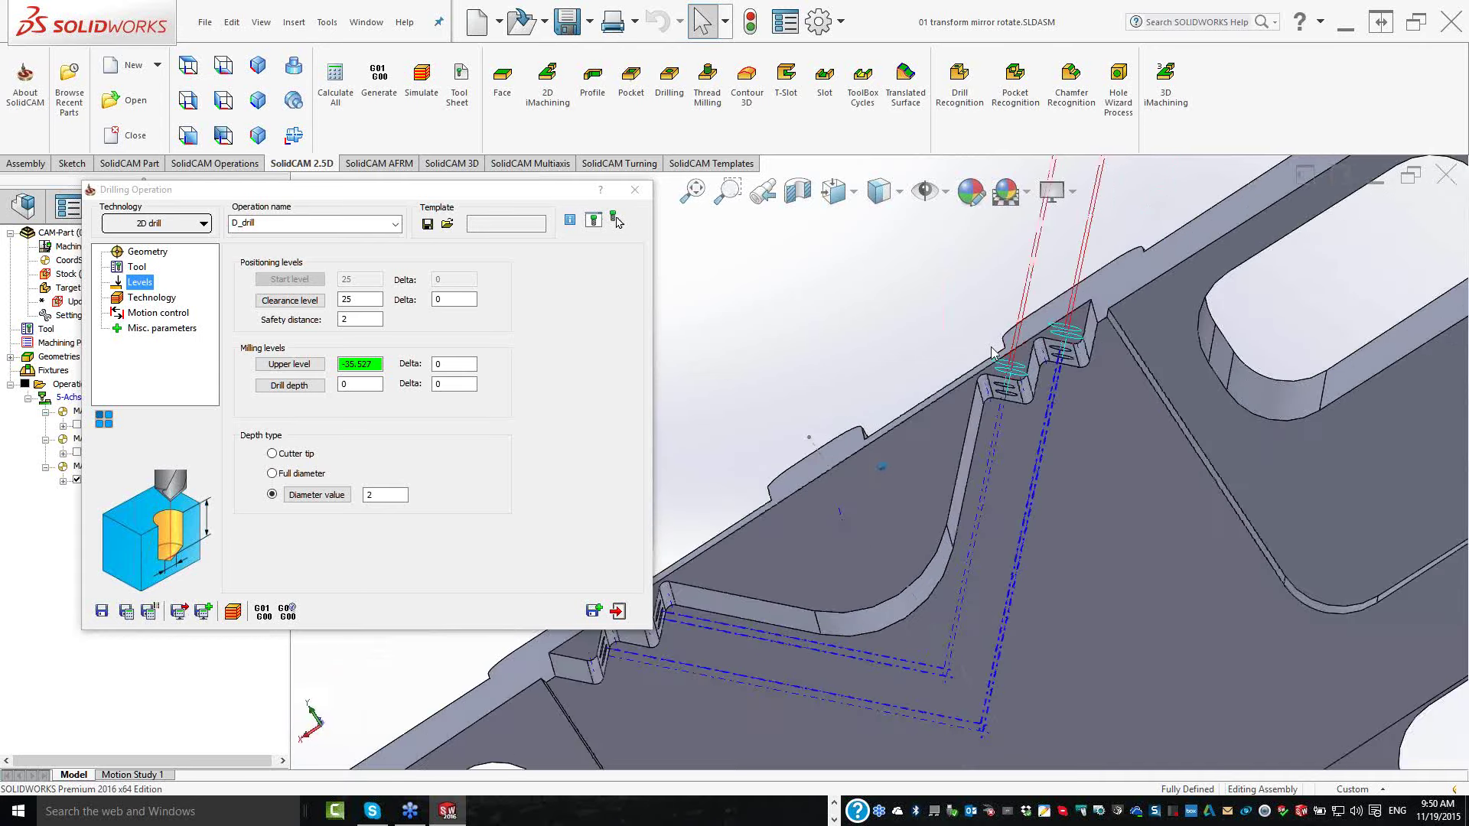
scroll(992, 352, "down", 2)
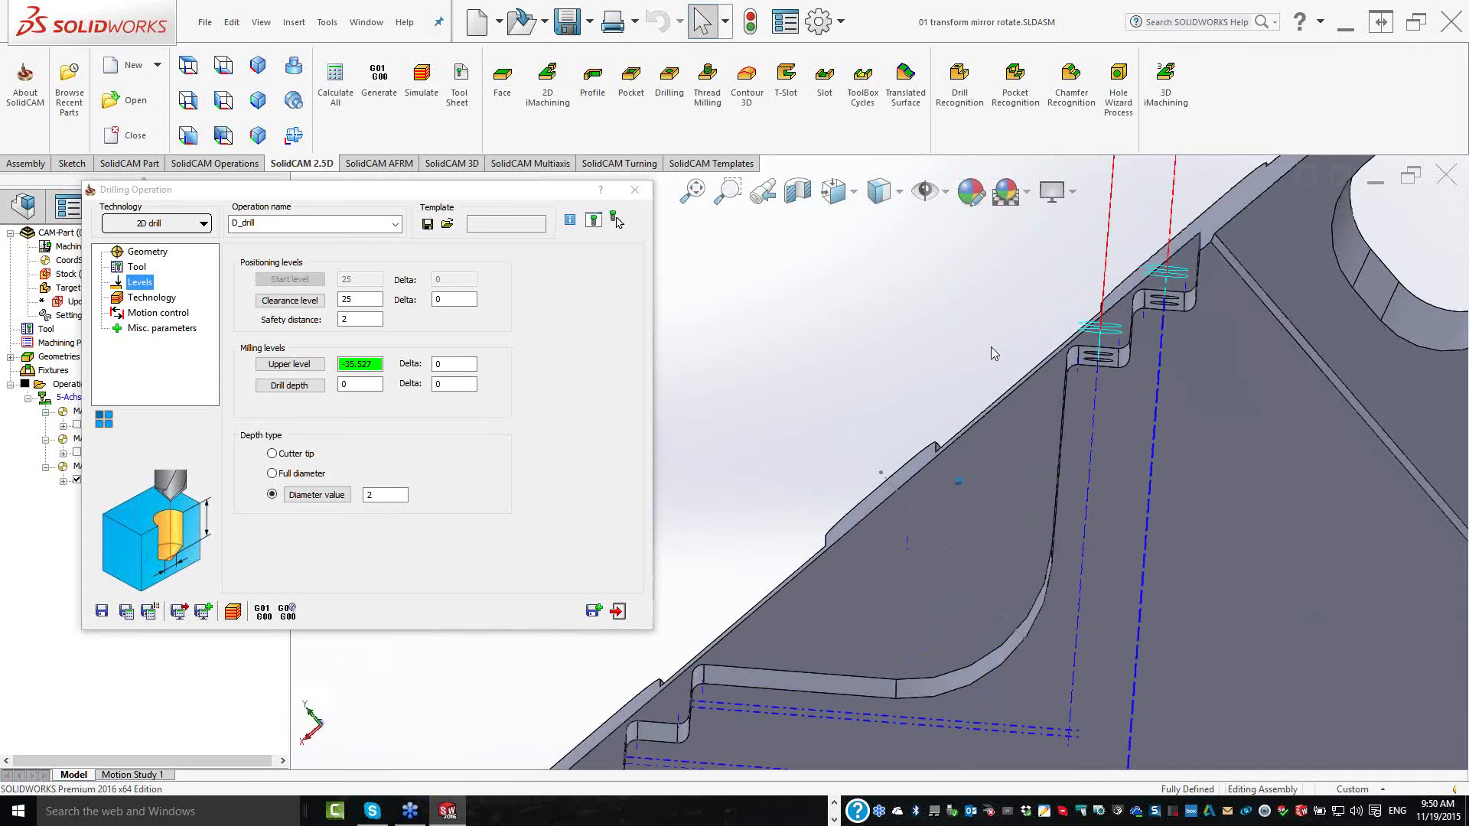
middle_click_drag(991, 352, 977, 405)
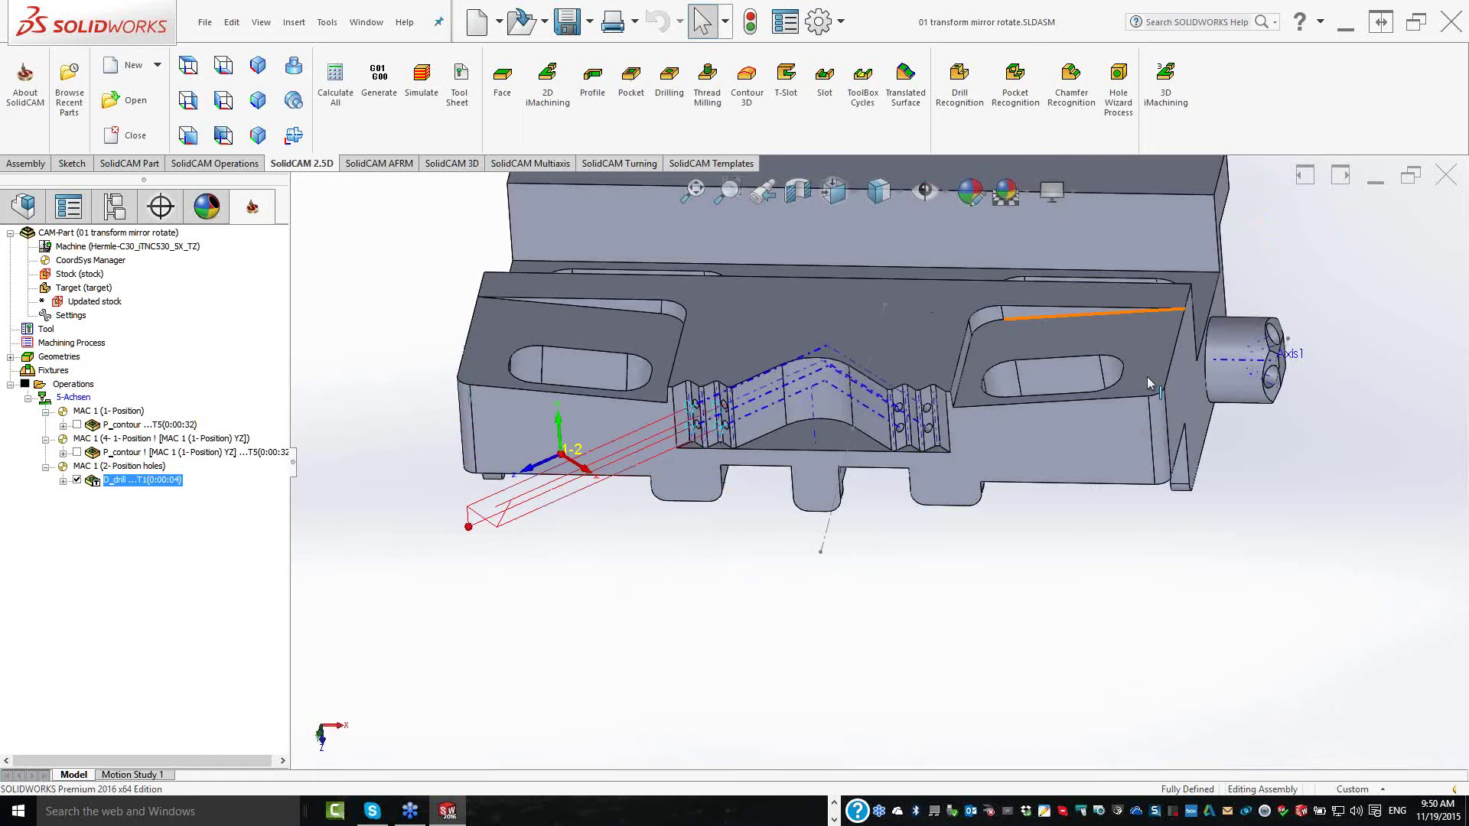
- Uncheck D_drill in the operations tree to hide its toolpath
left_click(1146, 377)
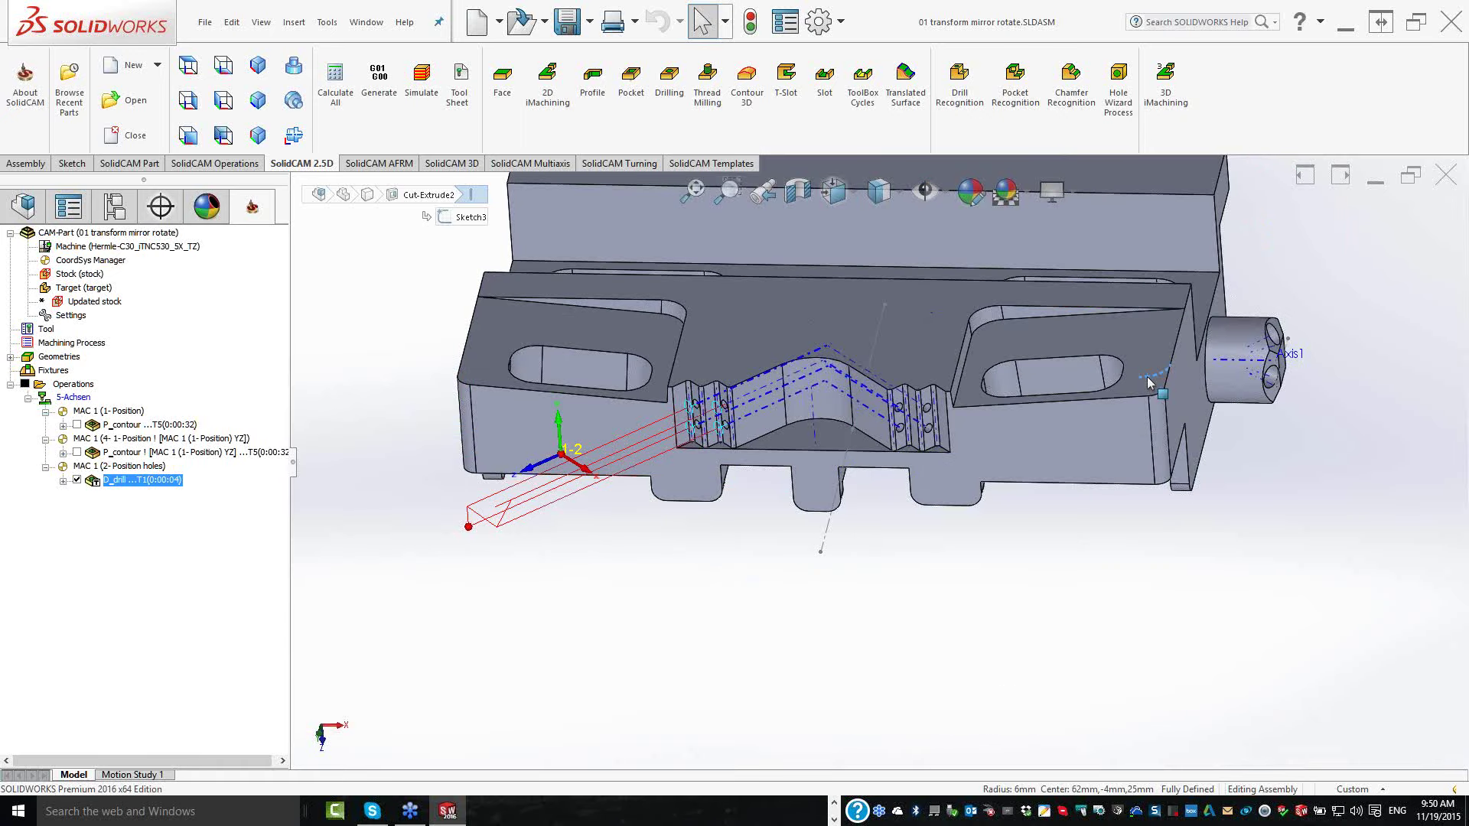
left_click(1141, 339)
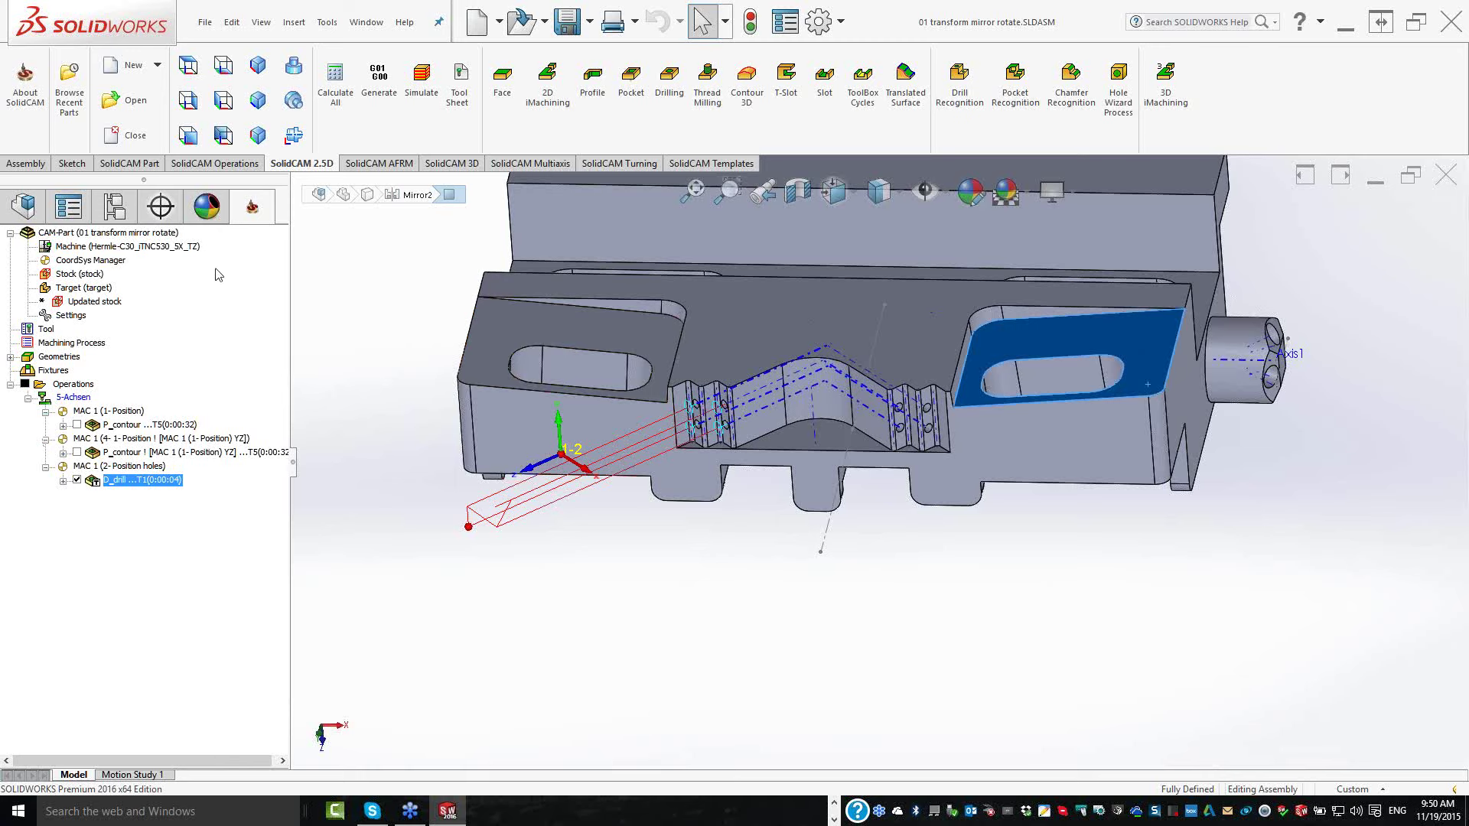
left_click(331, 59)
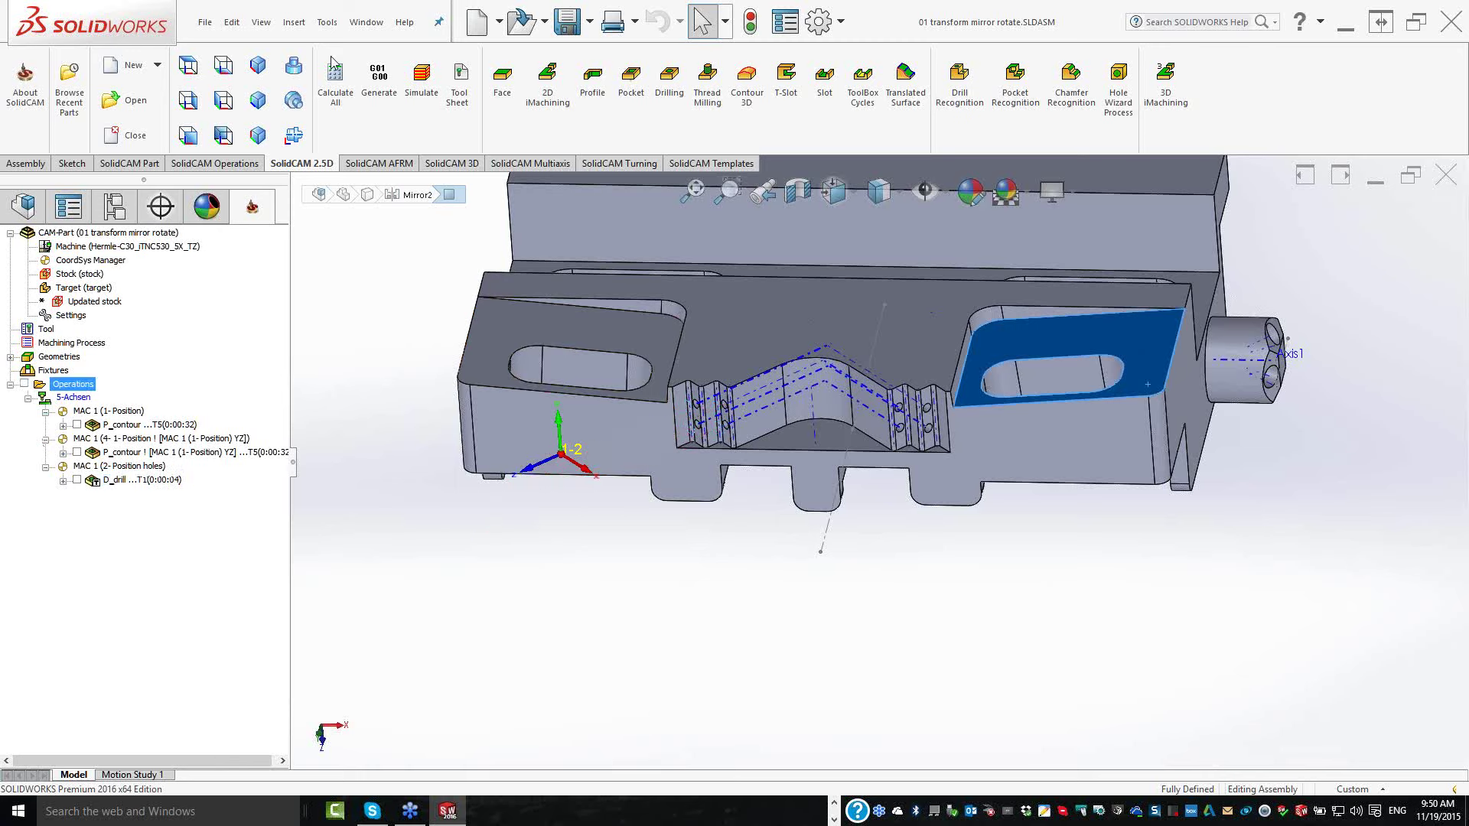
- Create a Pocket operation using the MAC 1 (3-Position angle pocket) coordinate system
left_click(629, 84)
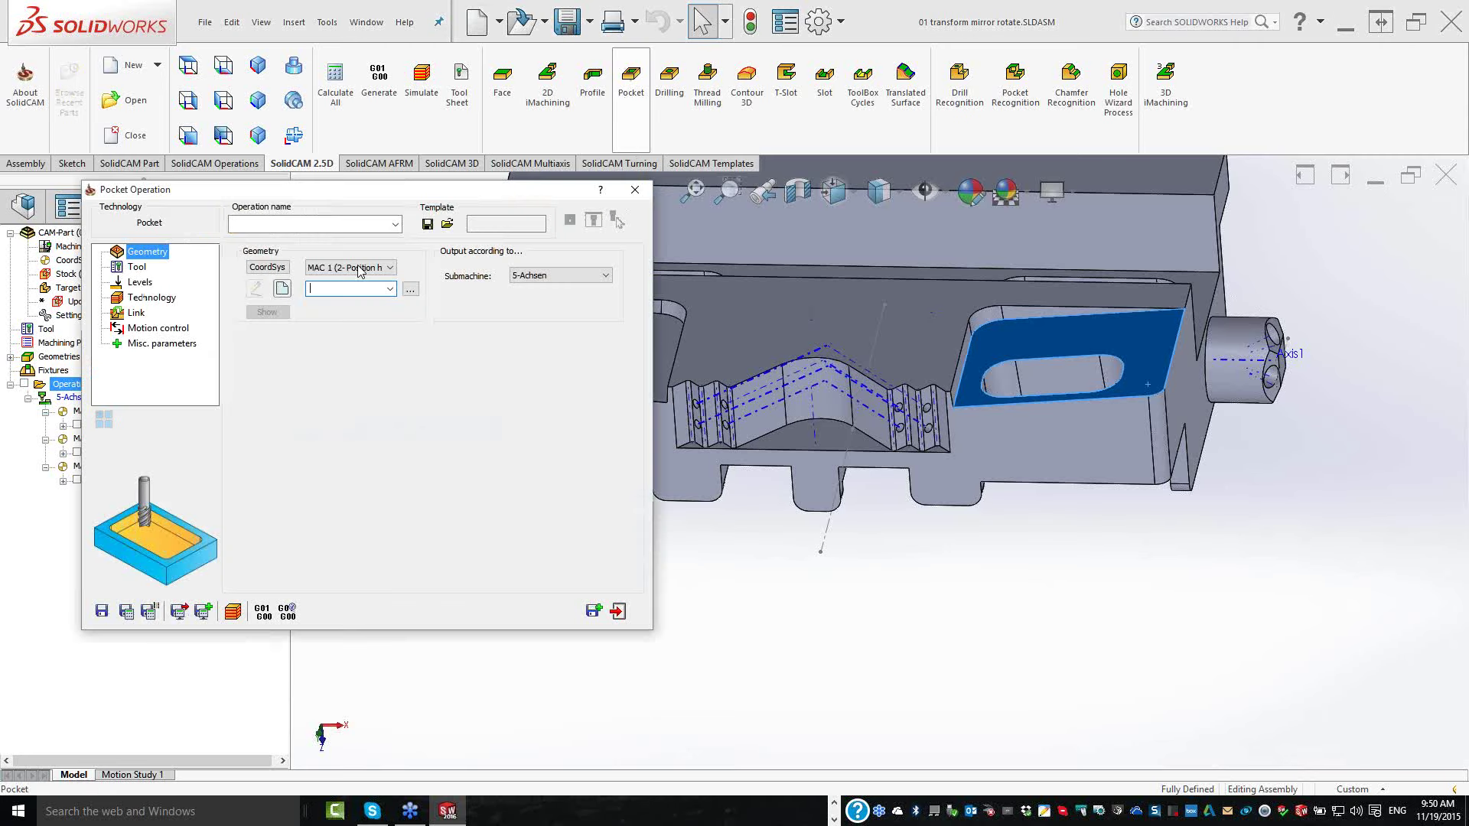
left_click(360, 270)
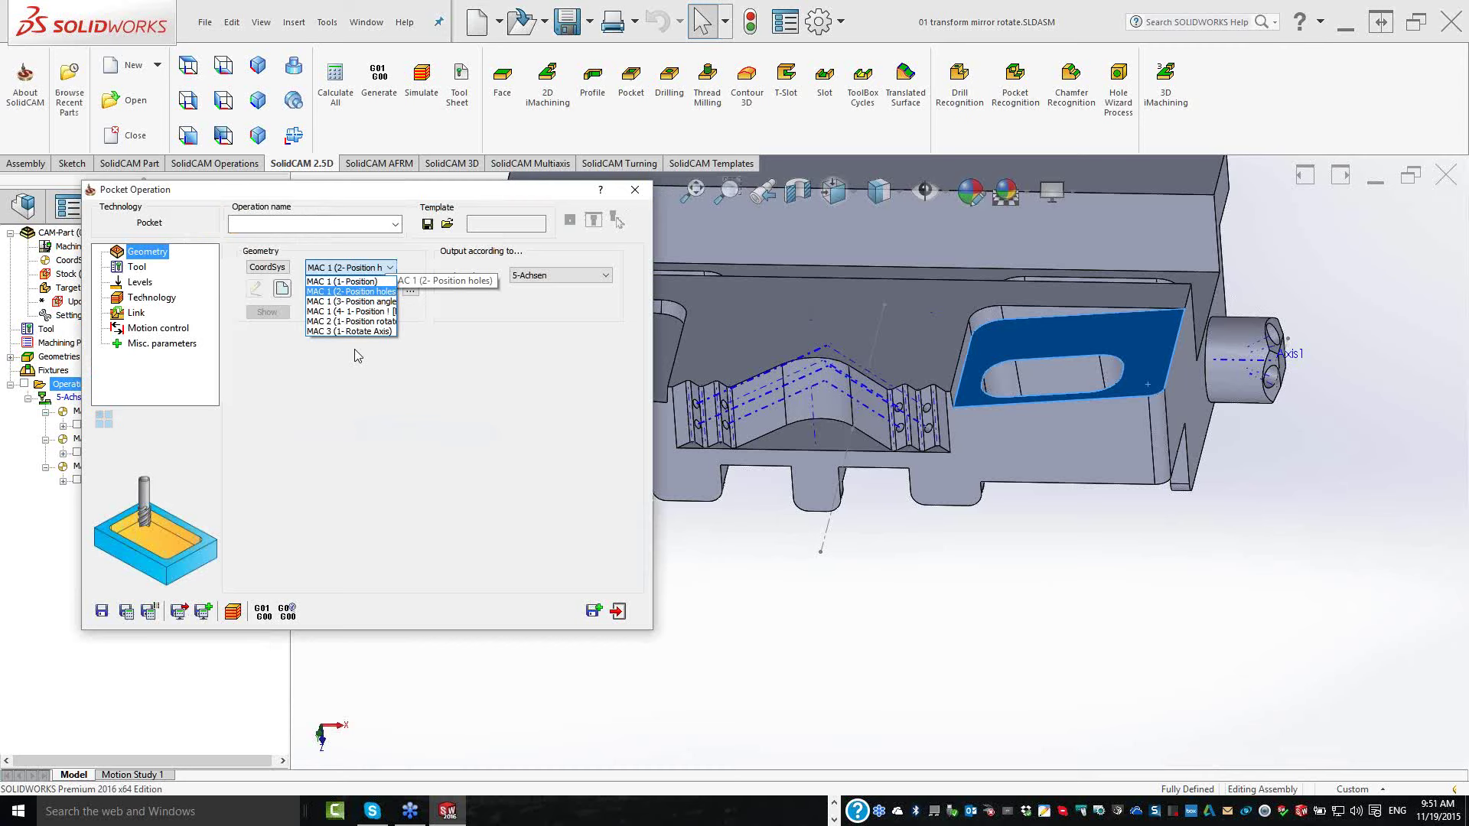
left_click(356, 302)
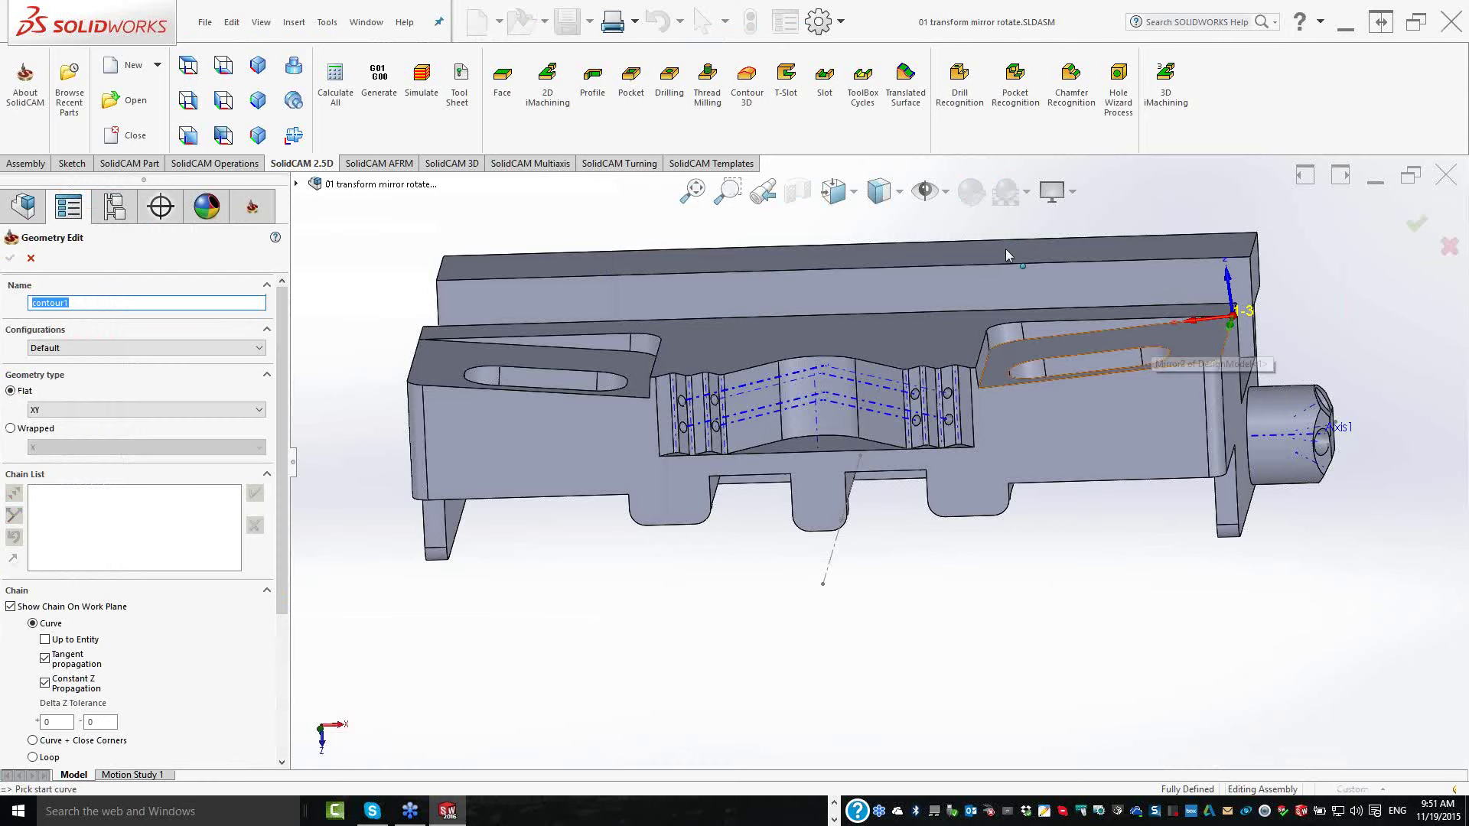
- Chain the edges around the angled slot face into contour1 and mark its long right edge open
left_click(1140, 326)
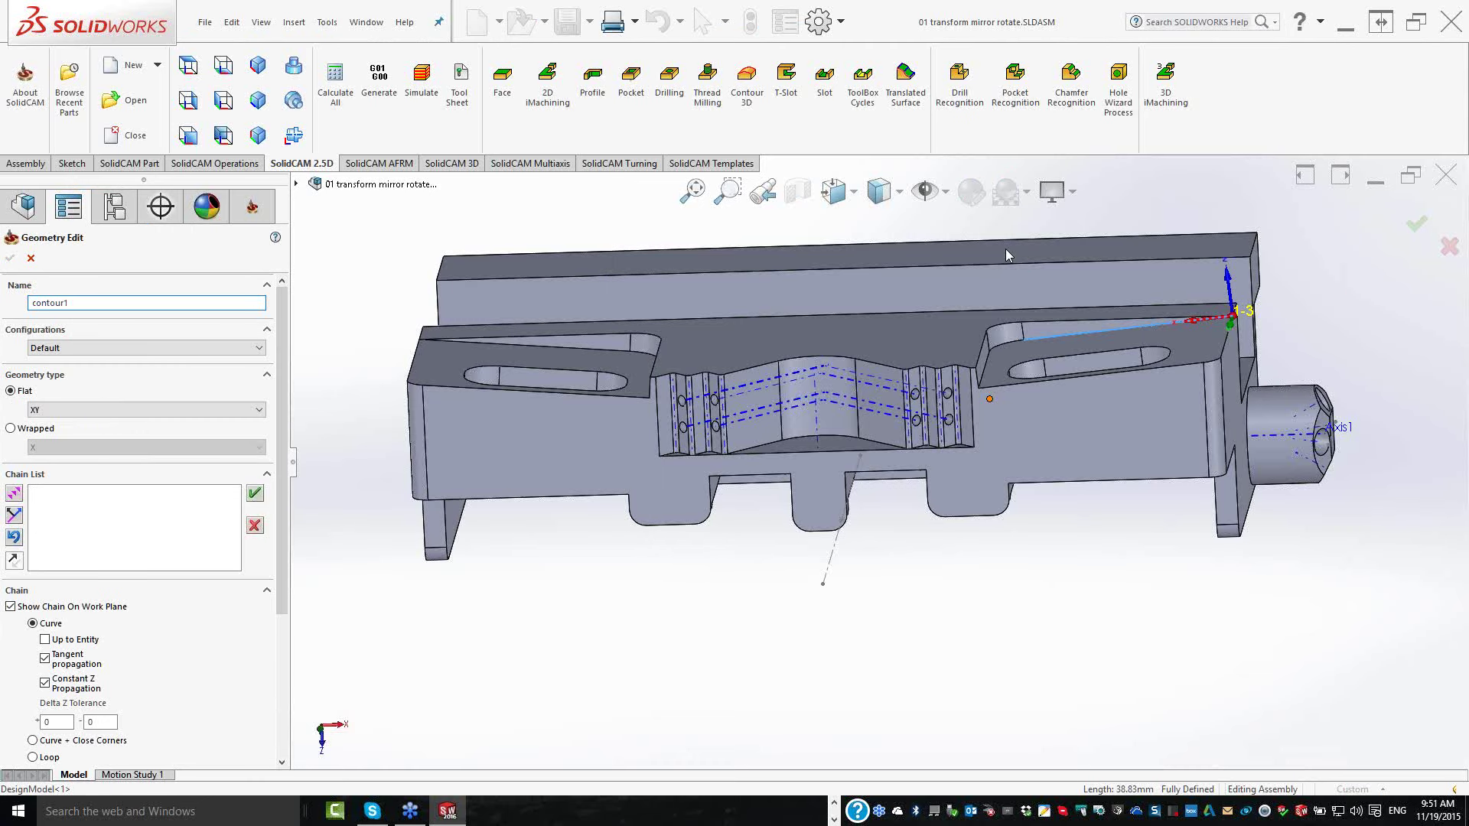
left_click(255, 492)
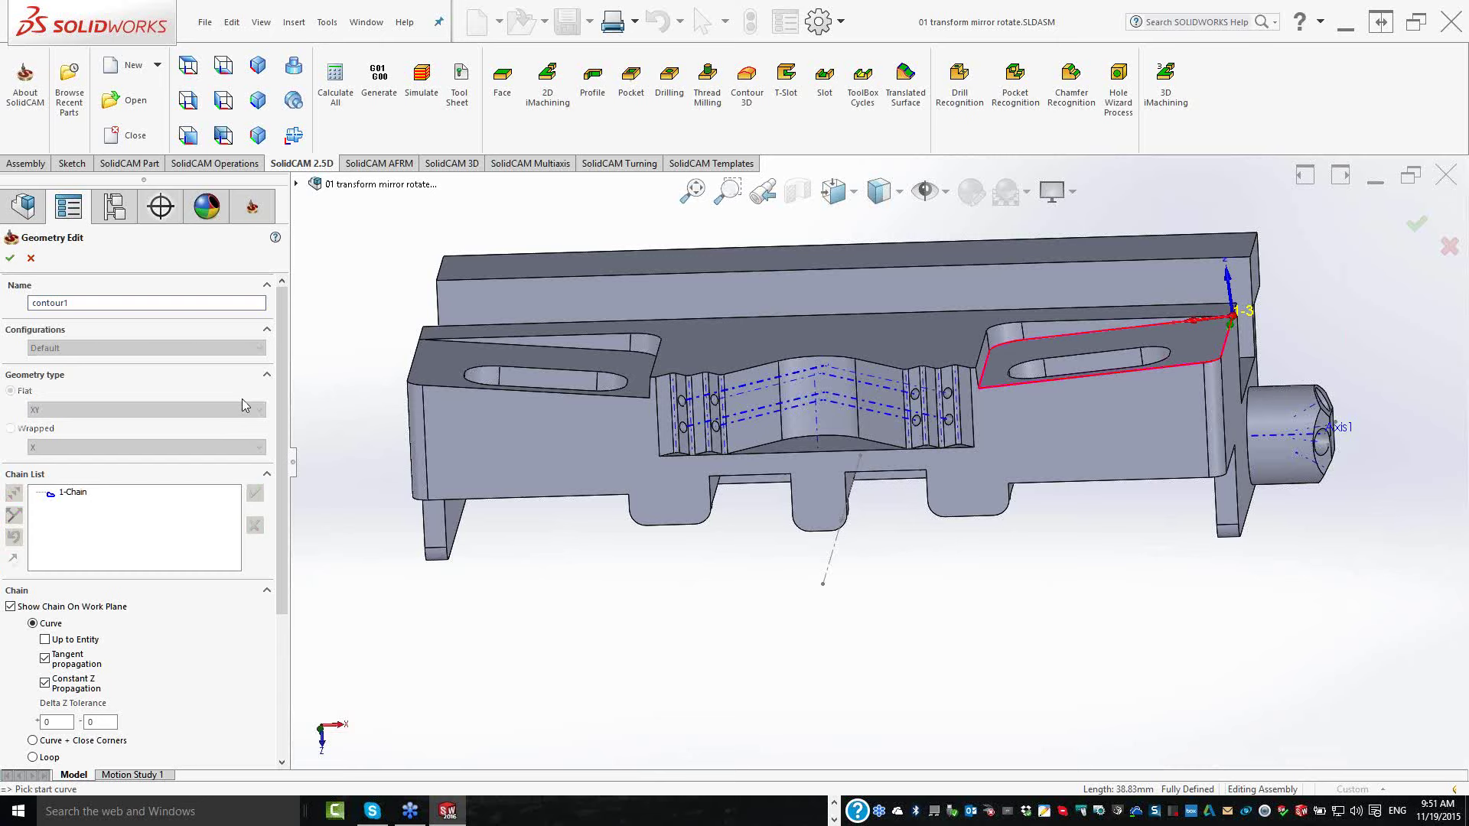
right_click(68, 496)
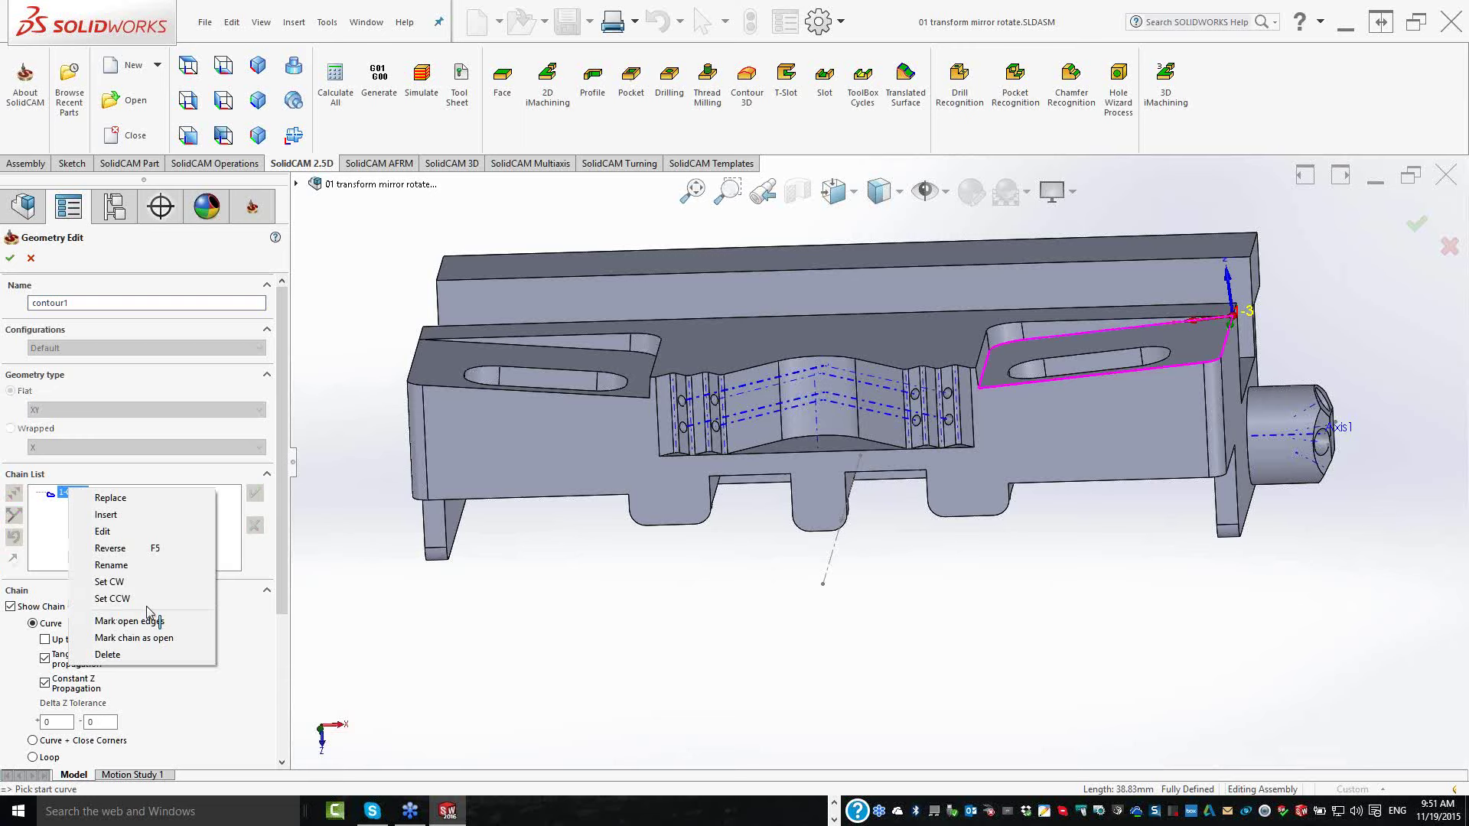
left_click(128, 620)
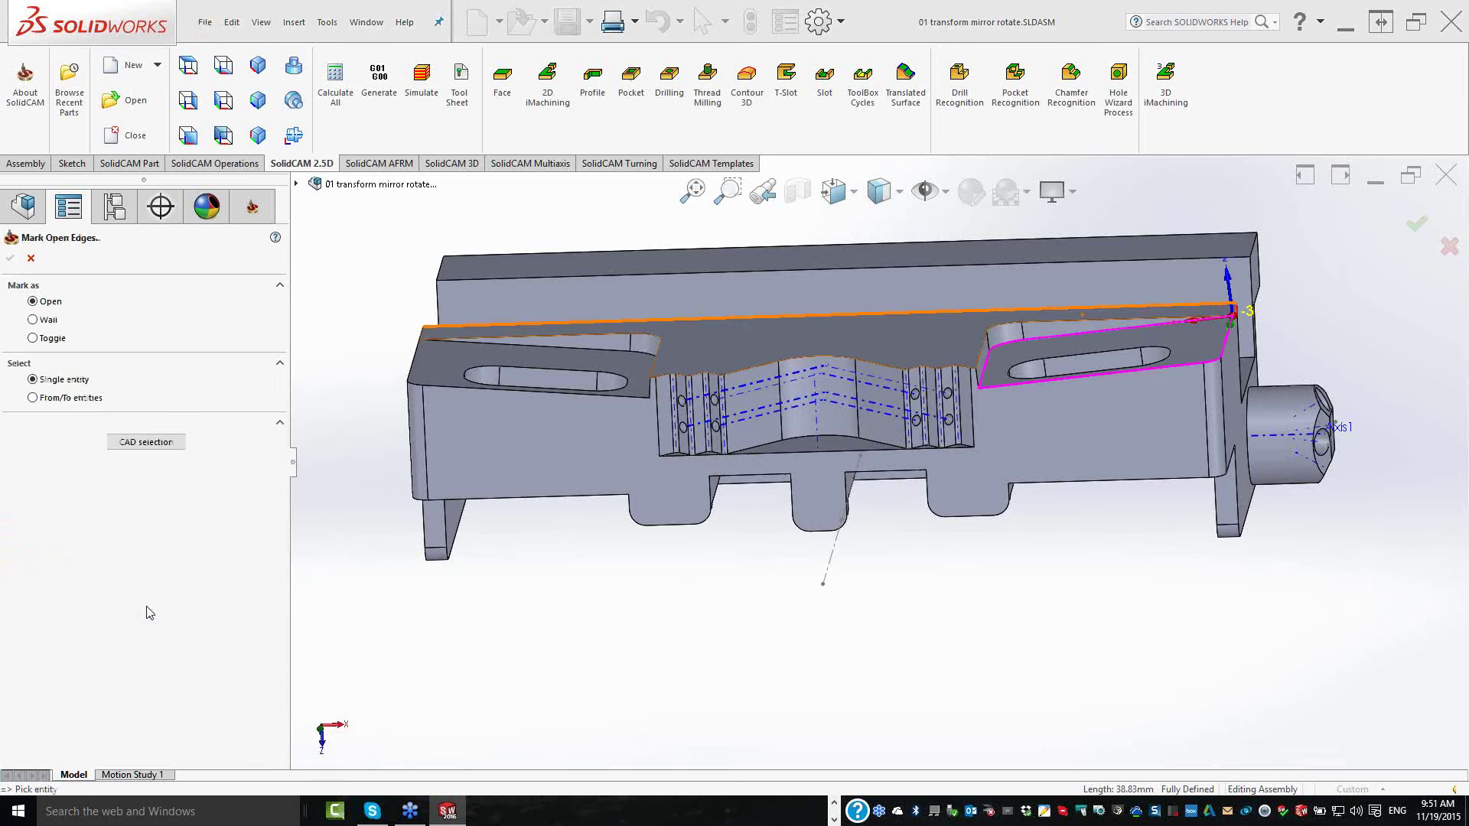
left_click(1215, 367)
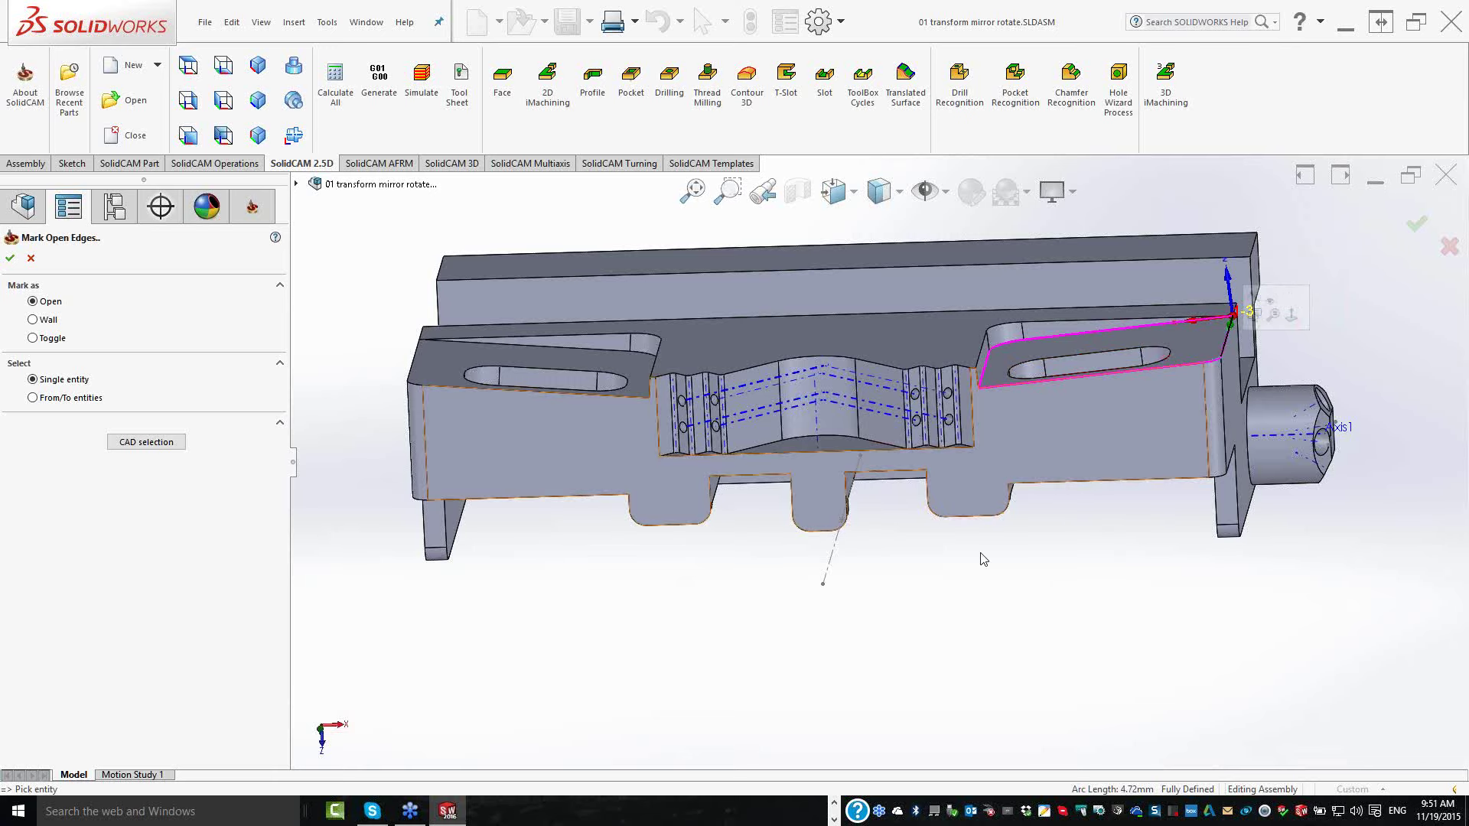
left_click(15, 262)
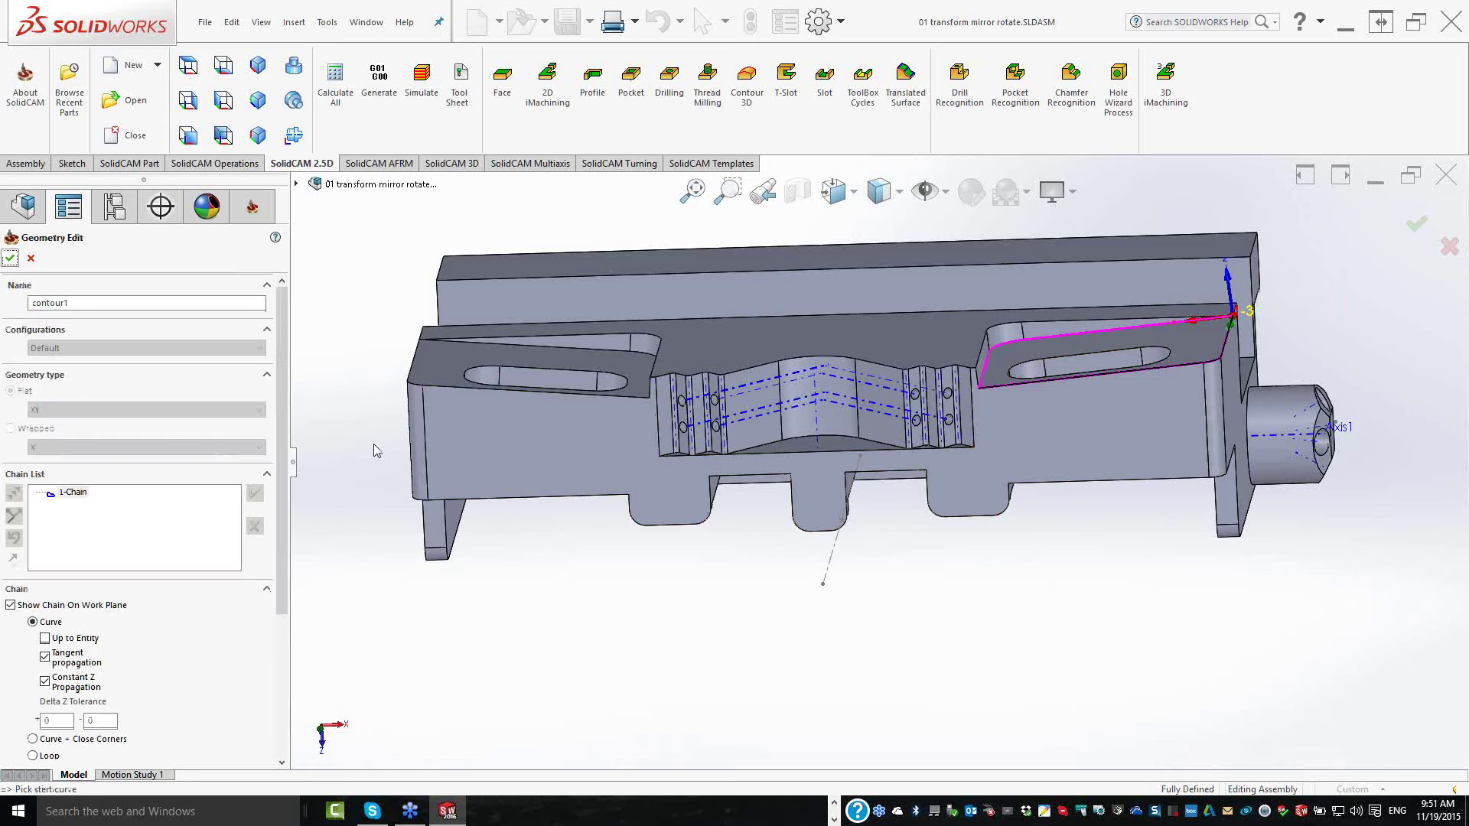
- Use end mill tool 5, with upper level from a model vertex and depth from the slot floor
key("Return")
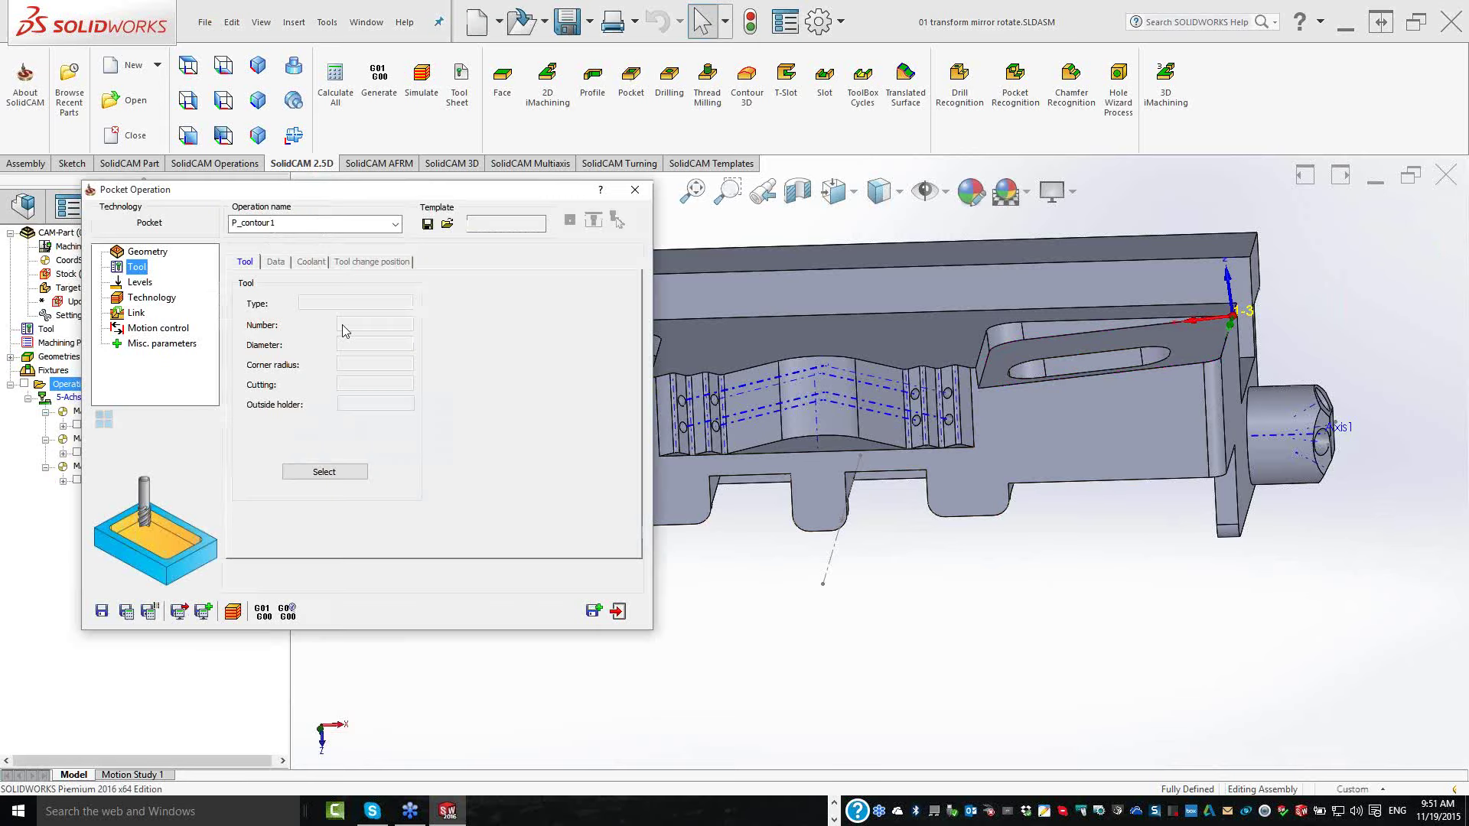
left_click(325, 471)
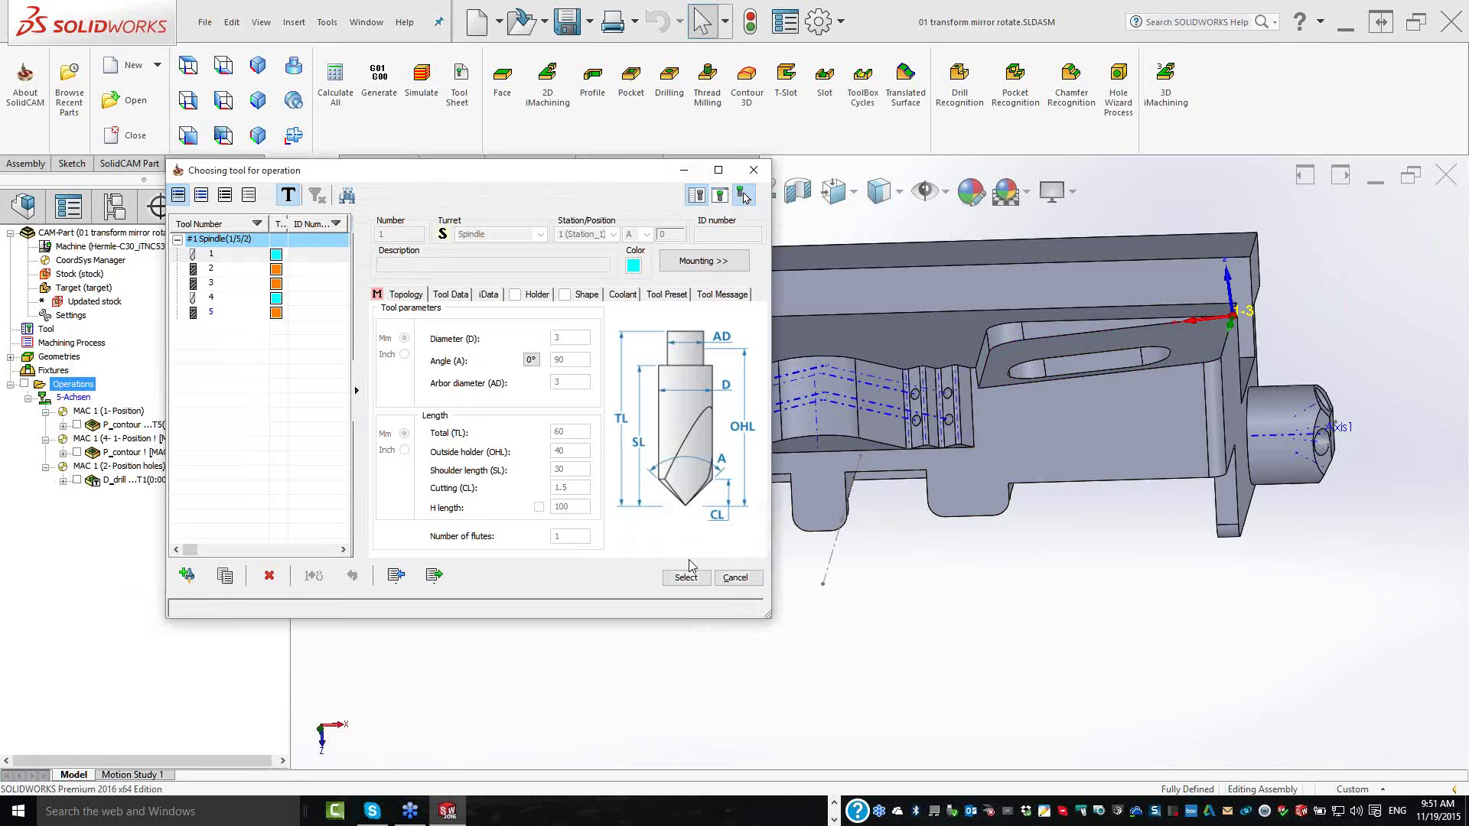
left_click(229, 312)
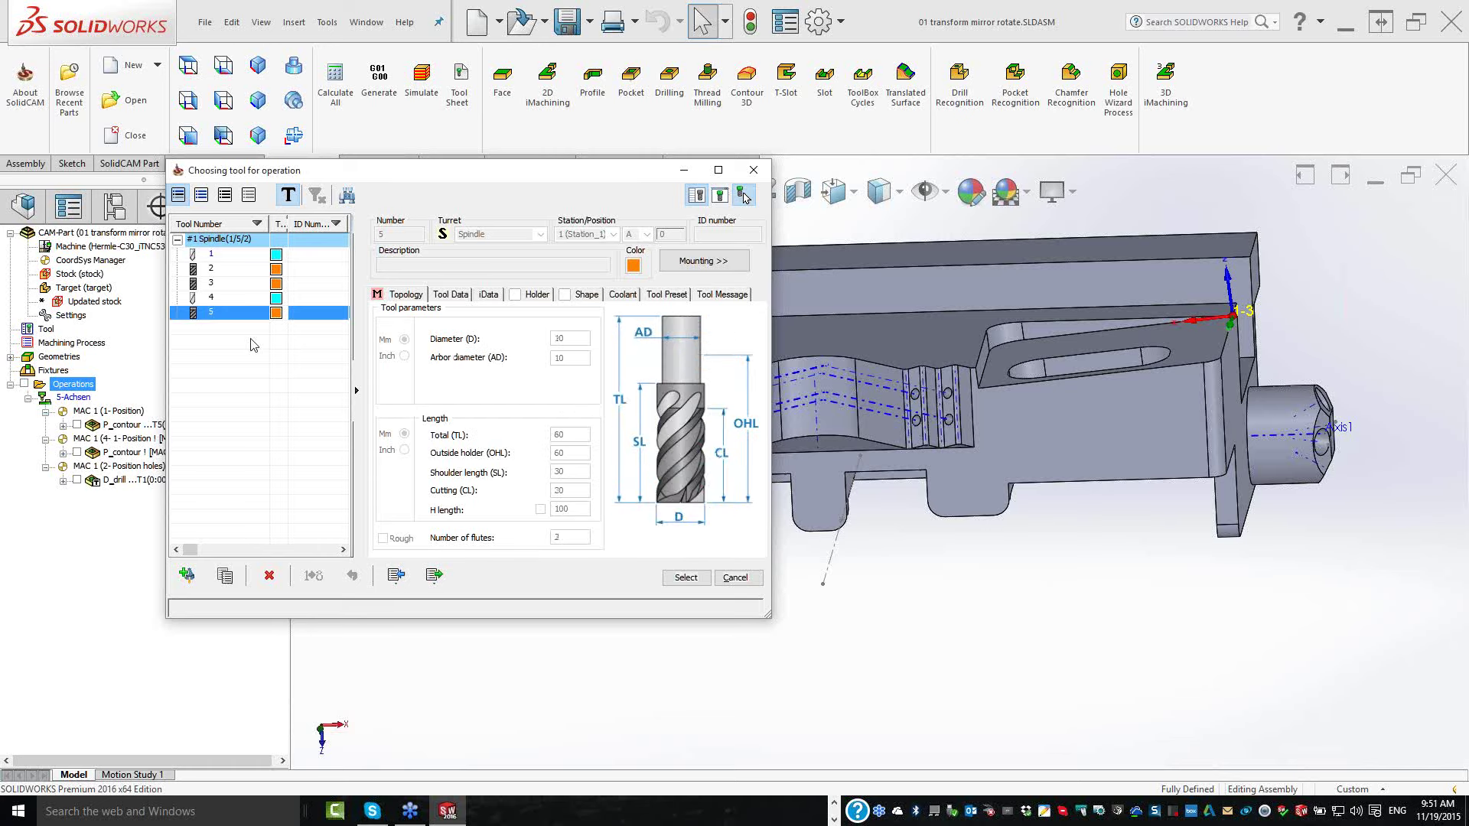
key("Return")
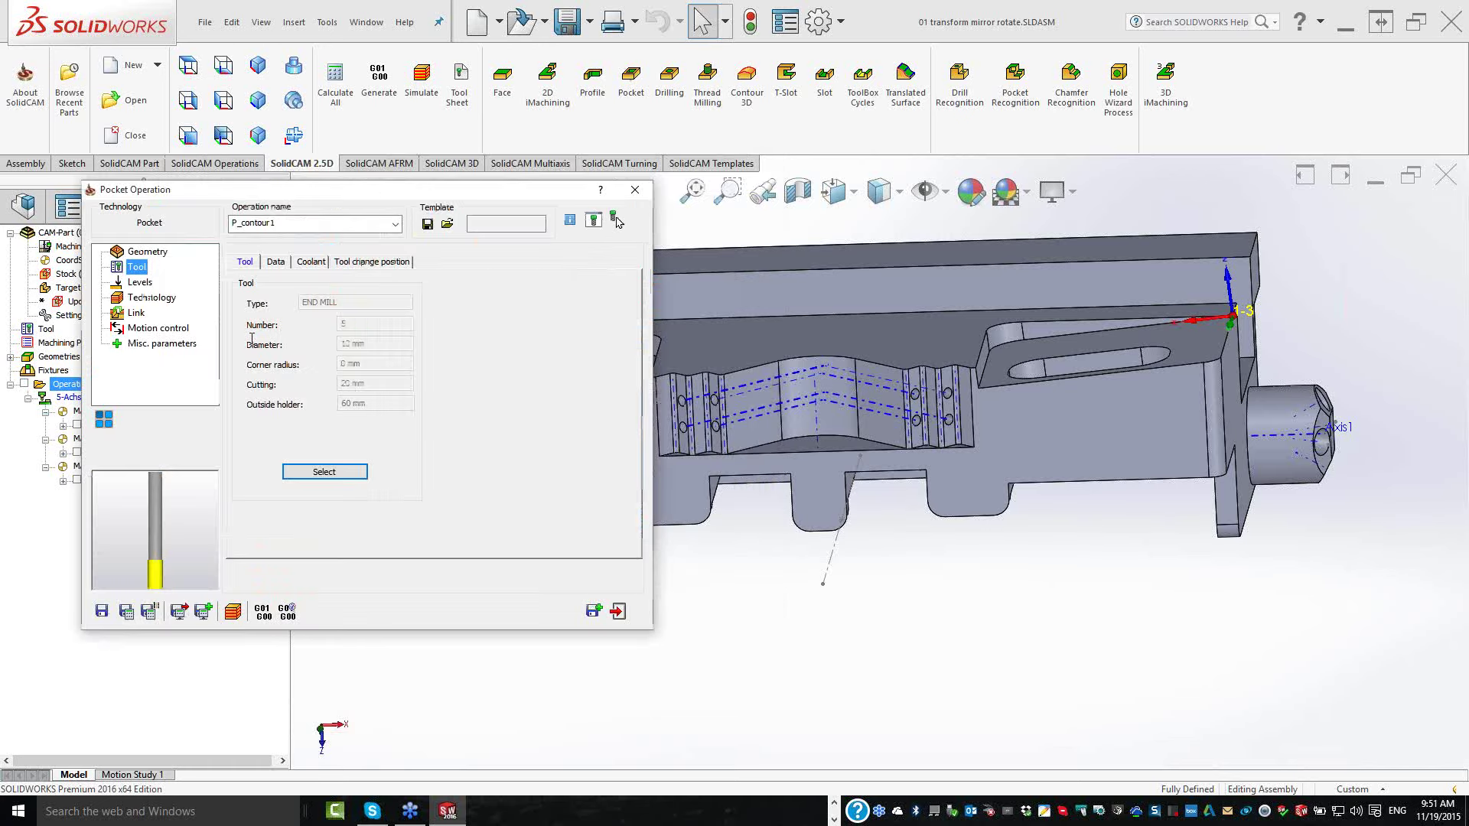
key("Down")
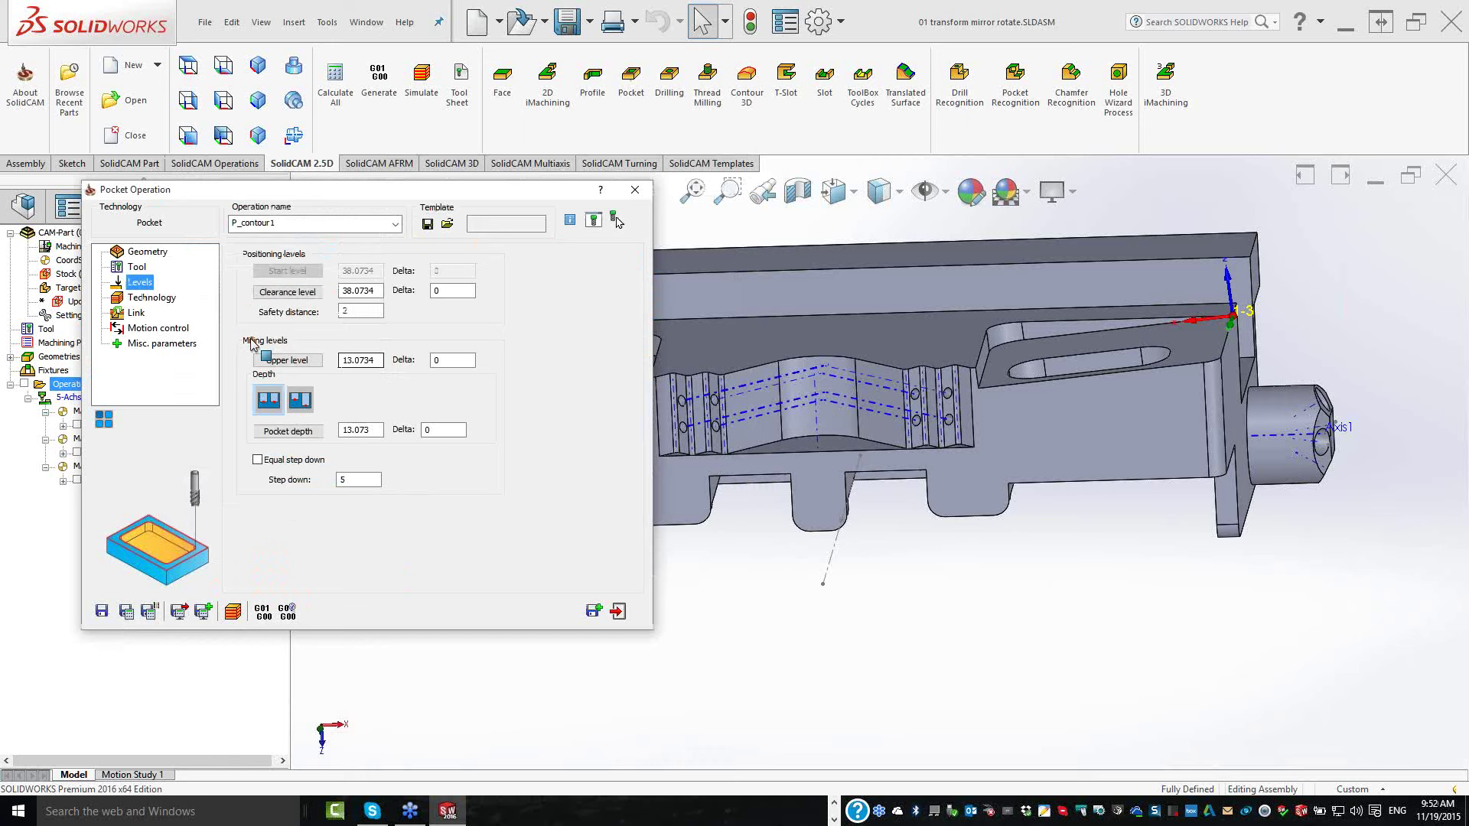
left_click(258, 356)
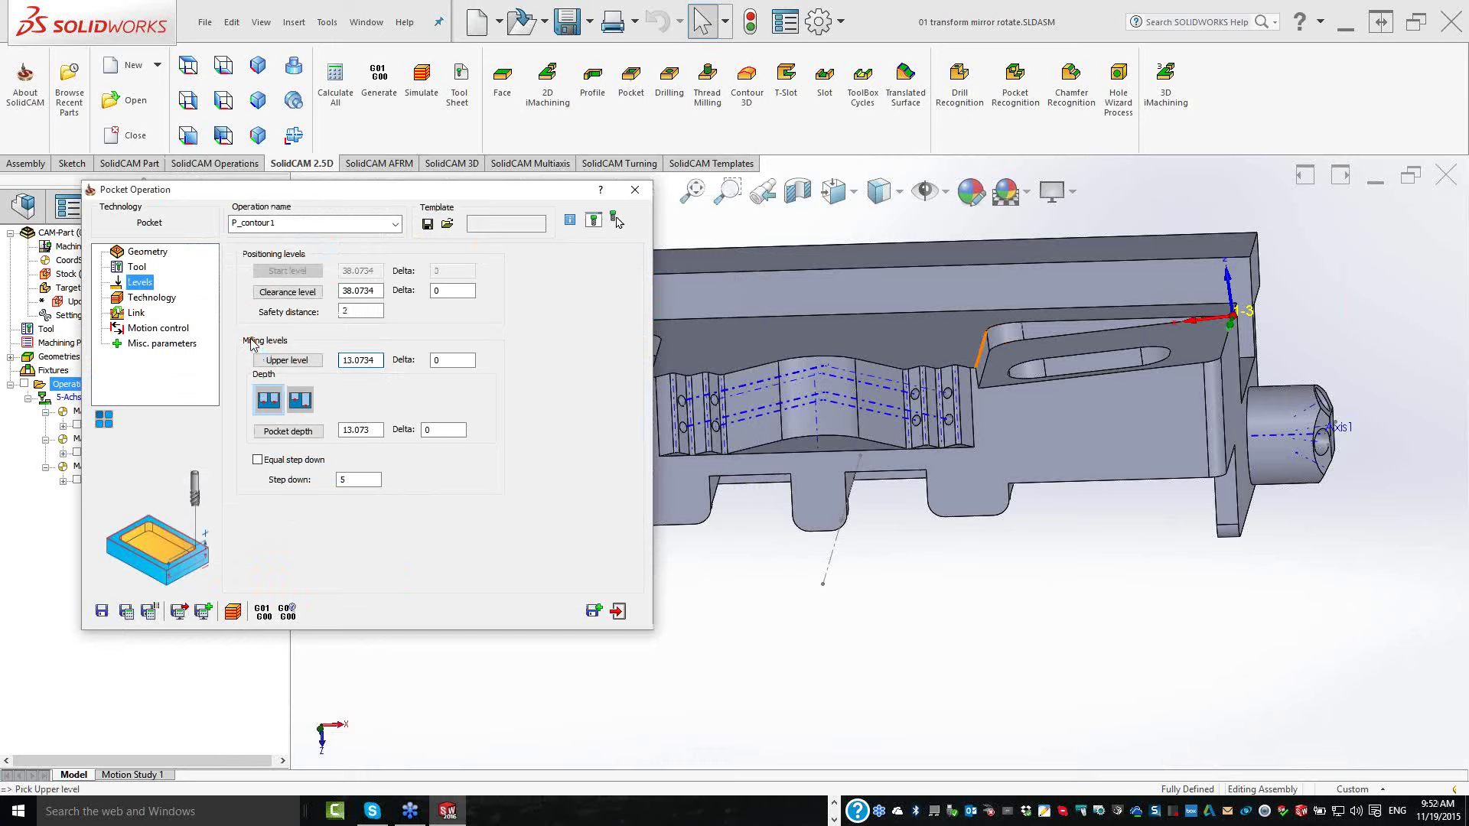
left_click(986, 331)
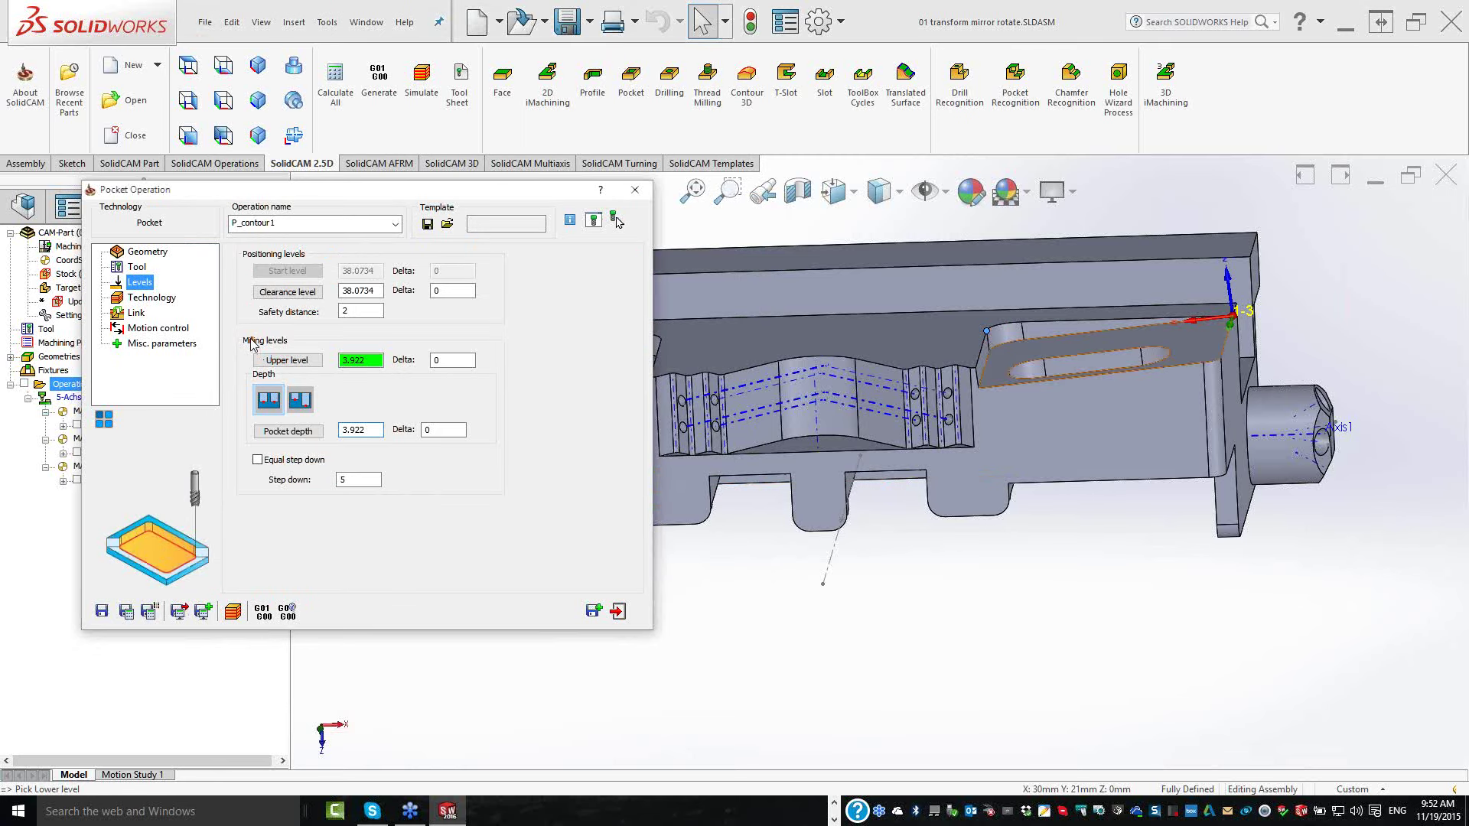
left_click(1194, 345)
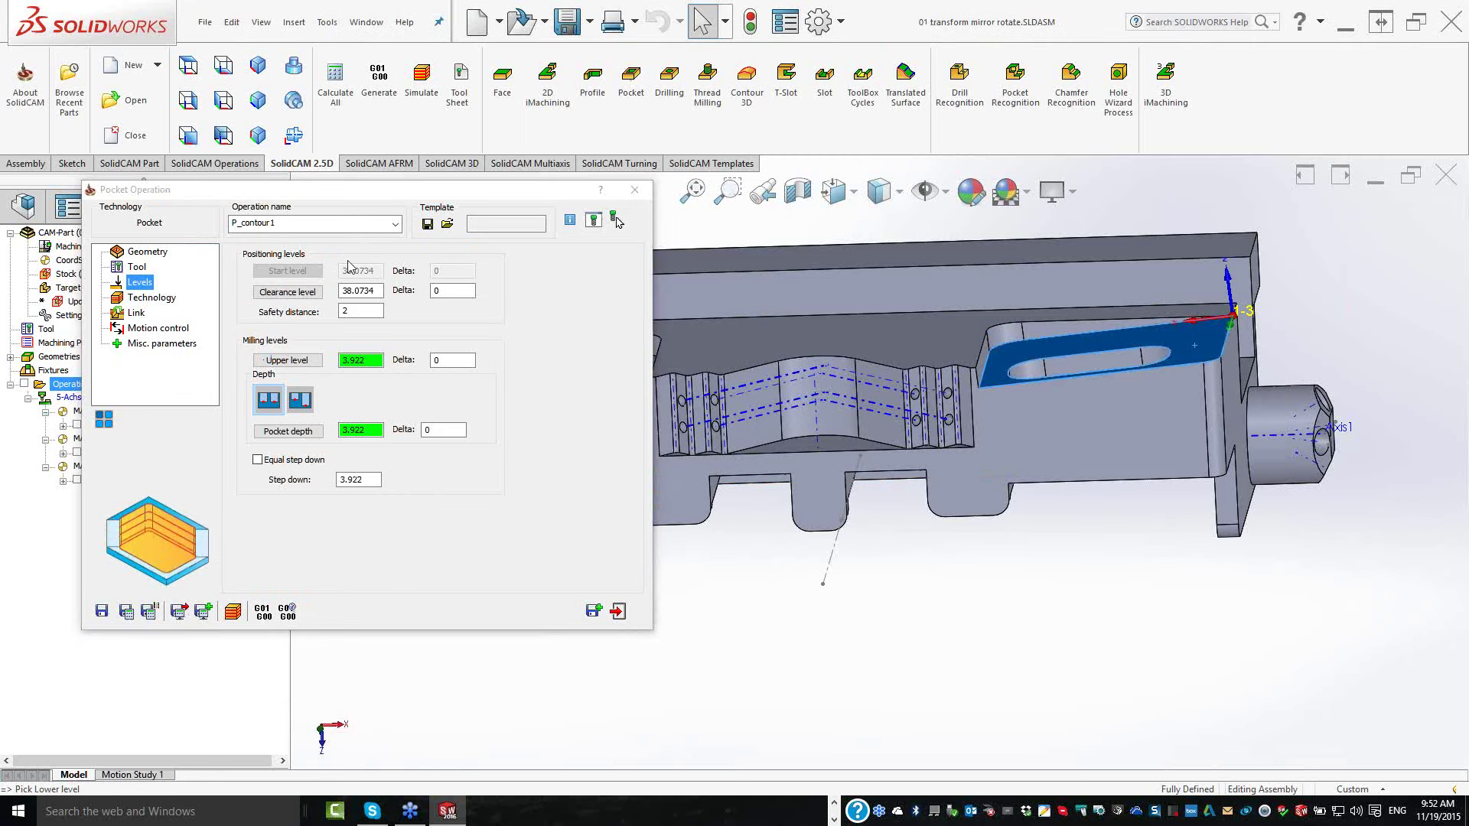
- Enable the open-pocket profile strategy approaching from outside, then calculate and save P_contour1
left_click(153, 298)
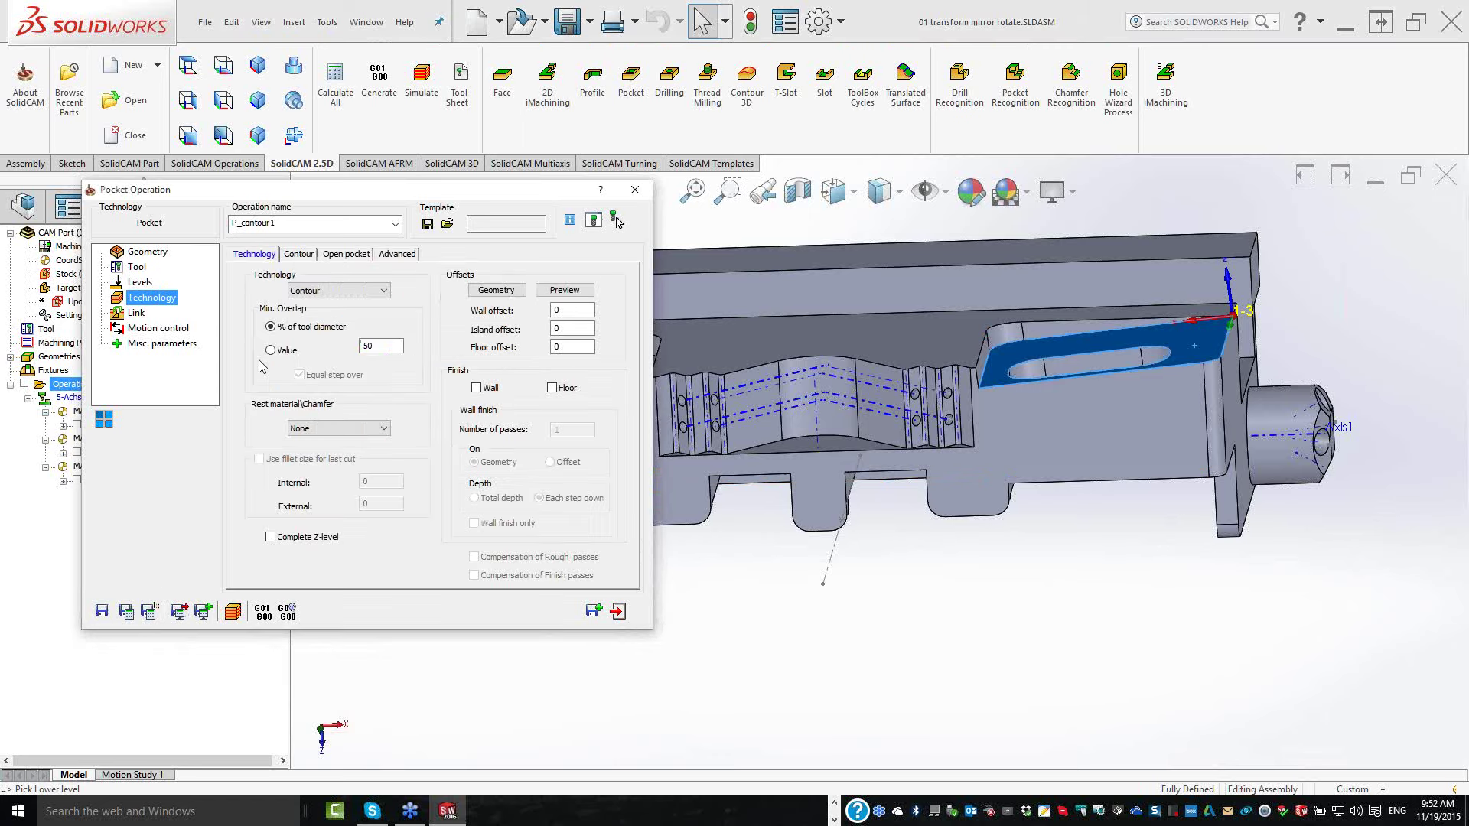
left_click(347, 254)
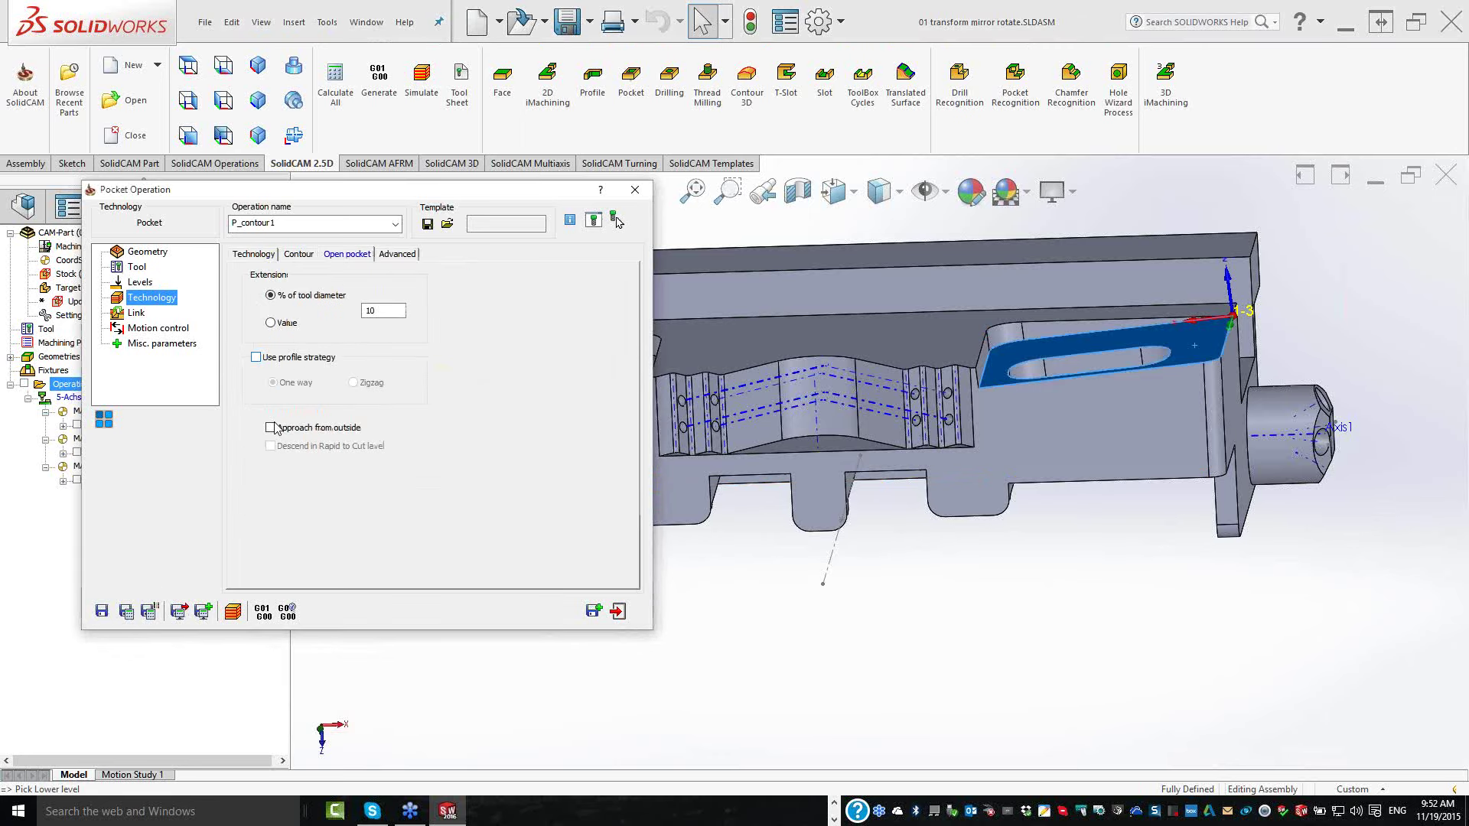
left_click(256, 358)
key("space")
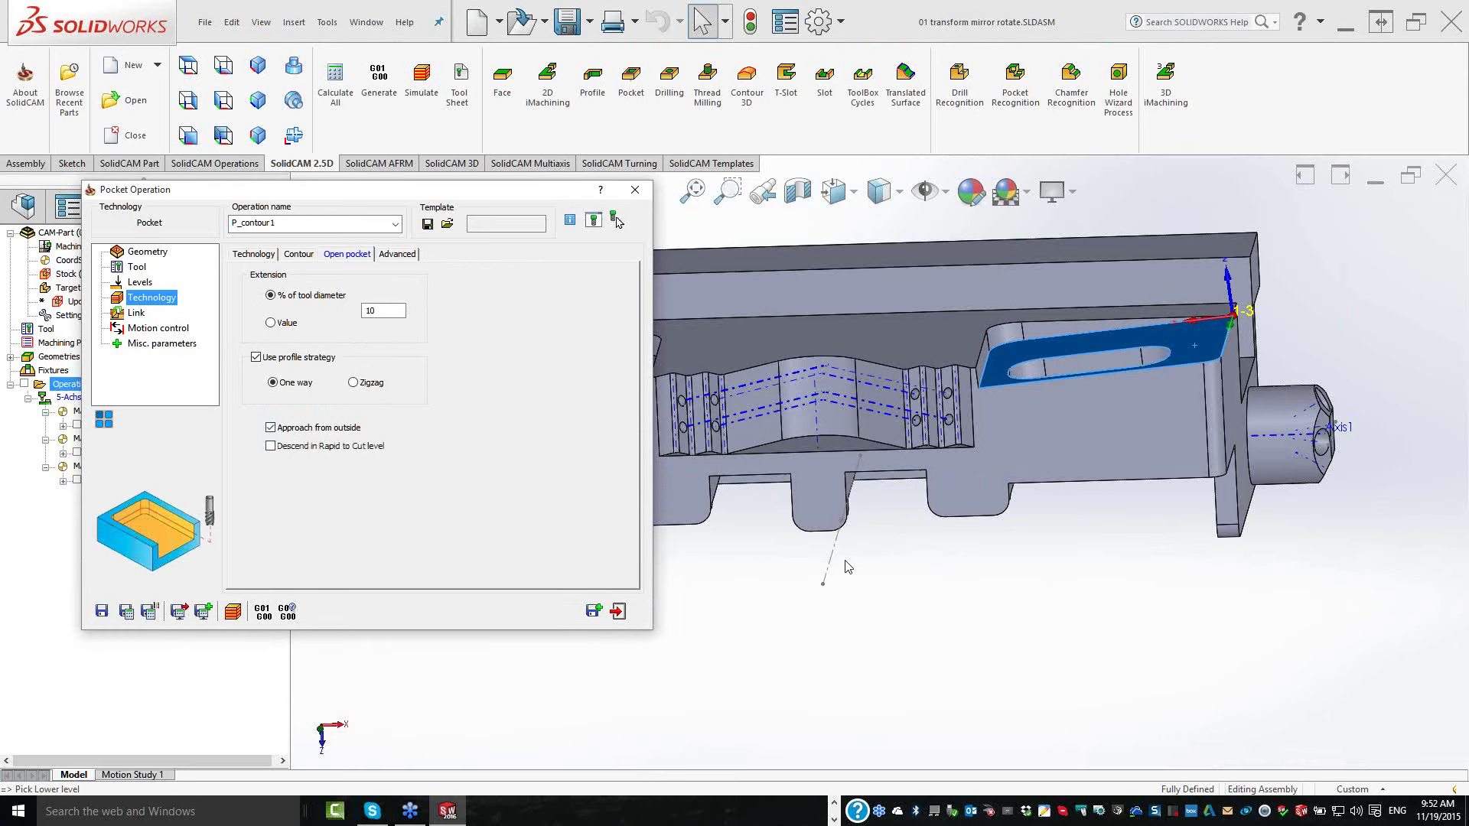
left_click(594, 610)
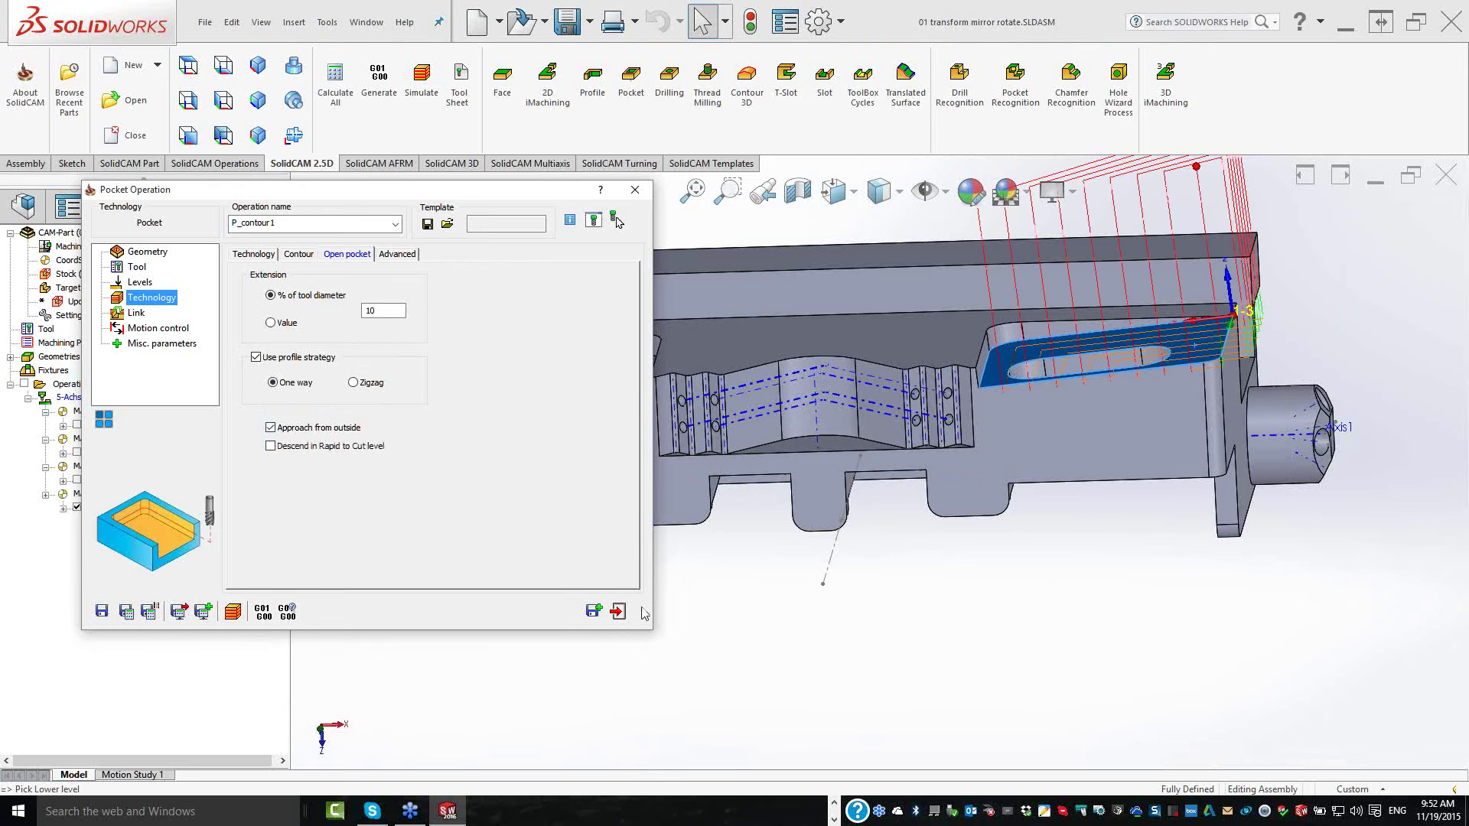
left_click(619, 611)
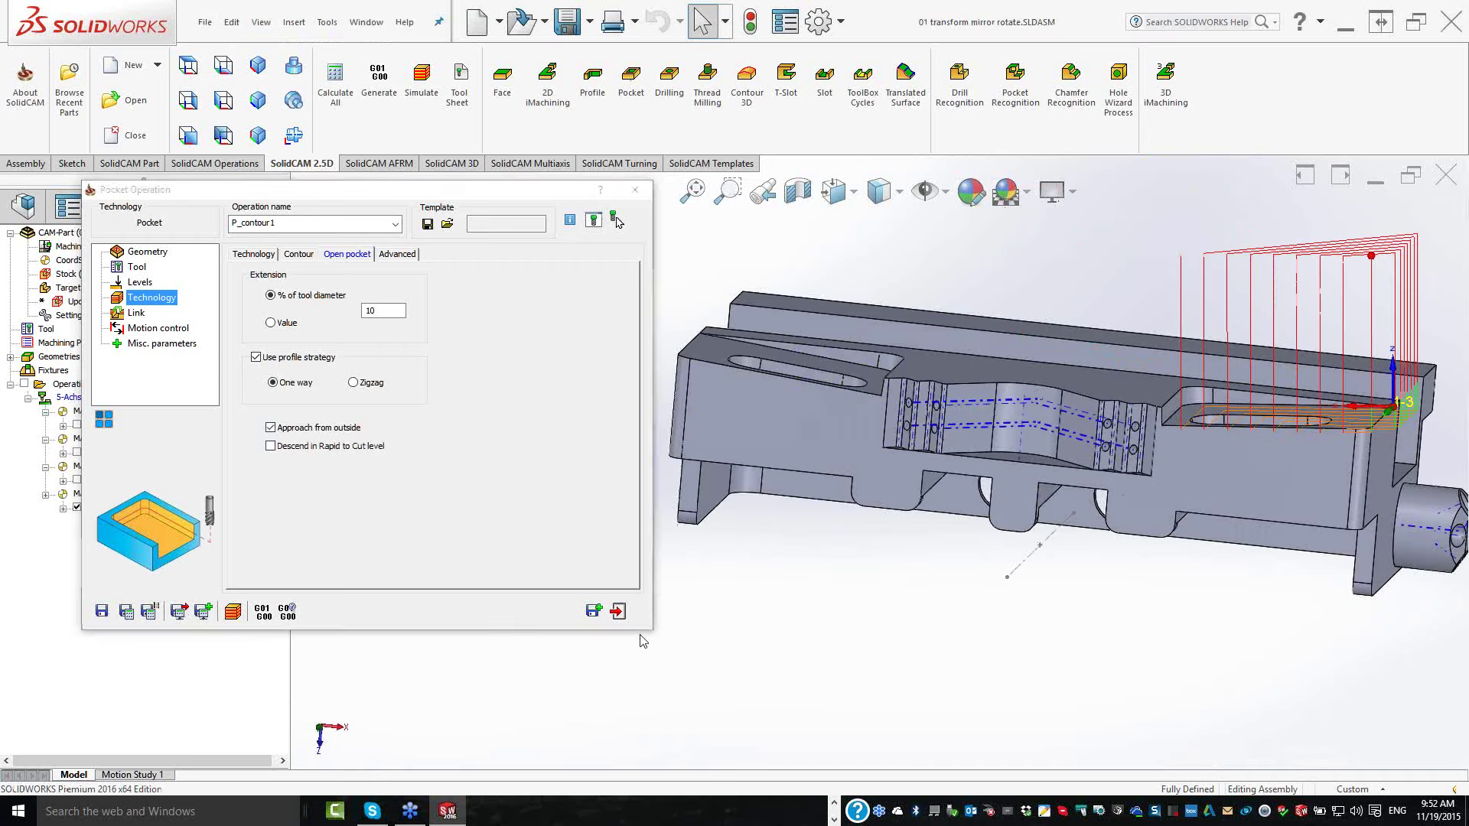
key("Escape")
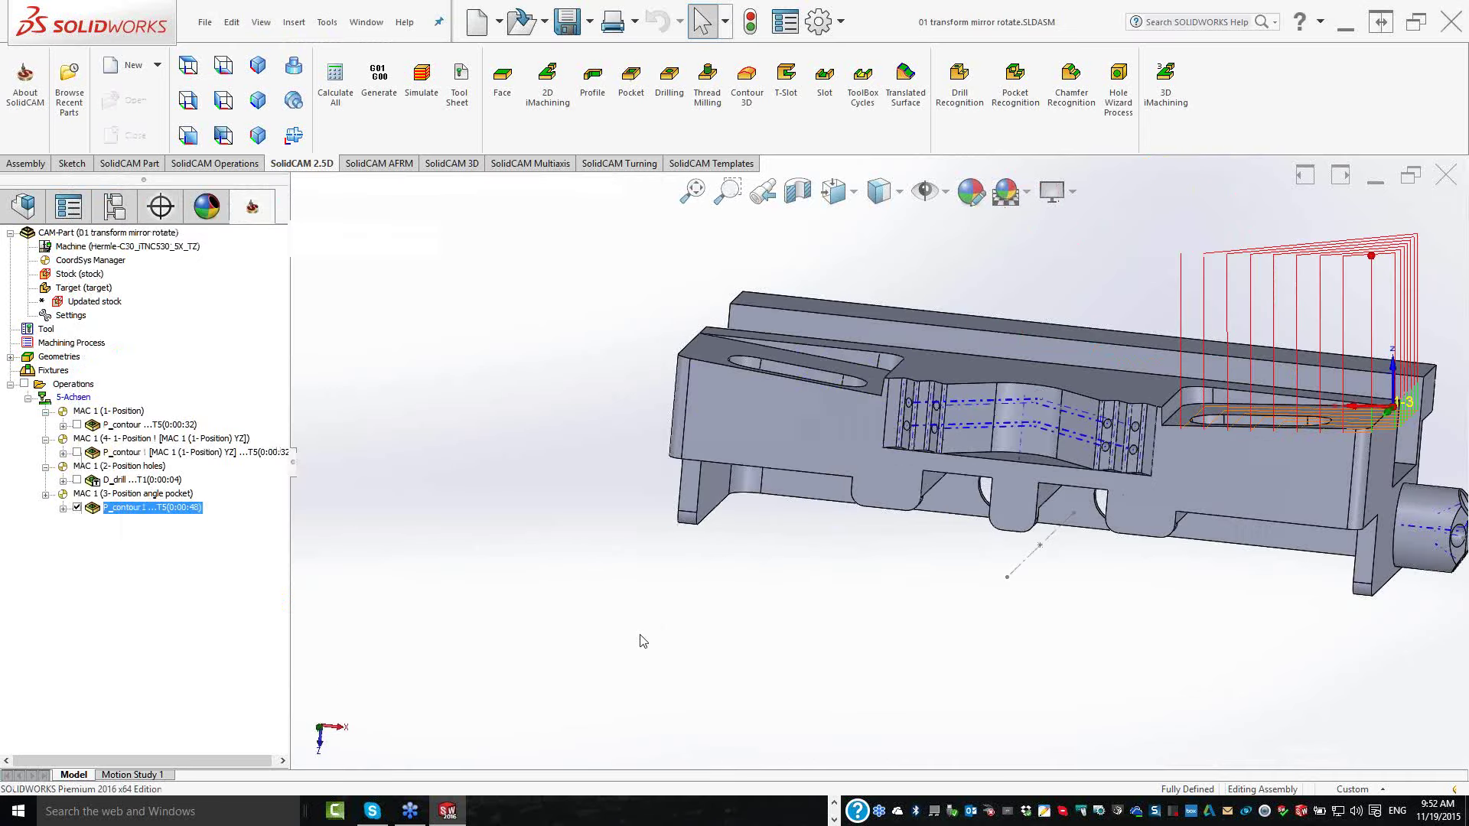
- Select D_drill and P_contour1 together in the CAM tree and bring up their context menu
key("ctrl+7")
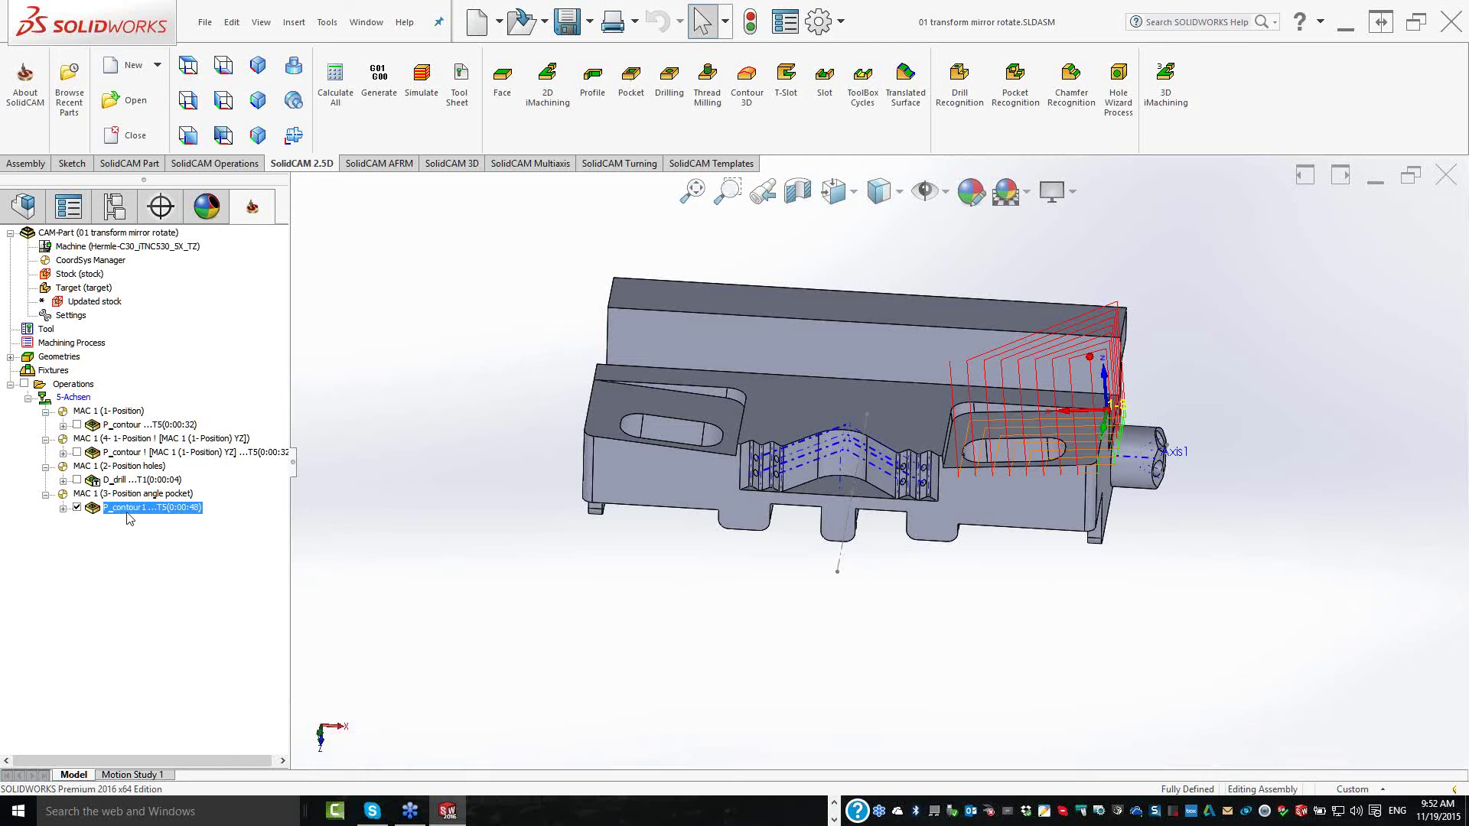
left_click(102, 482)
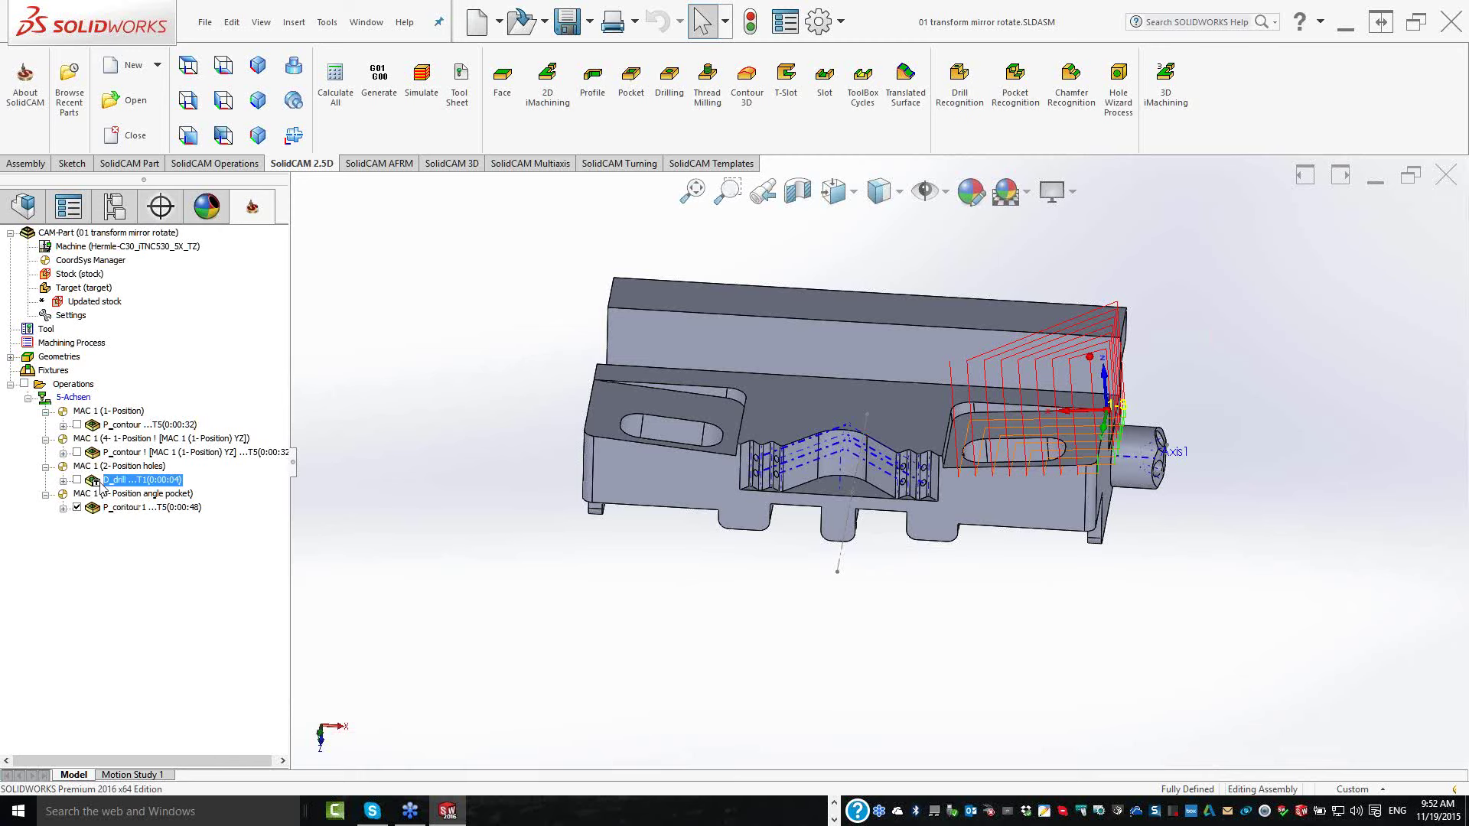
left_click(141, 508, "ctrl")
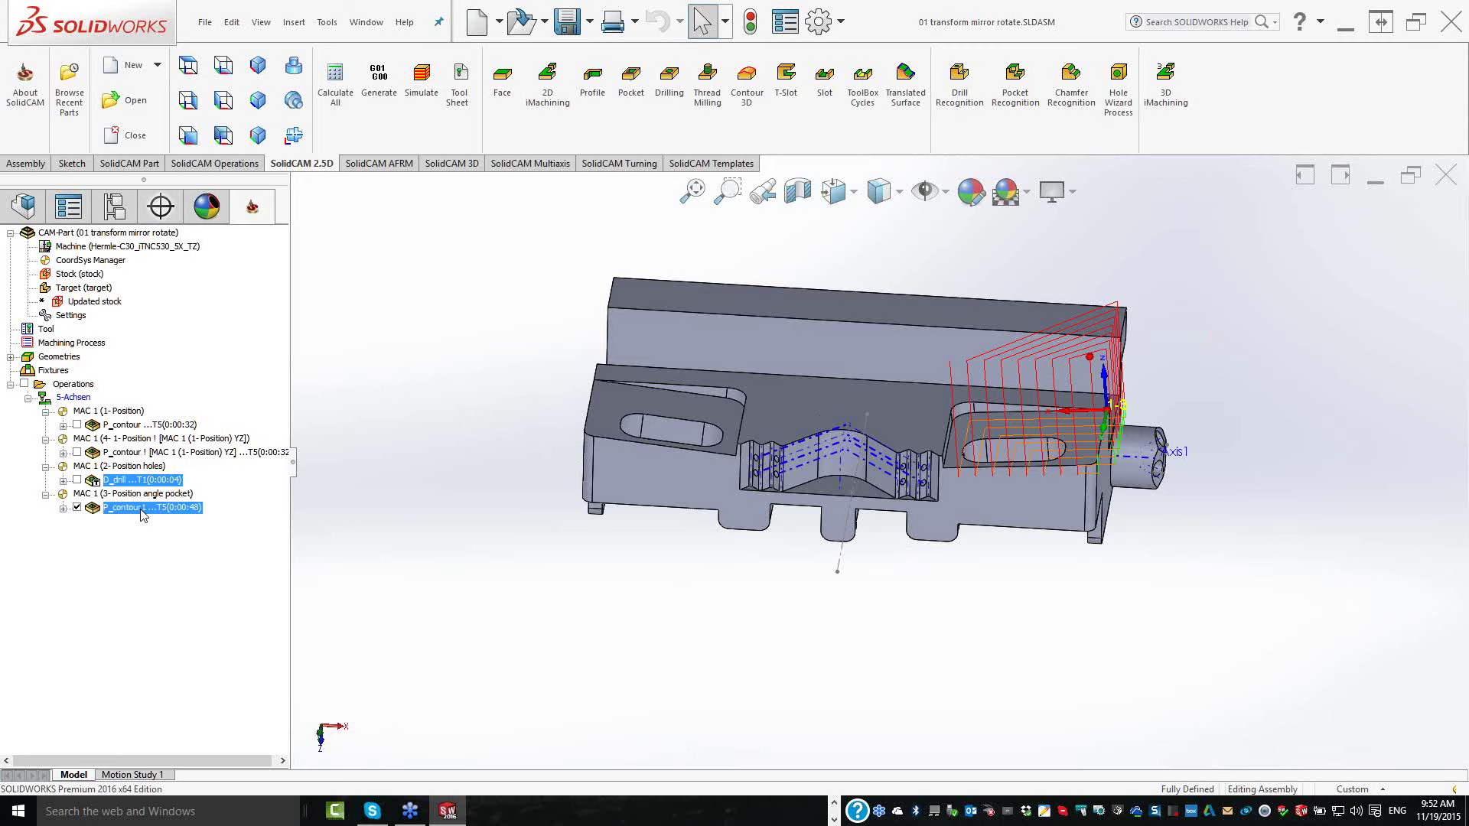
right_click(141, 511)
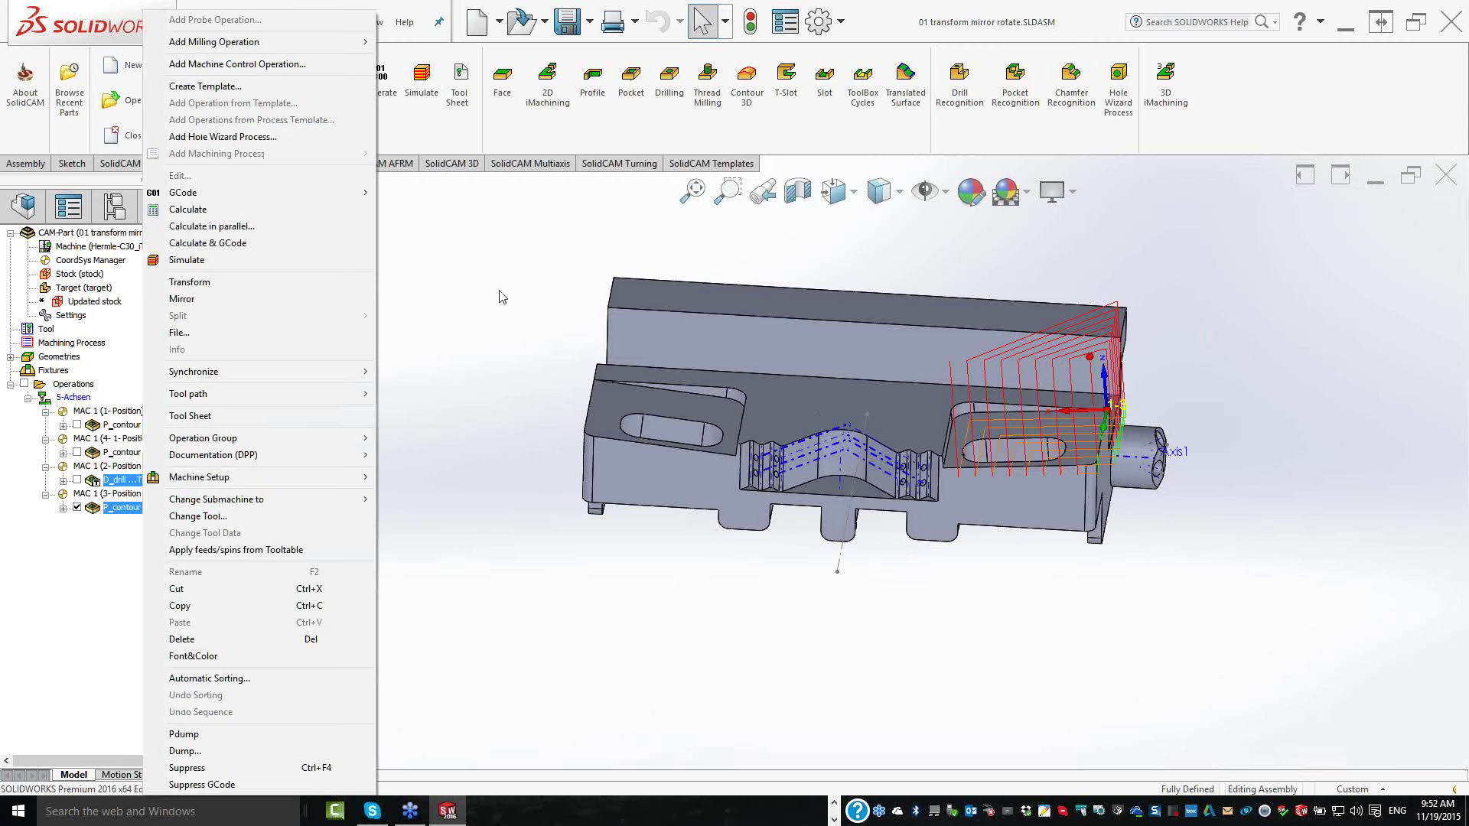
- Mirror D_drill and P_contour1 about the YZ plane of MAC 1 (1-Position)
left_click(182, 299)
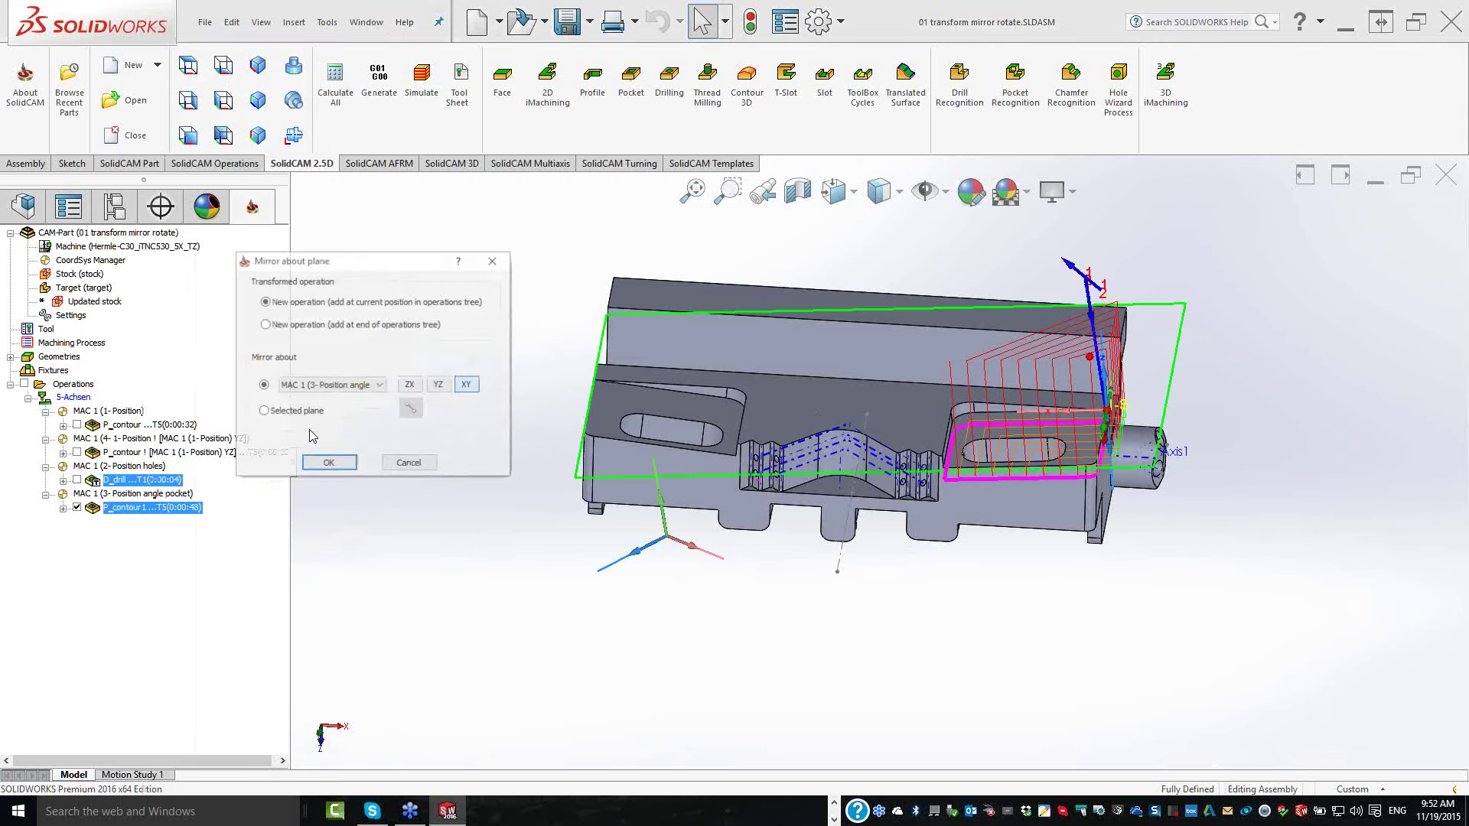
left_click(301, 390)
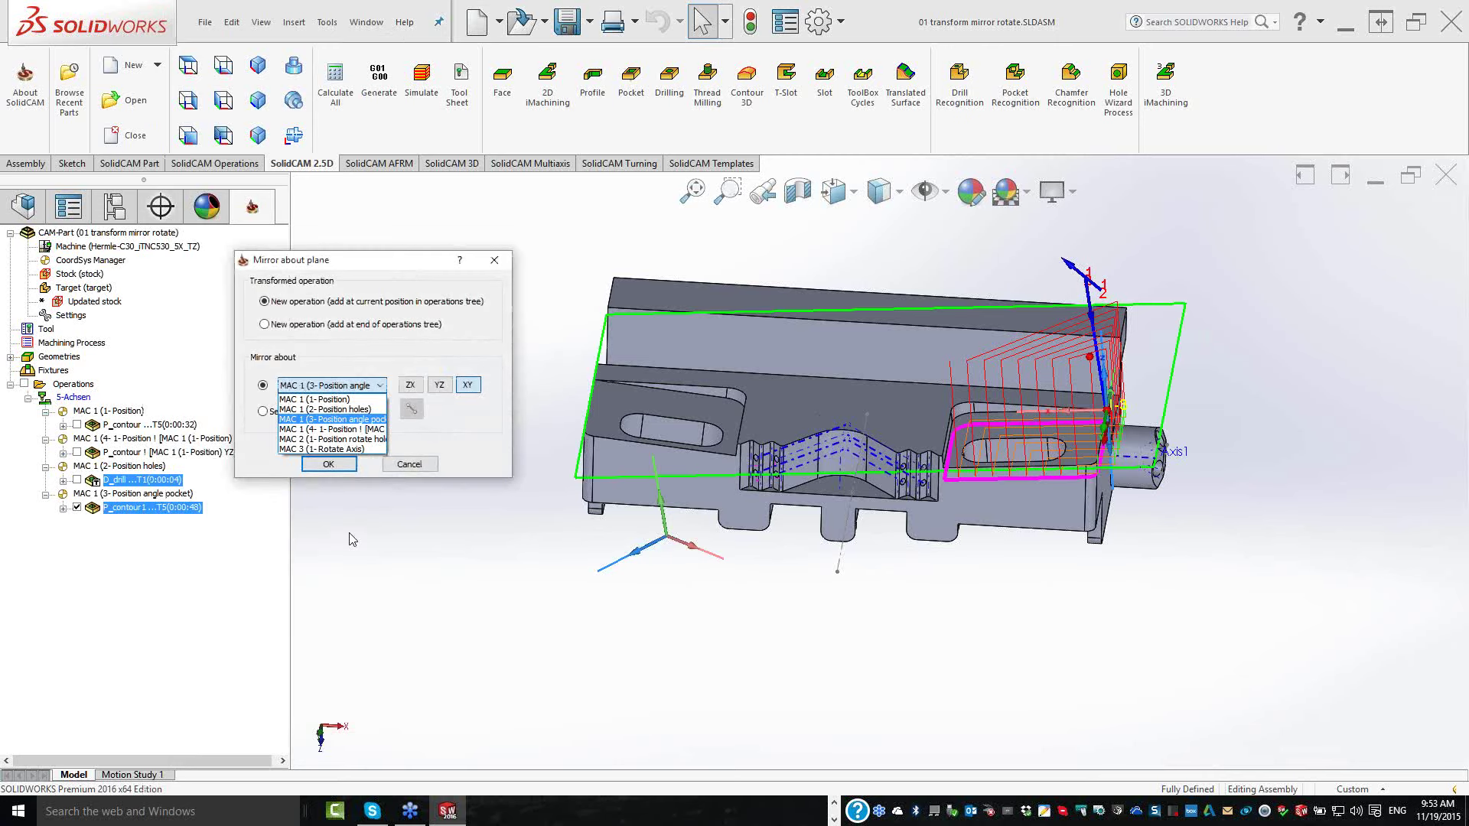
left_click(342, 399)
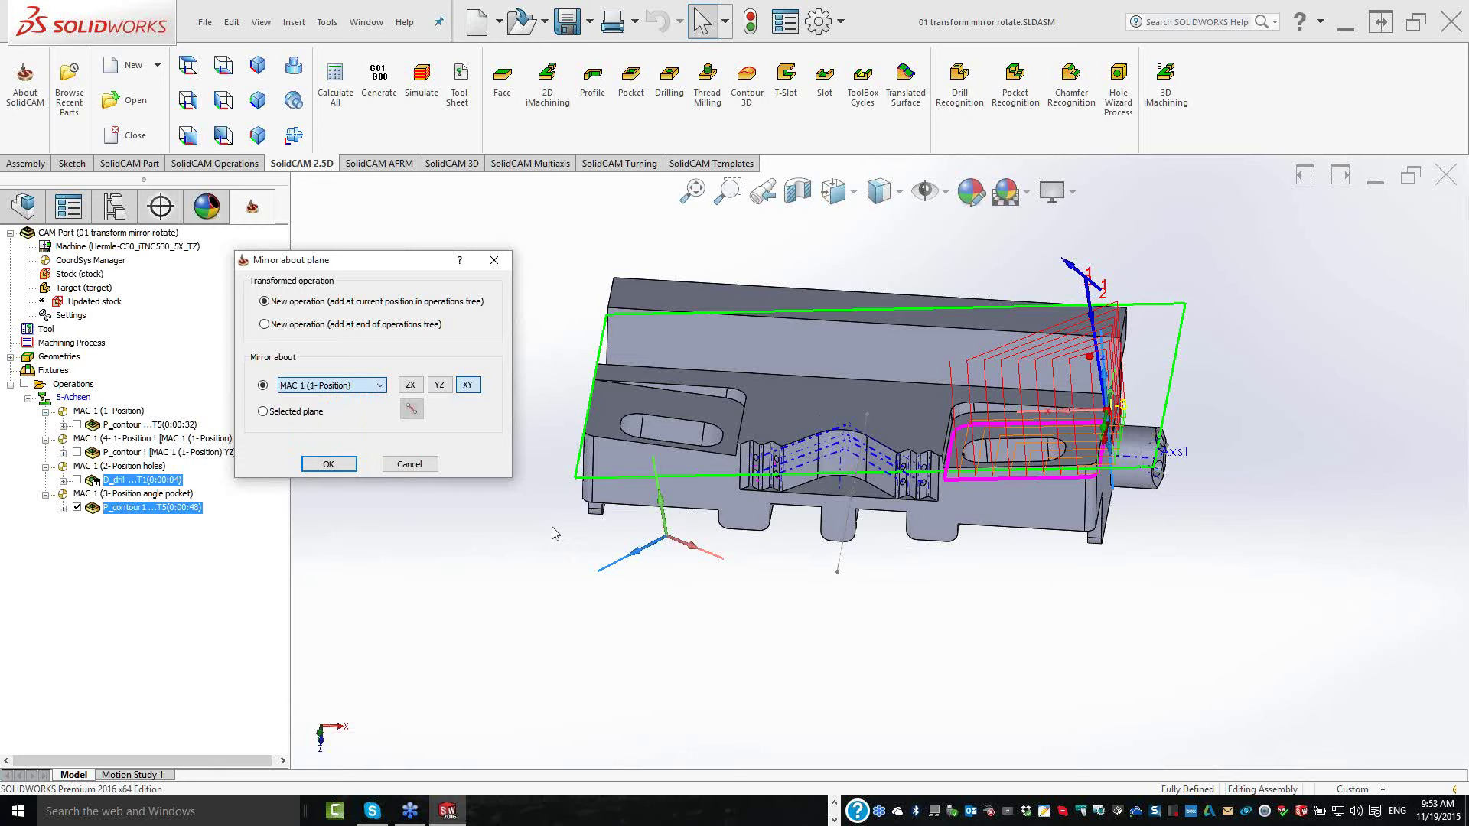
left_click(440, 388)
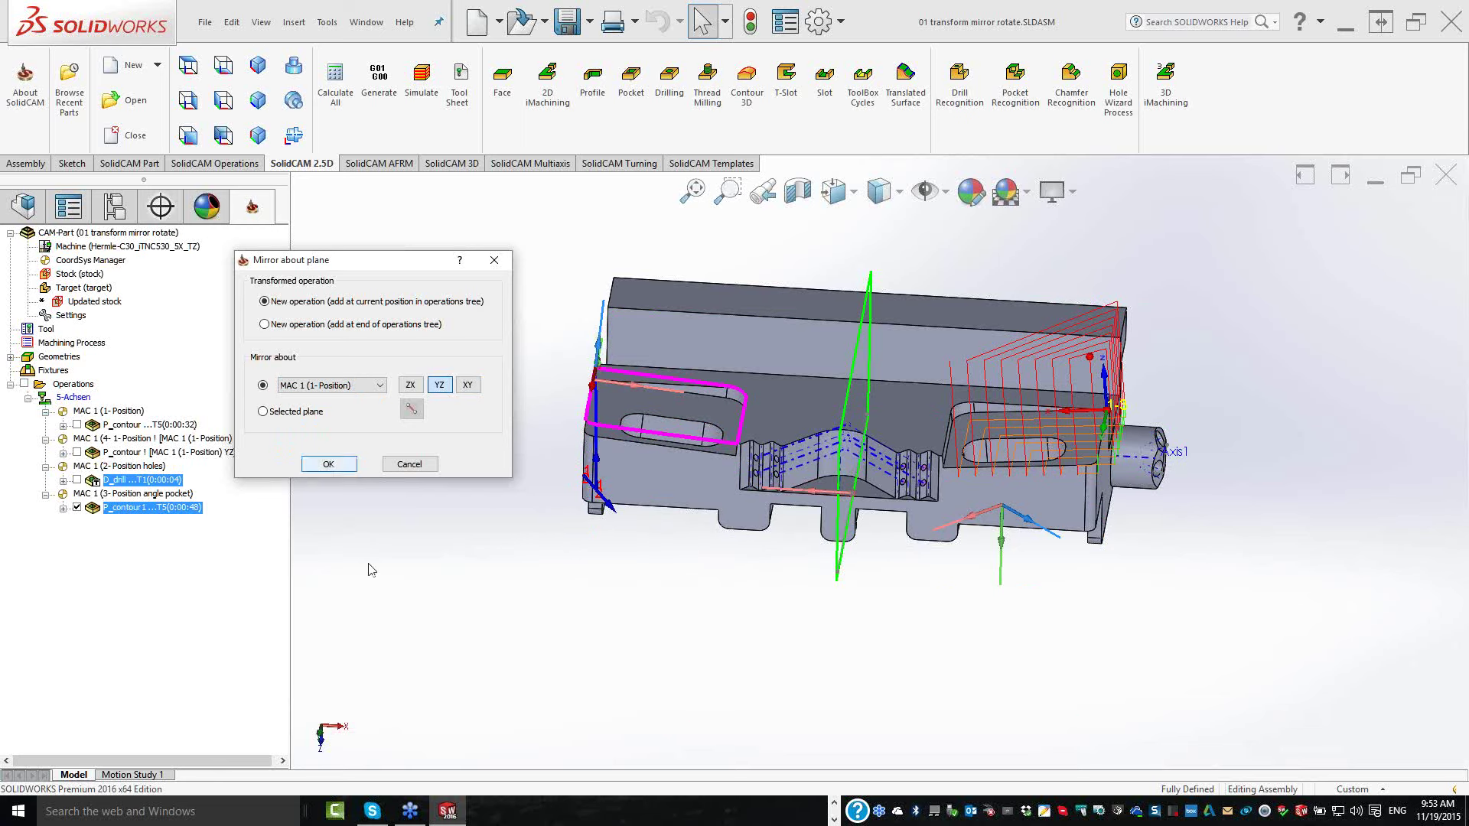
key("Return")
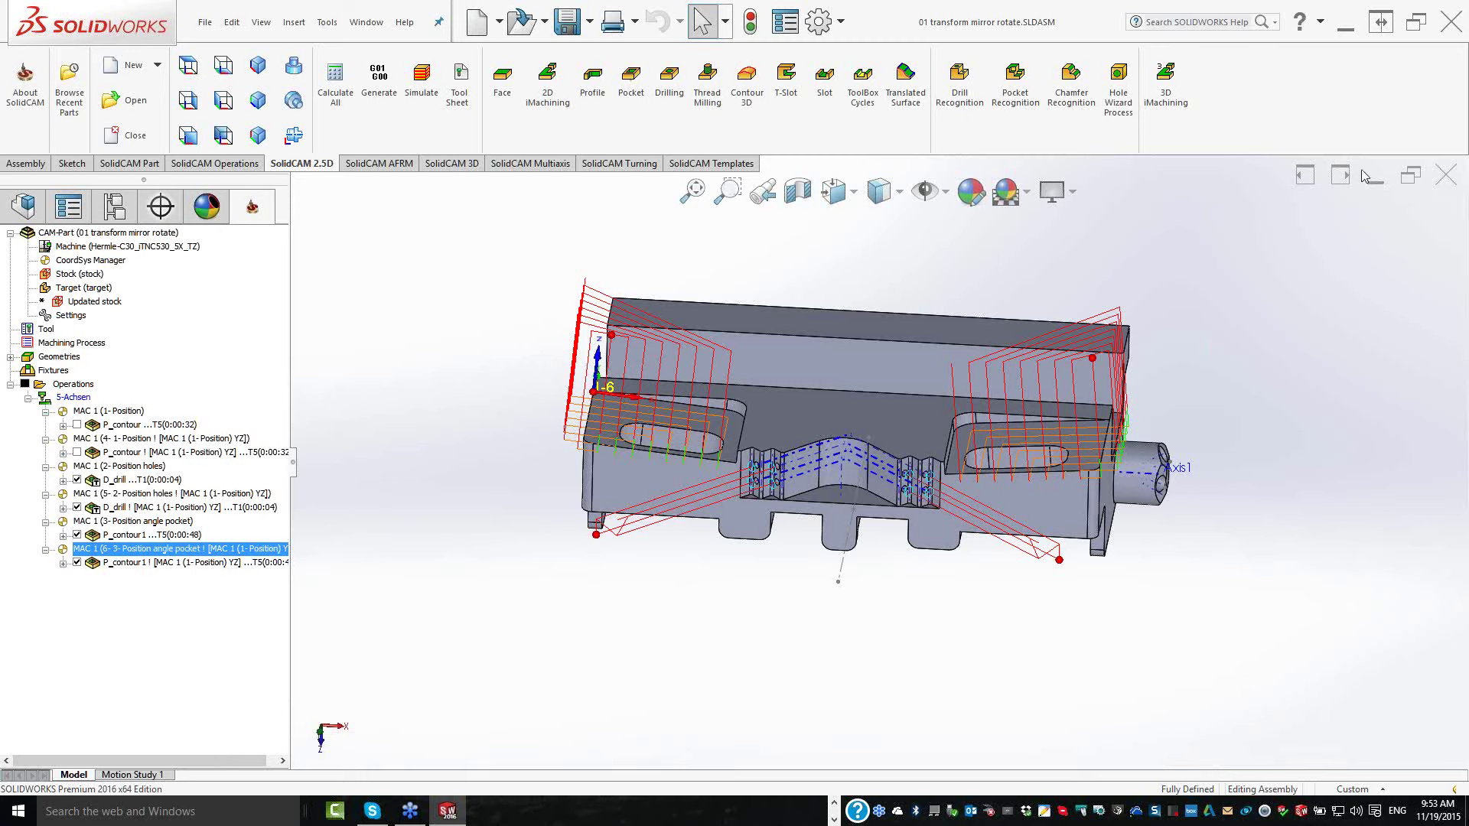
- Close the current assembly and reopen 02 TRANSFORM MIRROR ROTATE from recent parts
left_click(1445, 177)
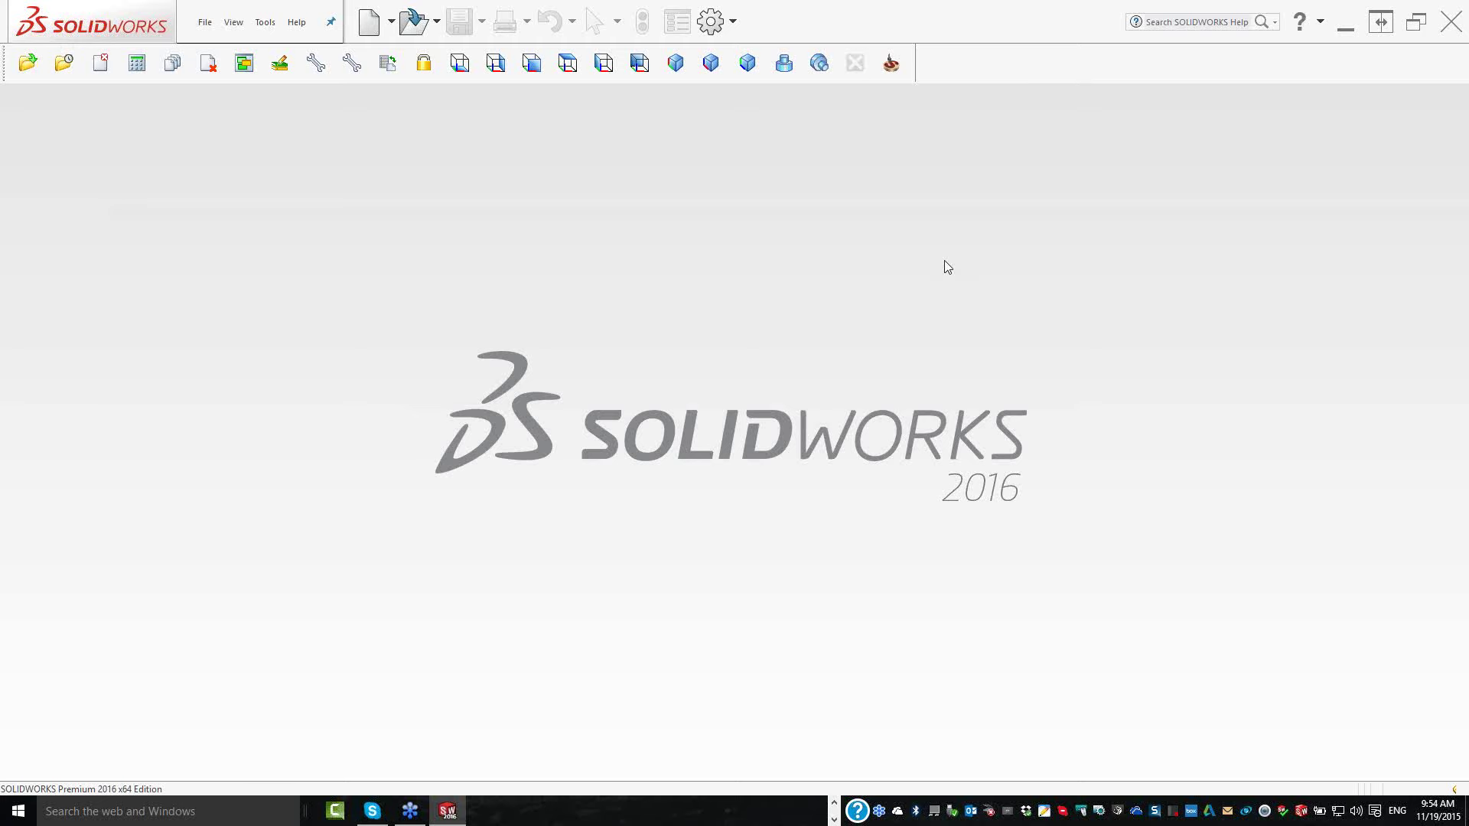
key("r")
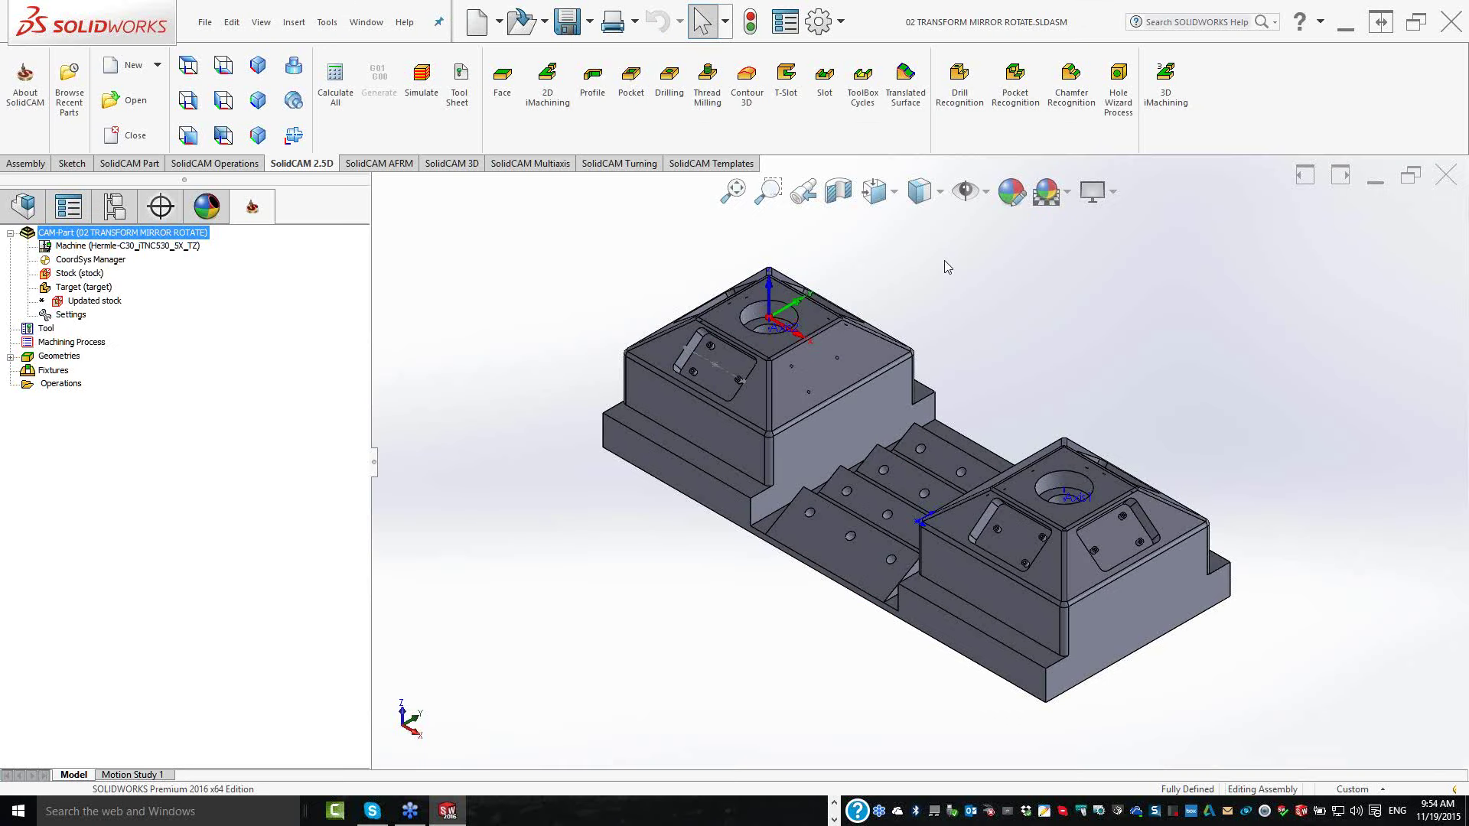
- Orbit the fixture block to look it over, then return to the isometric view
middle_click_drag(945, 266, 1112, 245)
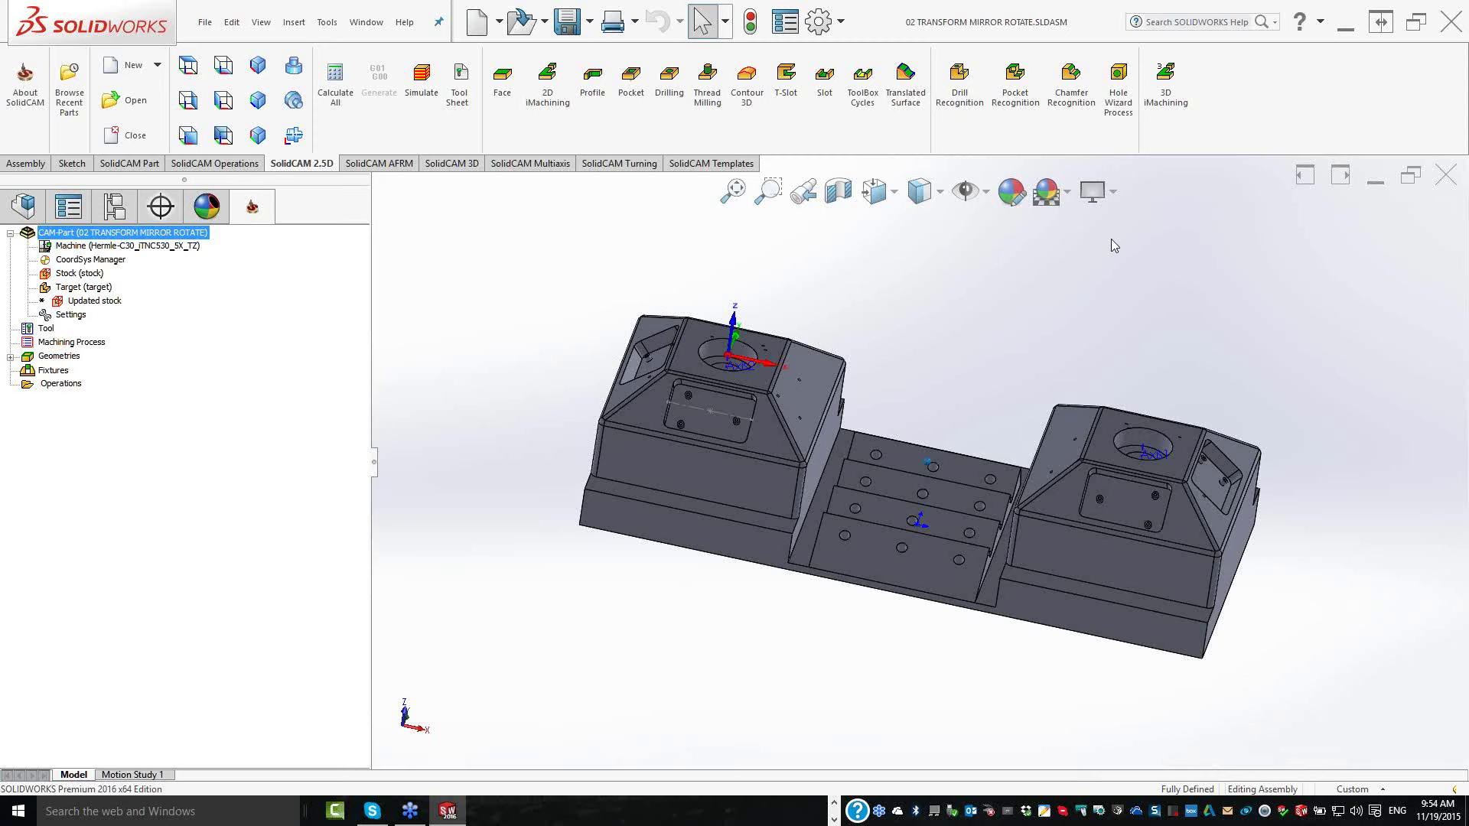
key("ctrl+7")
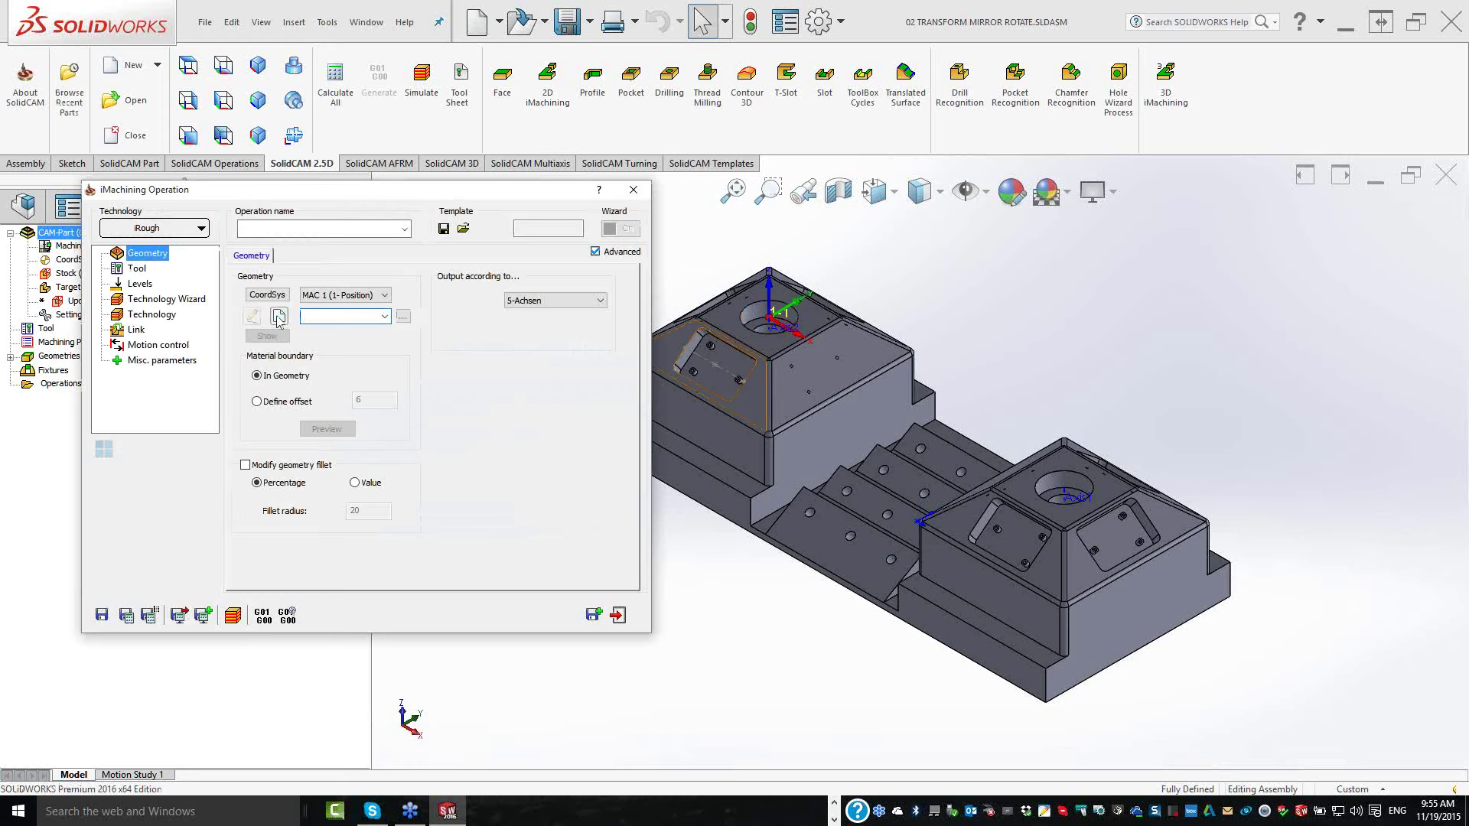
- Define new operation geometry from the chain around the inclined face
left_click(278, 319)
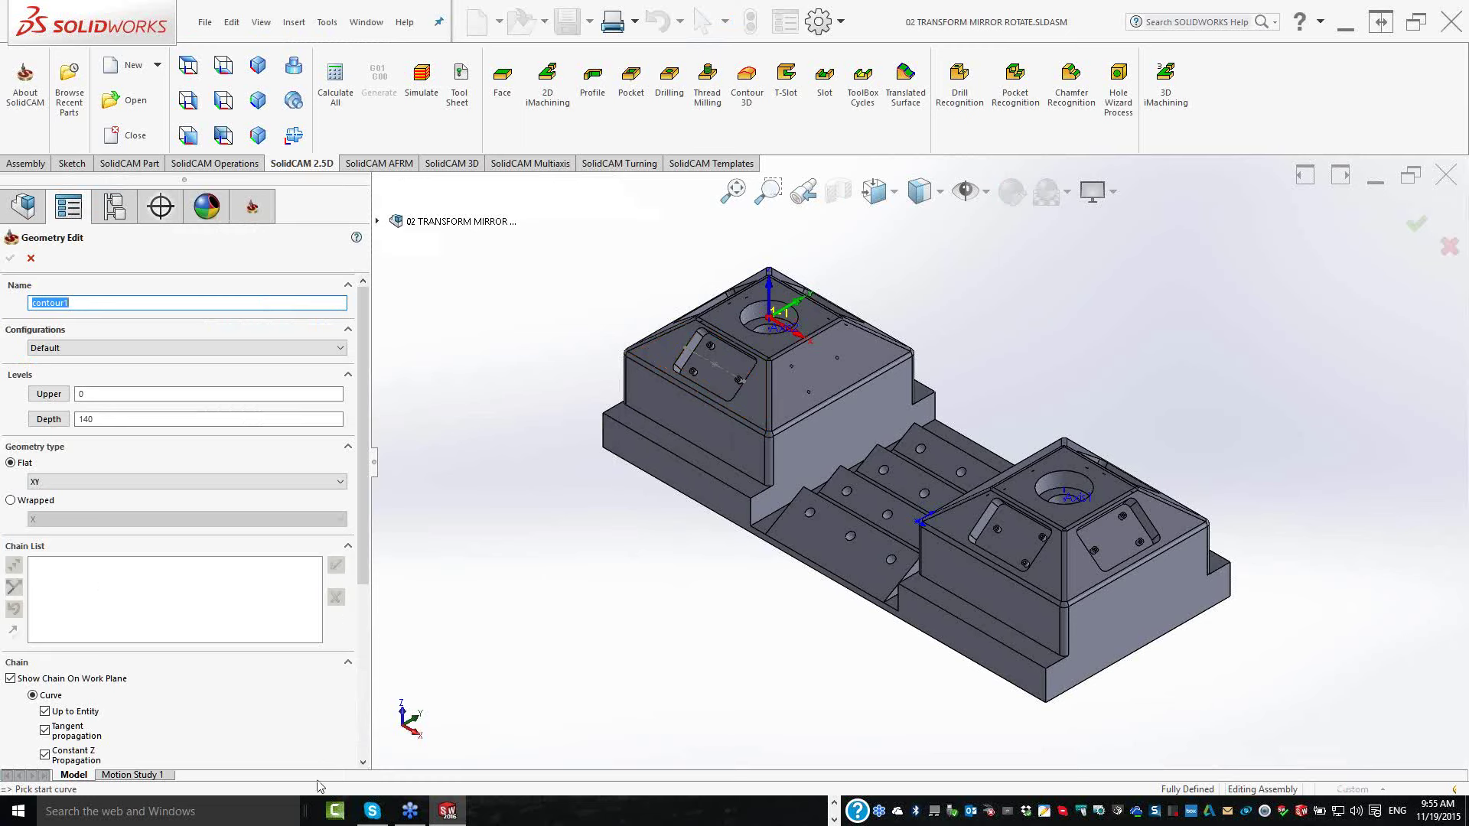
scroll(163, 629, "down", 4)
left_click(179, 621)
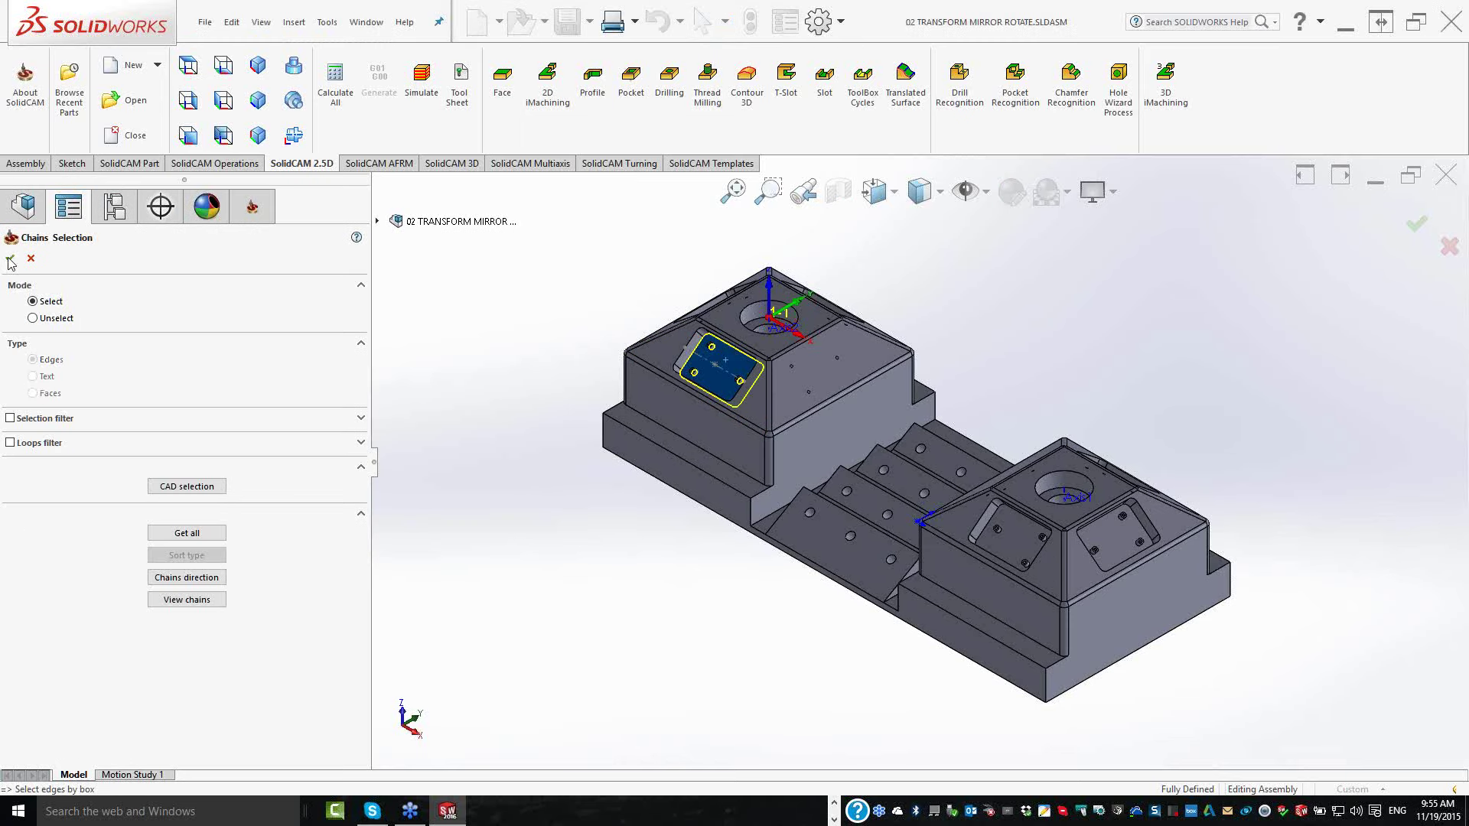
left_click(10, 260)
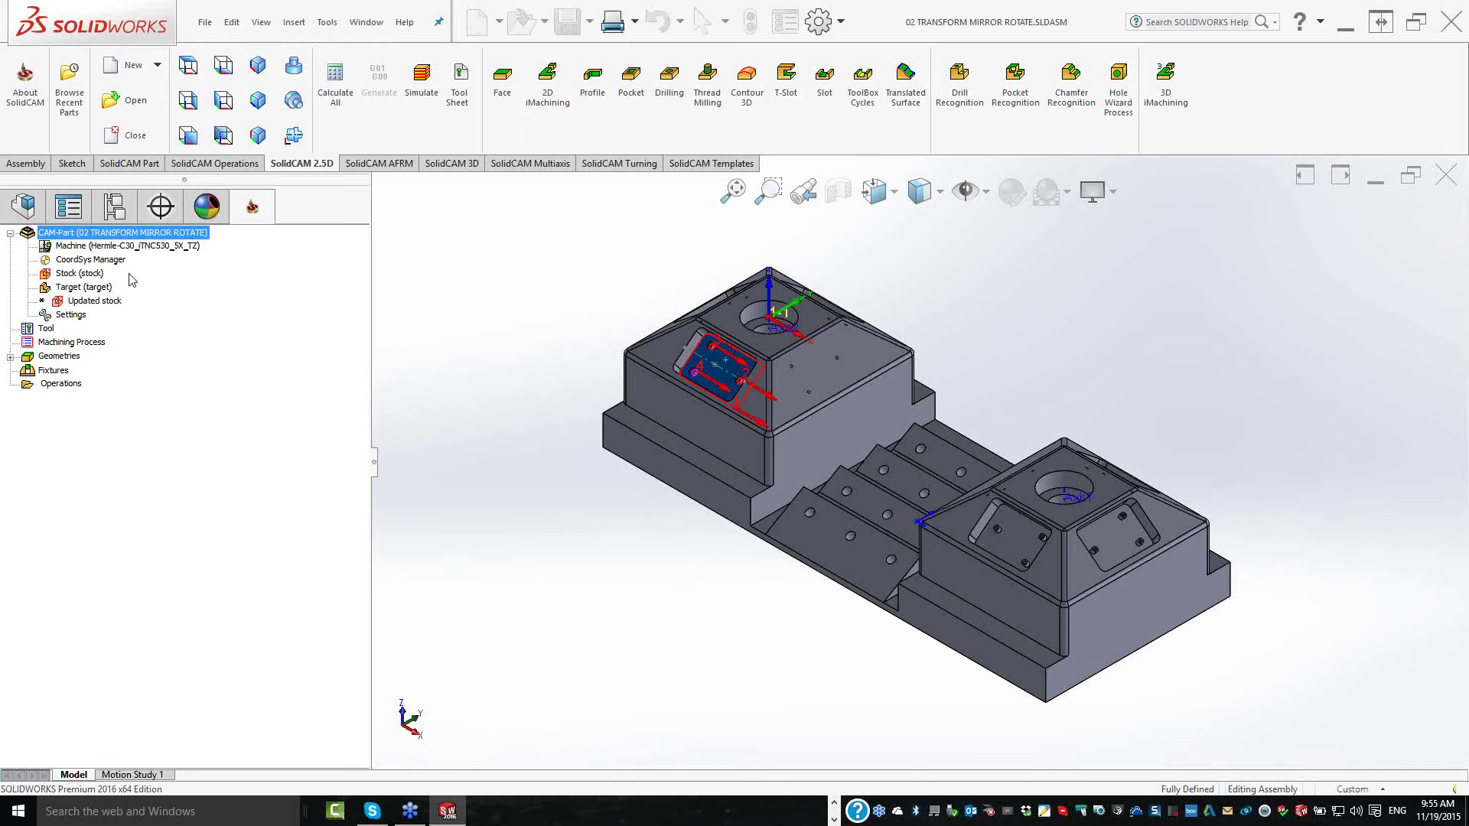
- Assign the 6 mm end mill and pick the upper milling level on the model
left_click(261, 336)
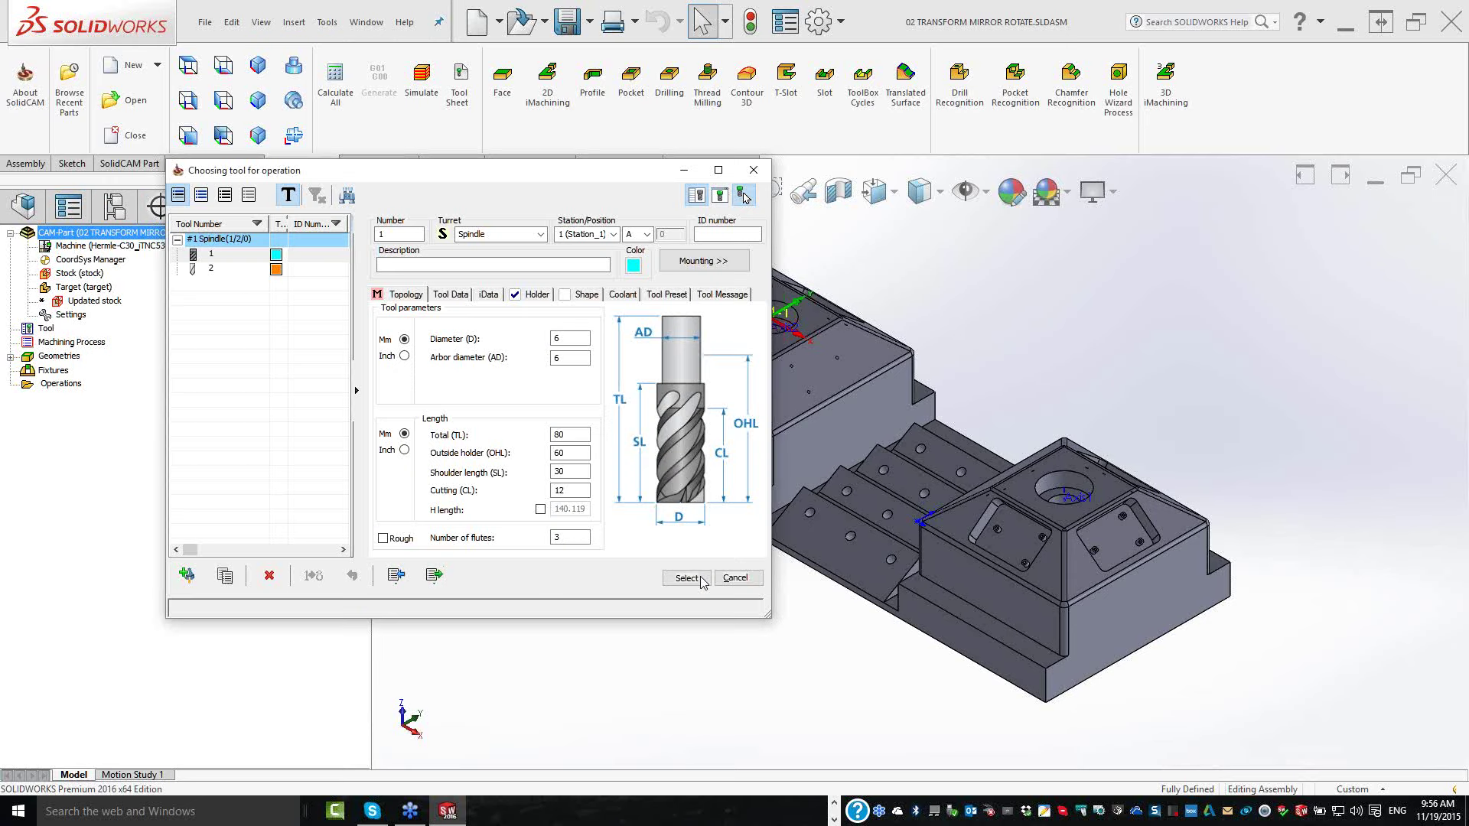
left_click(688, 578)
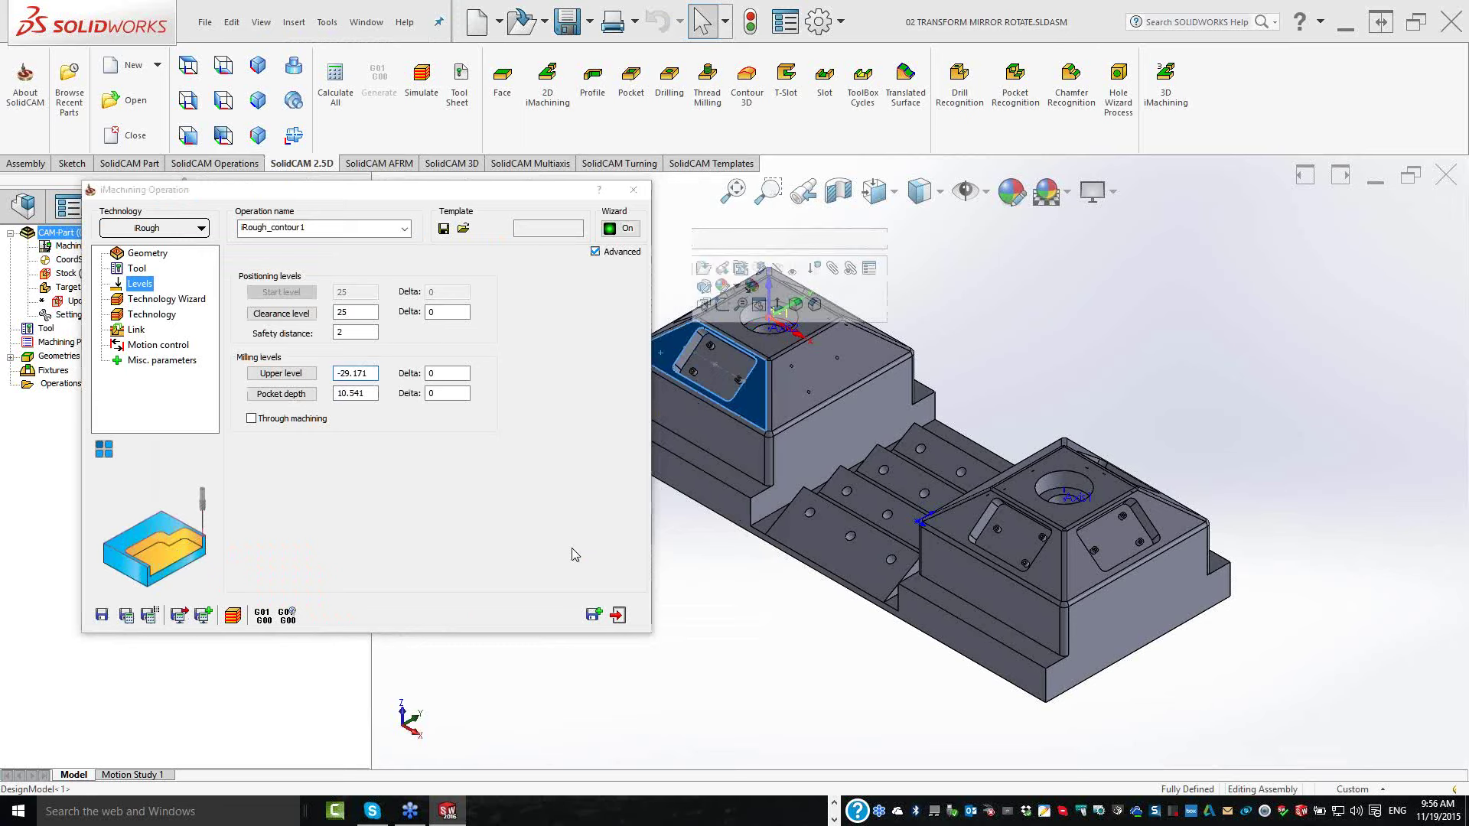
left_click(300, 376)
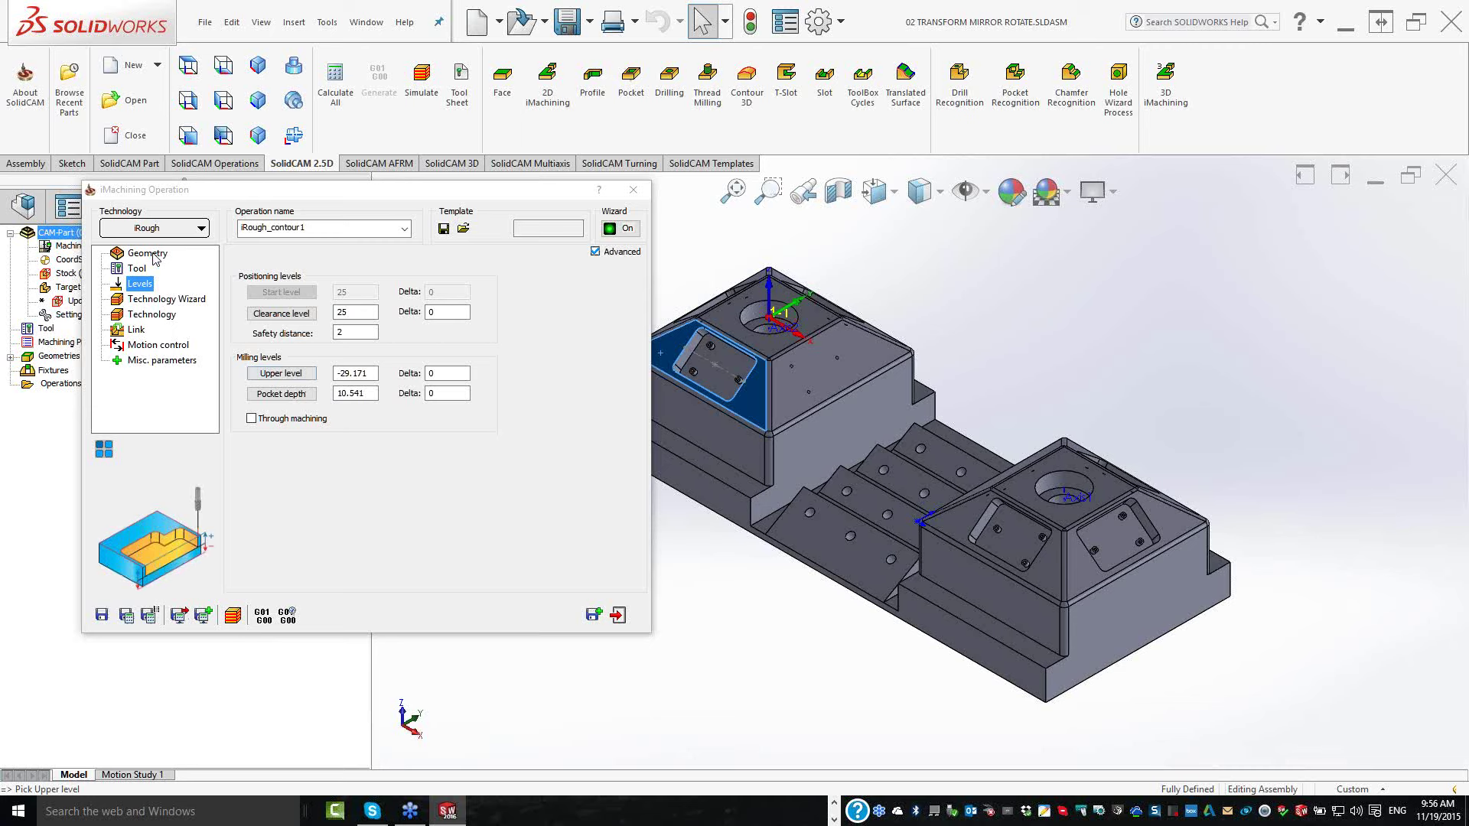
left_click(147, 253)
- Switch to MAC 1 (2- Position Pocket) and build four-chain geometry contour2 from the pocket edges
left_click(345, 297)
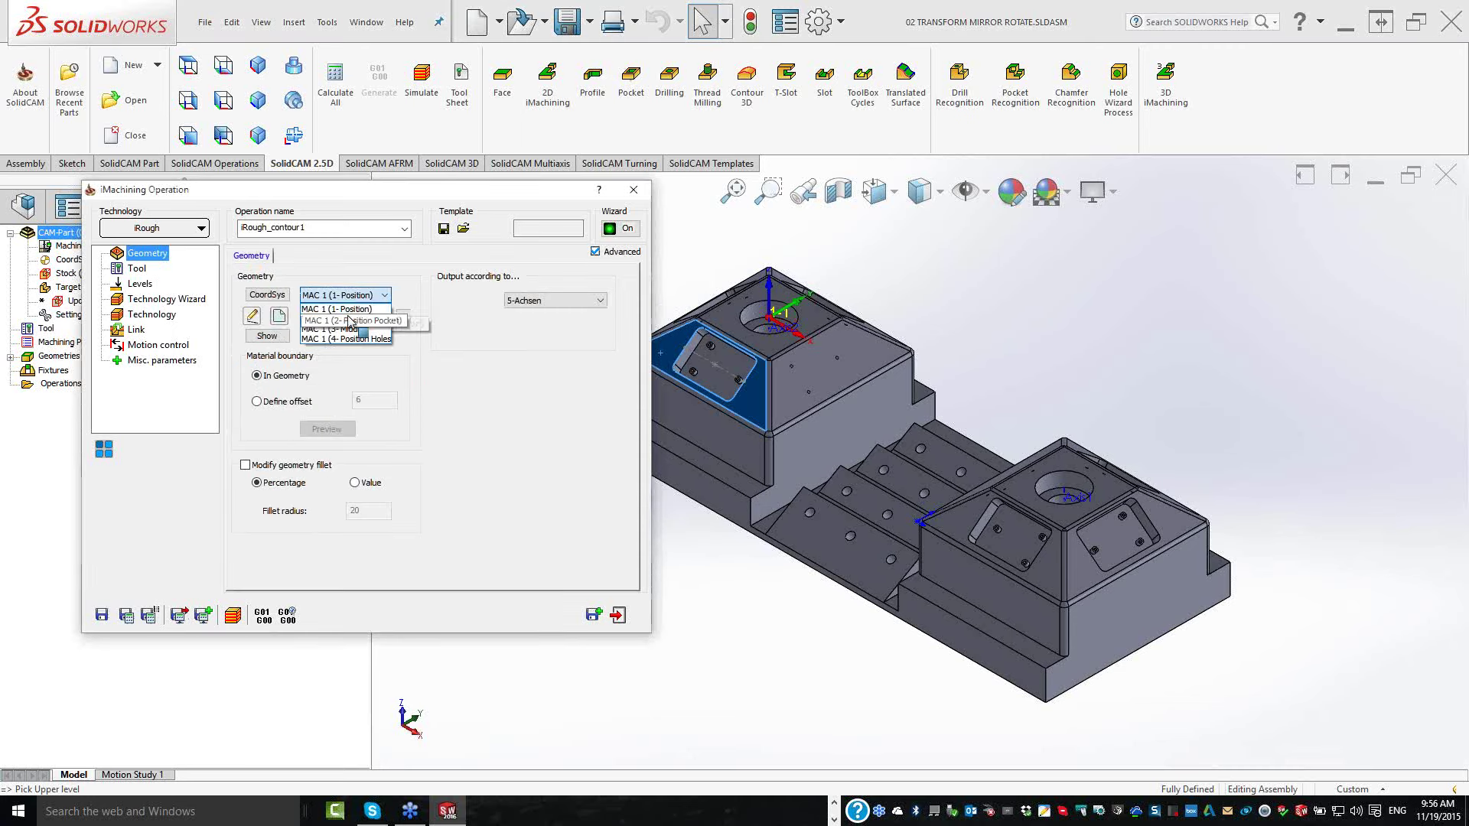
left_click(350, 321)
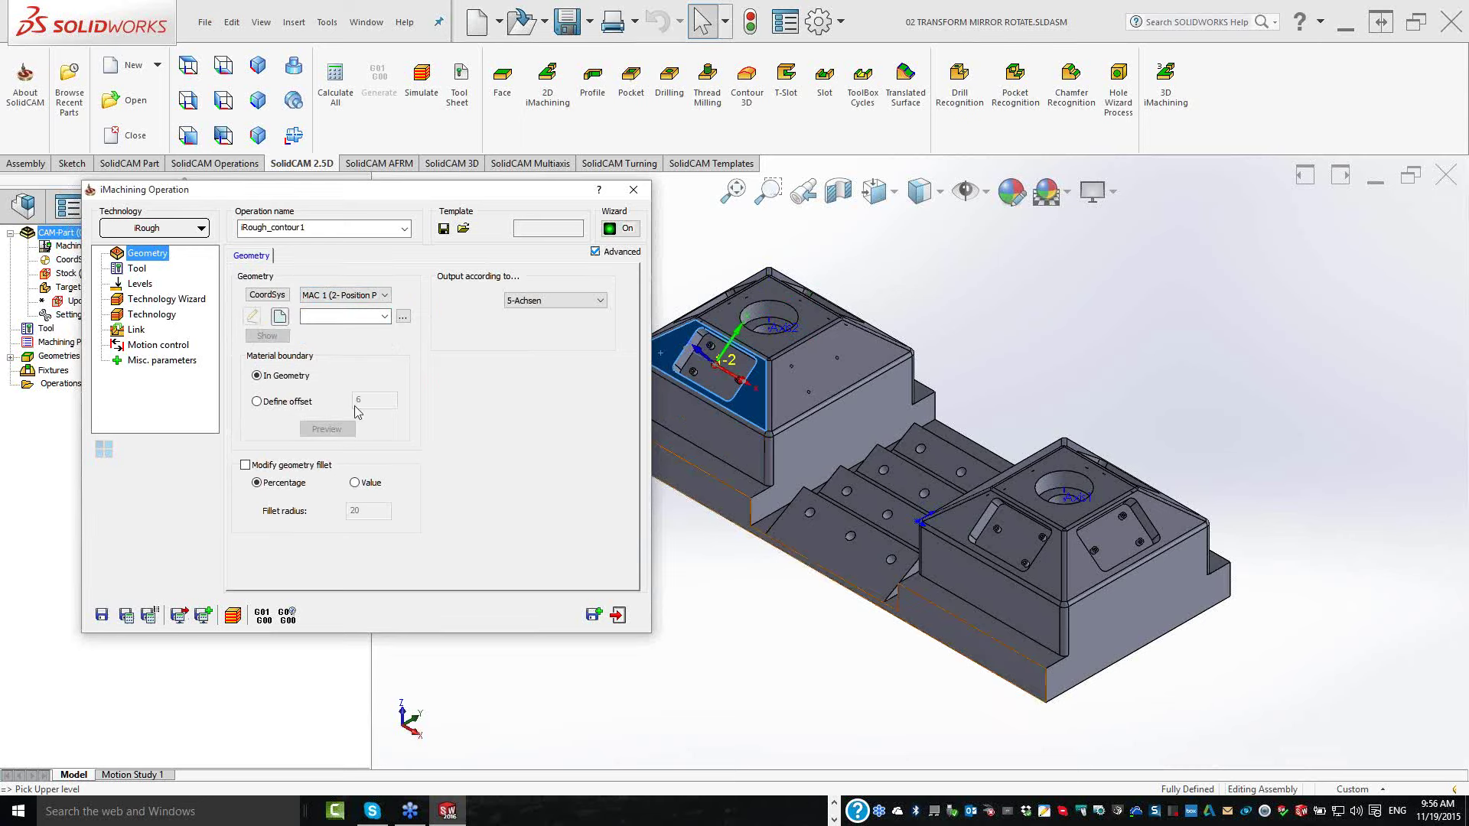
left_click(280, 317)
scroll(333, 749, "down", 5)
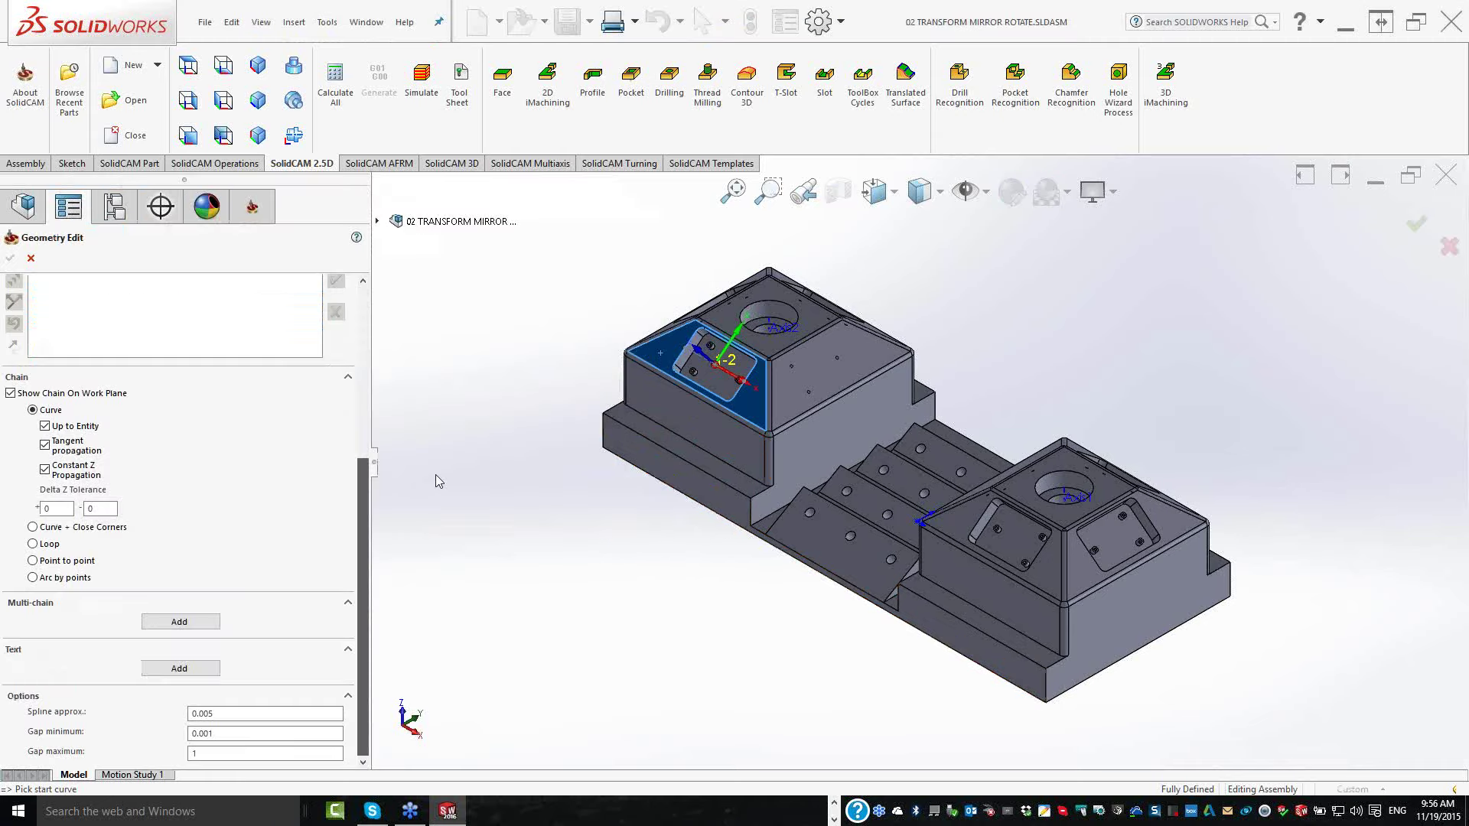
key("Escape")
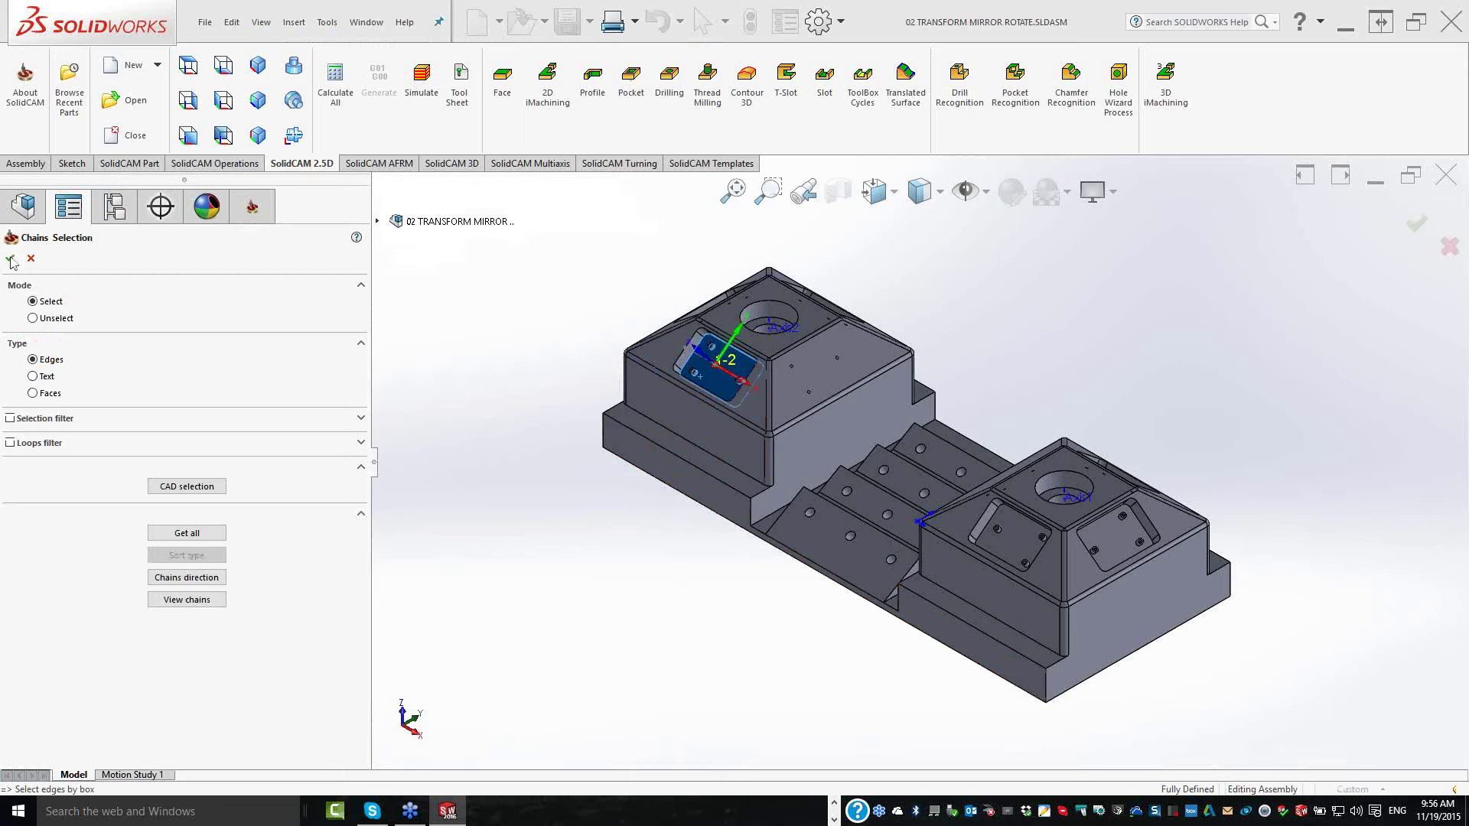
left_click(11, 259)
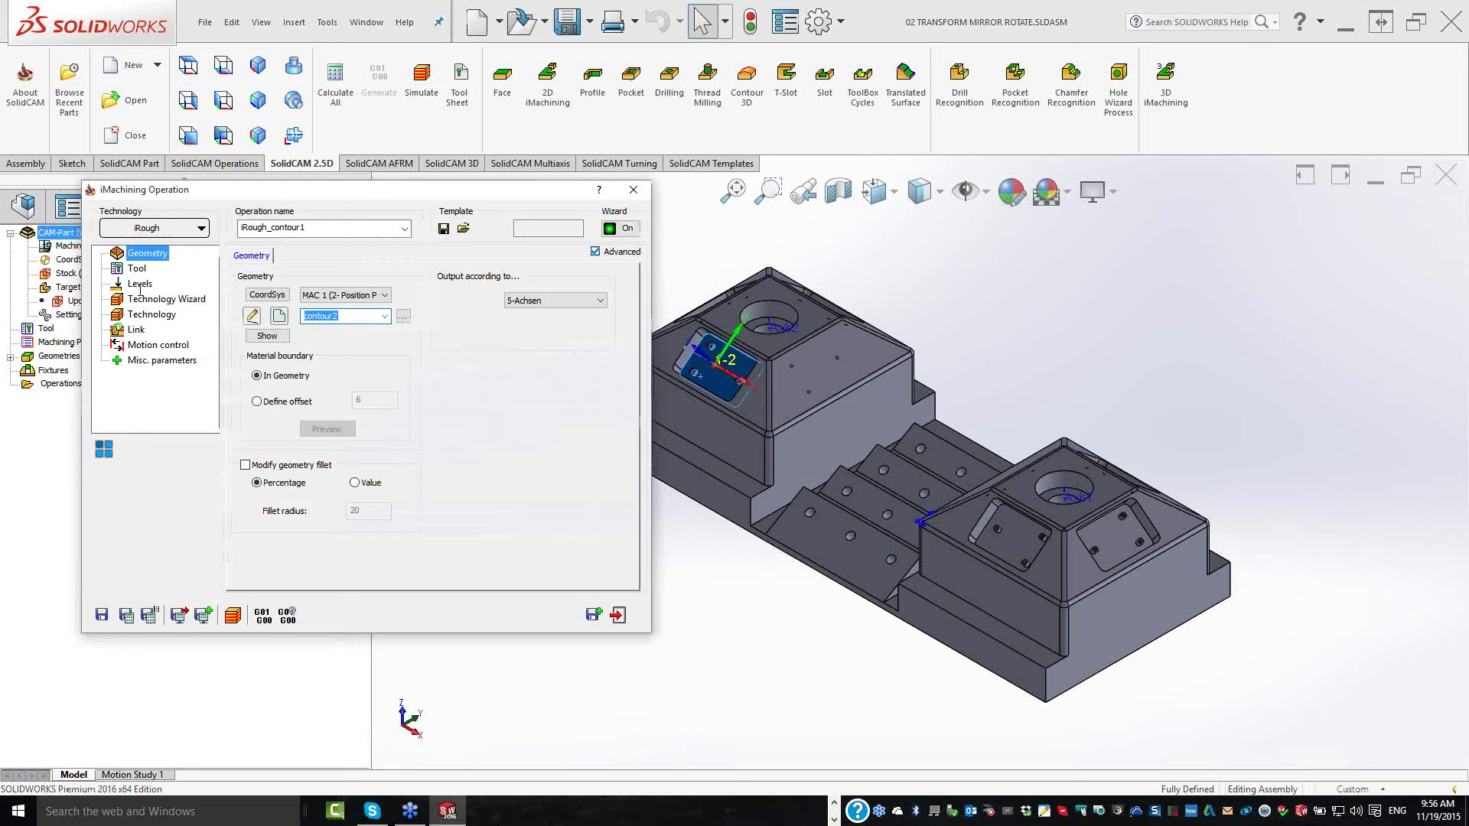
left_click(140, 285)
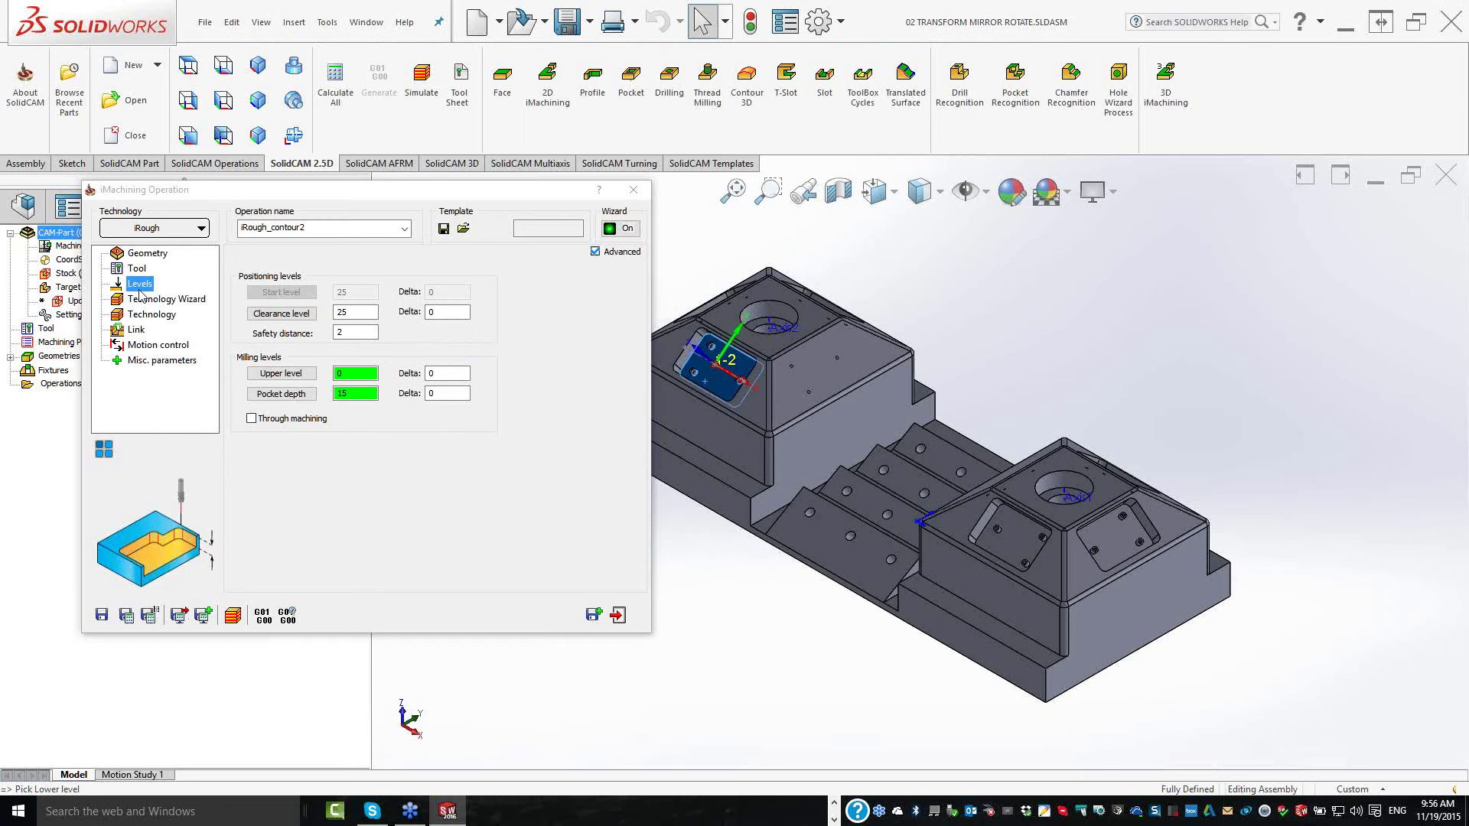
- Review the cutting conditions, then save and calculate the iRough_contour2 pocket toolpath, 15 deep from level 0
left_click(145, 299)
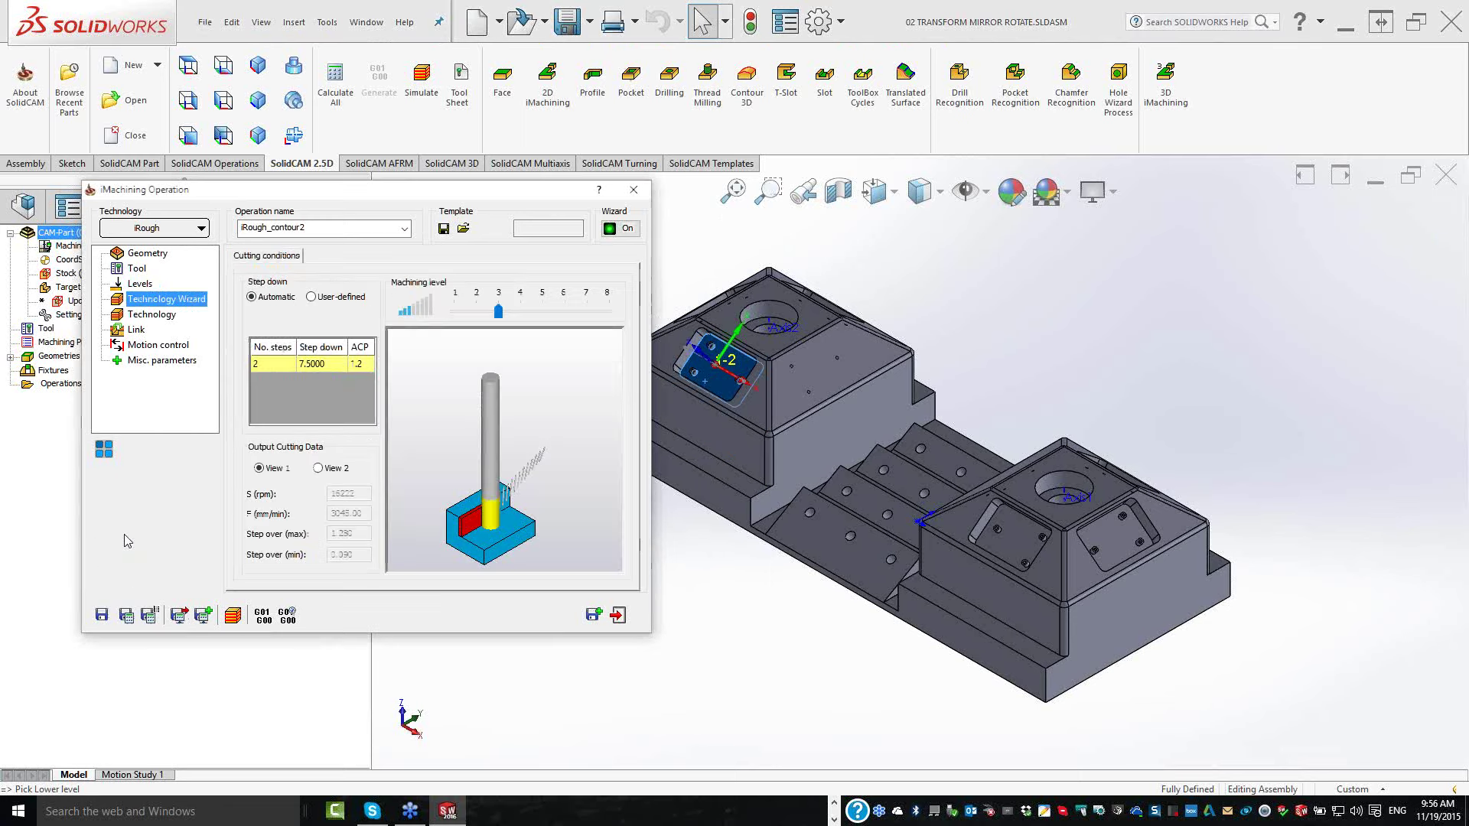
left_click(127, 620)
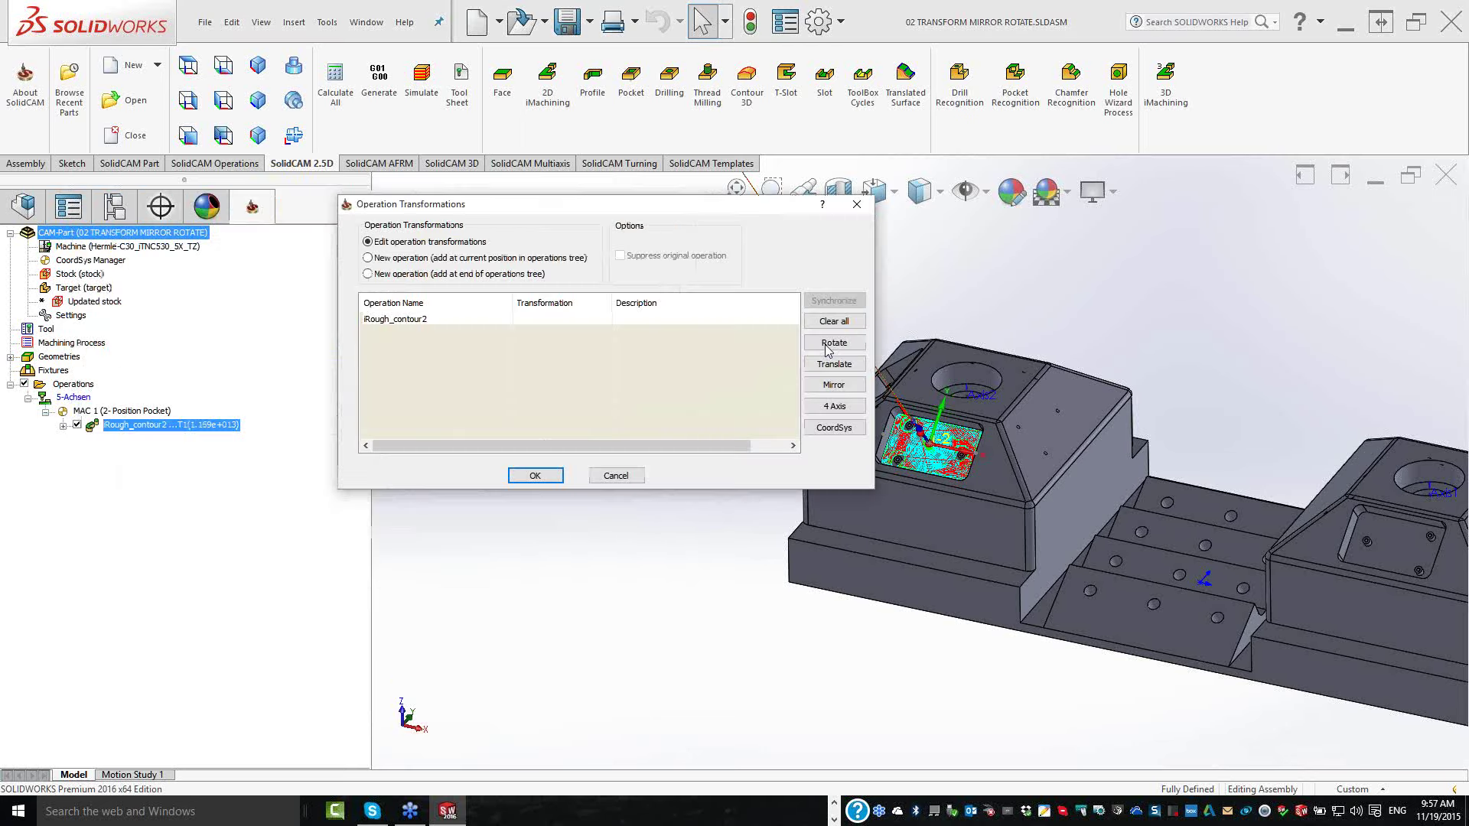
- Set up a Rotate Delta transformation of 3 rotations at 90° about a custom axis
left_click(833, 346)
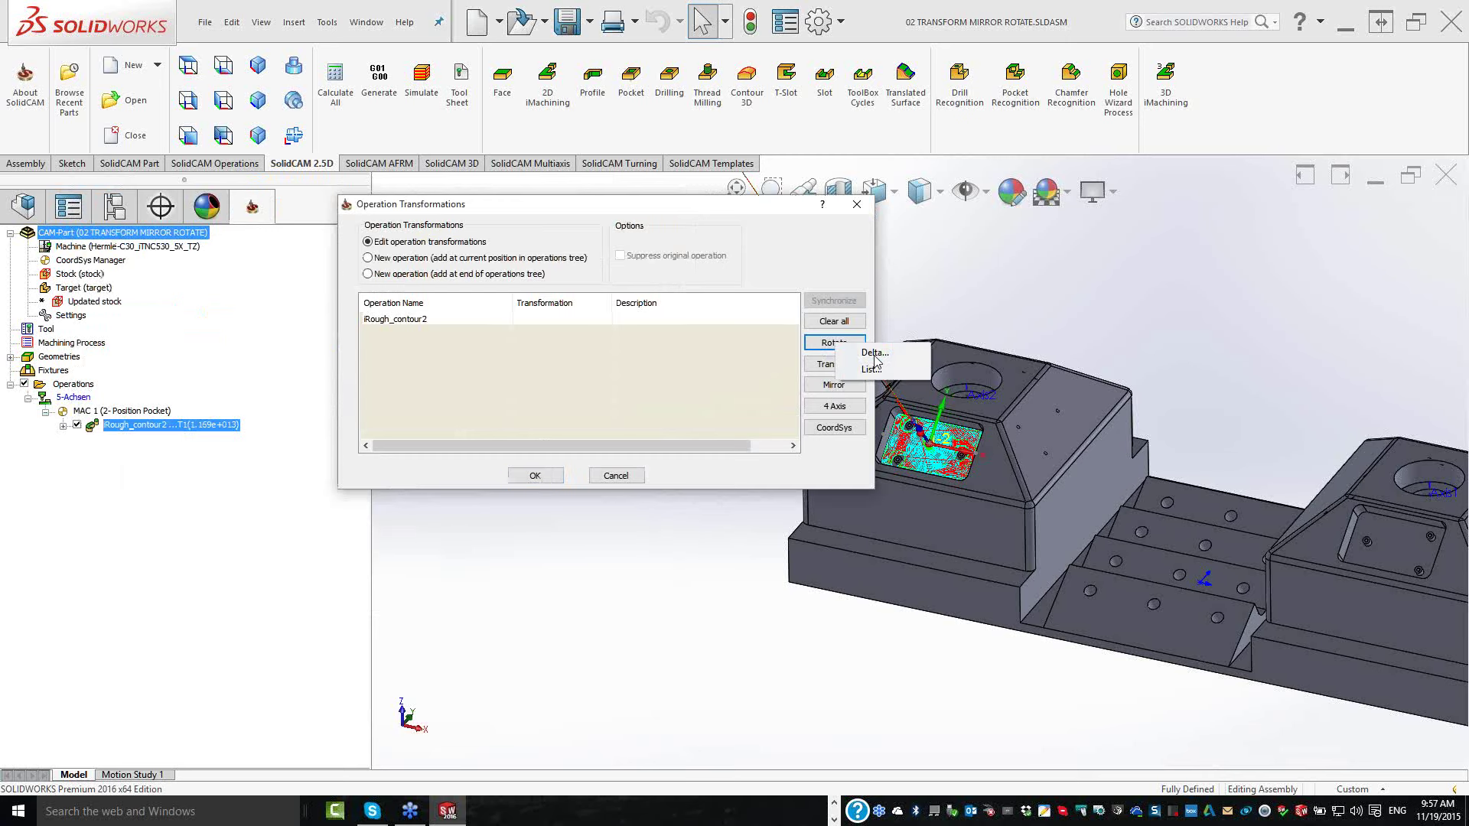
left_click(875, 353)
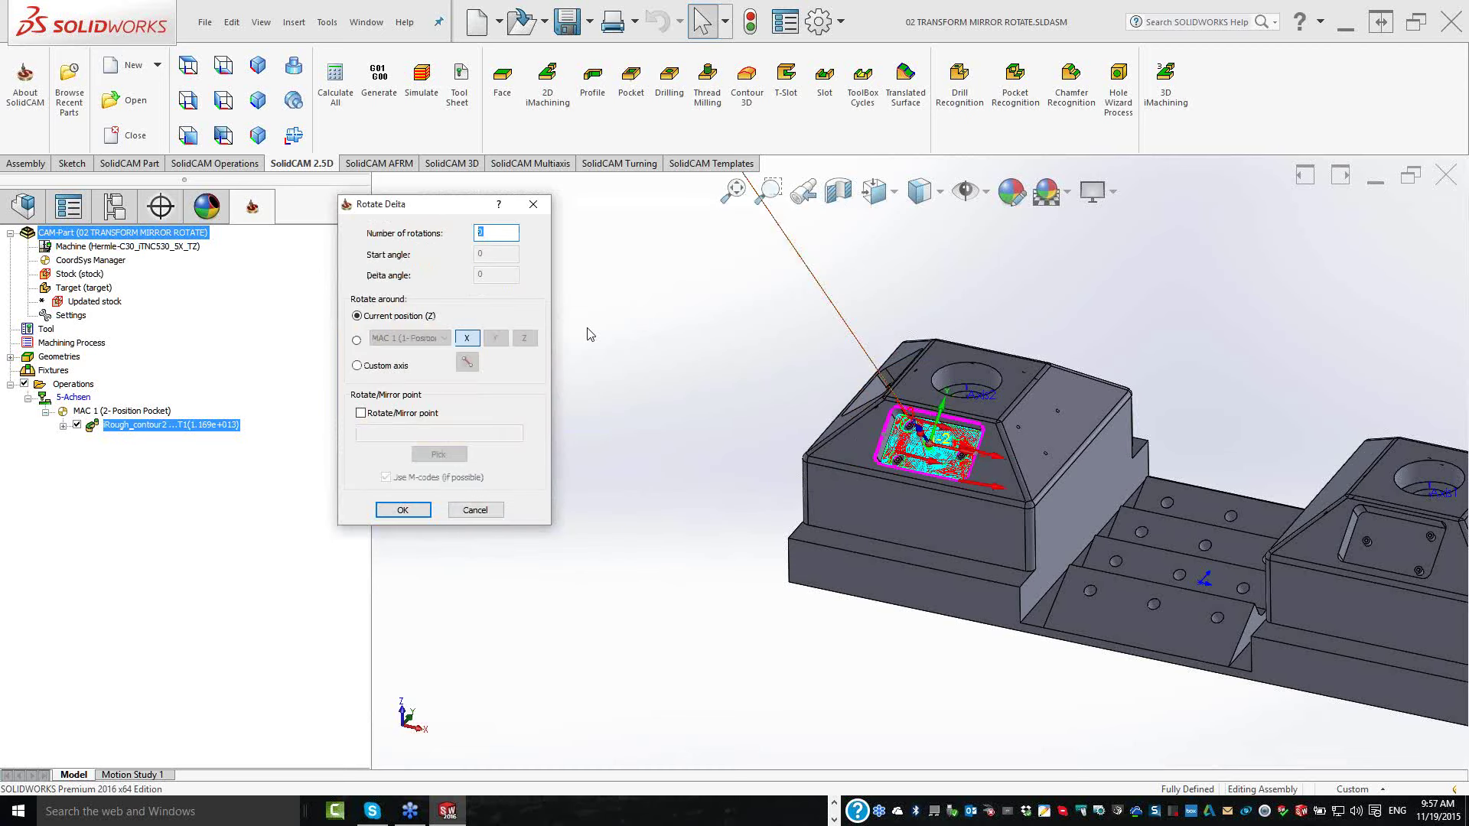
type("3")
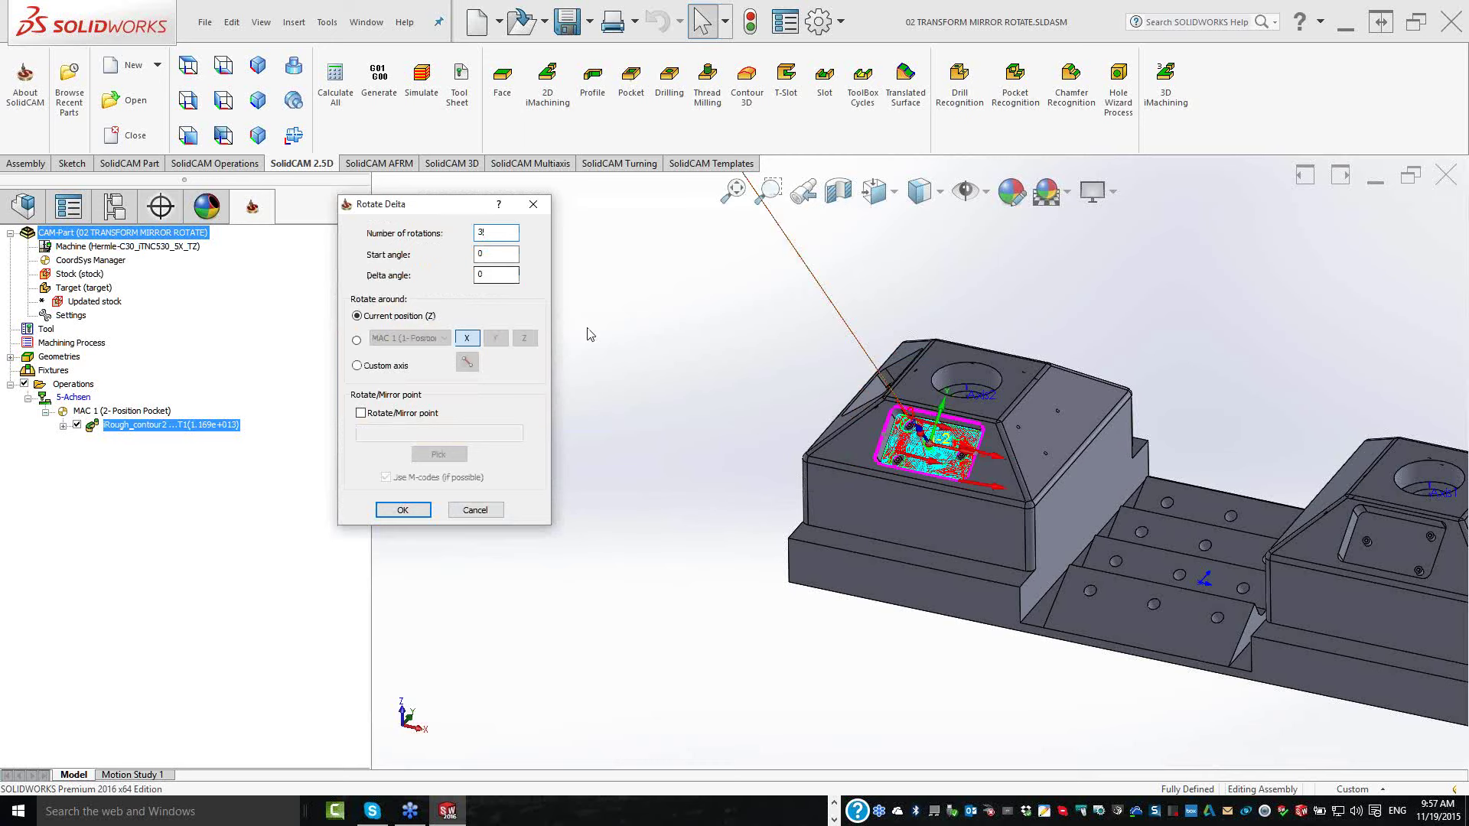
key("Tab")
key("Tab")
type("90")
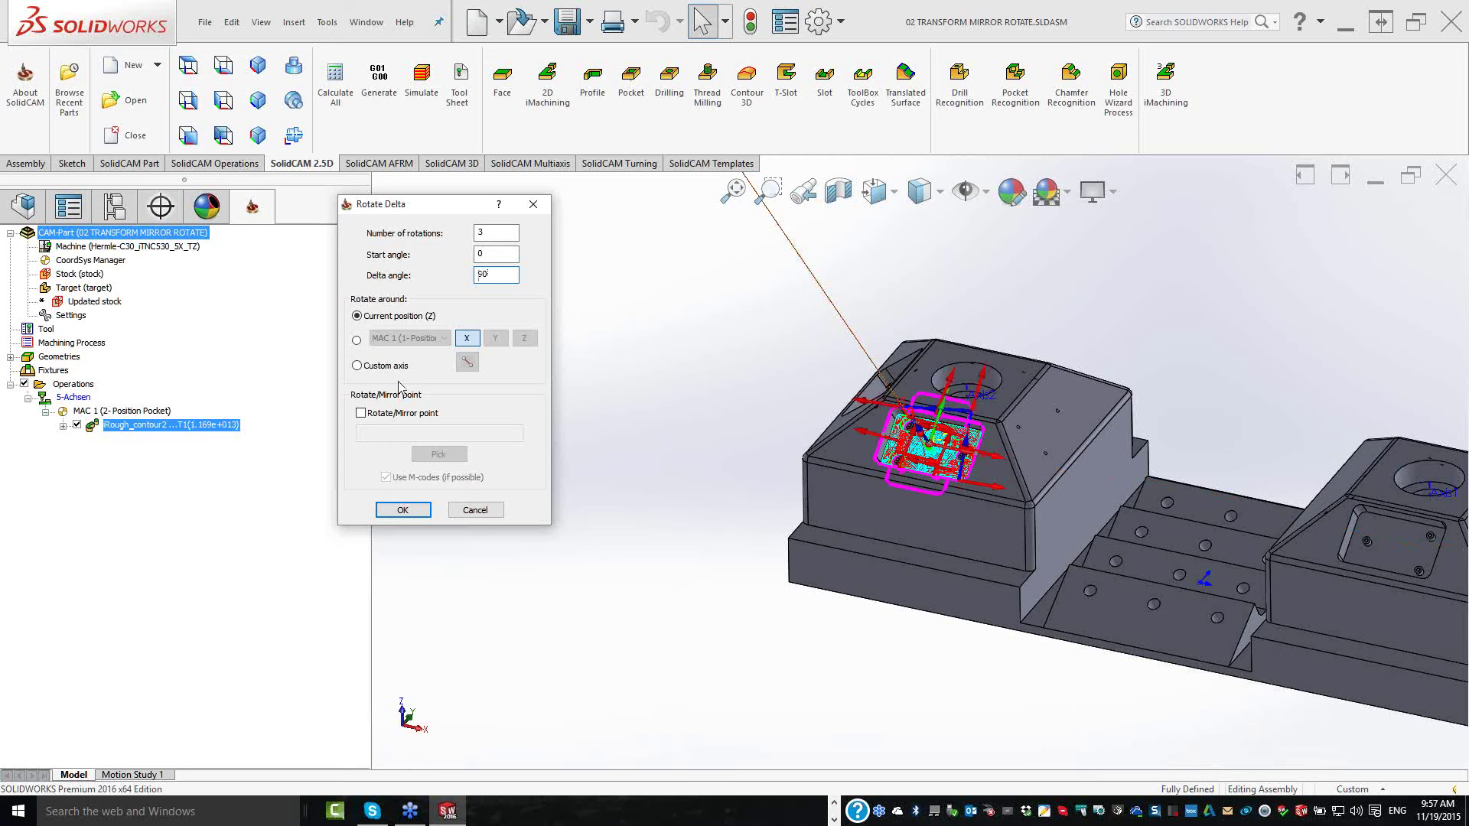
left_click(357, 366)
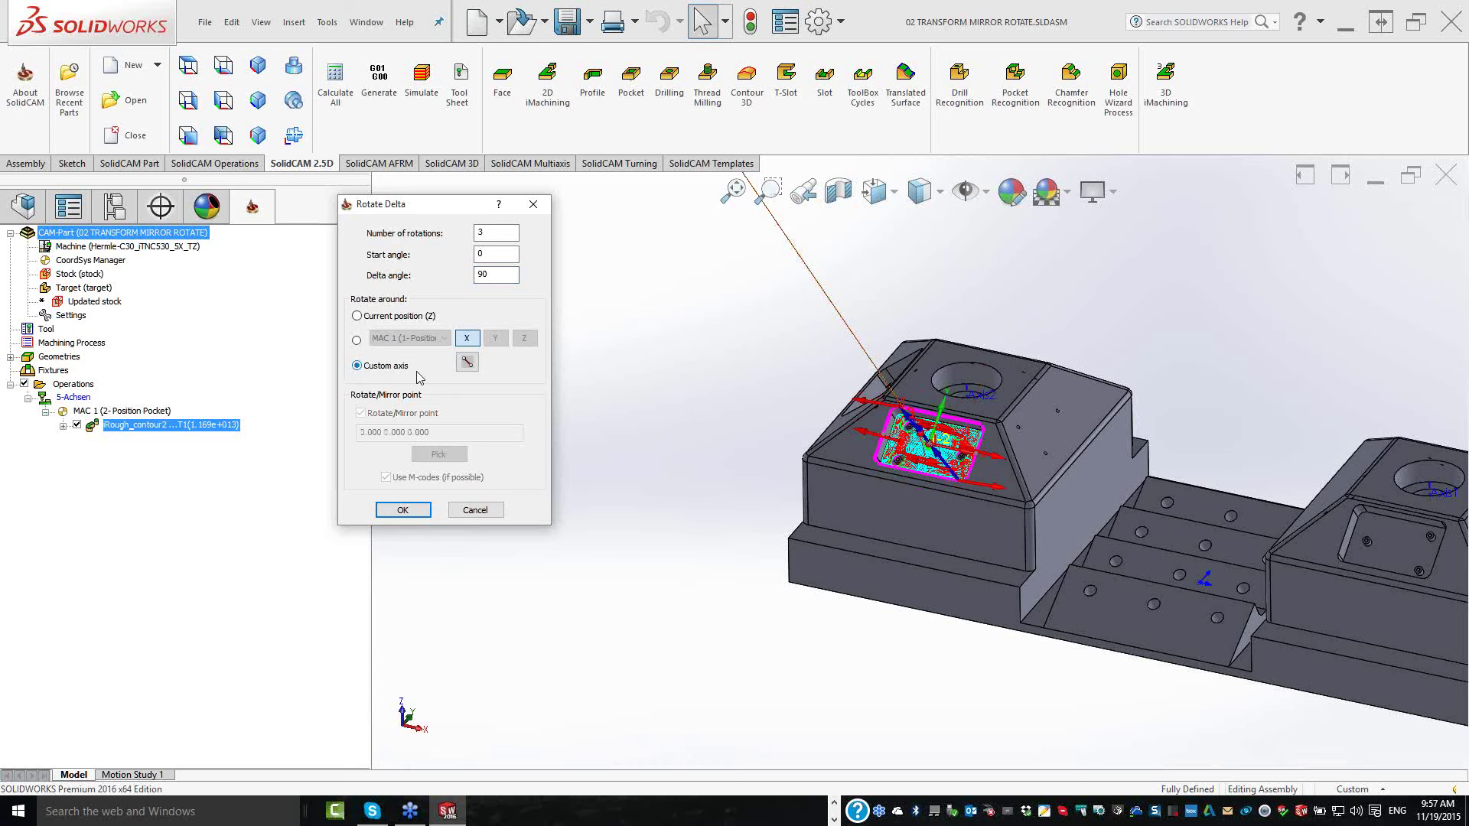
left_click(467, 363)
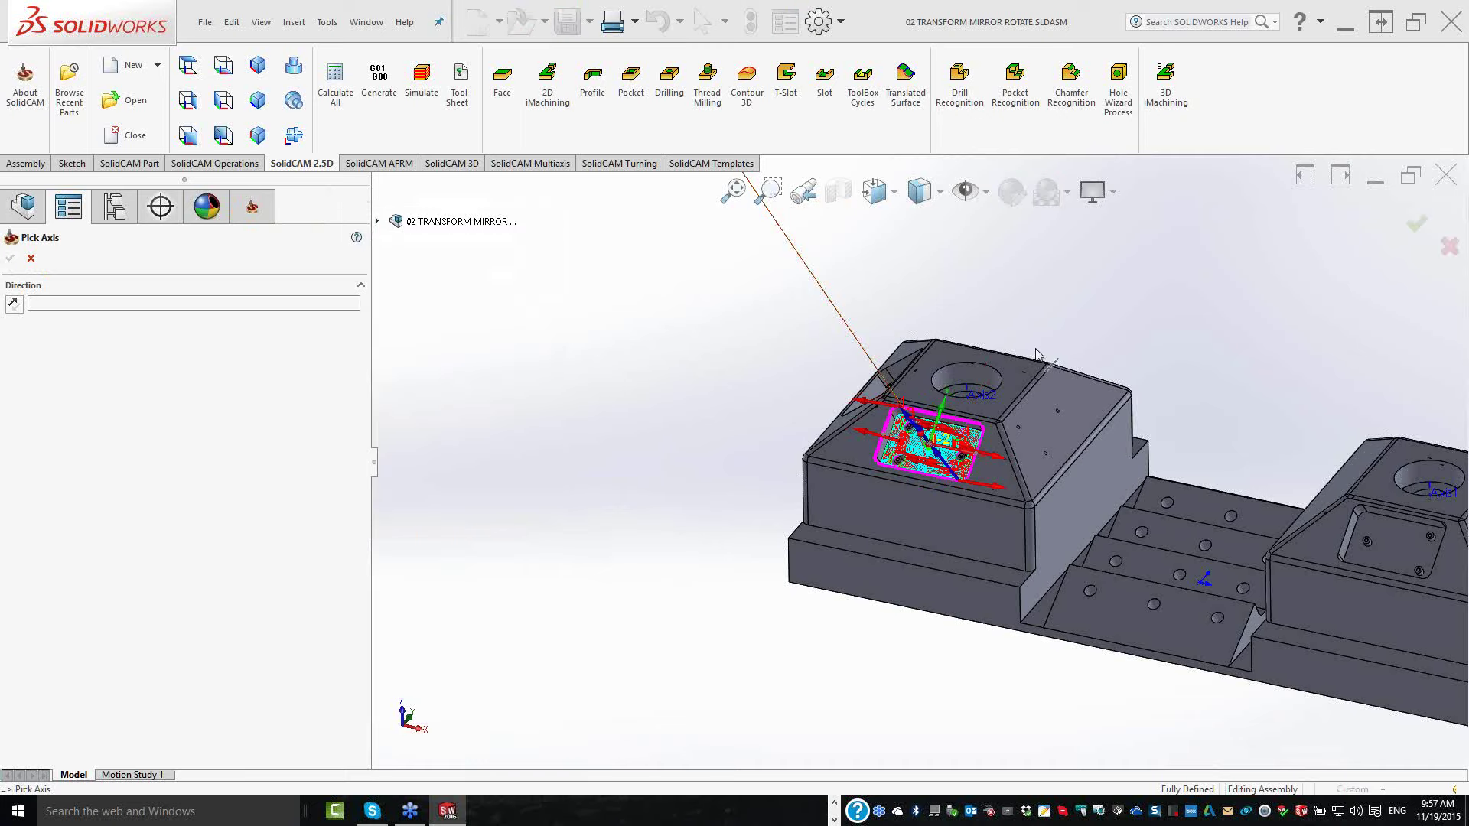
- Use the hole's Axis2, reversed to point downward, as the custom rotation axis
scroll(1037, 354, "down", 3)
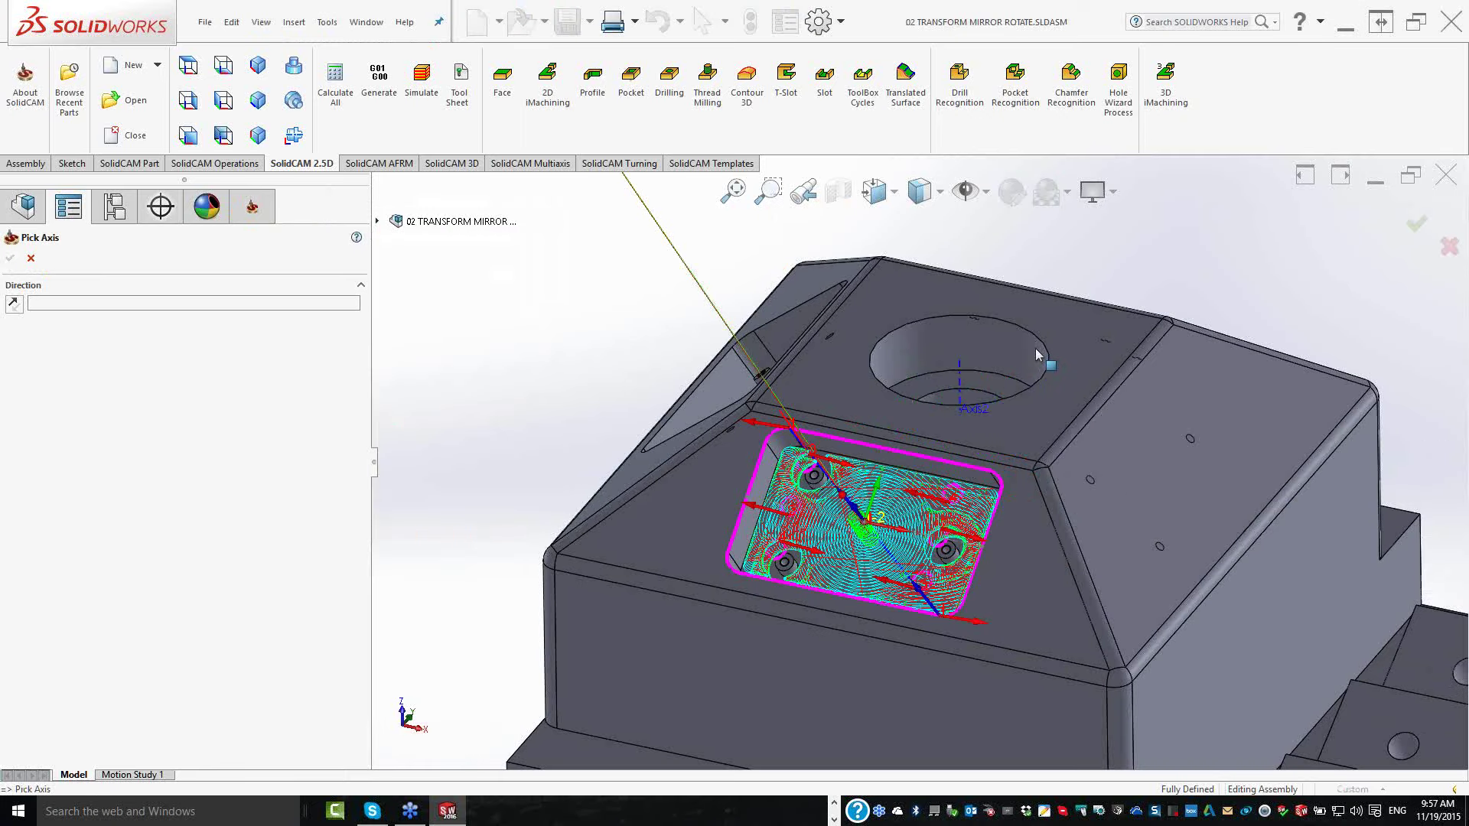
scroll(1036, 354, "down", 2)
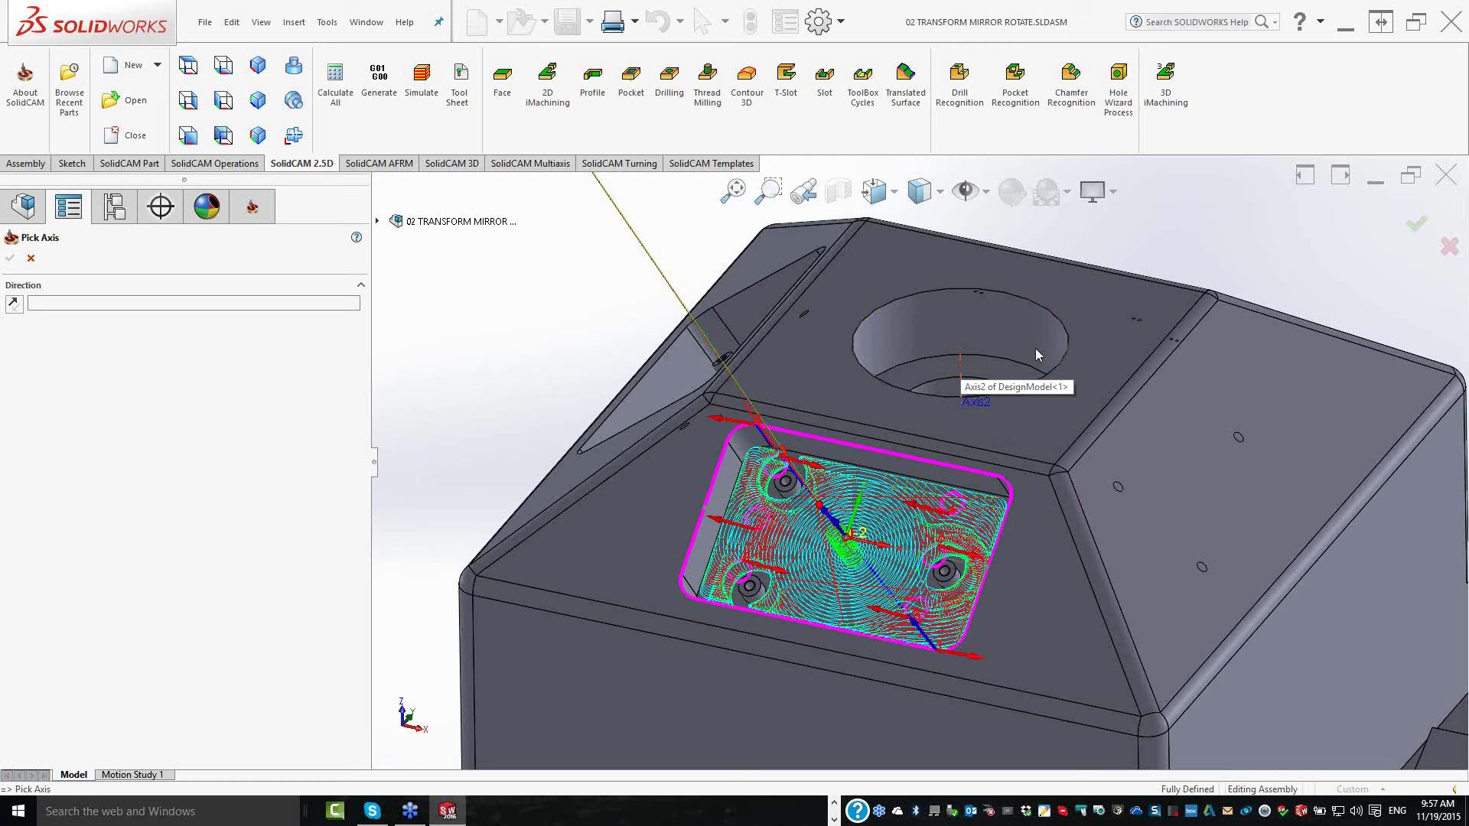
left_click(1036, 354)
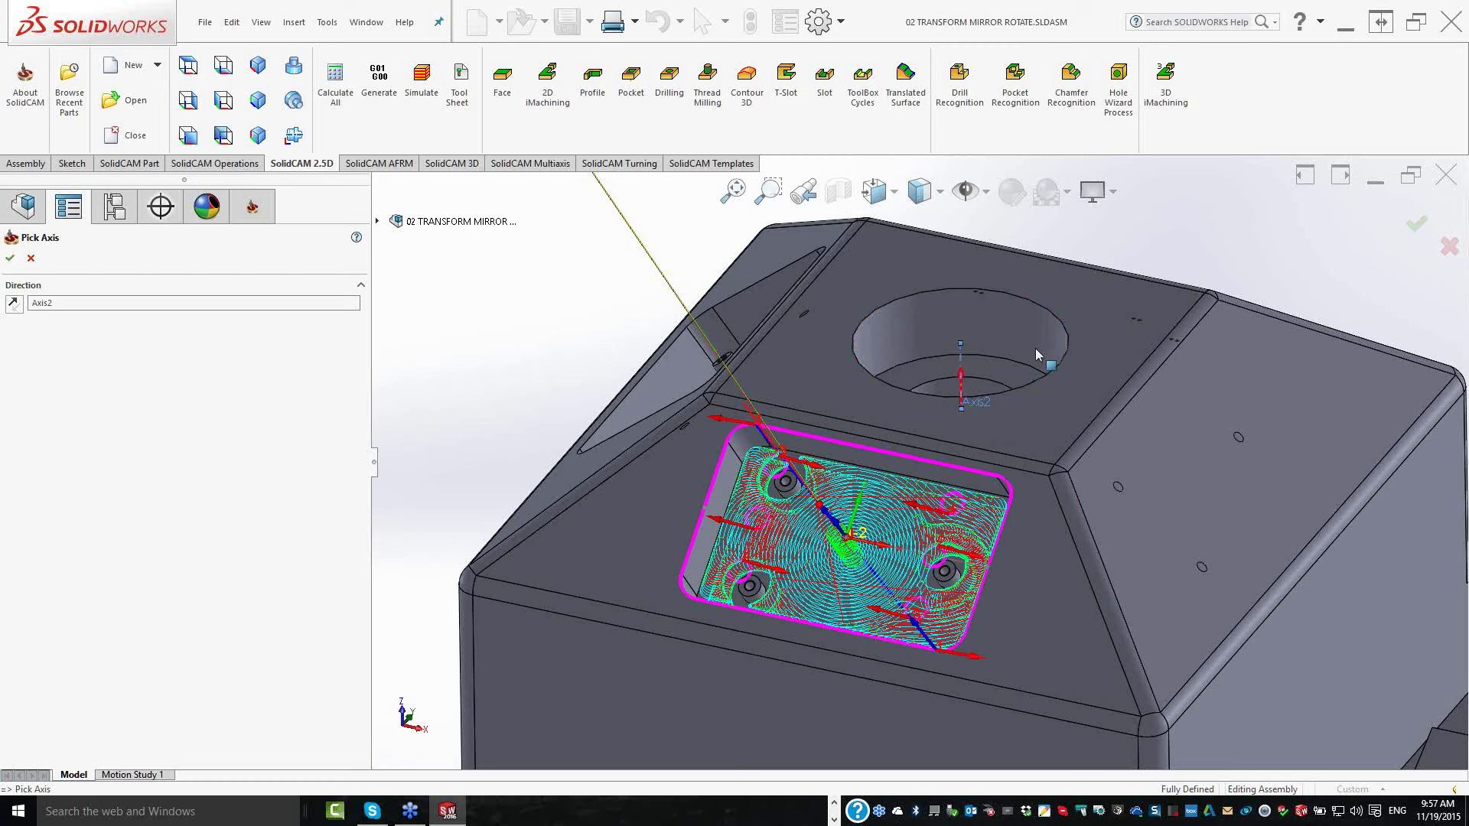
left_click(15, 306)
key("Return")
scroll(832, 484, "up", 5)
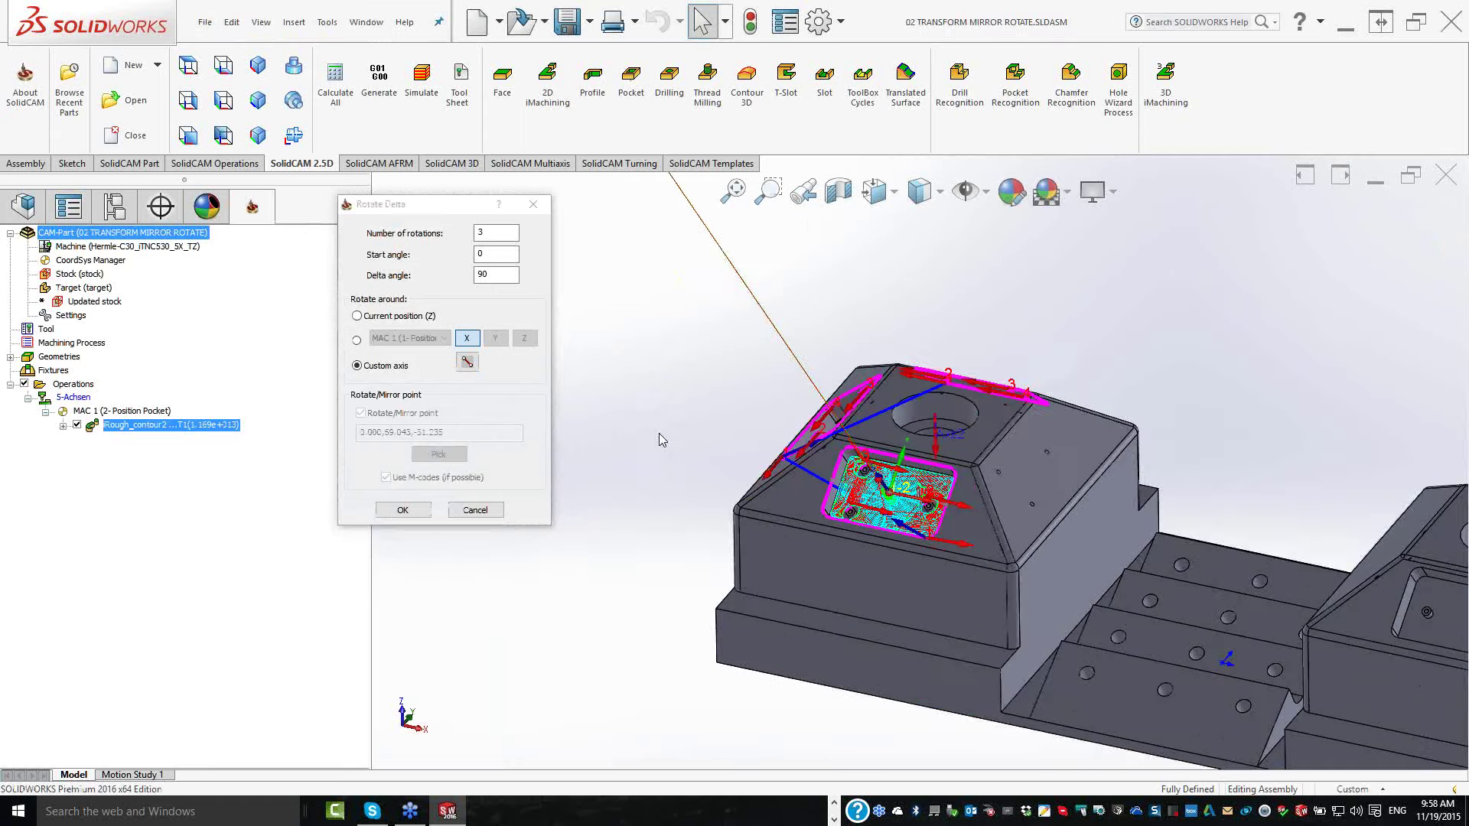
- Accept the 3 × 90° rotation, recalculate iRough_contour2, and check the copies on the left block's faces
scroll(663, 439, "up", 2)
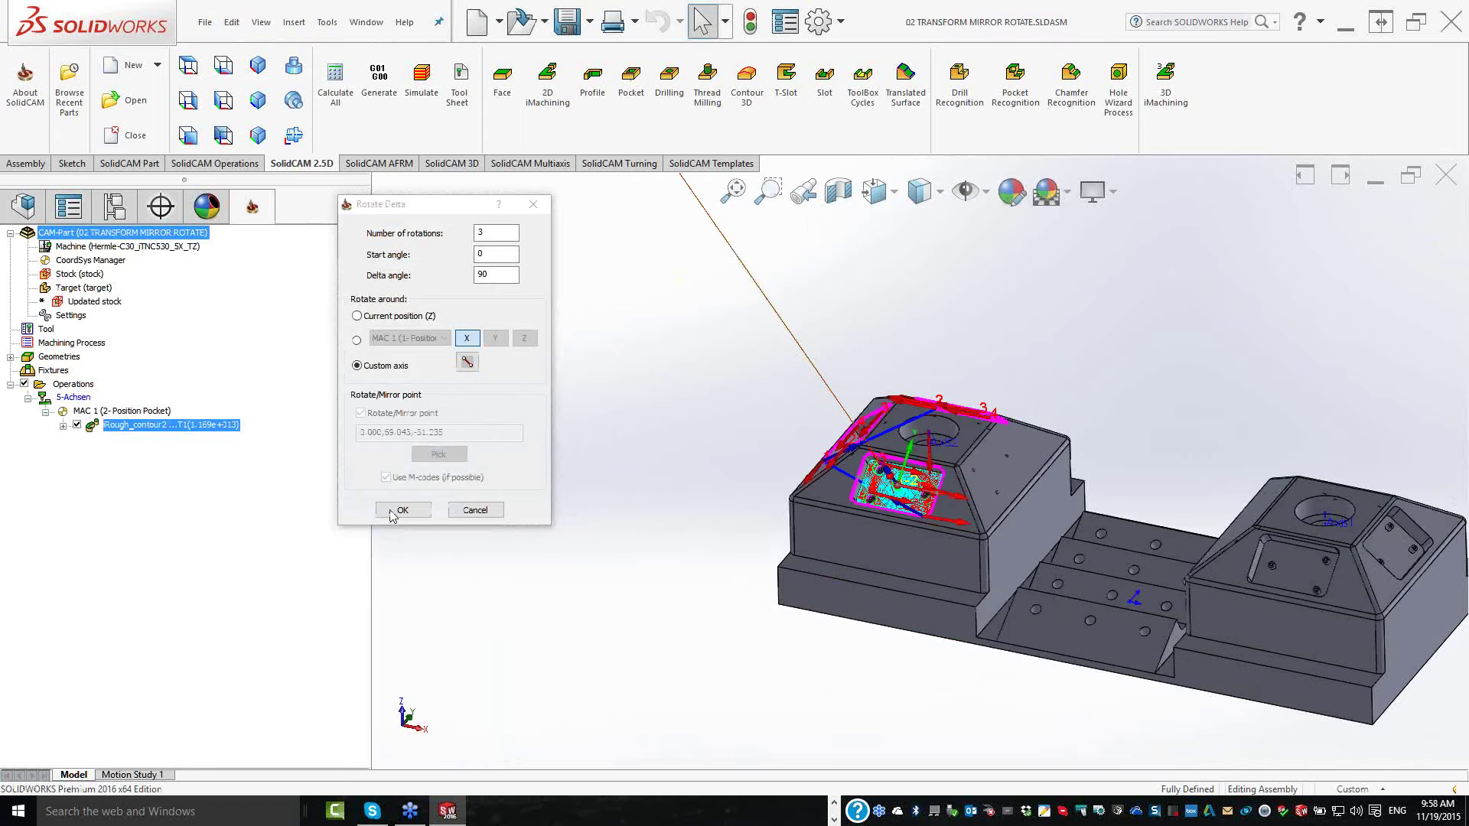
left_click(401, 510)
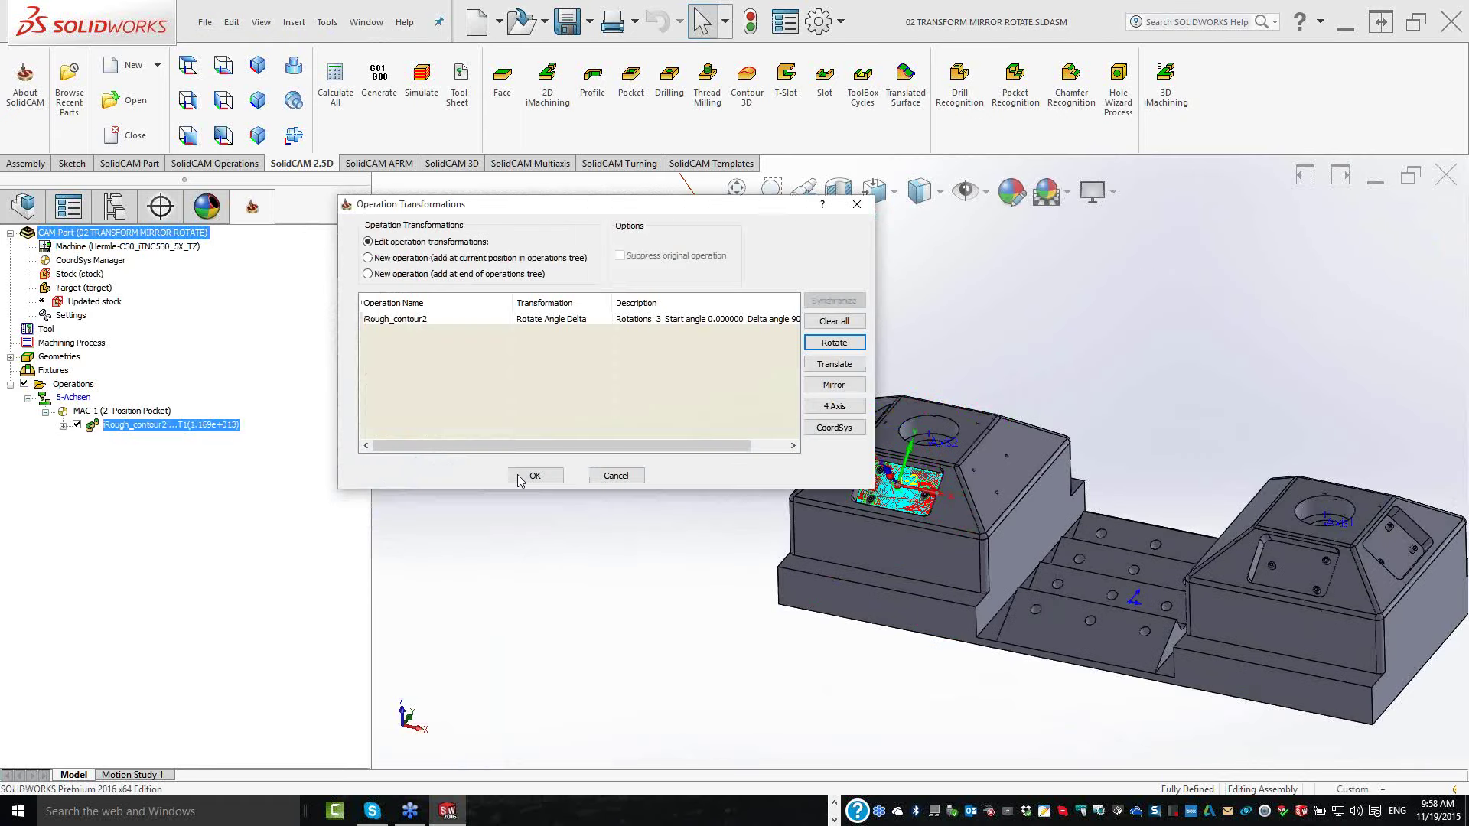
left_click(533, 476)
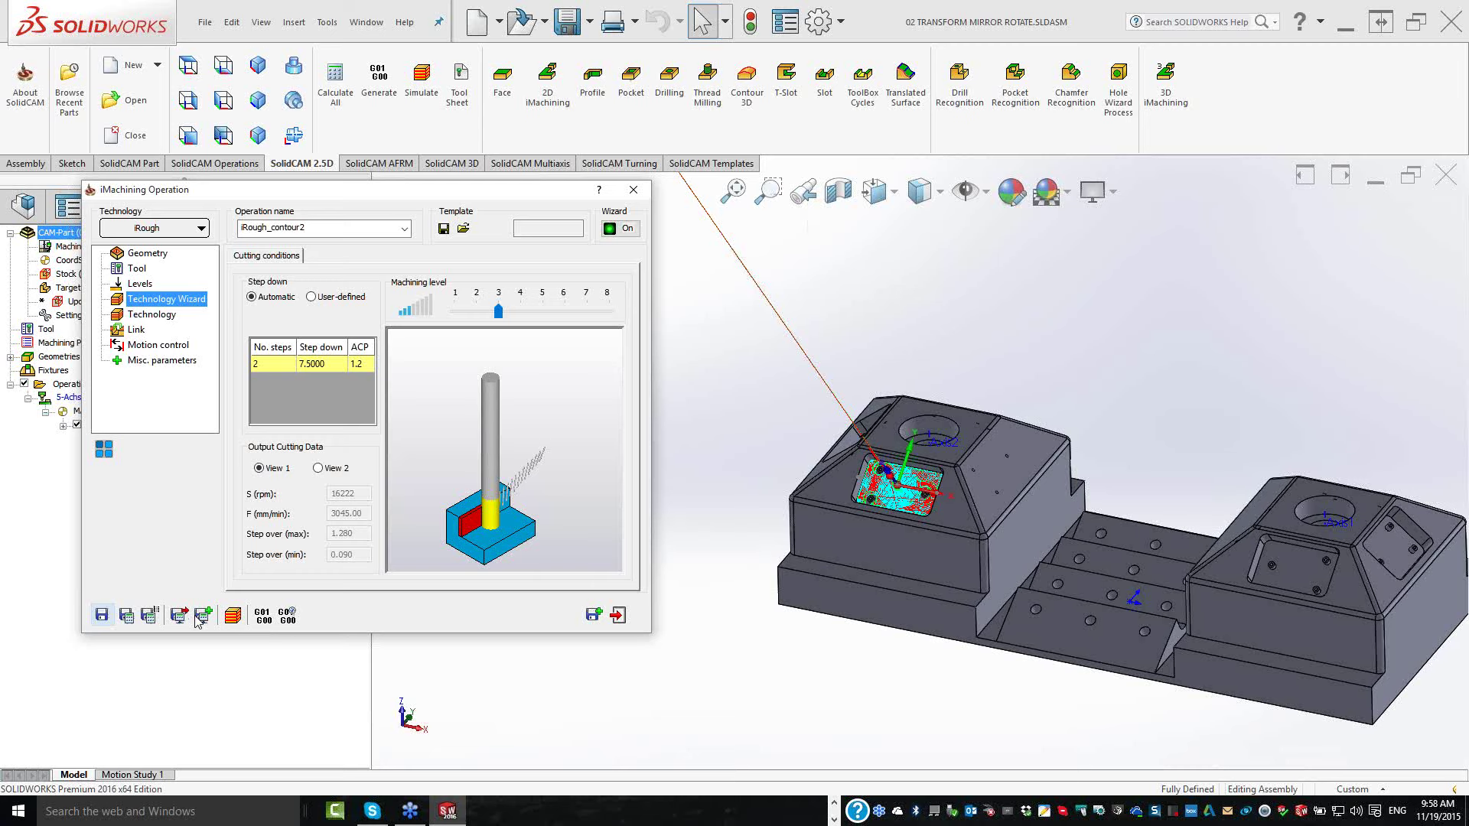
left_click(200, 616)
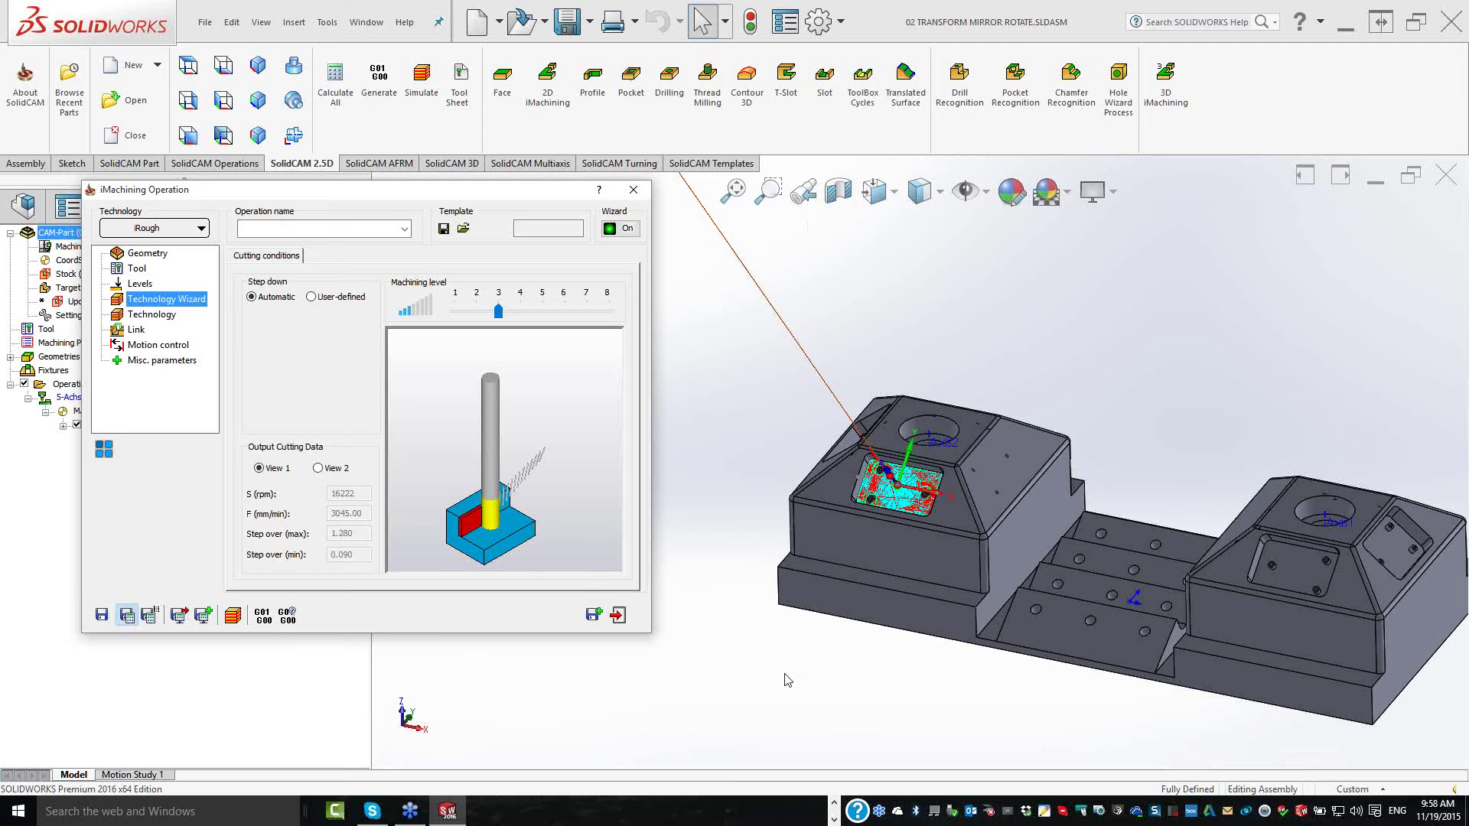
left_click(844, 686)
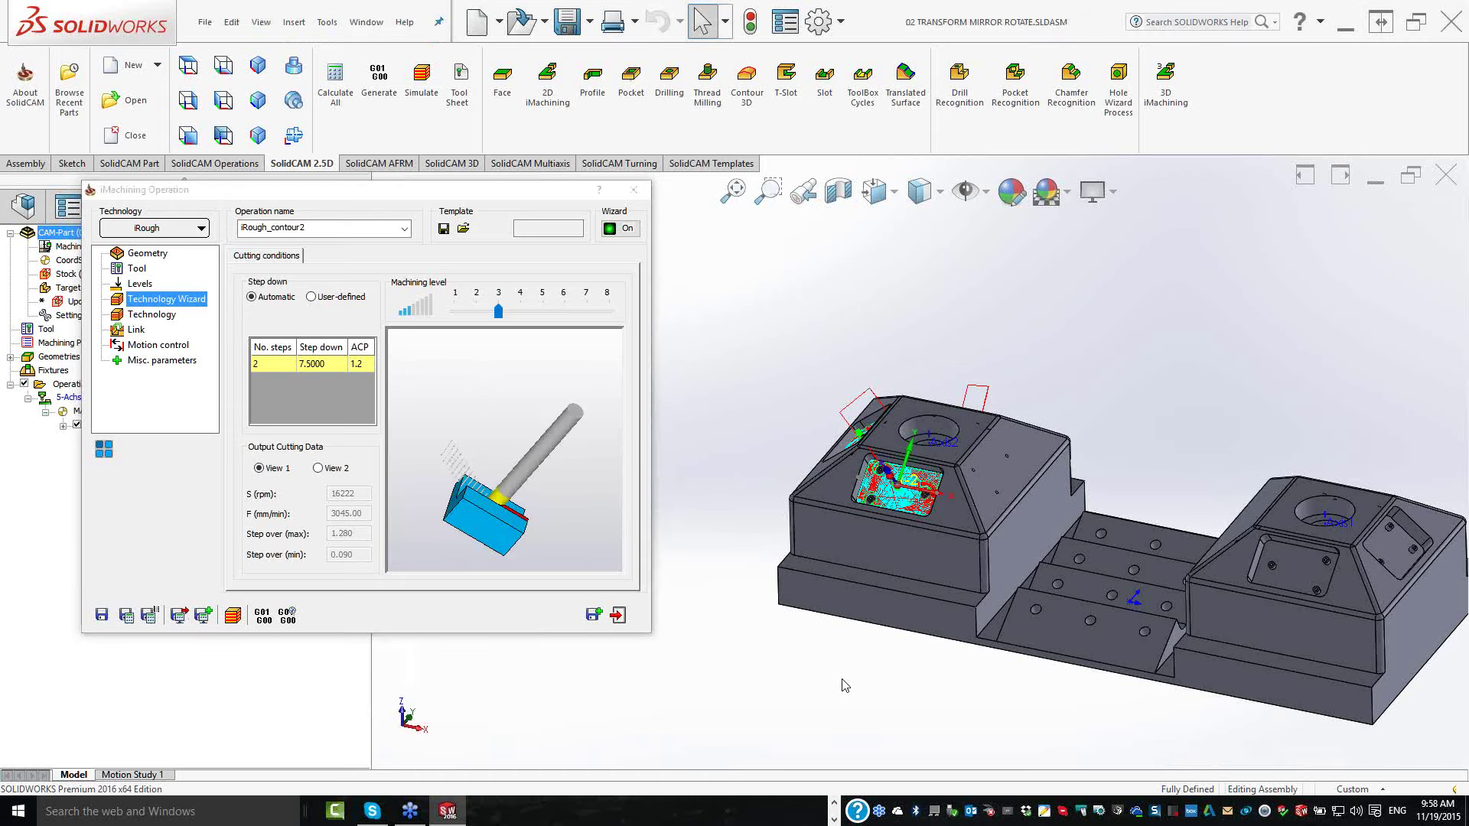
key("Left")
key("Left")
key("Left")
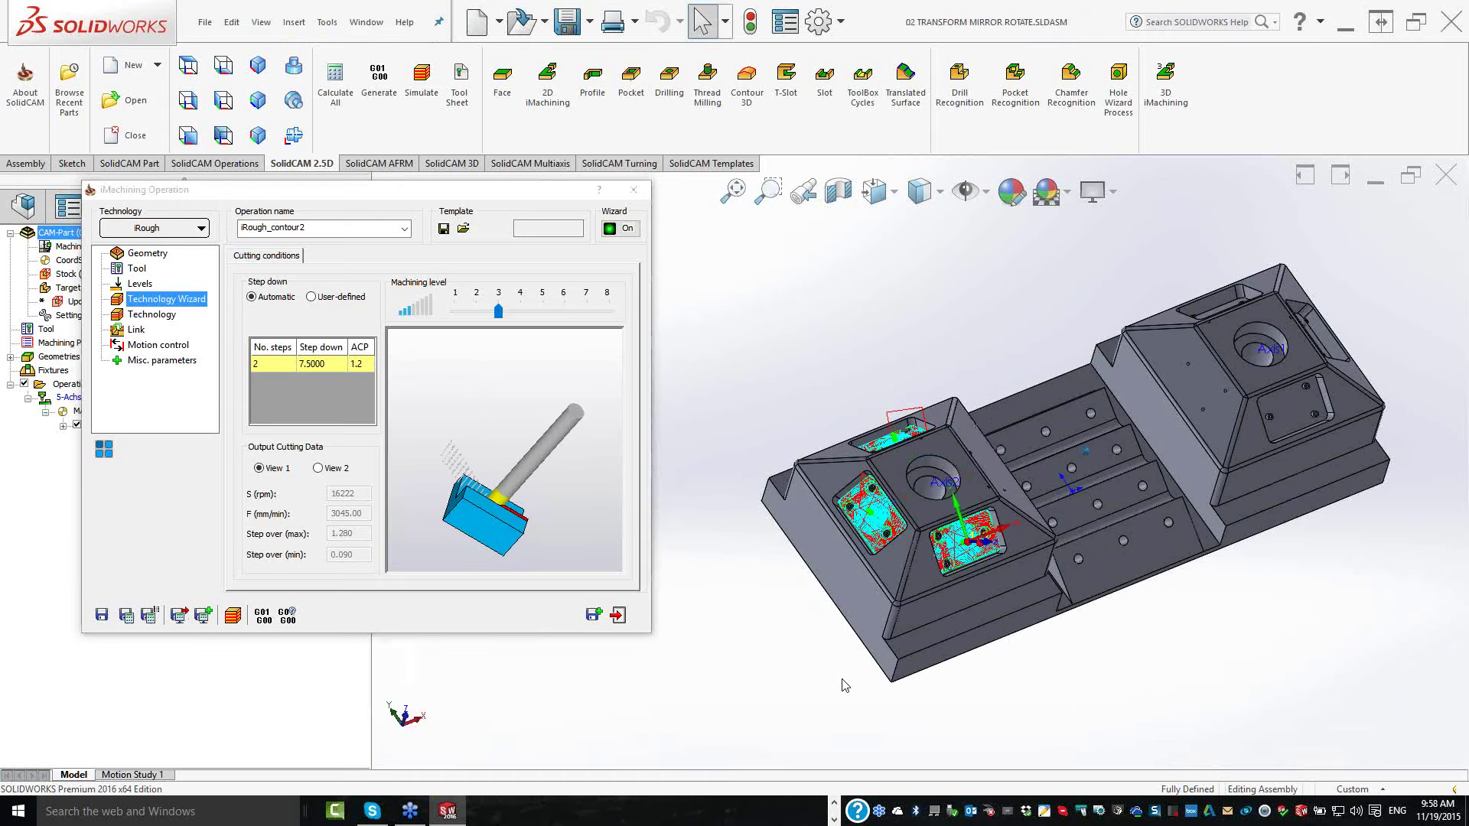
key("Left")
key("Left")
key("Left")
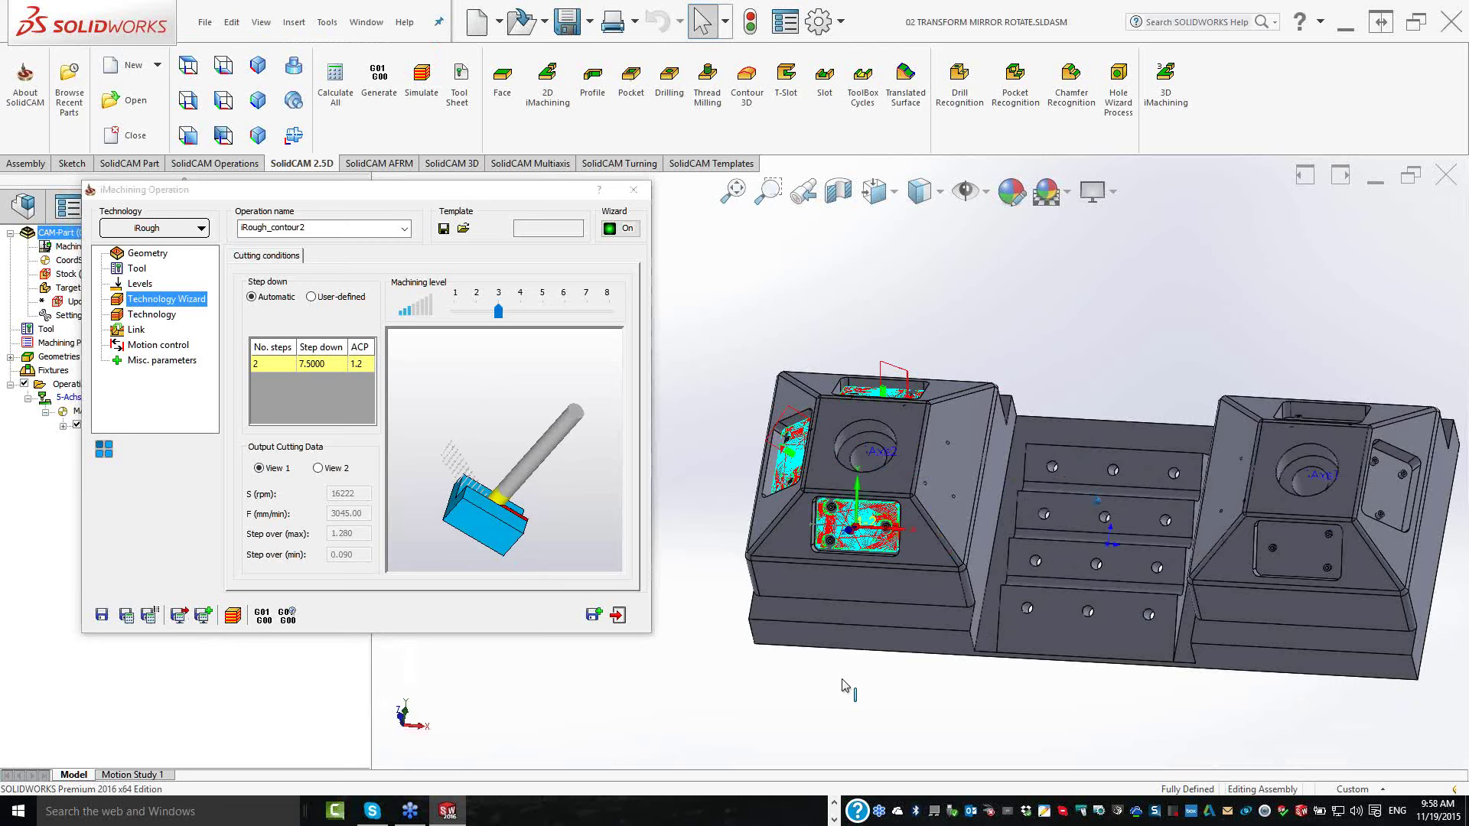
key("Left")
key("Left")
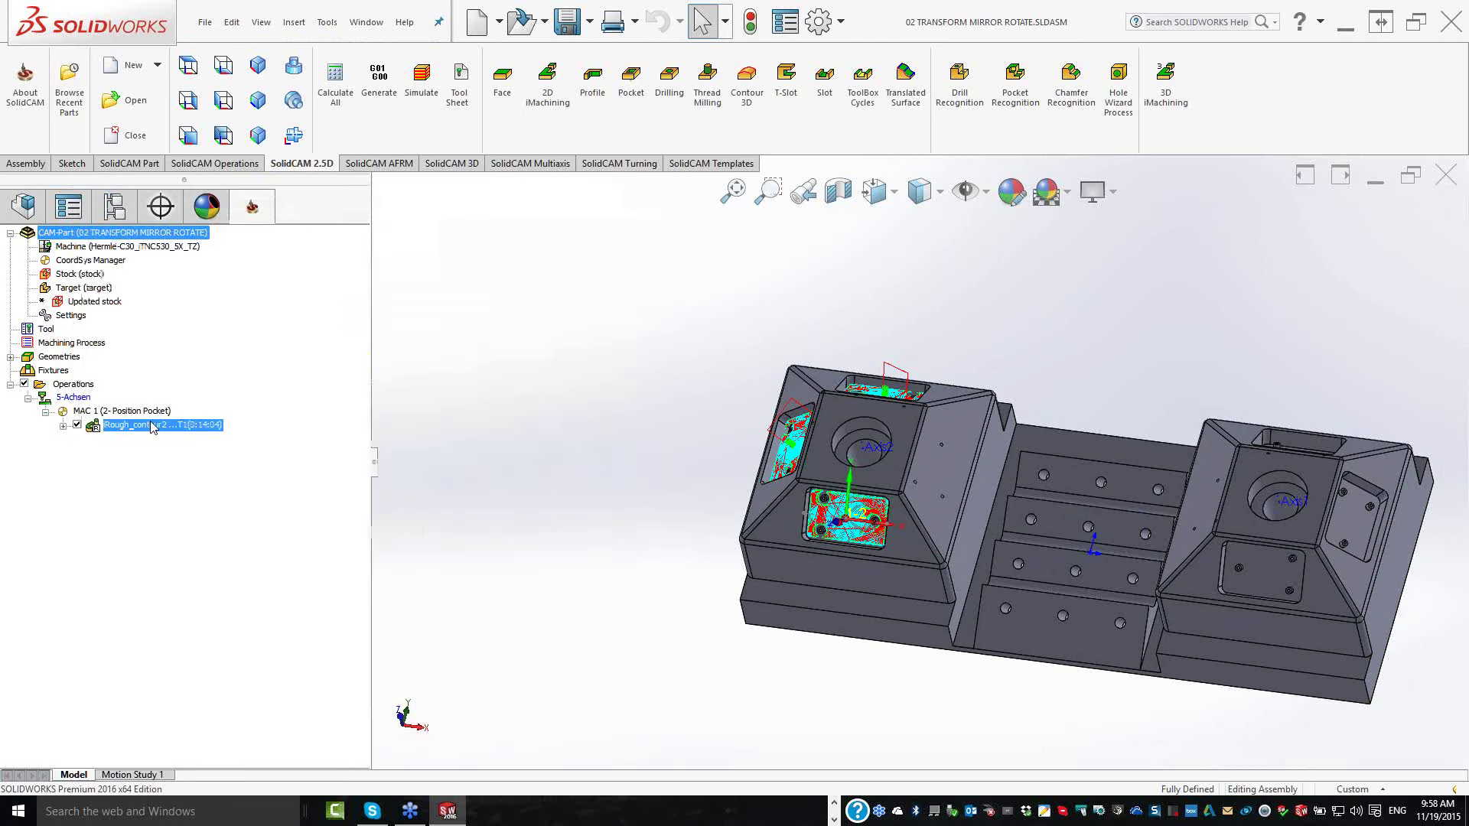
- Set a mirror on the pocket operation, first about MAC 1 (3-Middle) YZ, then switch to Selected plane
right_click(153, 428)
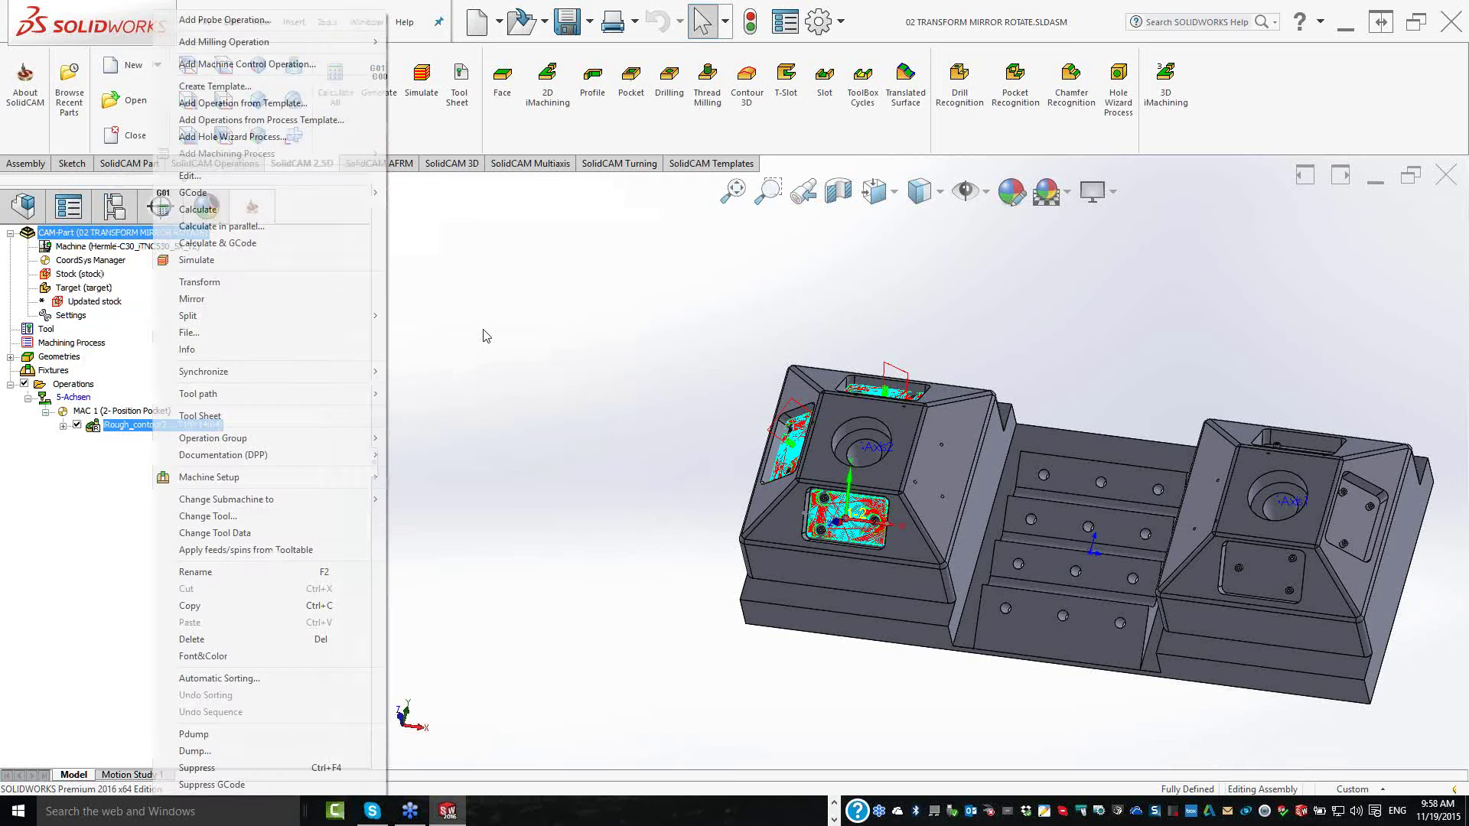
left_click(570, 338)
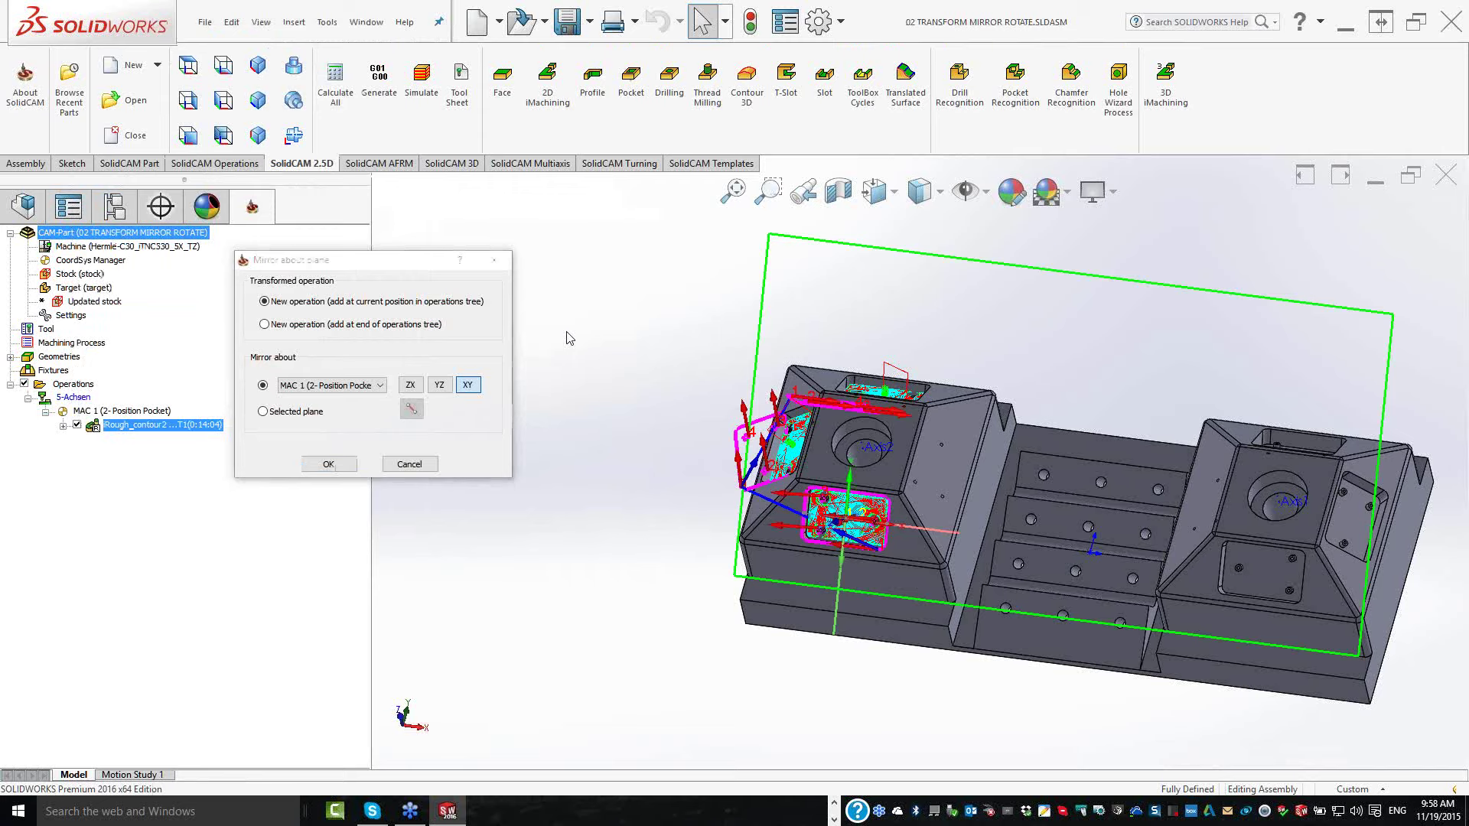
left_click(317, 387)
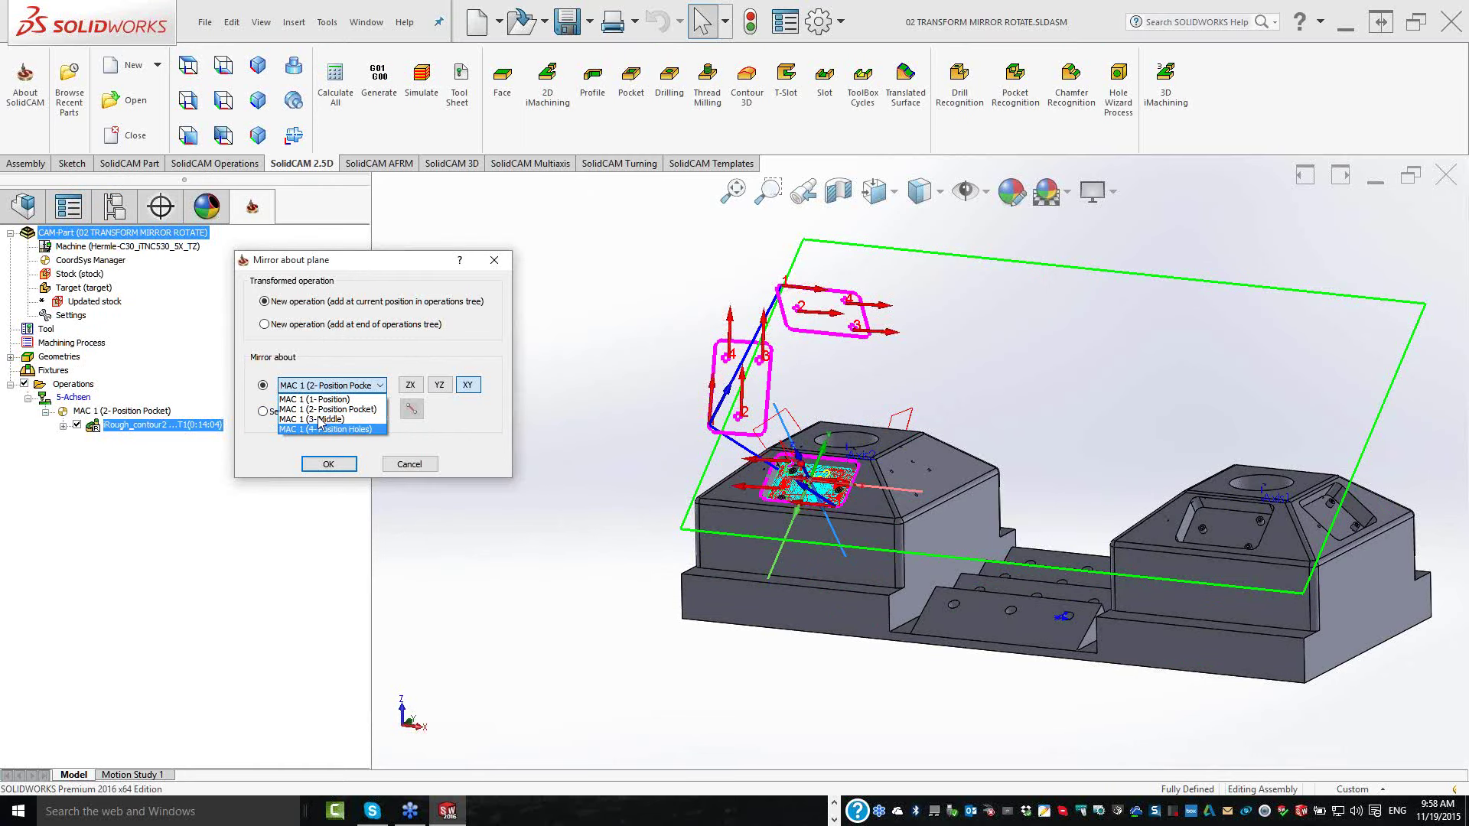
left_click(320, 419)
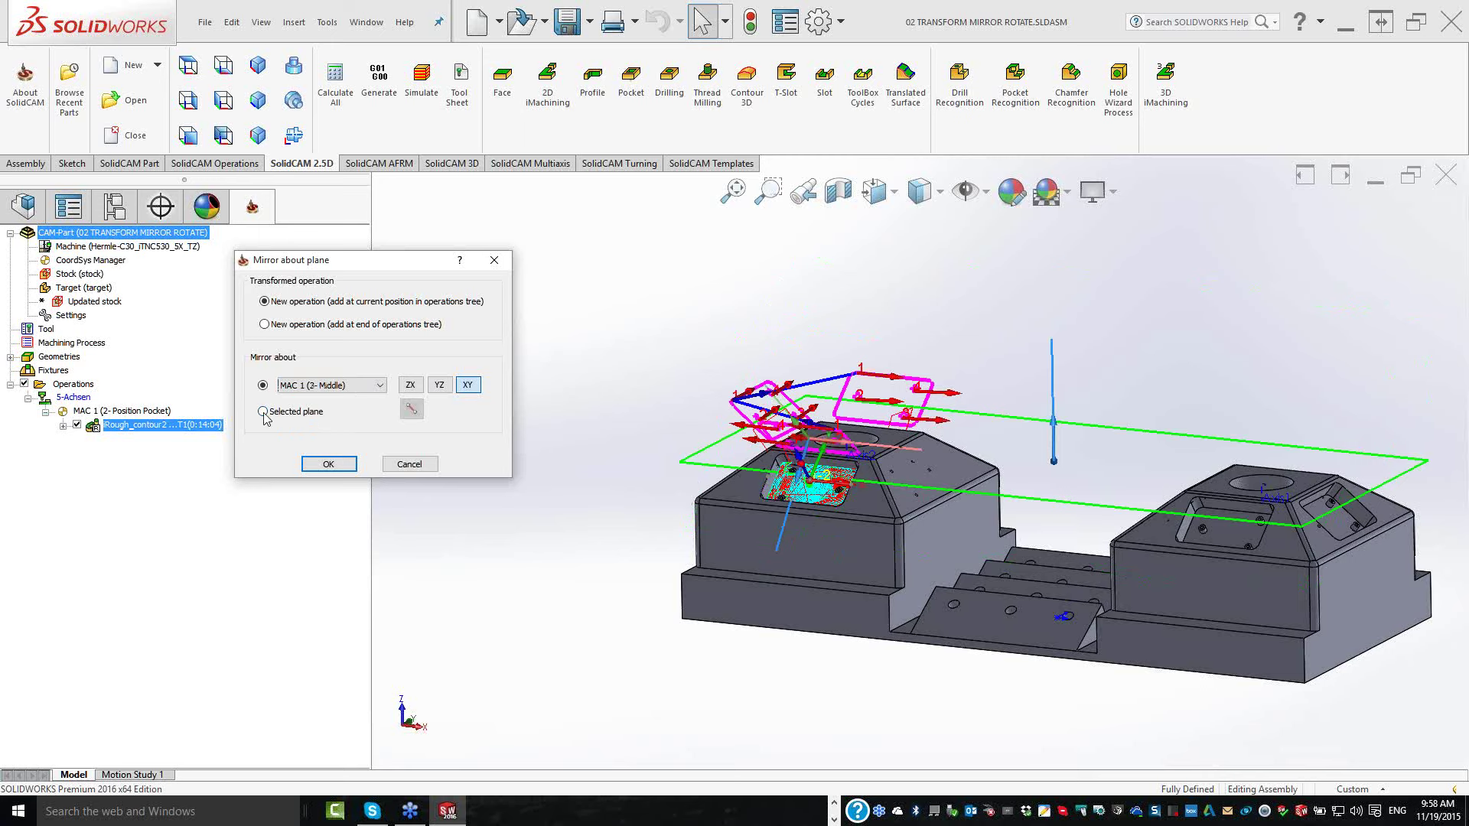
left_click(436, 386)
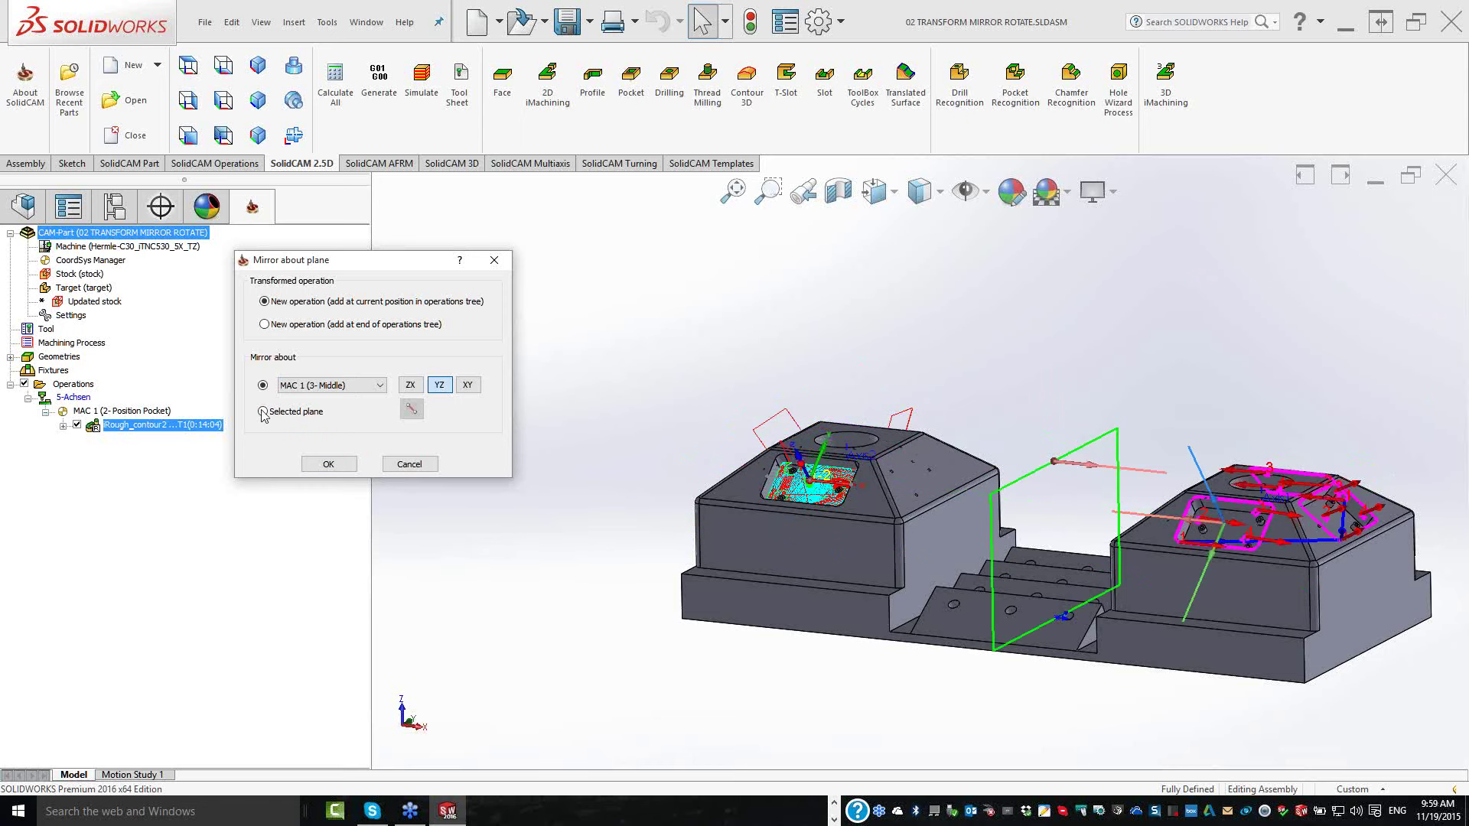
left_click(412, 410)
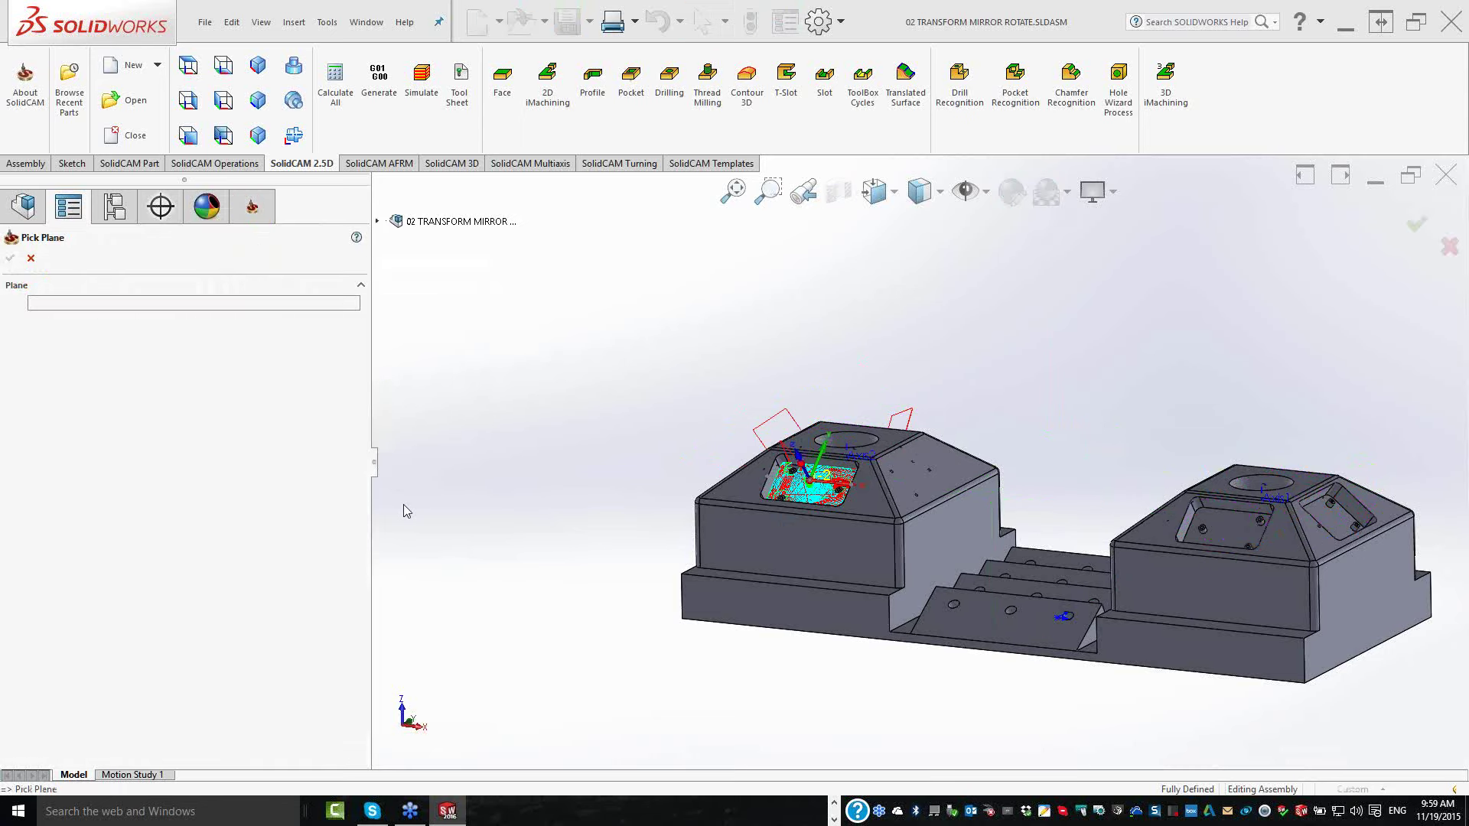
- Choose Right Plane from the flyout FeatureManager tree as the mirror plane
left_click(378, 221)
scroll(451, 359, "down", 1)
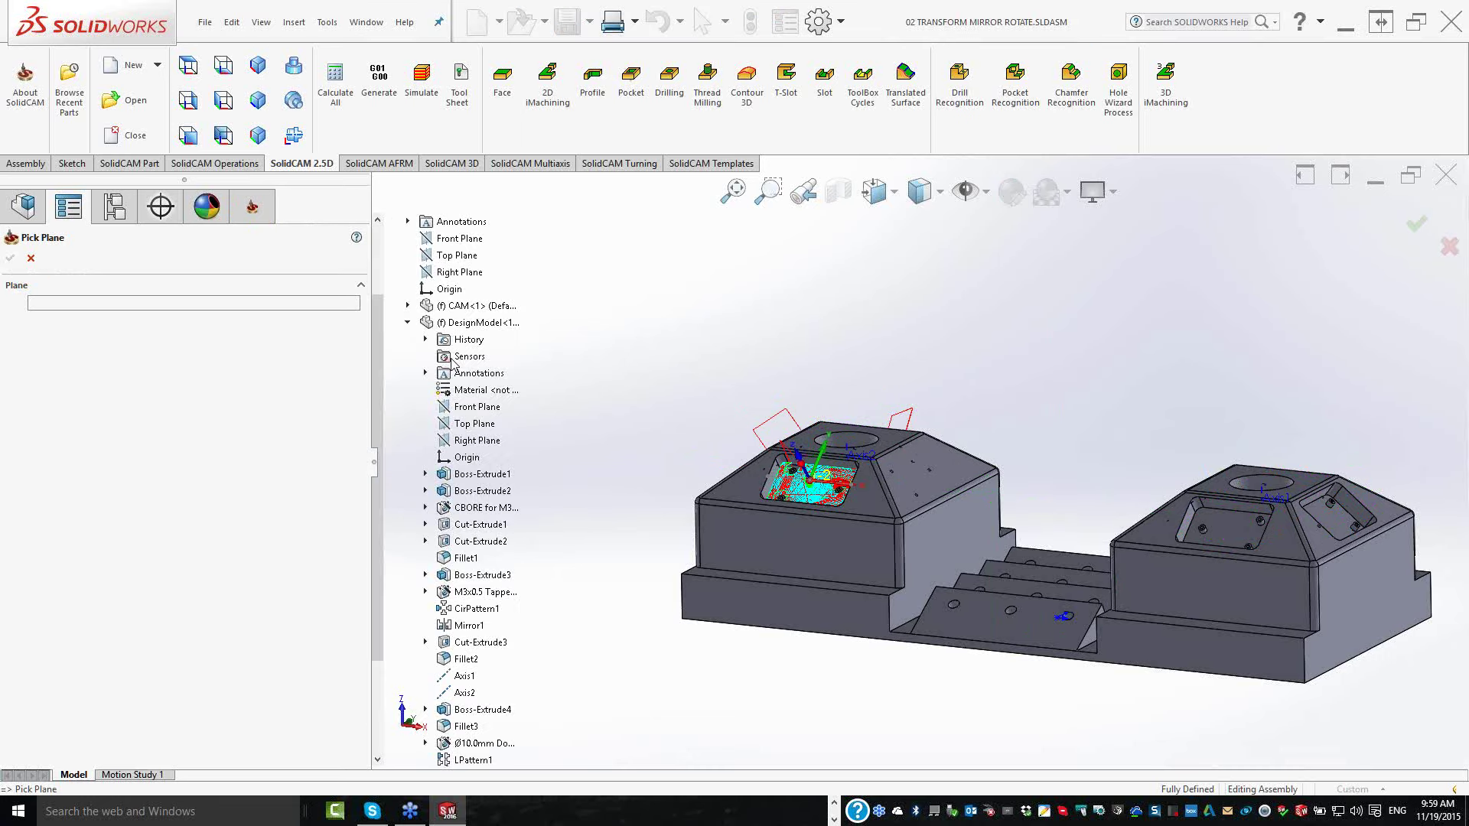
scroll(457, 402, "down", 3)
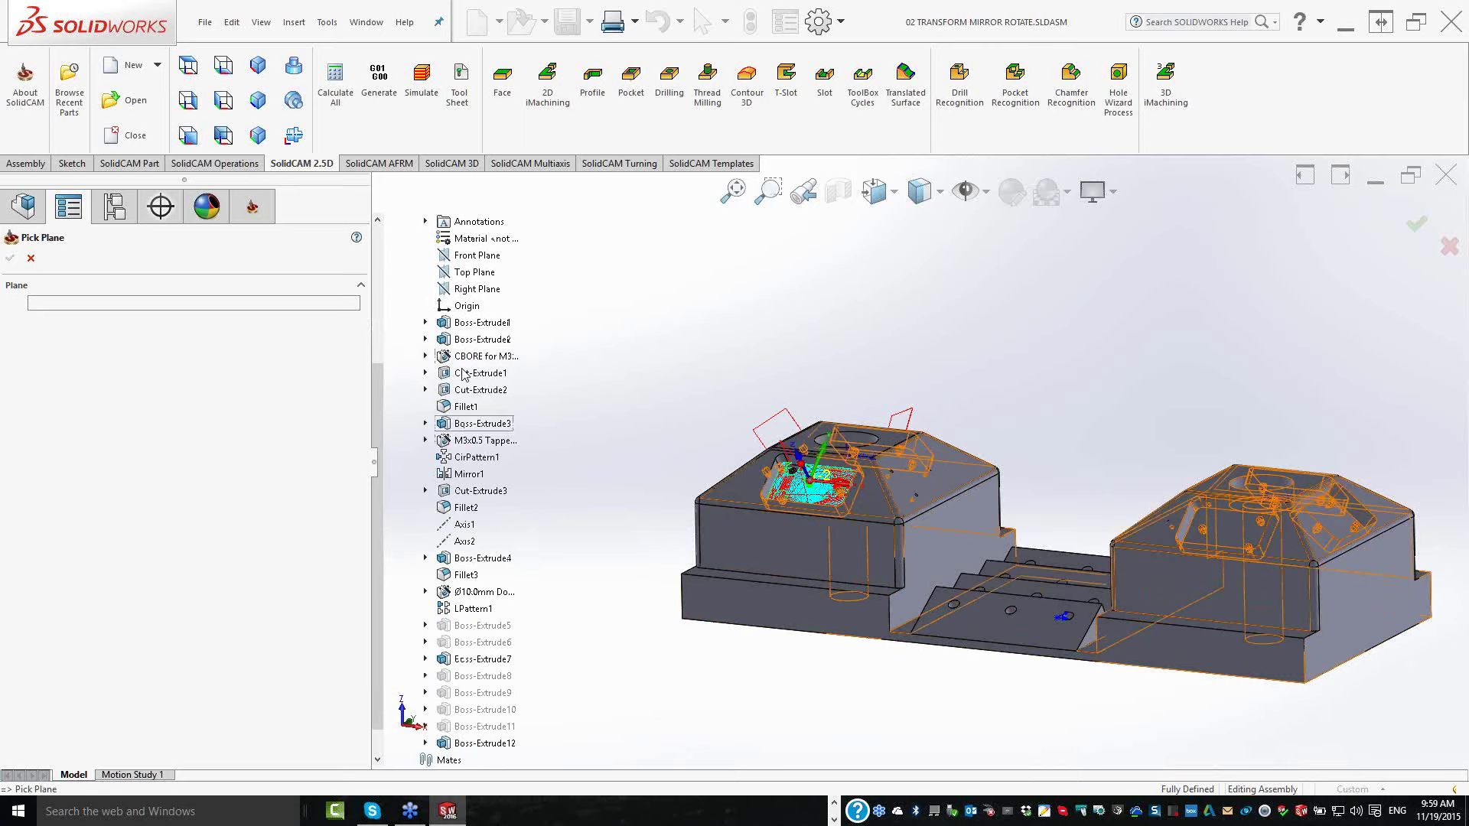
left_click(471, 292)
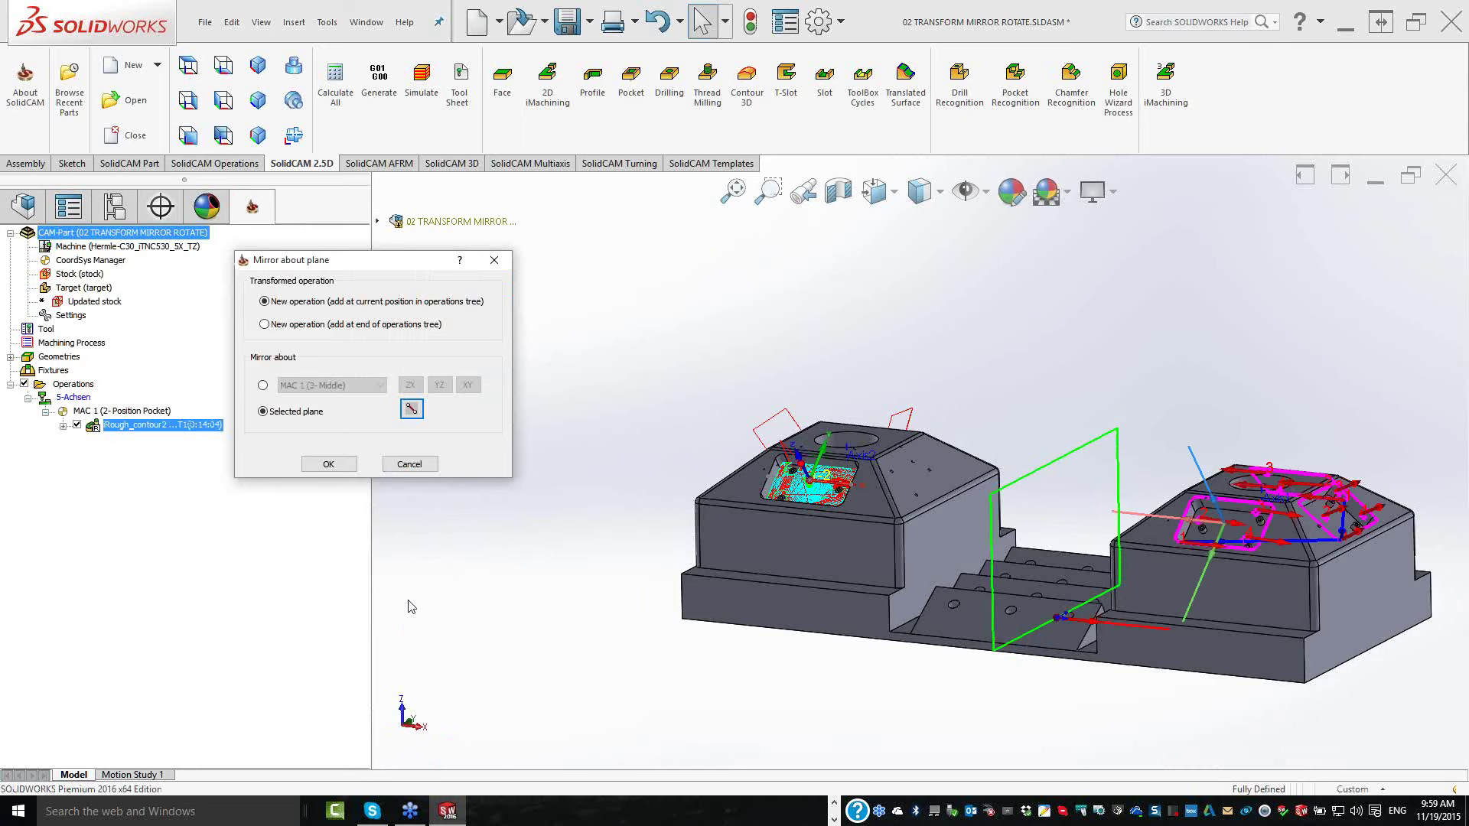
- Confirm the mirror to create iRough_contour2 1, then hide both pocket toolpaths
left_click(328, 464)
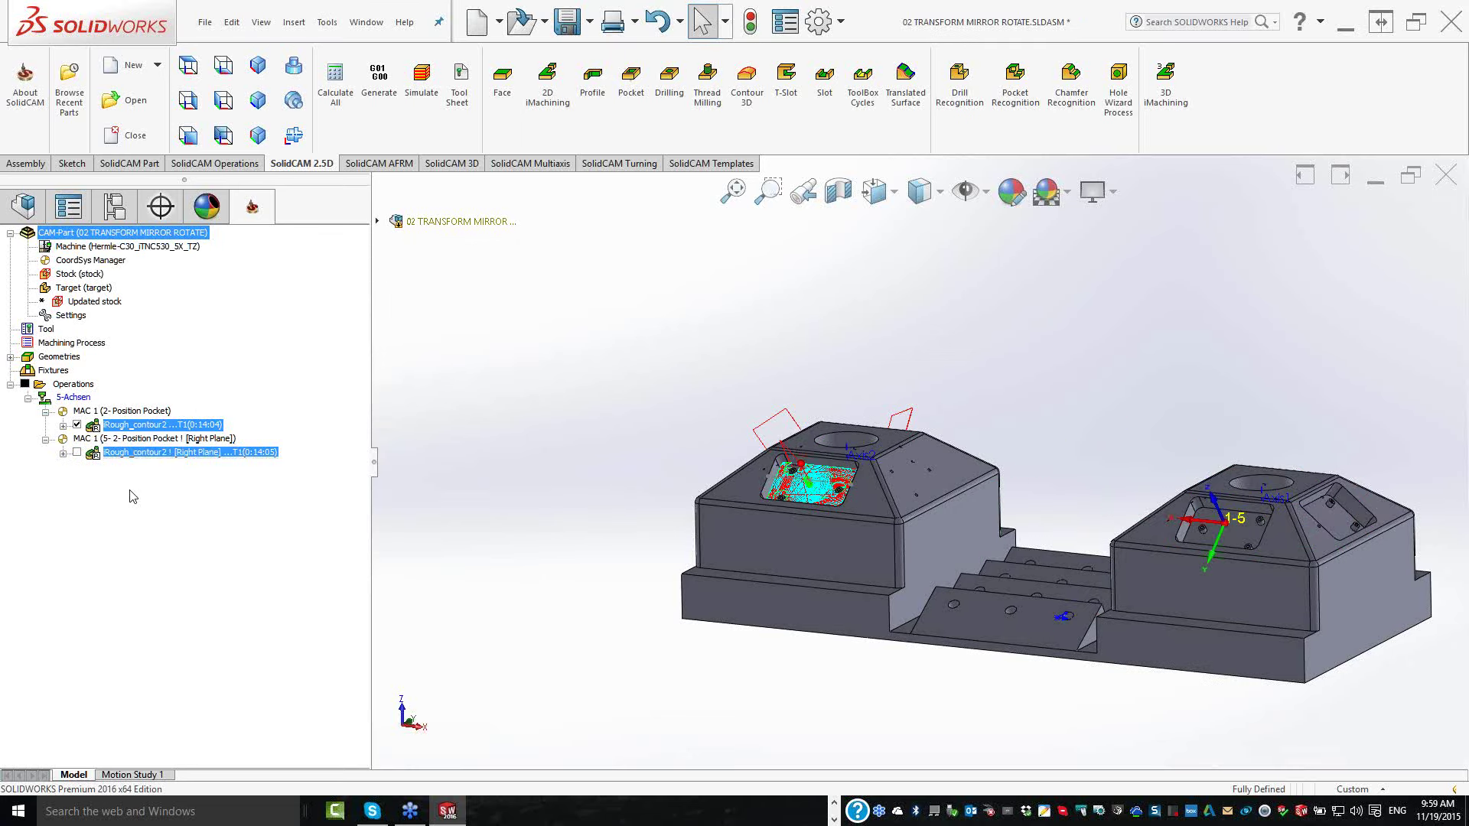
left_click(77, 452)
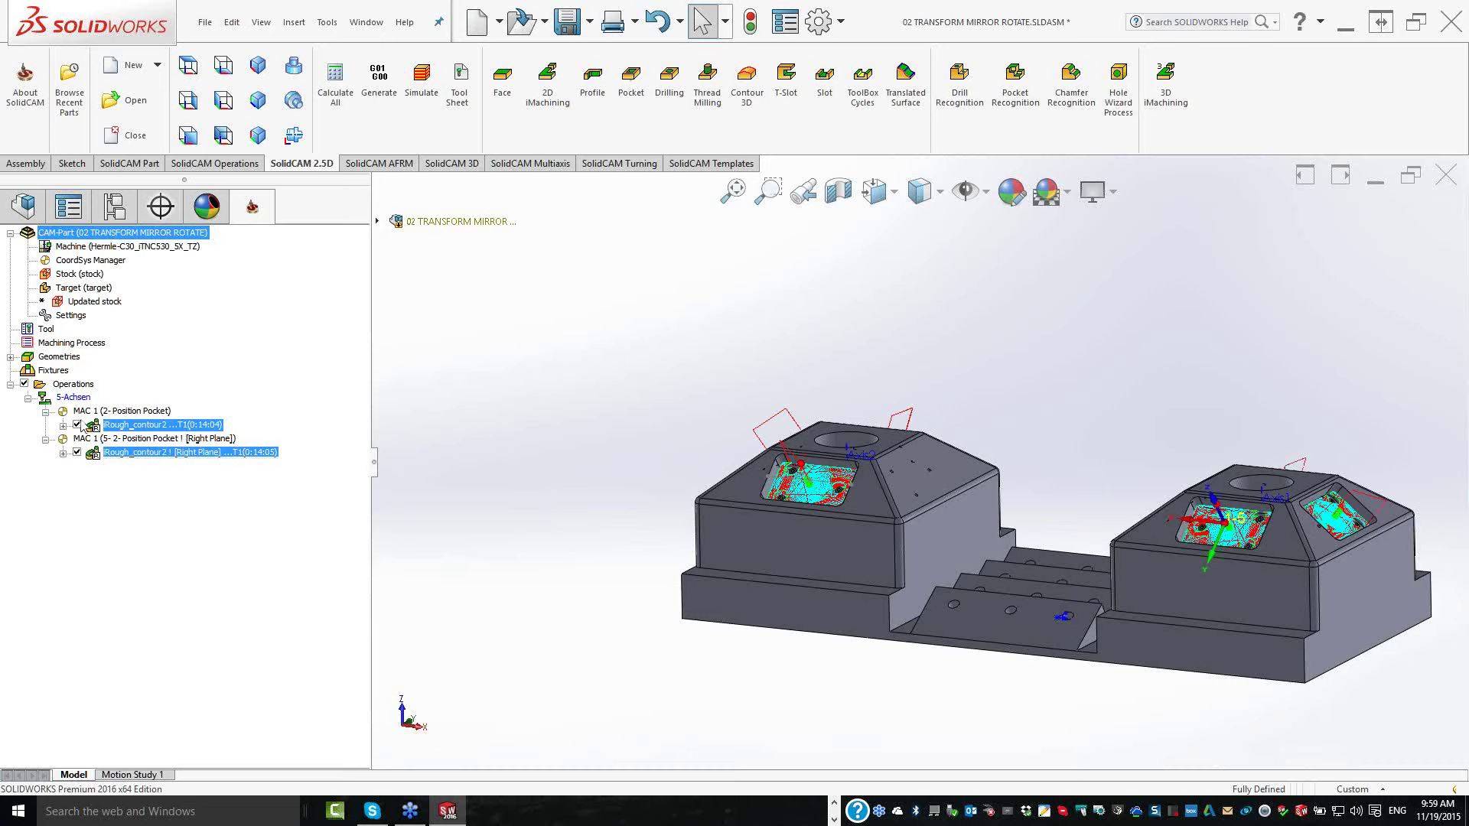
left_click(77, 425)
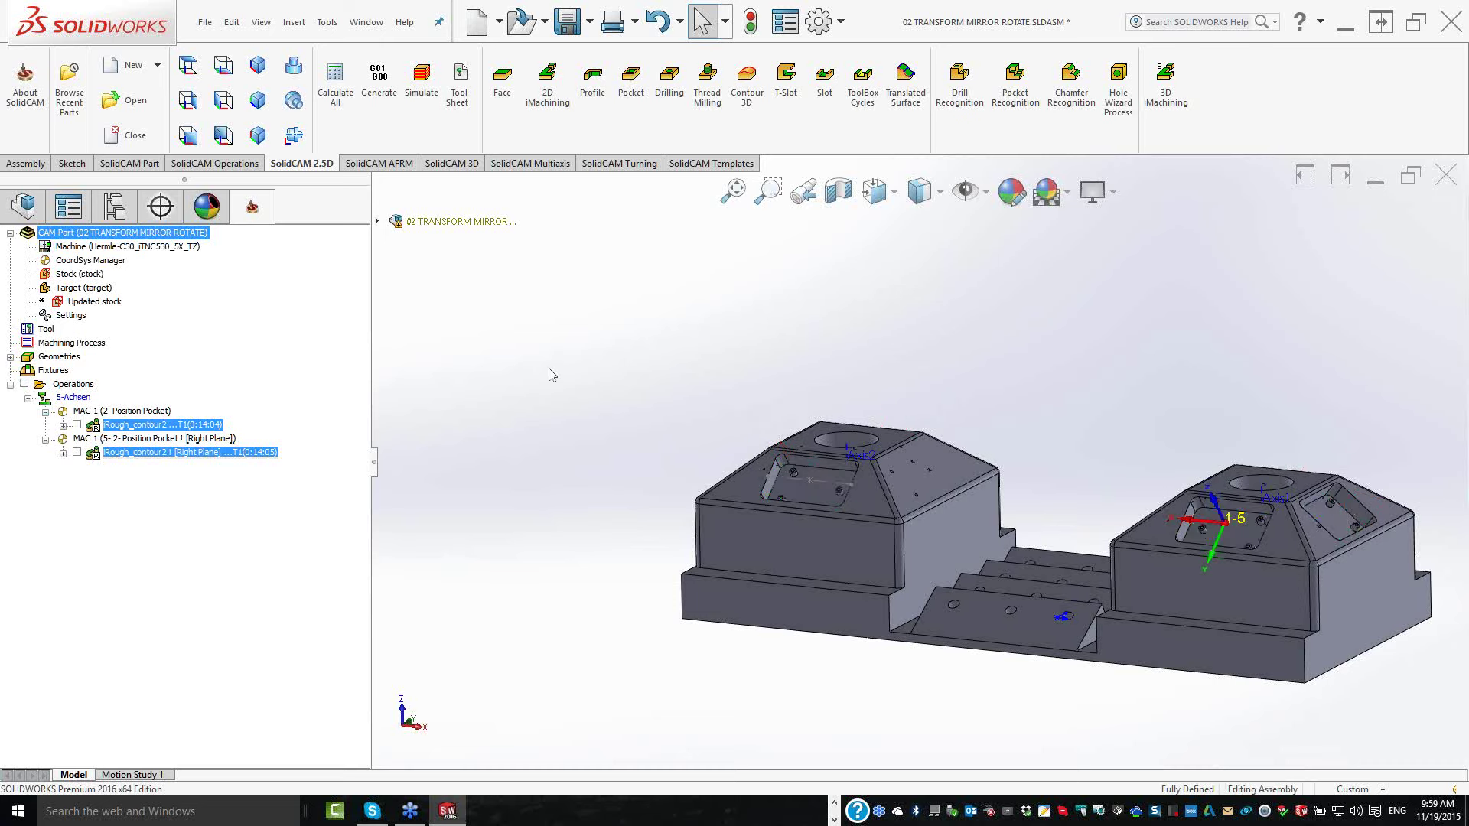
middle_click_drag(552, 375, 553, 375)
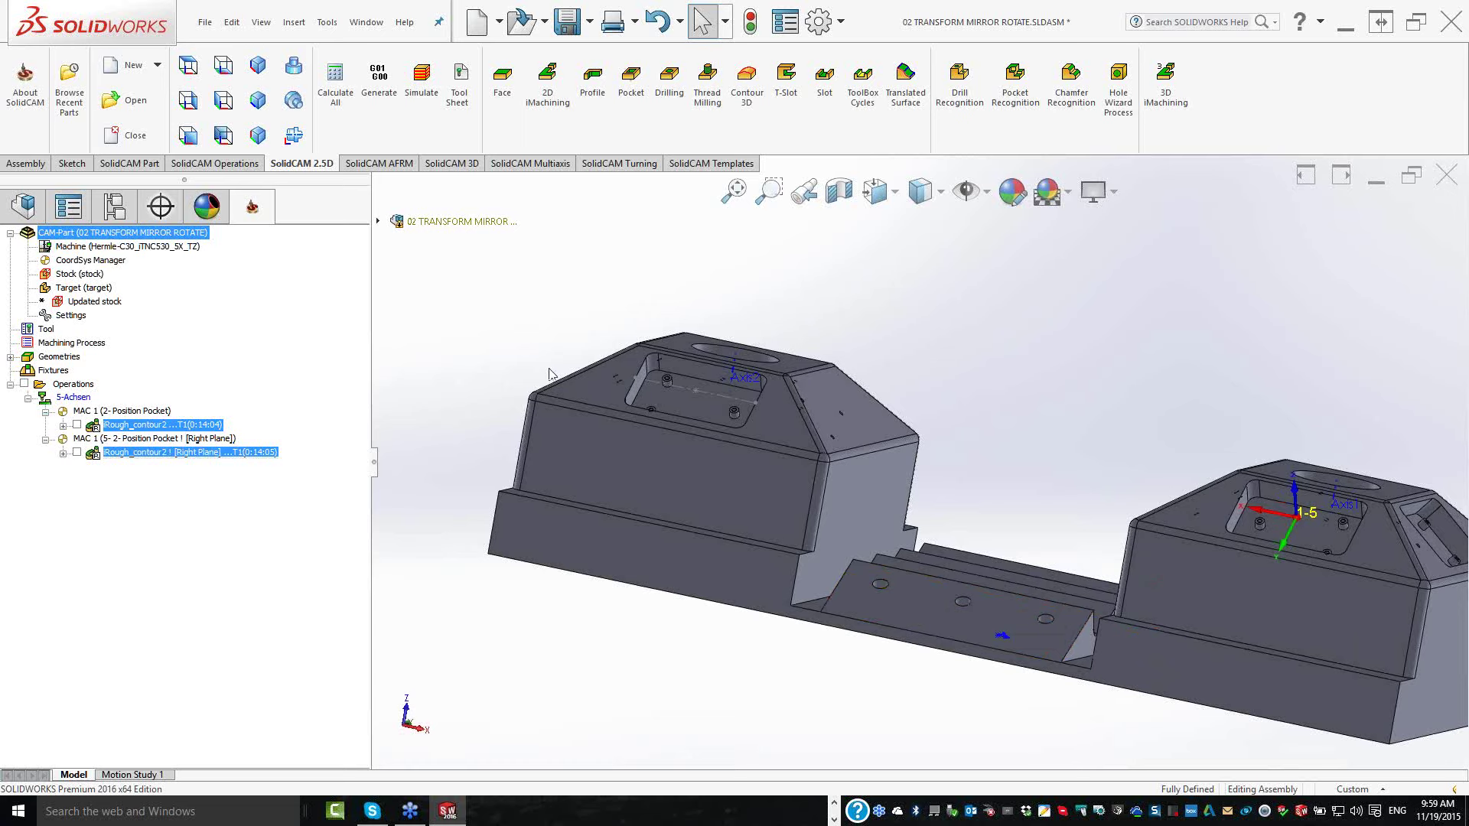
- Create a 2D Drilling operation on the MAC 1 (4- Position Holes) coordinate system
left_click(670, 98)
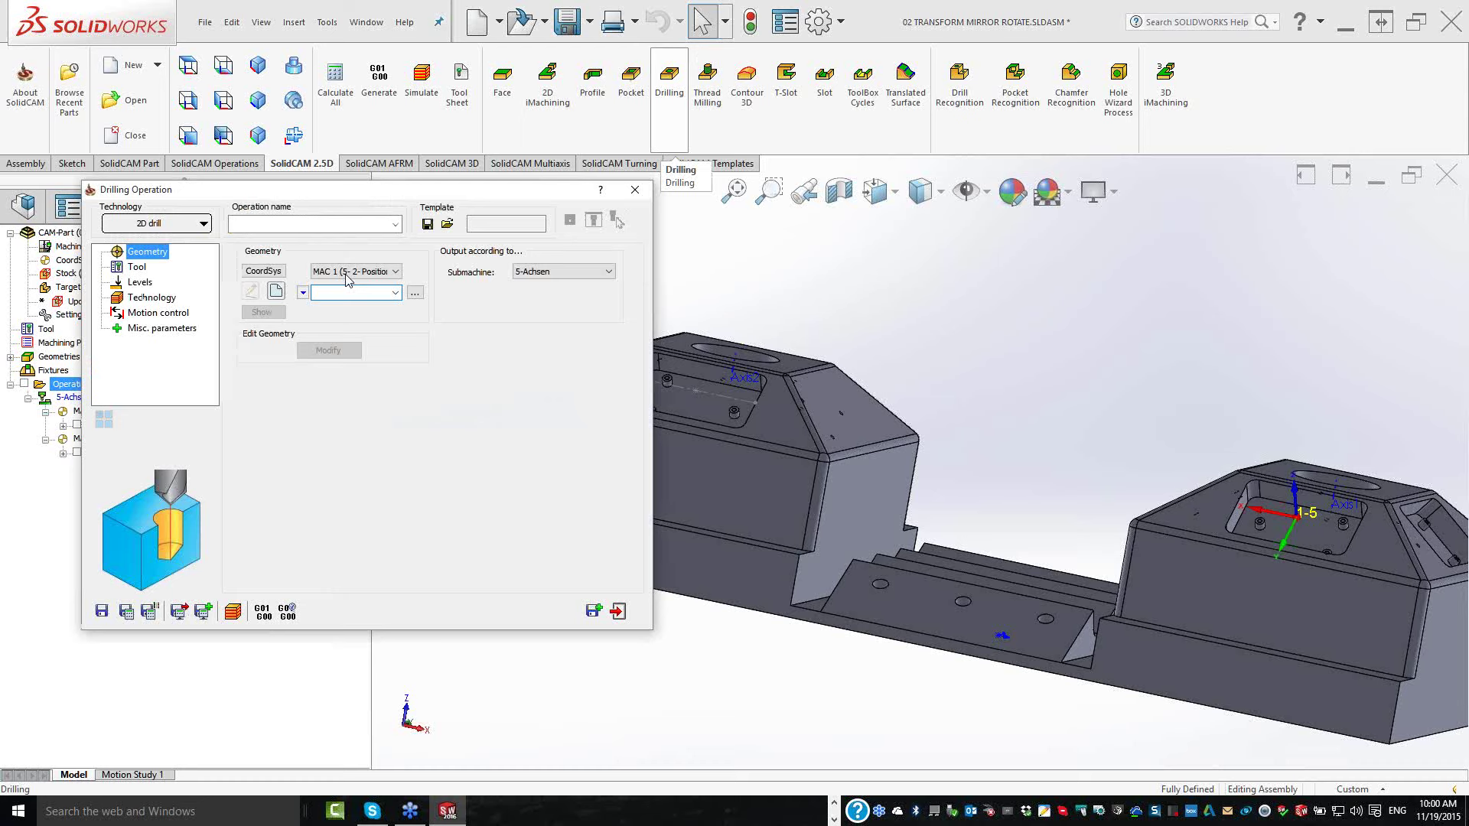
left_click(352, 272)
left_click(376, 368)
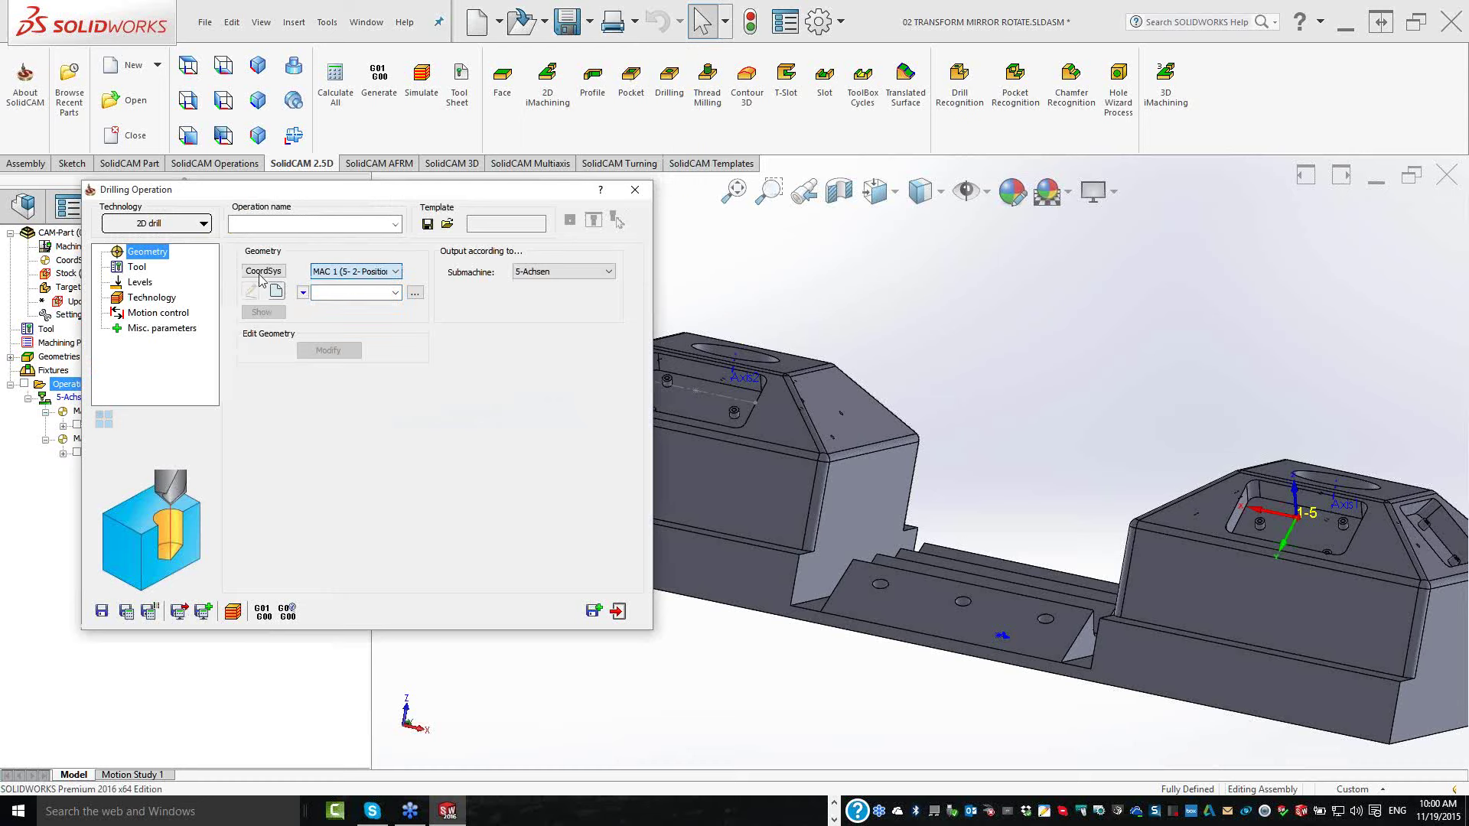
left_click(261, 272)
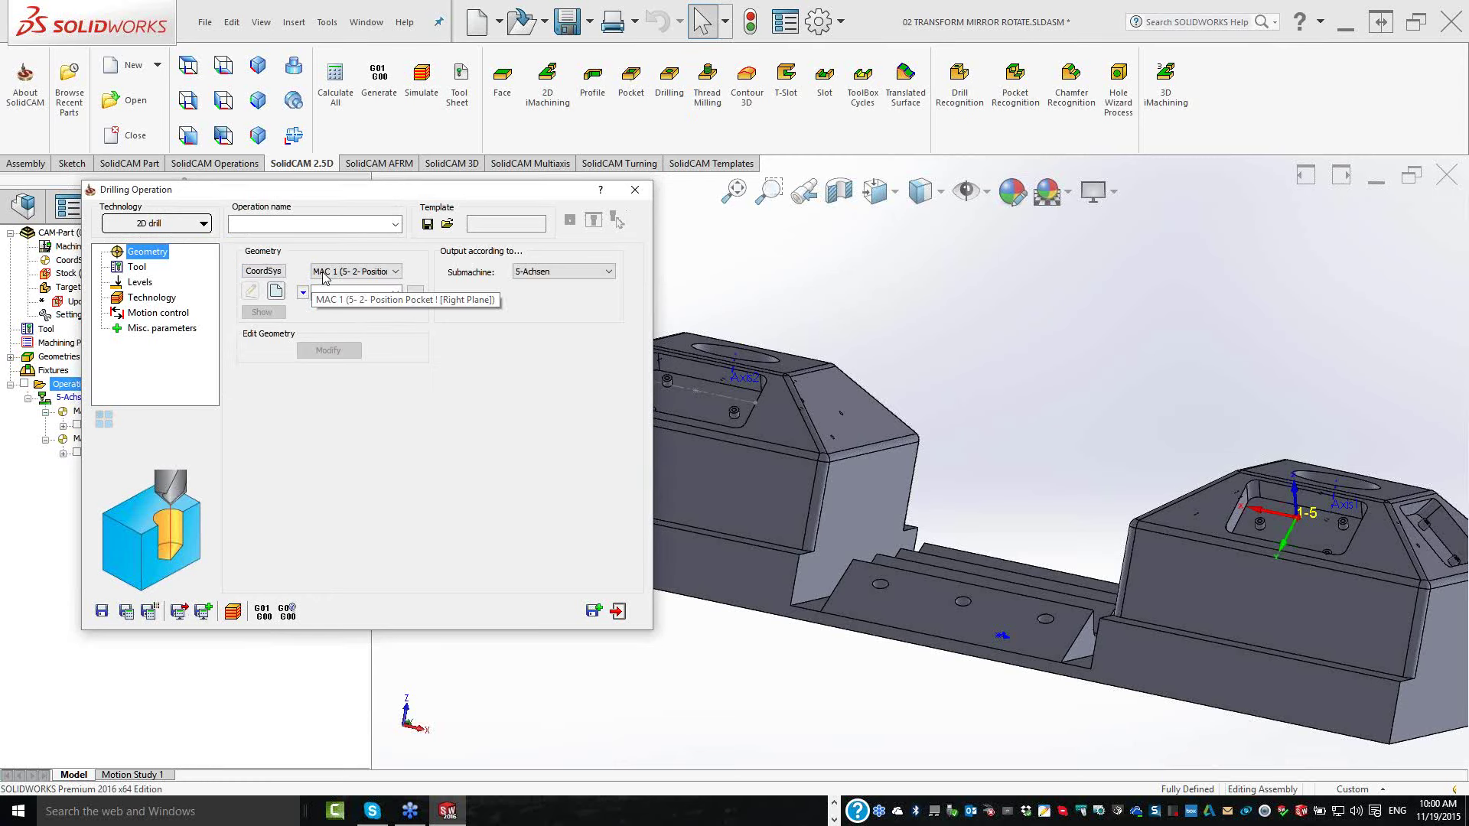
left_click(264, 272)
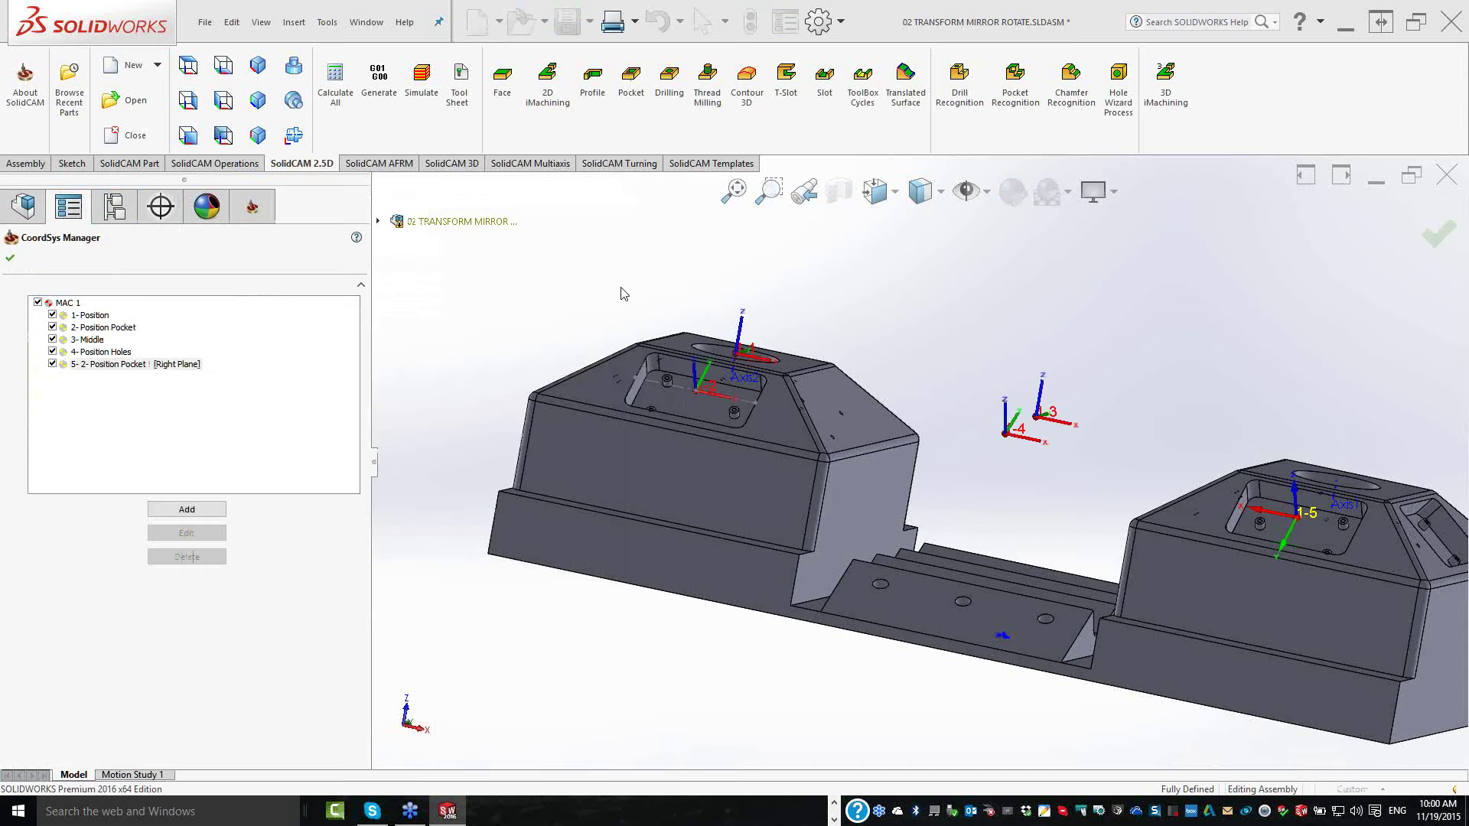
left_click(90, 315)
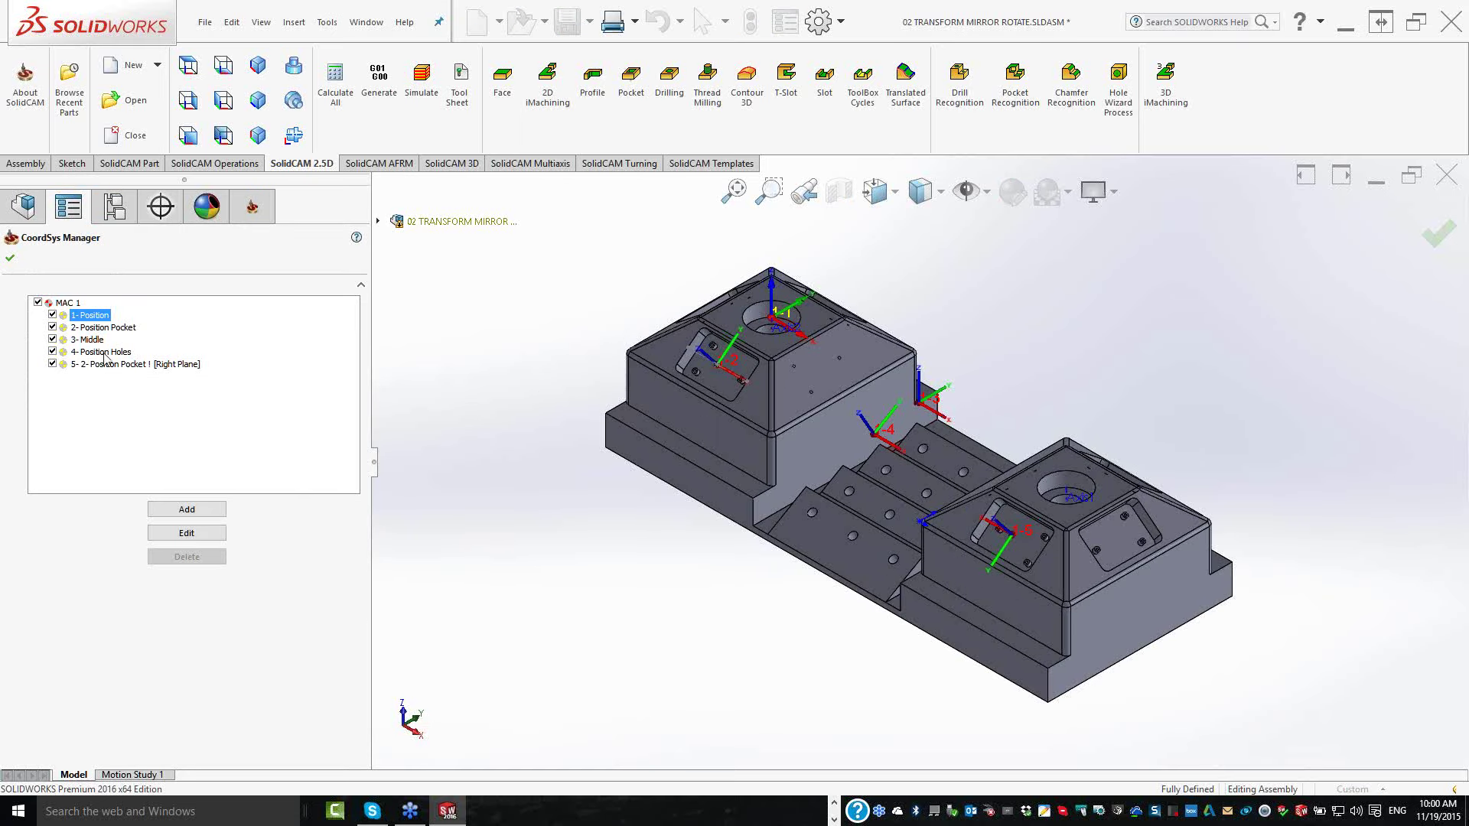
left_click(104, 352)
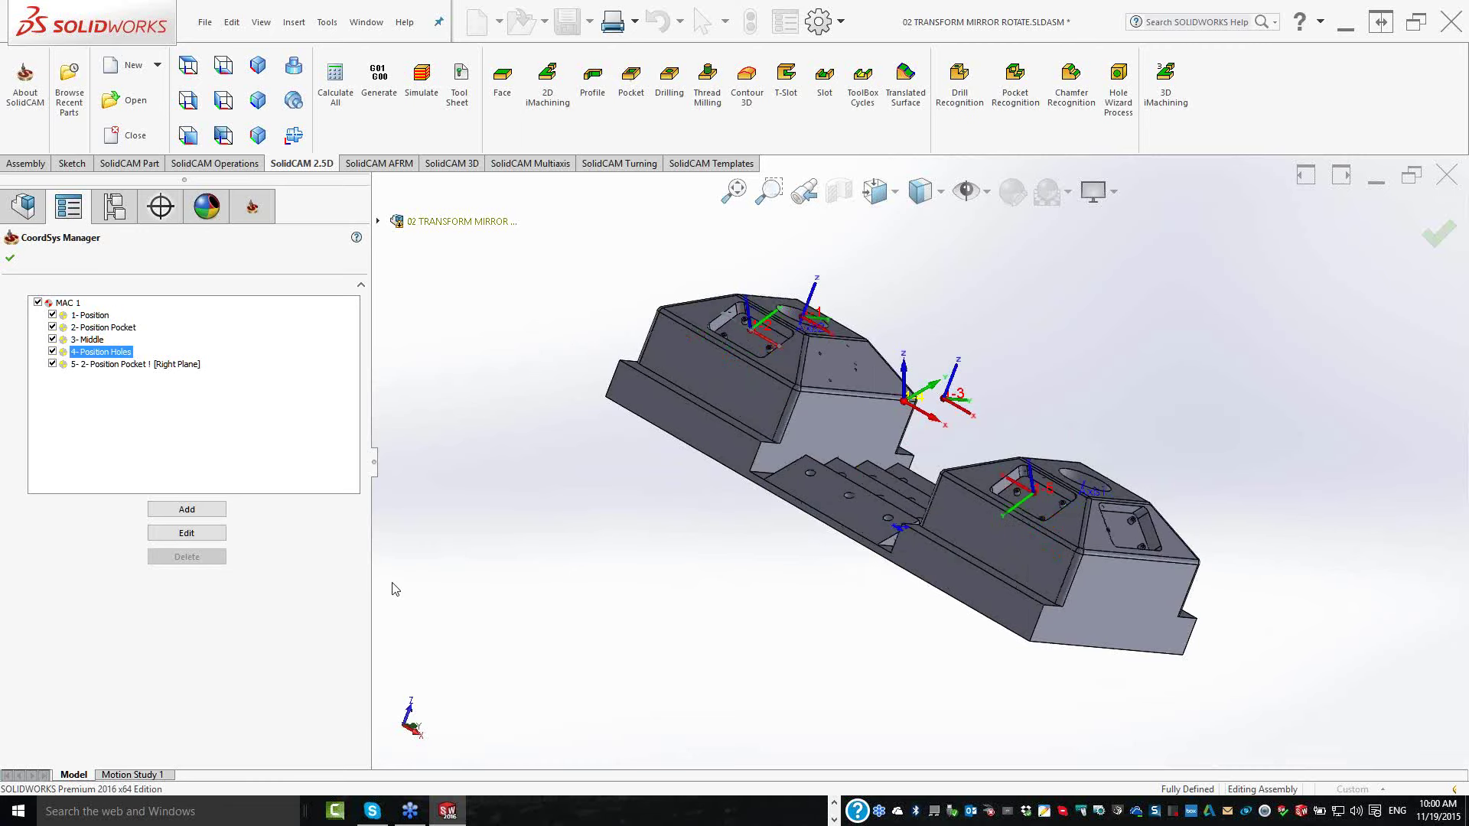
left_click(38, 303)
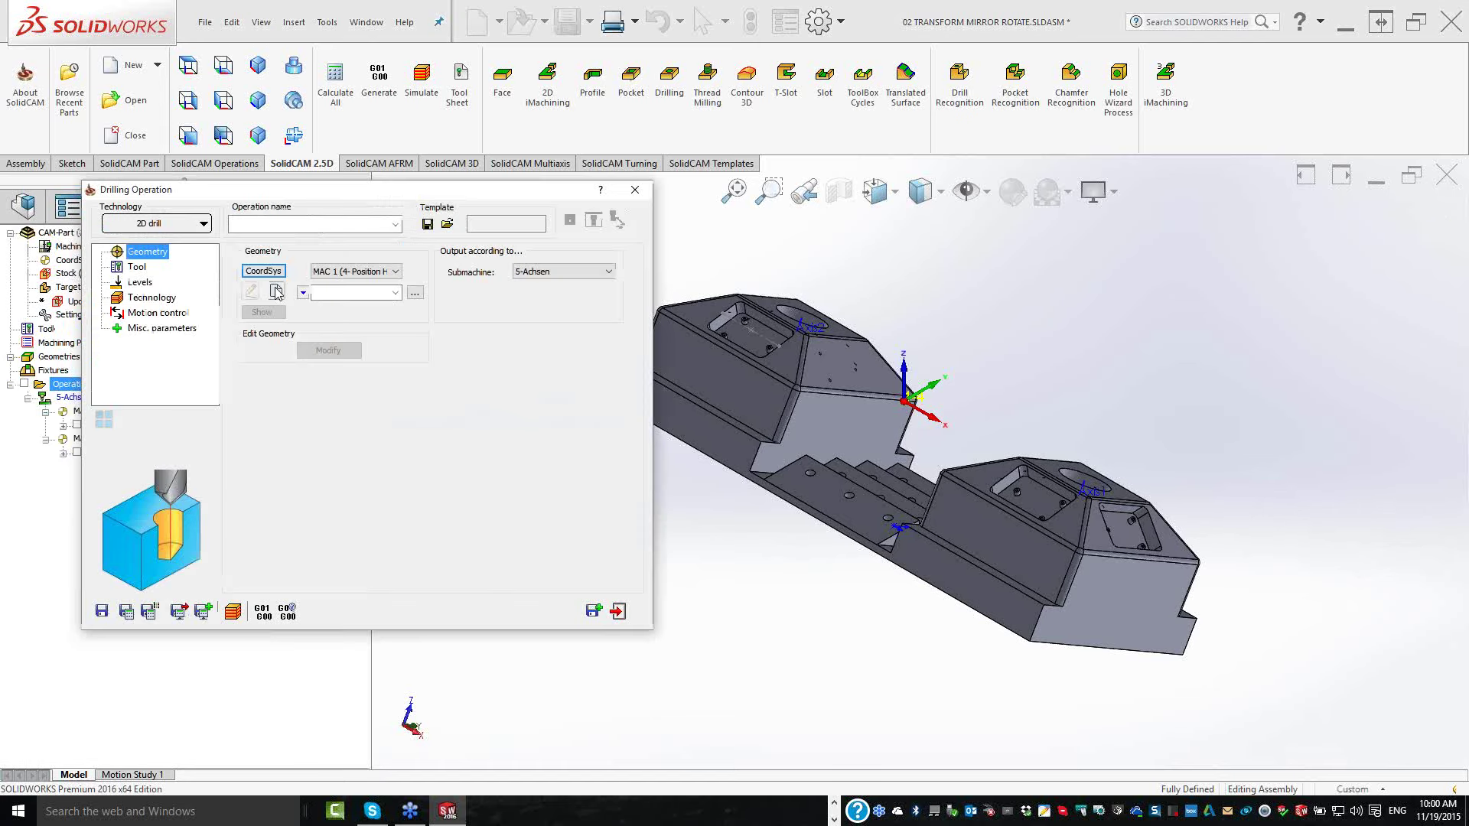
- Assign the drill1 hole geometry and tool 2, the 12 mm spot drill, to the drilling operation
left_click(276, 292)
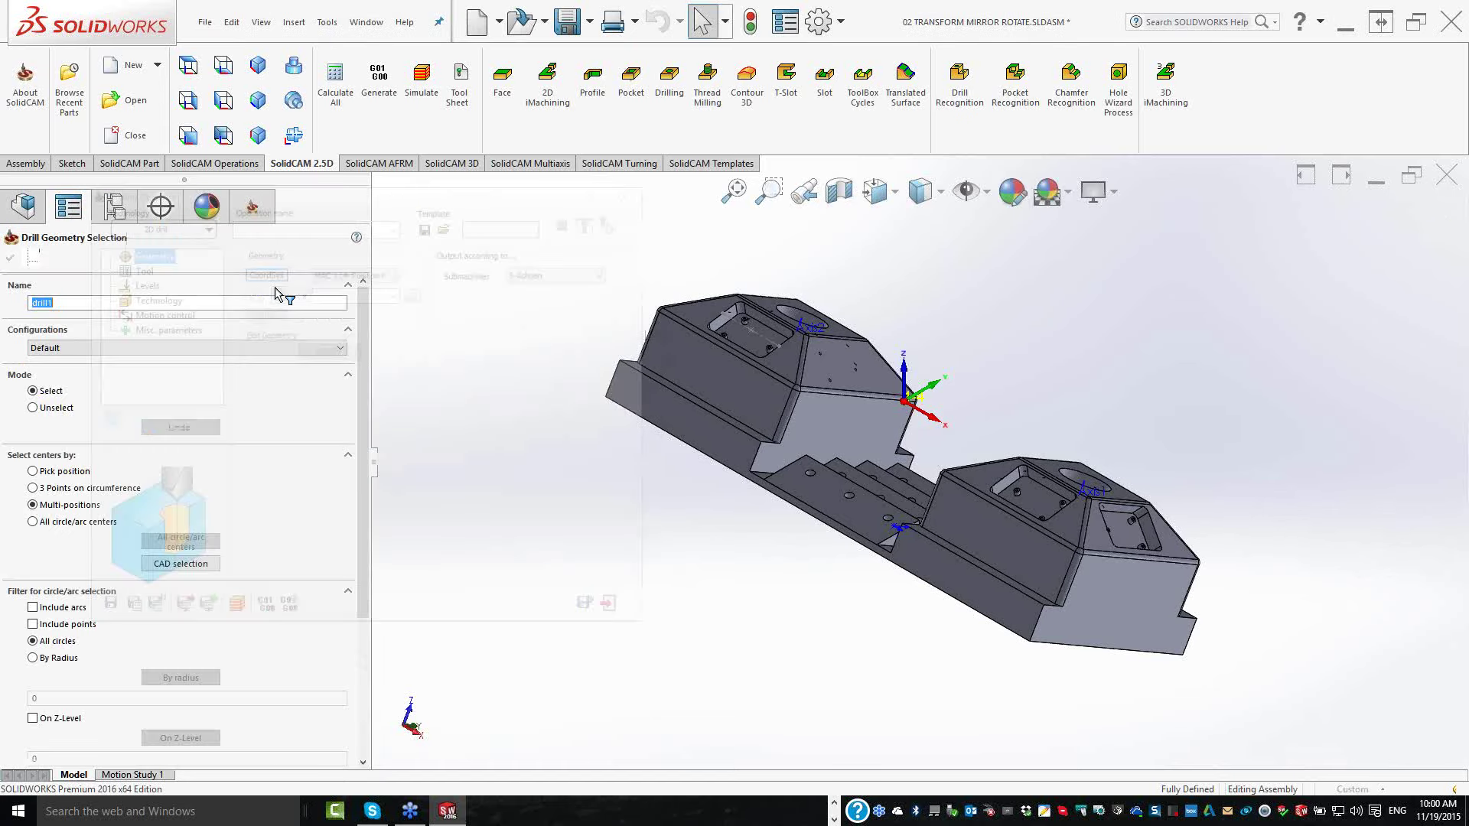
scroll(776, 606, "down", 3)
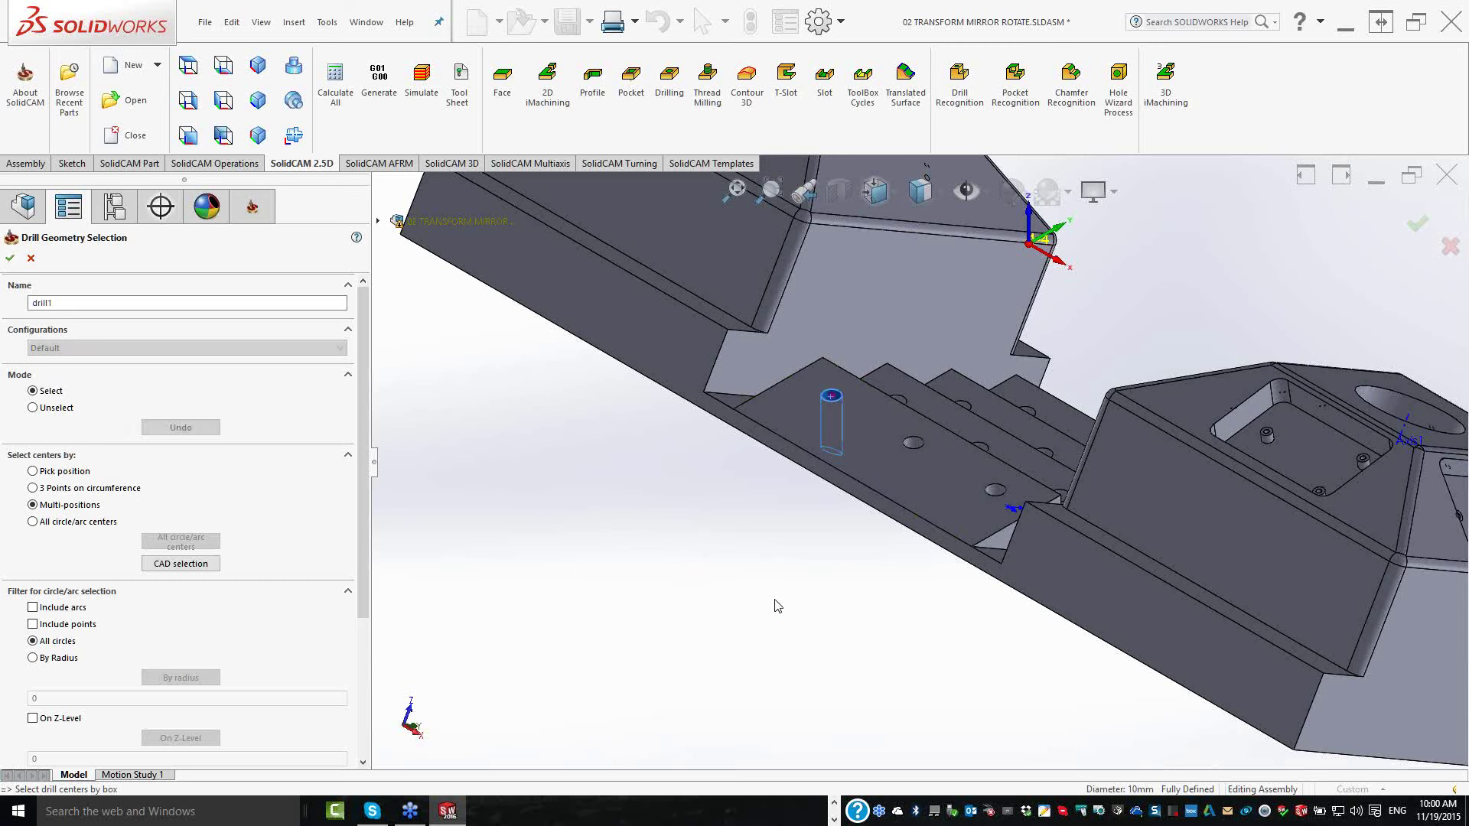
left_click(10, 261)
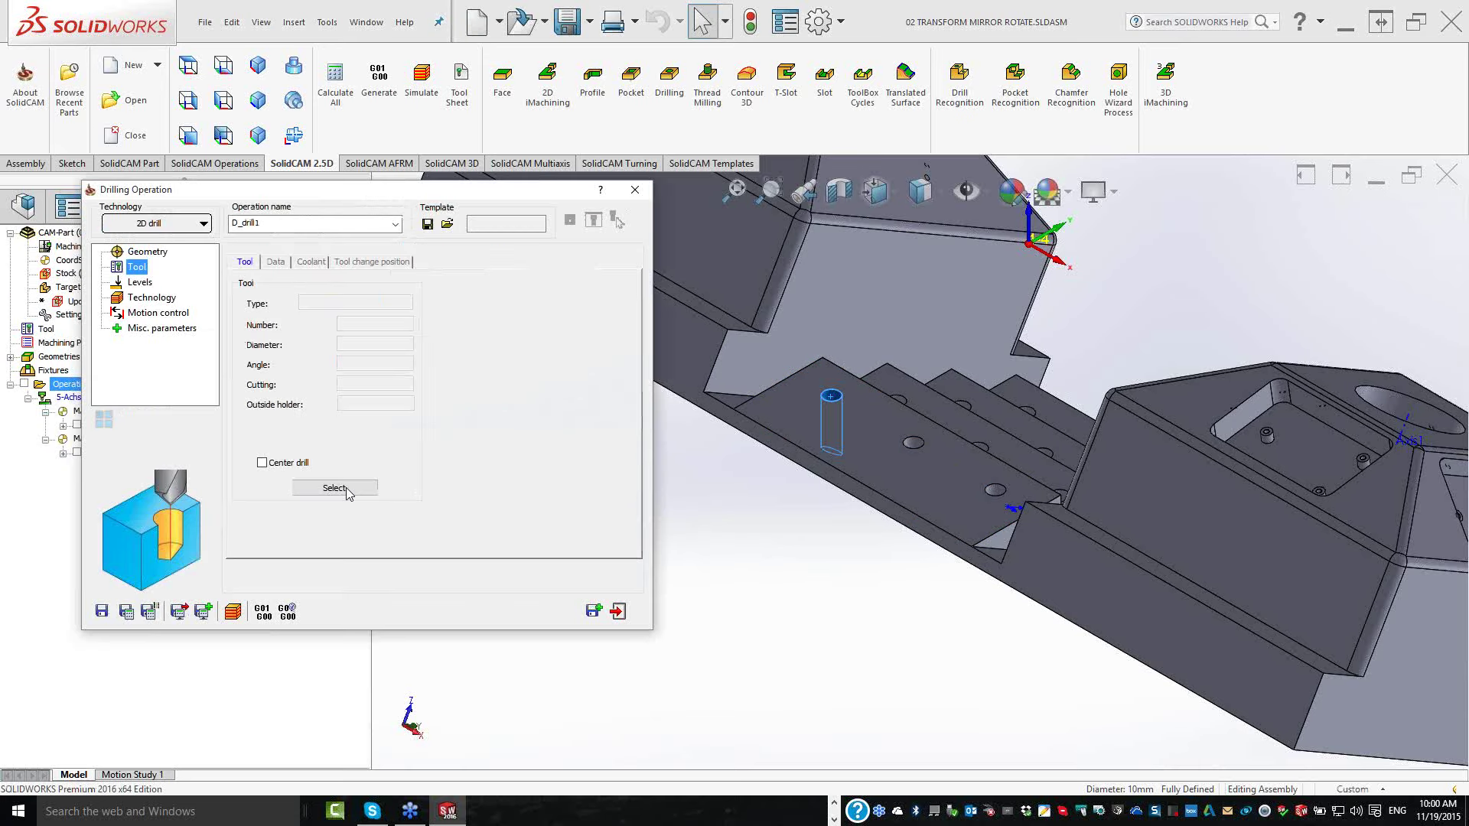
left_click(335, 488)
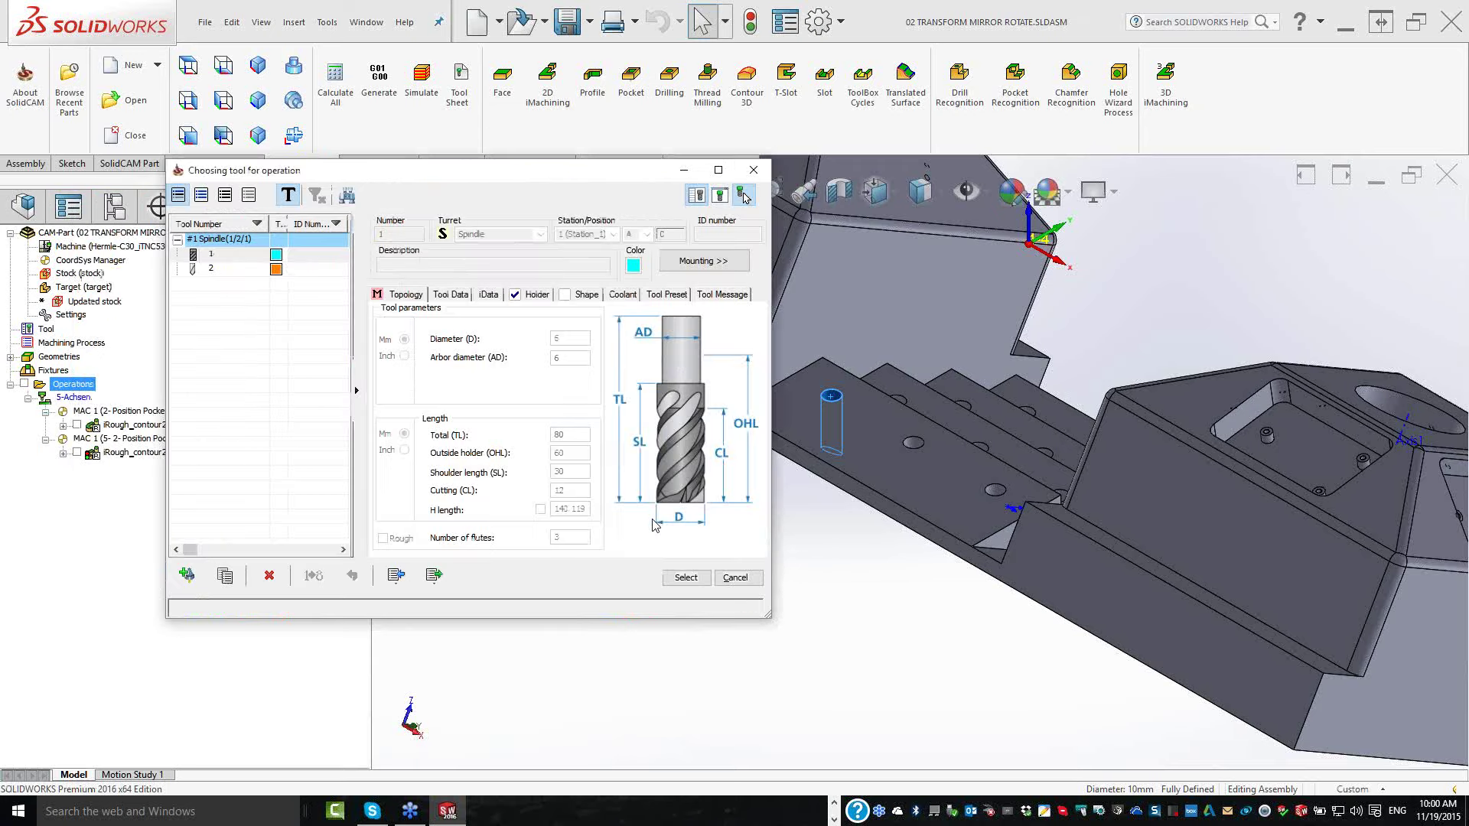
left_click(211, 268)
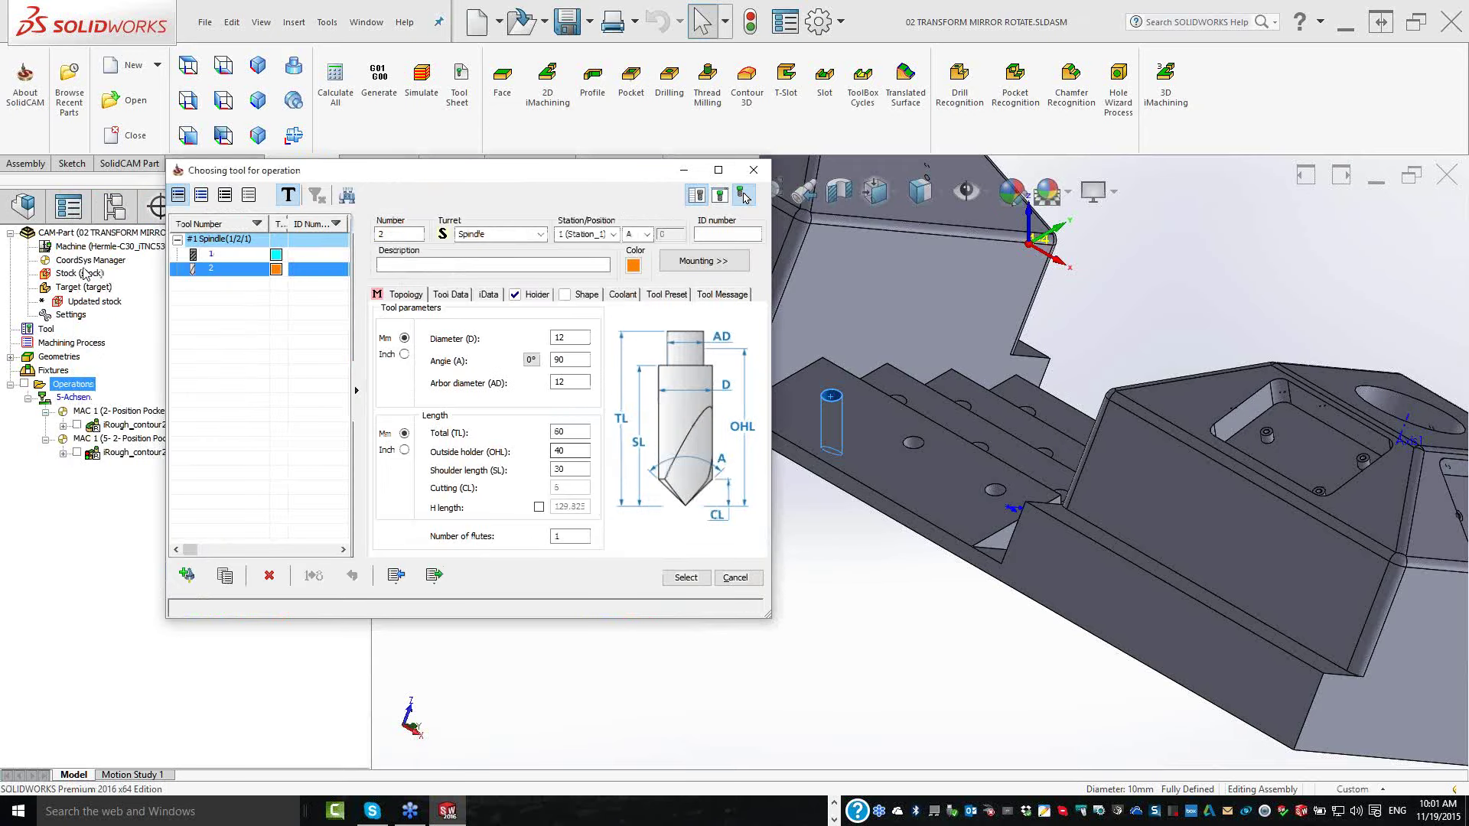
key("Return")
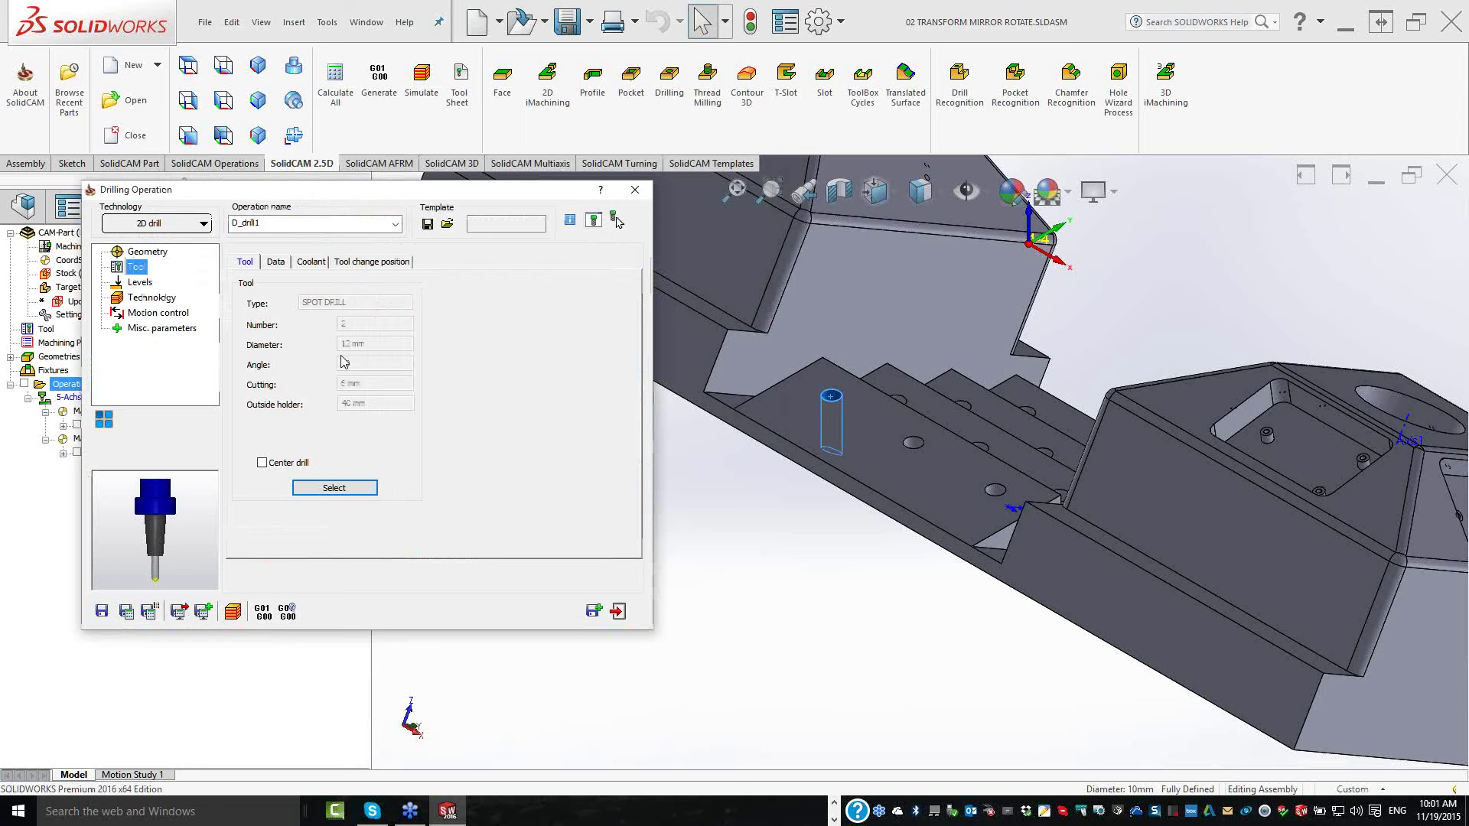
key("Down")
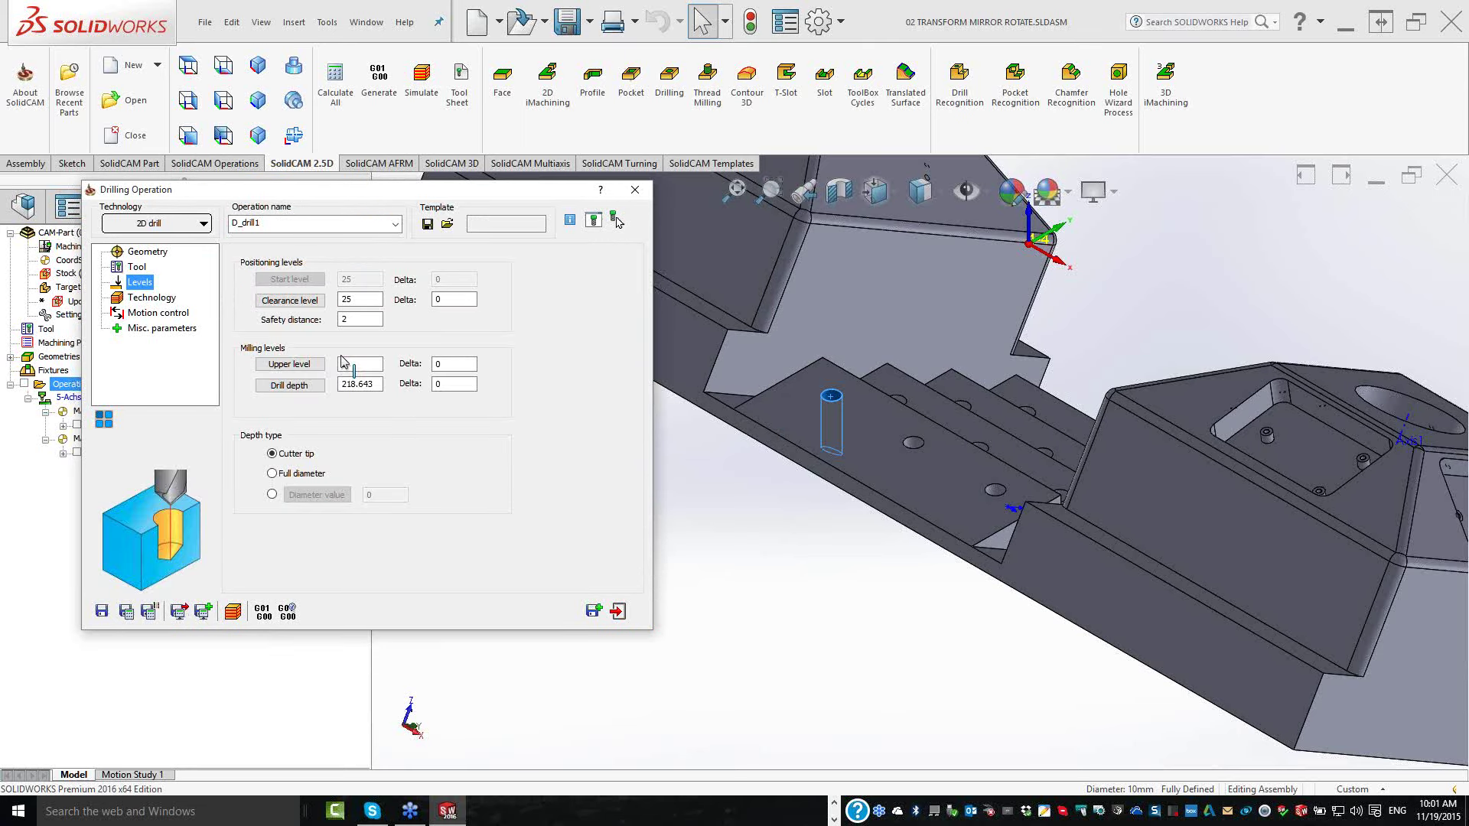
- Set D_drill1's levels from the model: upper level -77.024, depth from the 10 mm hole diameter
left_click(342, 363)
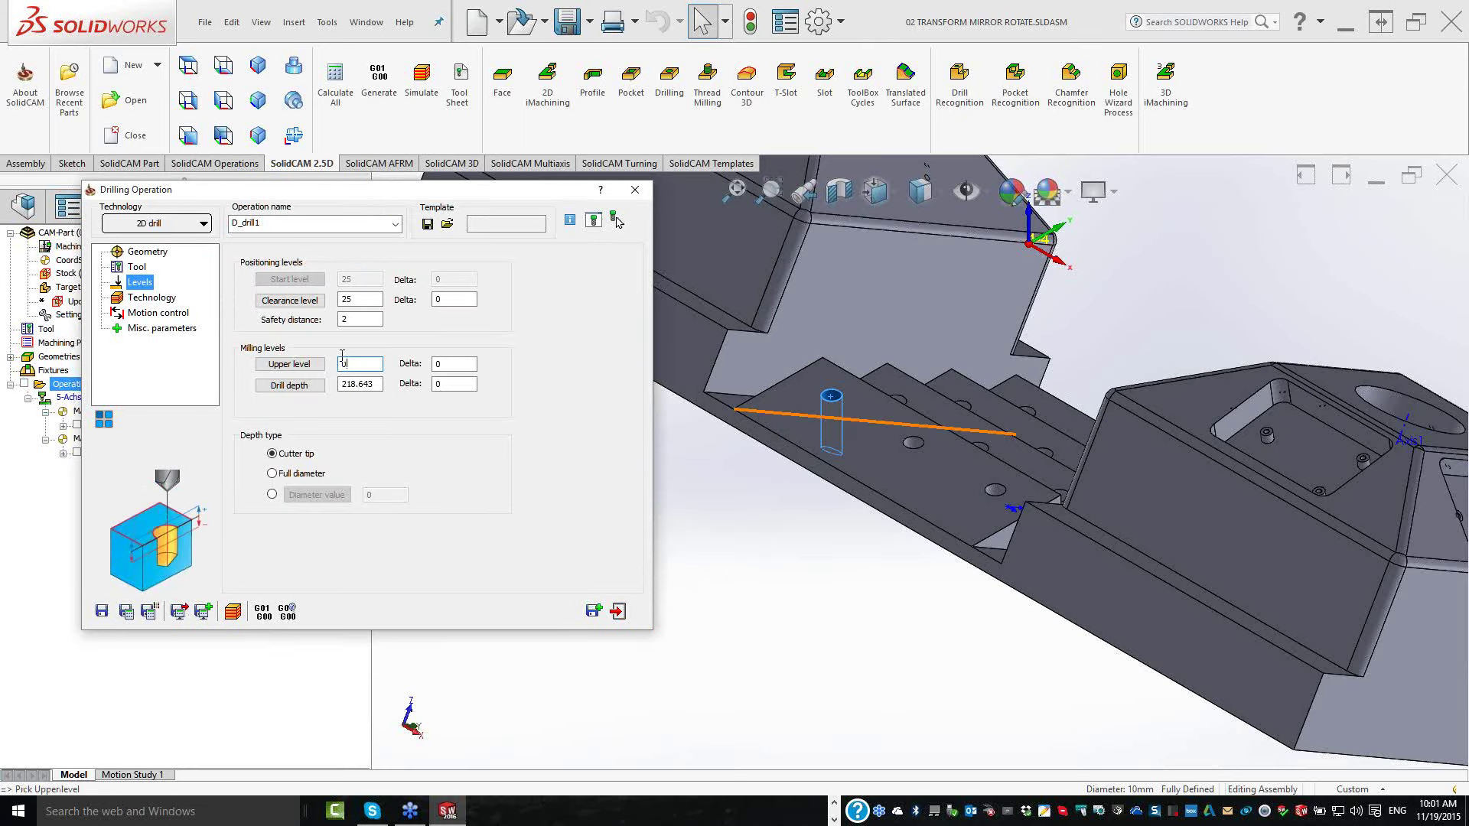
left_click(778, 417)
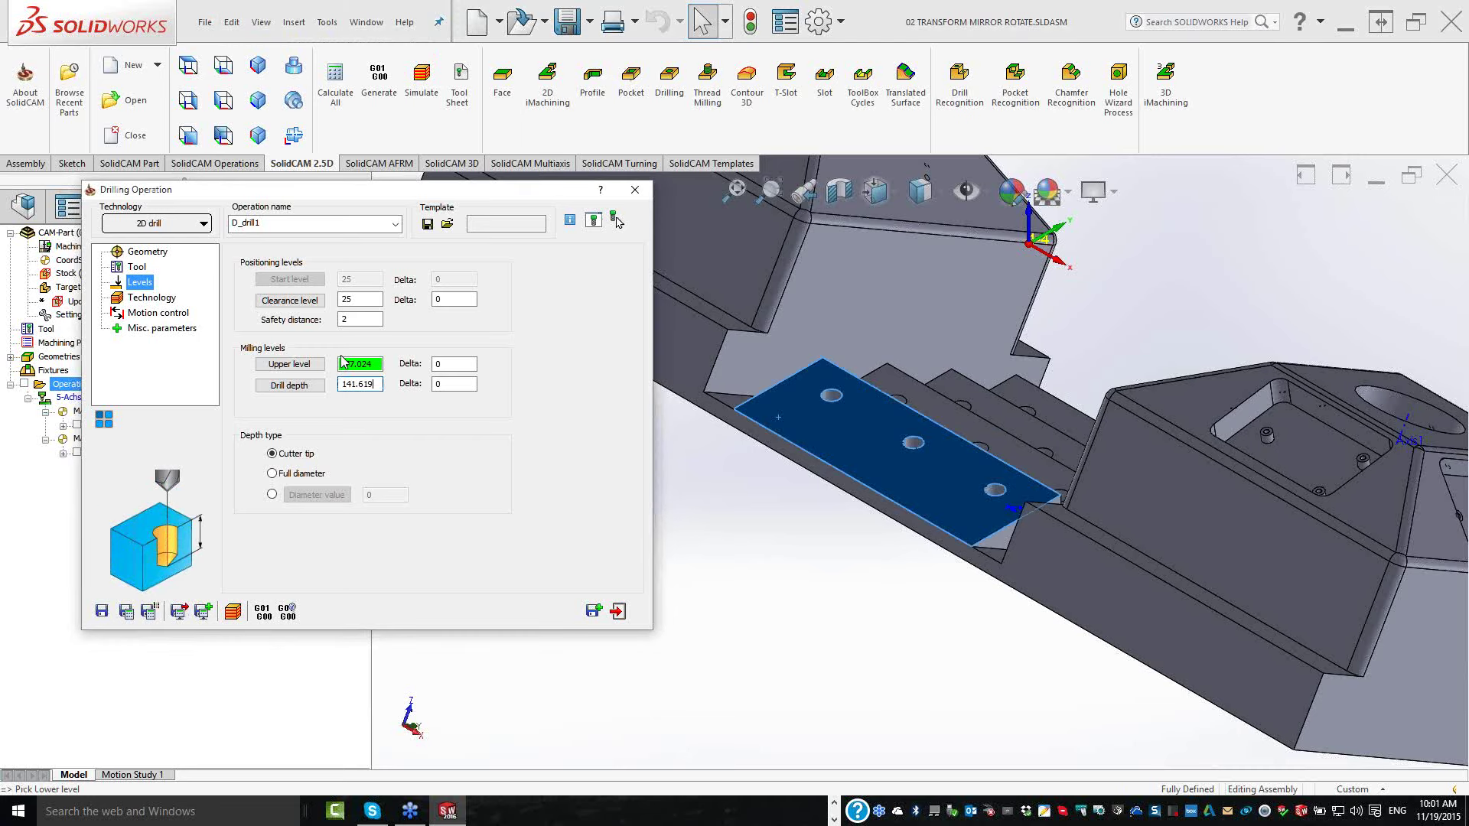
left_click(789, 410)
left_click(271, 494)
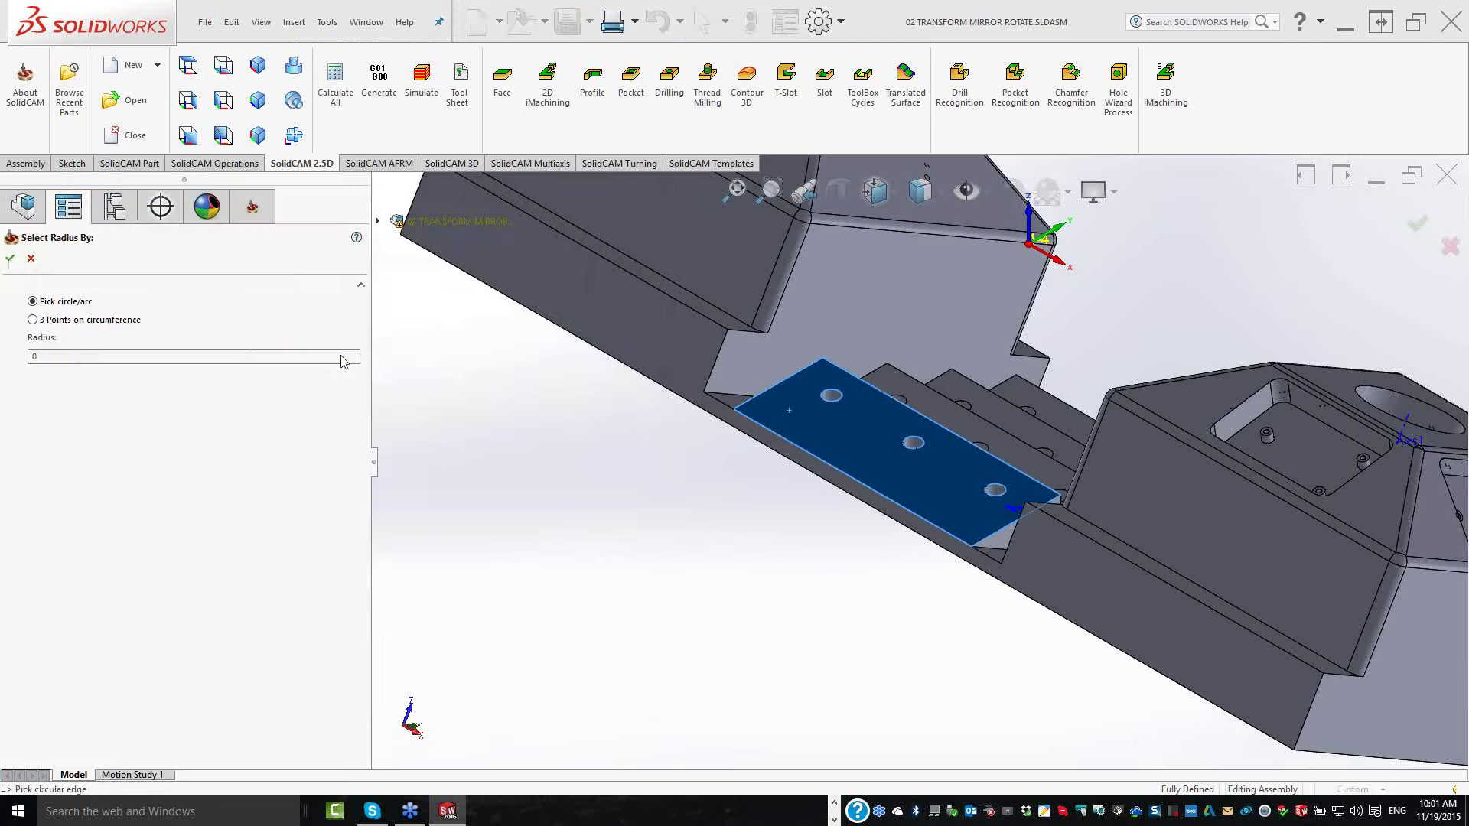
left_click(831, 396)
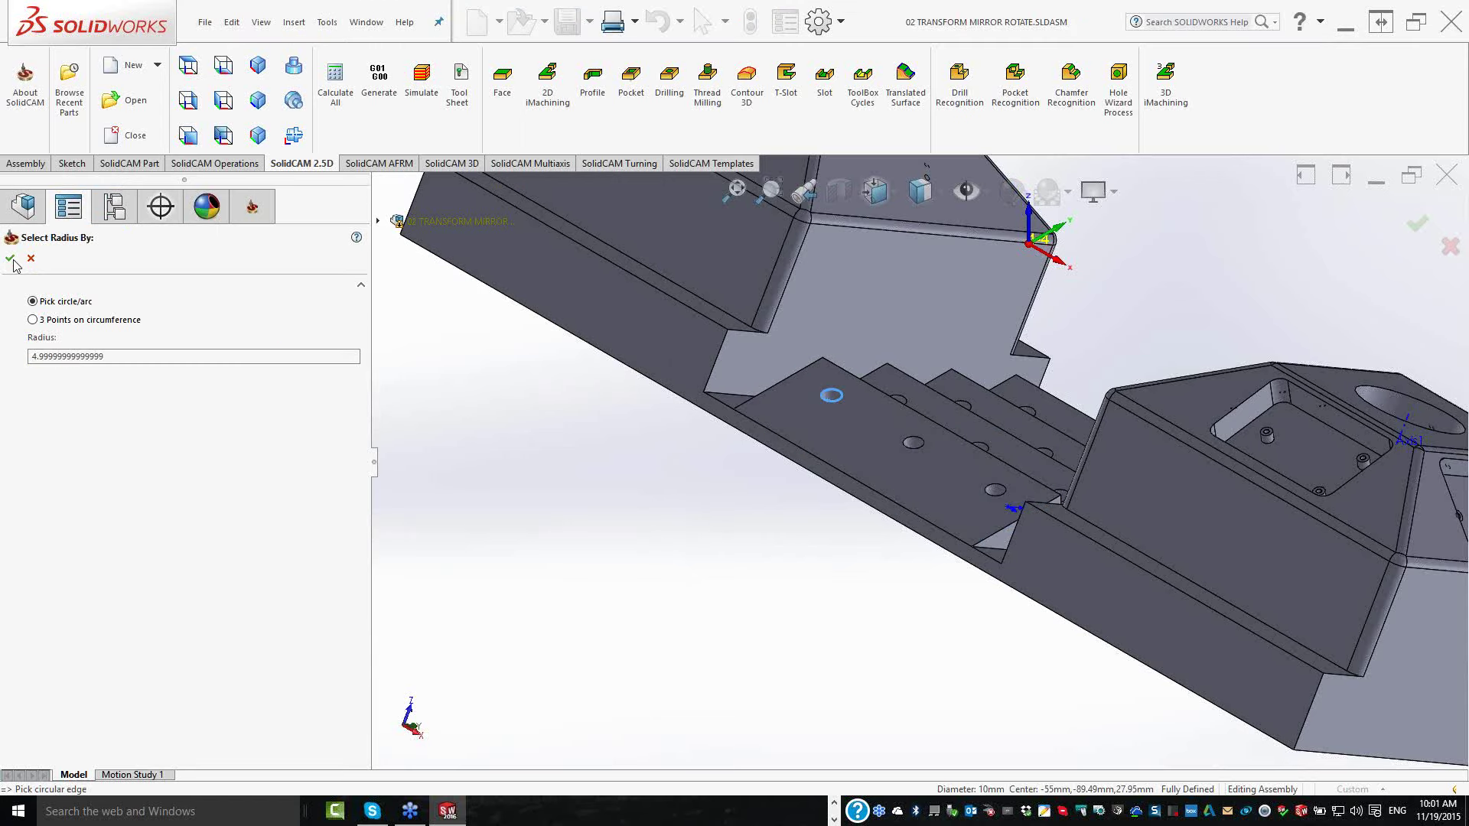
left_click(10, 259)
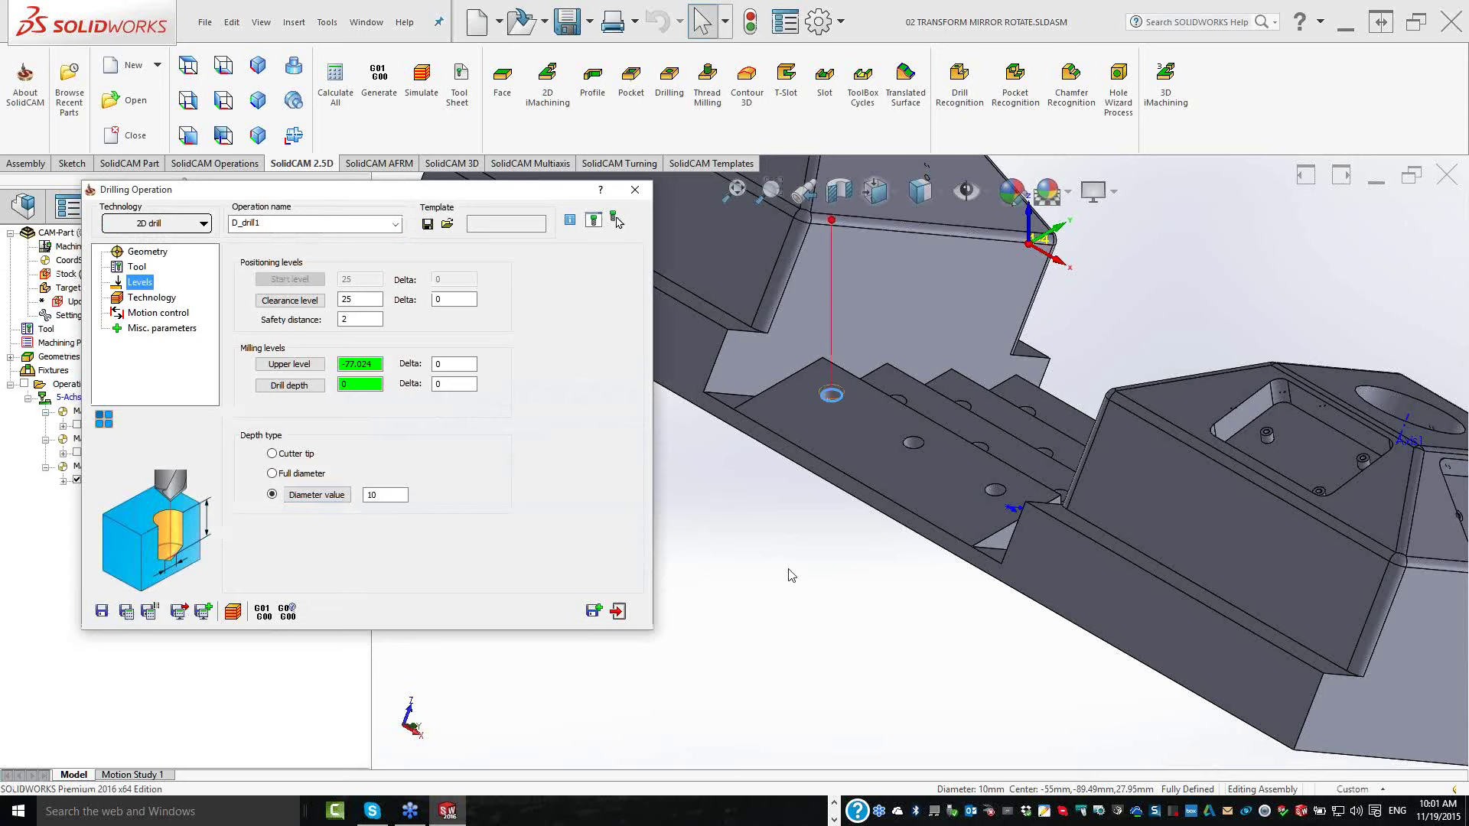
middle_click_drag(788, 569, 957, 606)
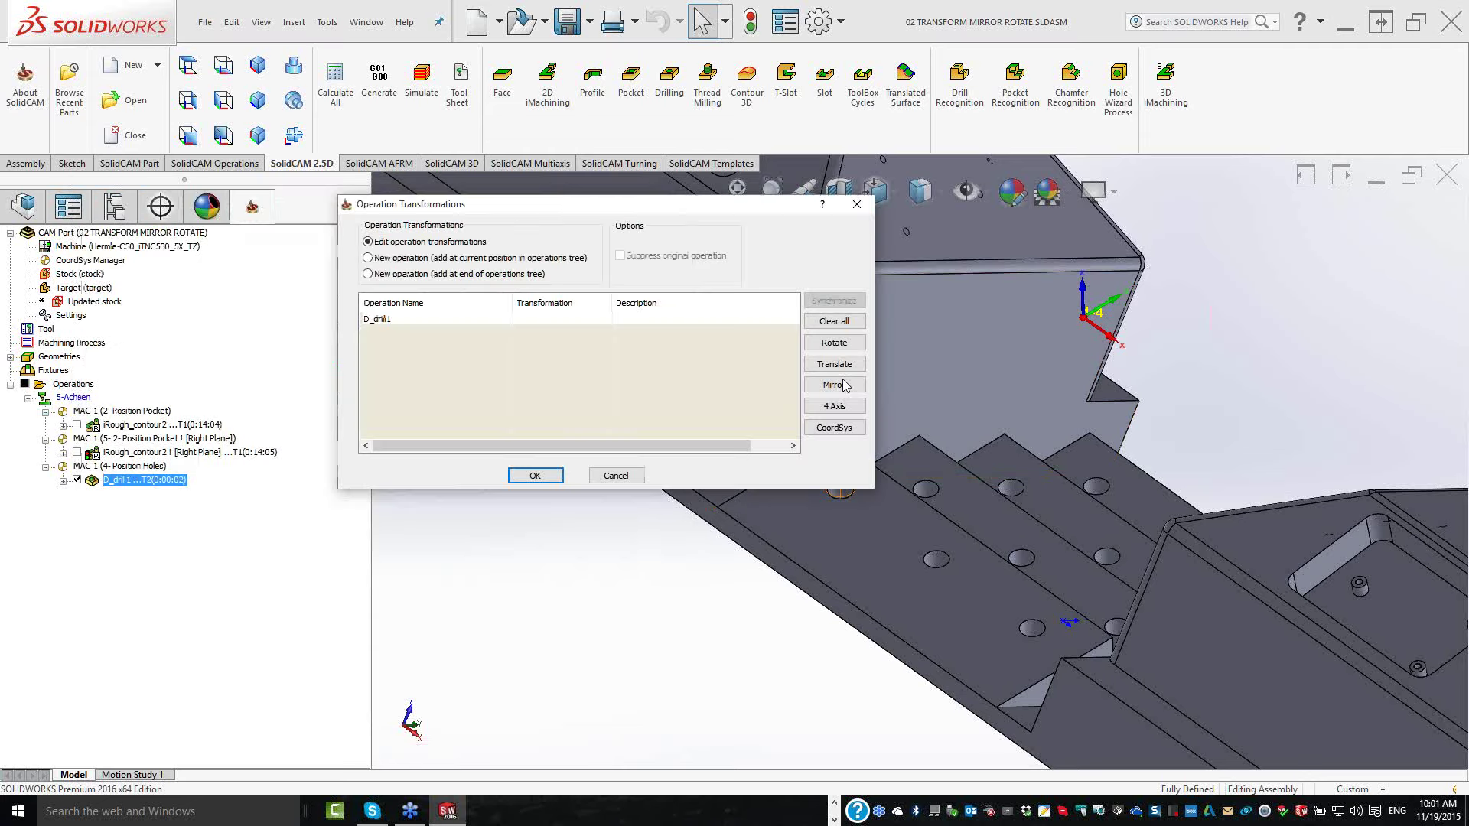
- Start a matrix copy of D_drill1 on a custom axis, first direction along the 160 mm lower edge (Edge397)
left_click(835, 364)
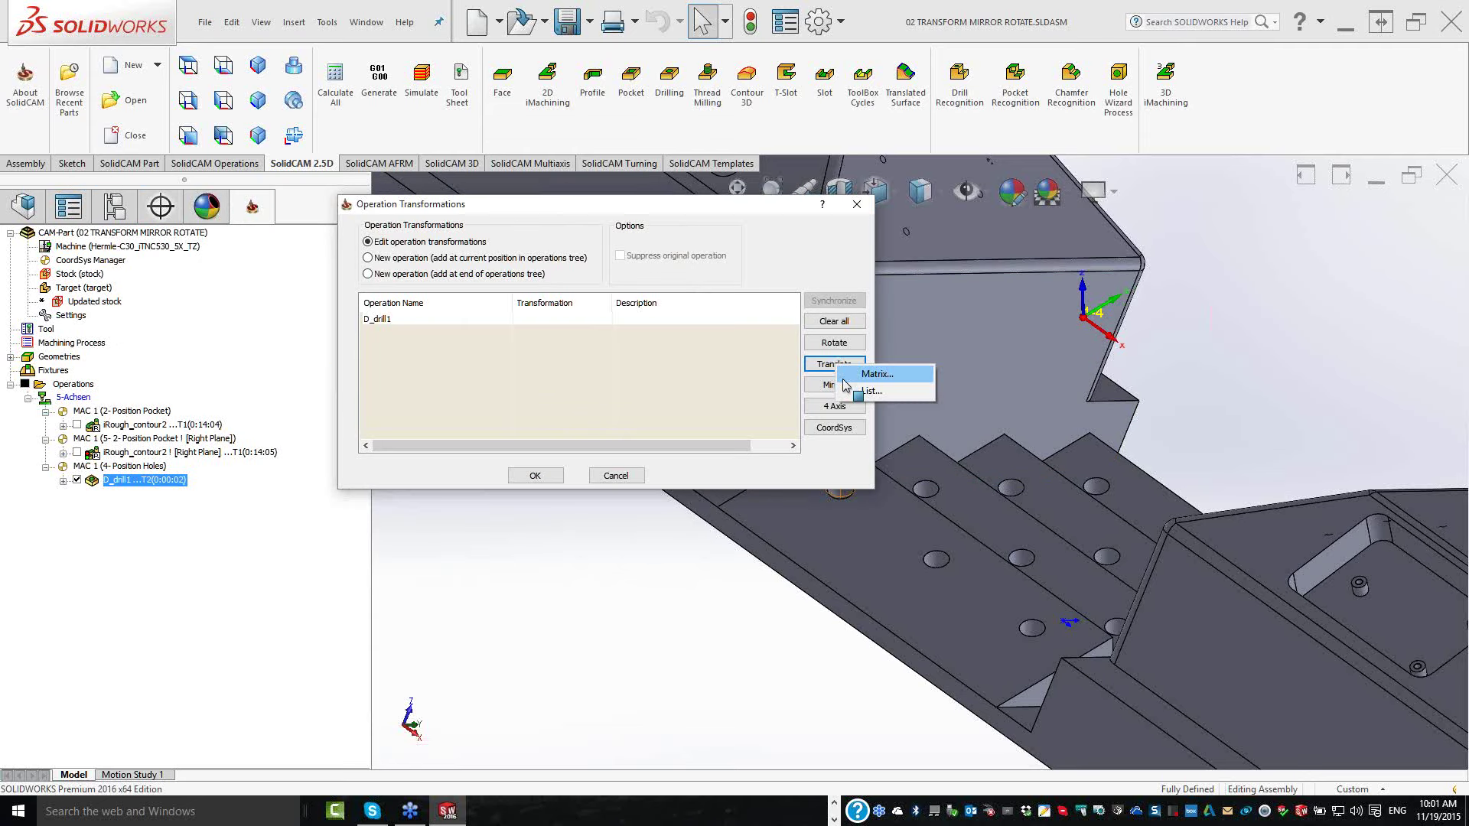
left_click(844, 378)
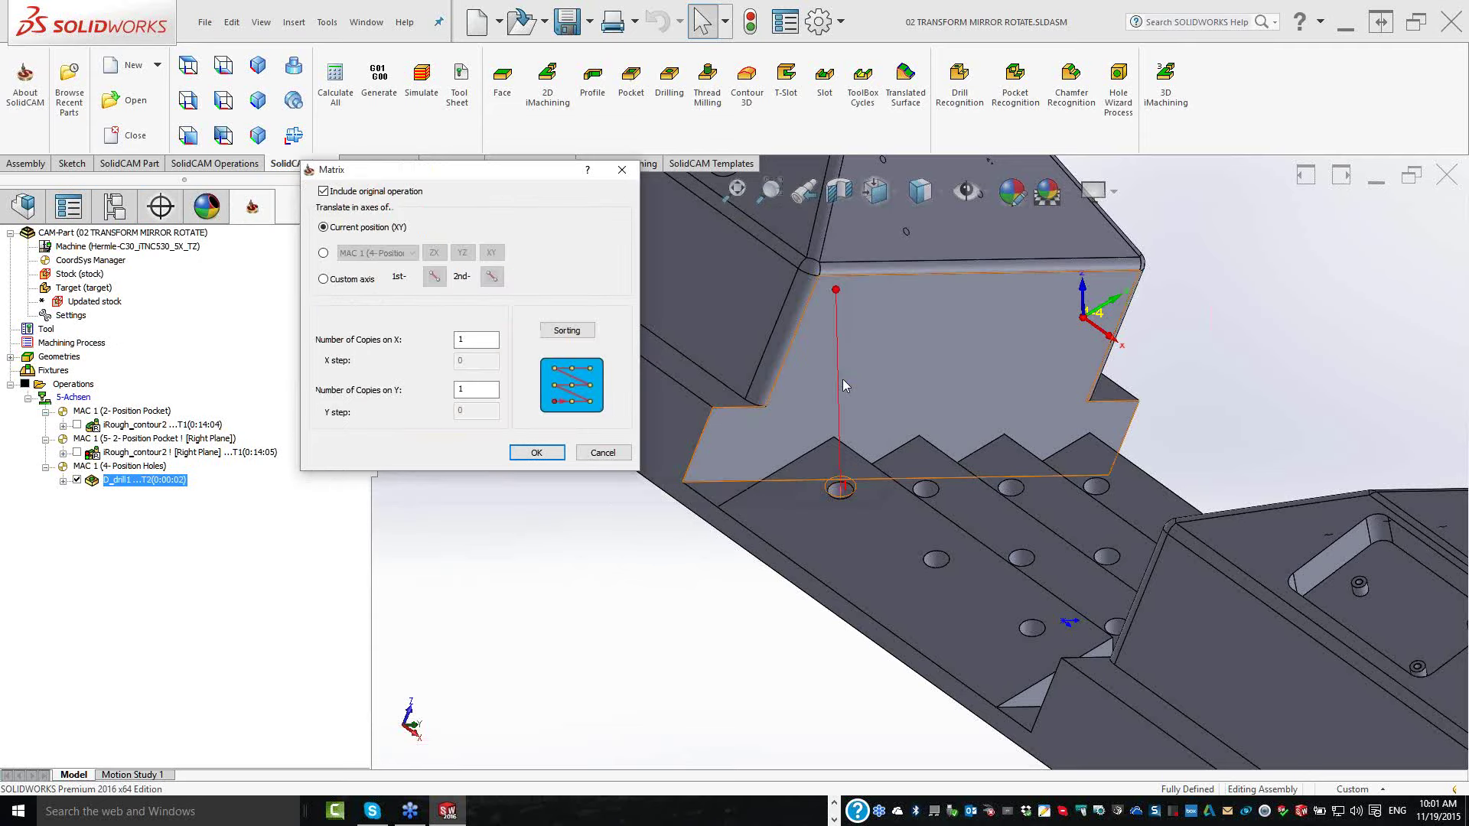
left_click(323, 280)
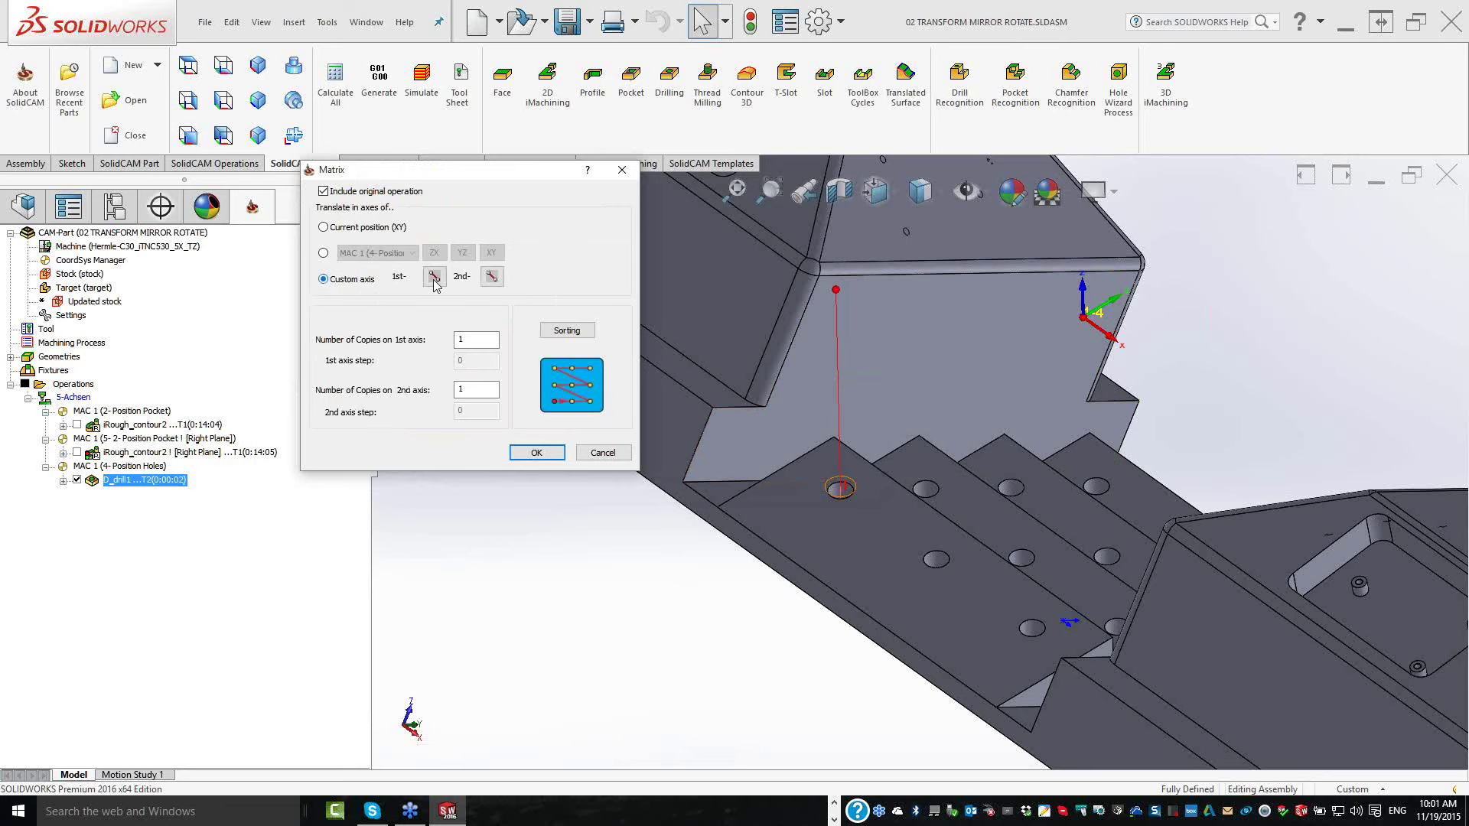
left_click(433, 278)
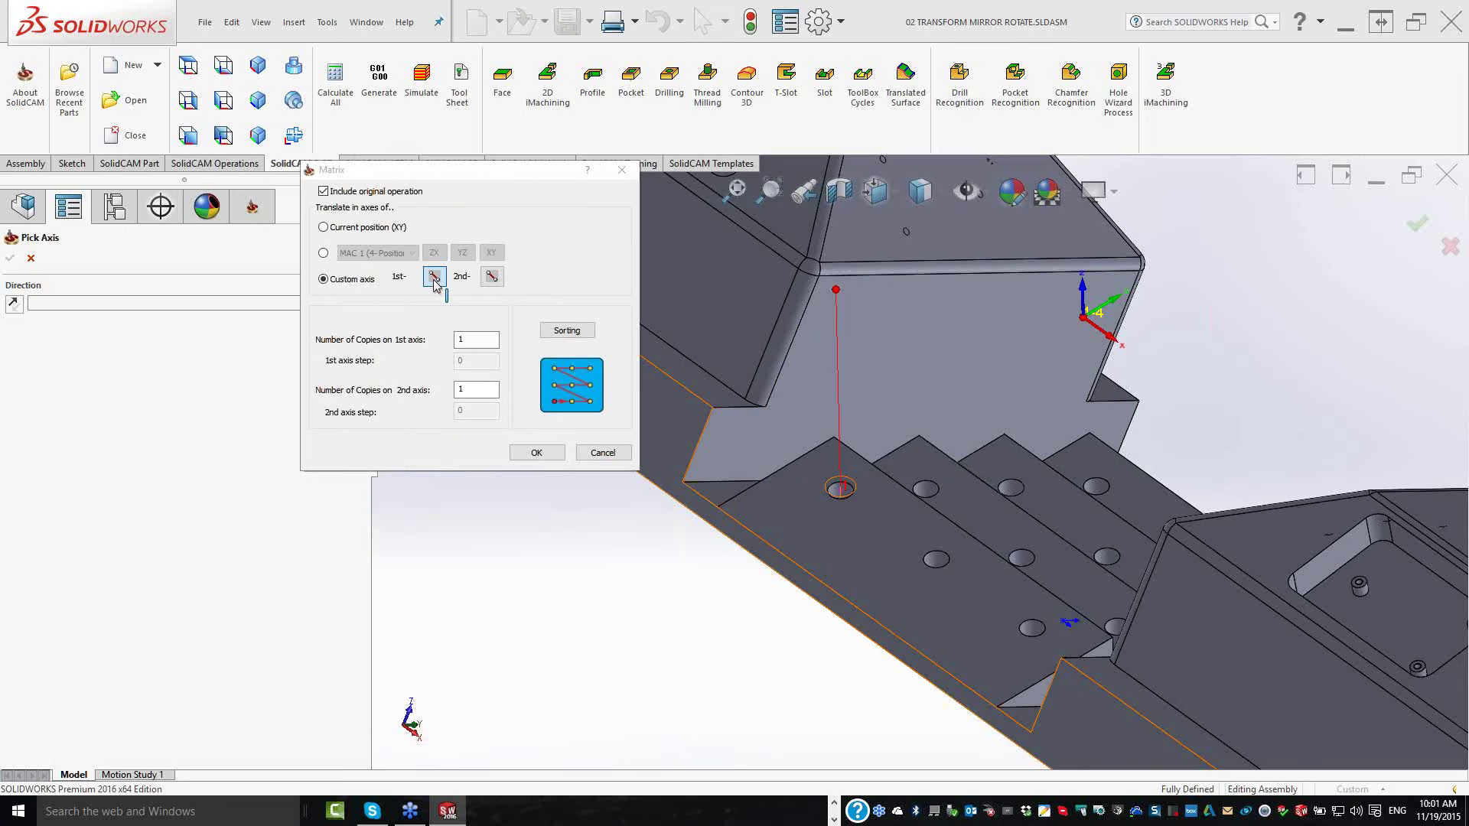
left_click(729, 524)
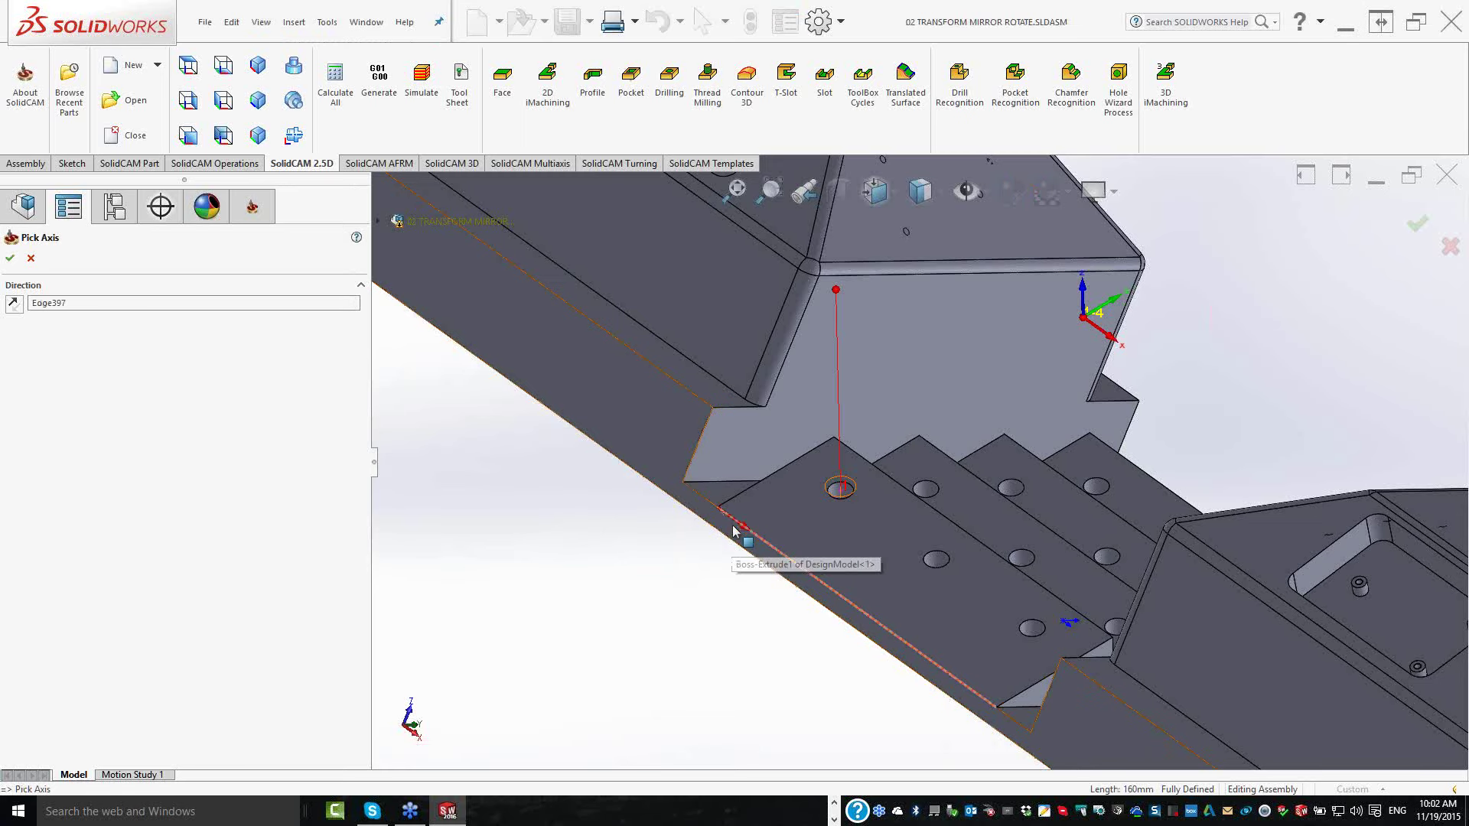
left_click(999, 718)
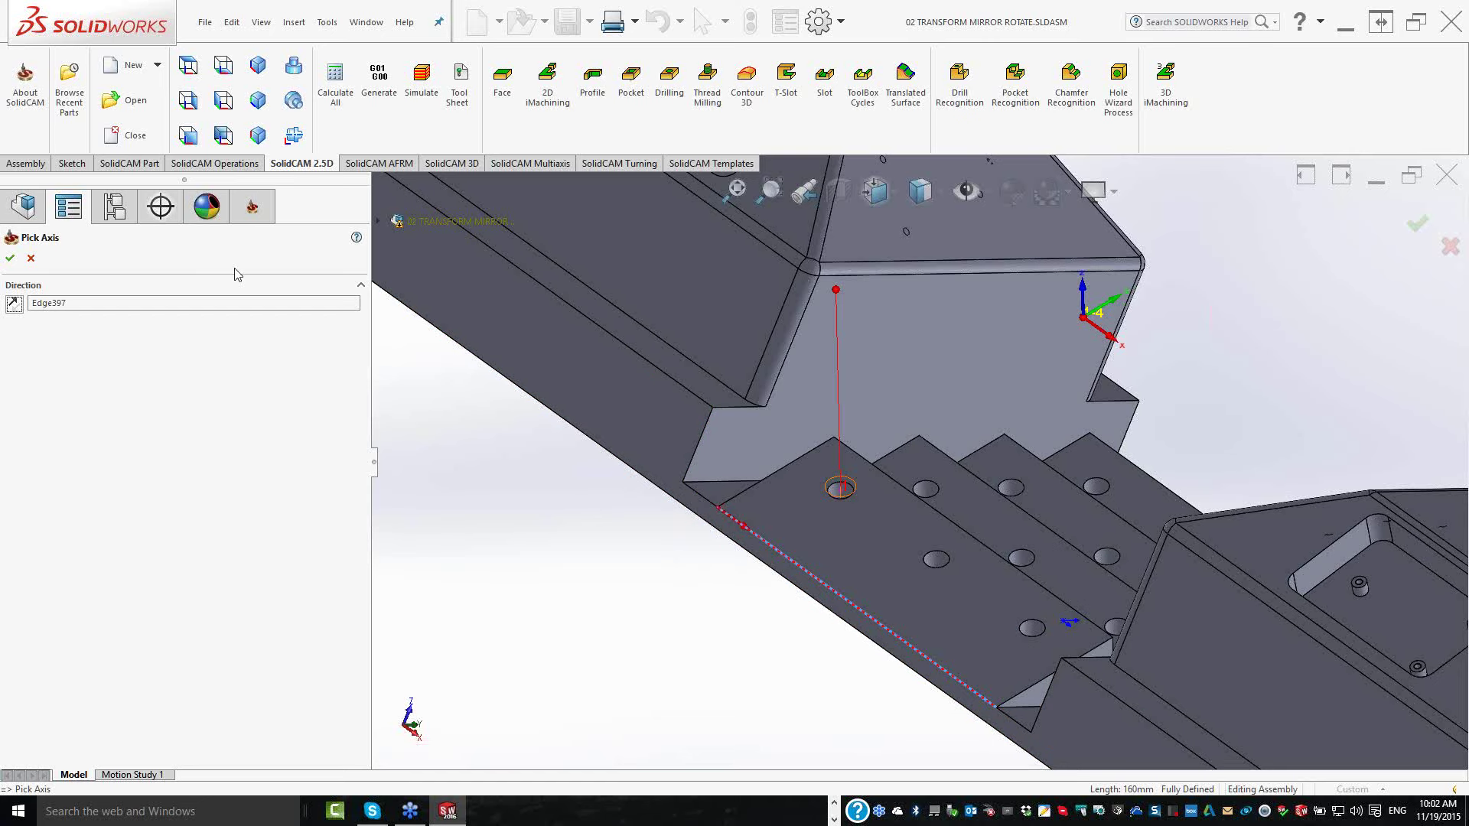
key("Return")
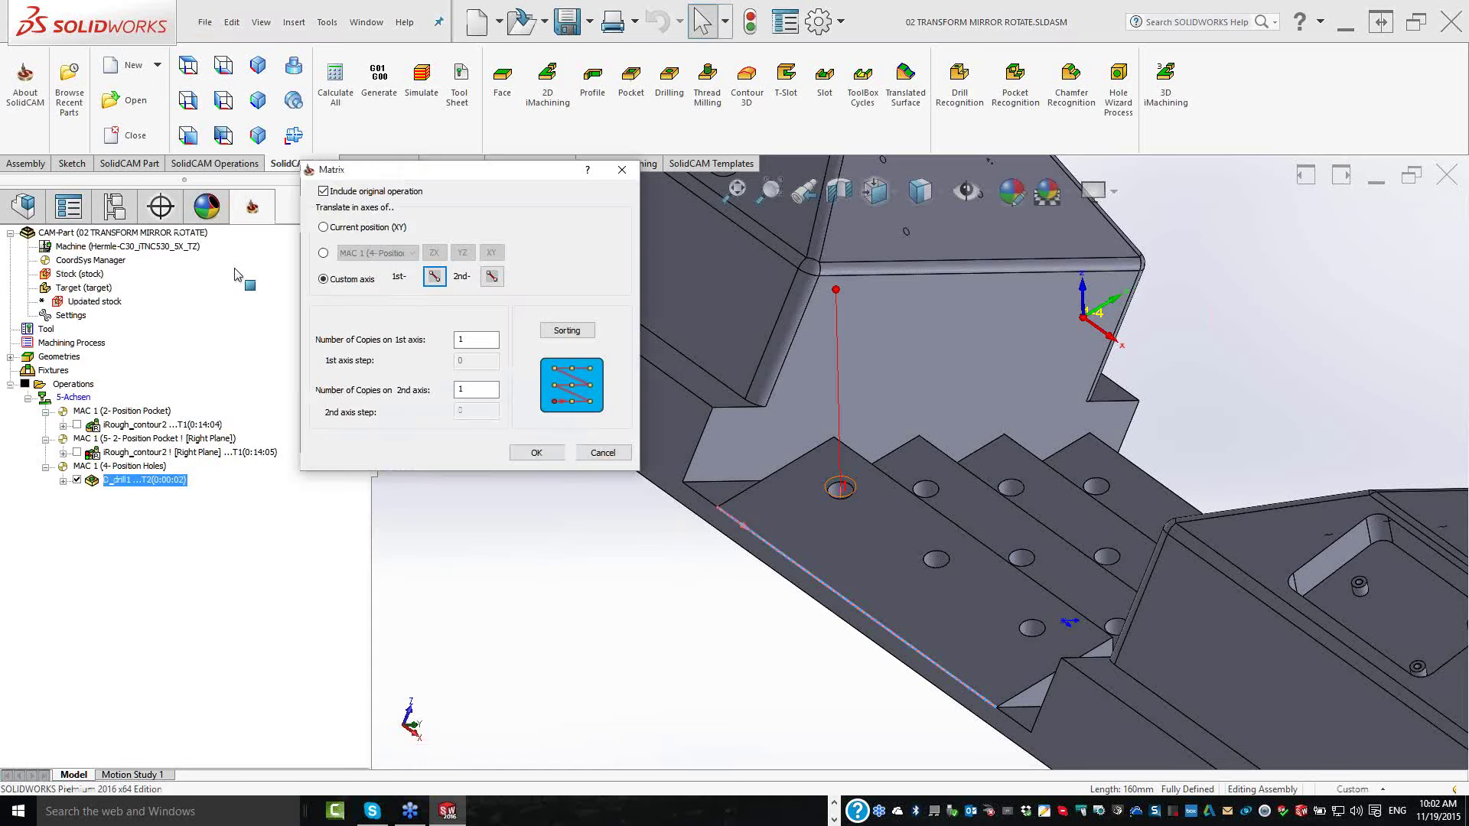
- Set the matrix's second axis along the 250 mm step edge (Edge333)
left_click(487, 278)
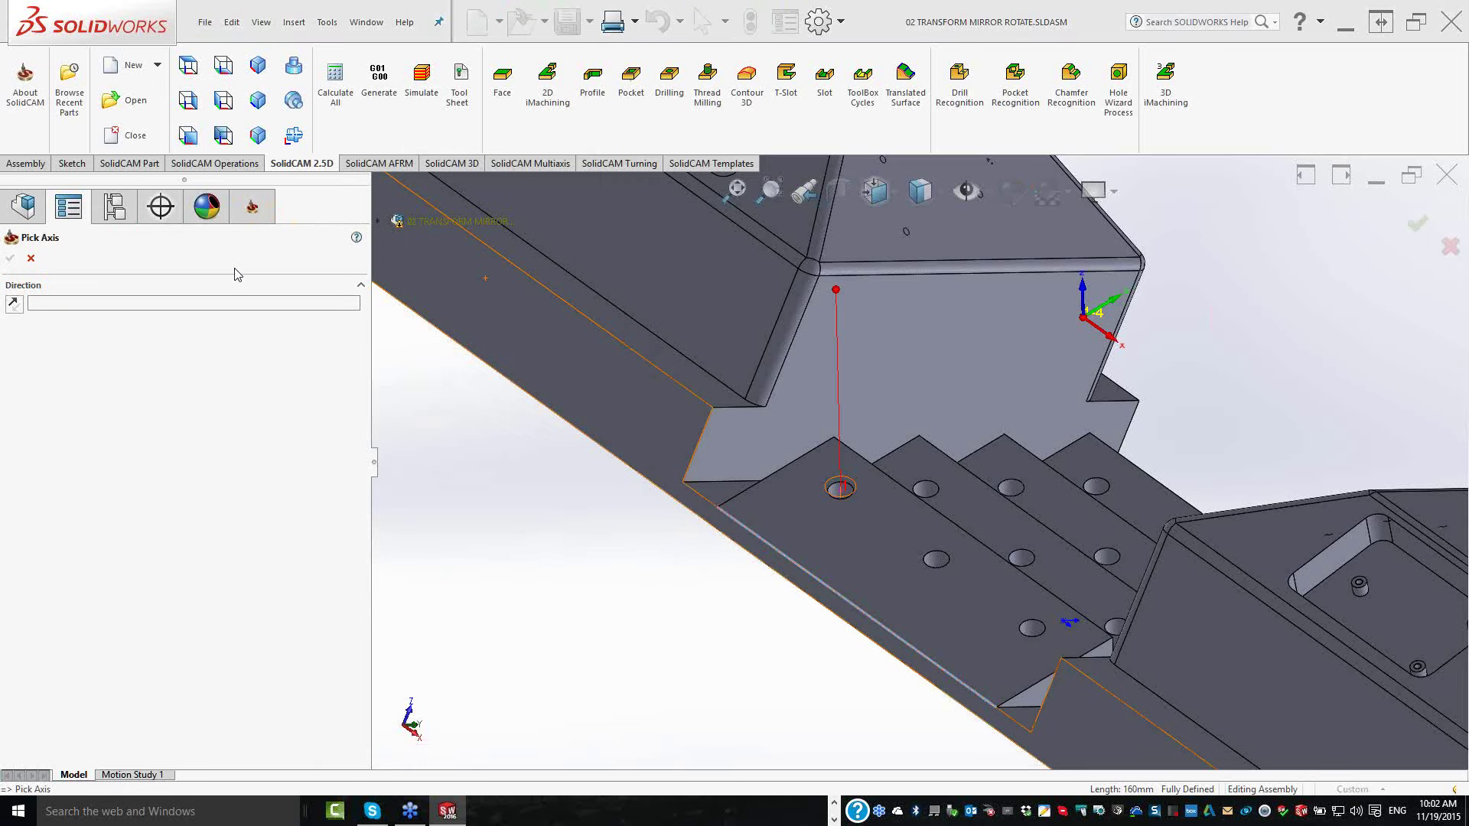
left_click(765, 480)
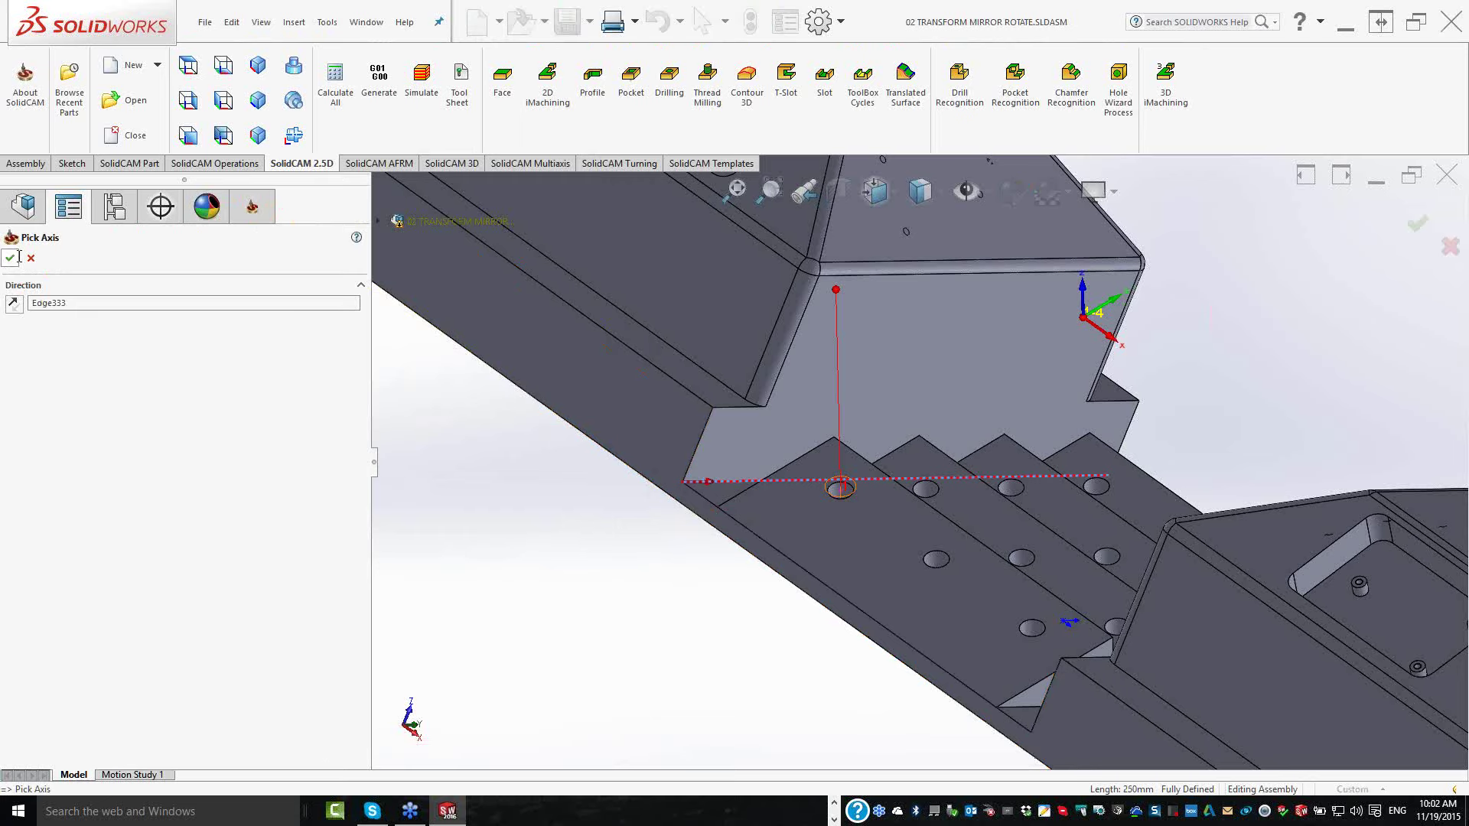
left_click(12, 258)
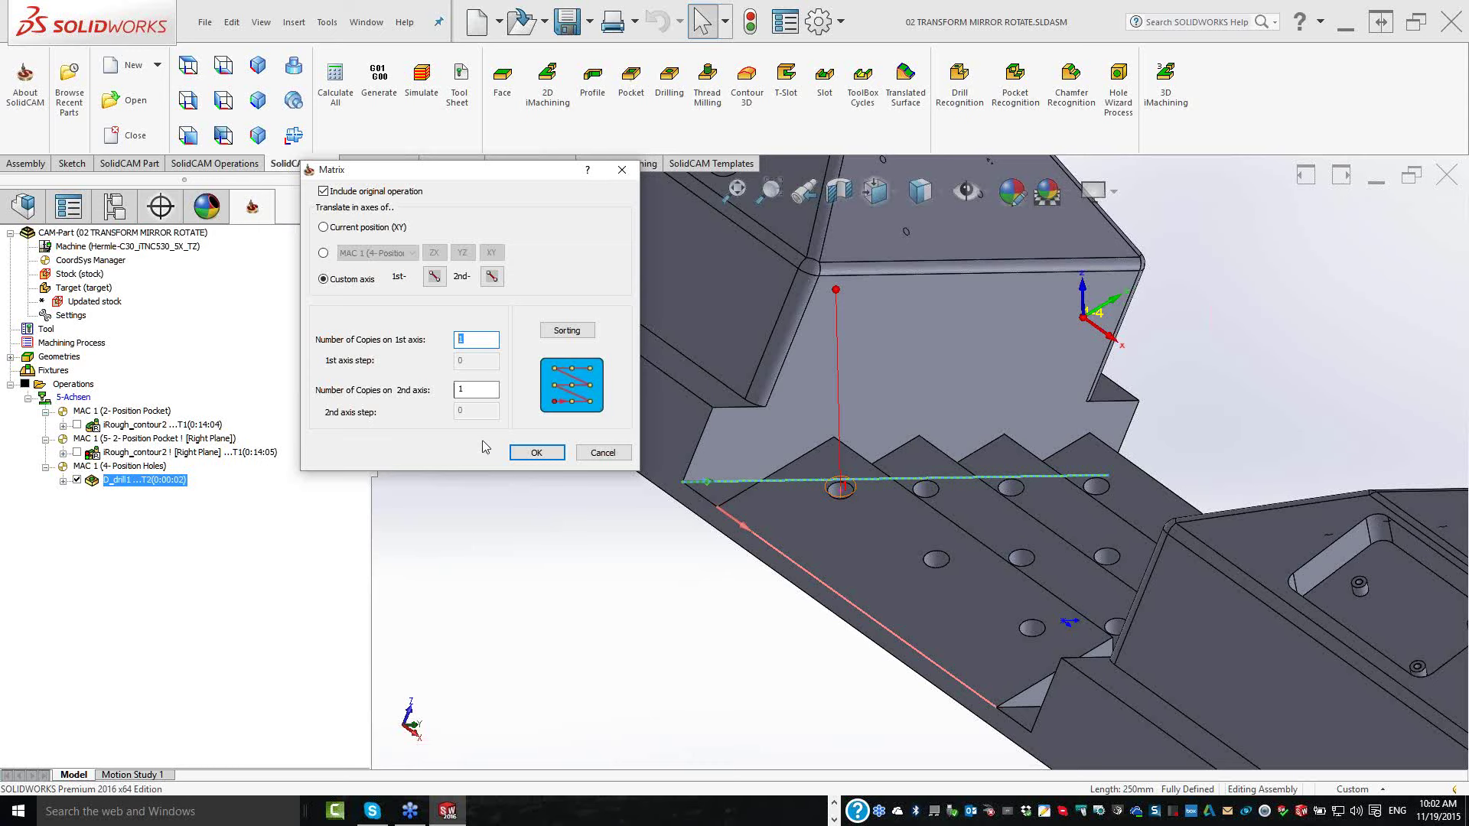
- Set 3 copies spaced 55 mm on the first axis and 4 copies spaced 50 mm on the second
type("3")
key("Tab")
type("55")
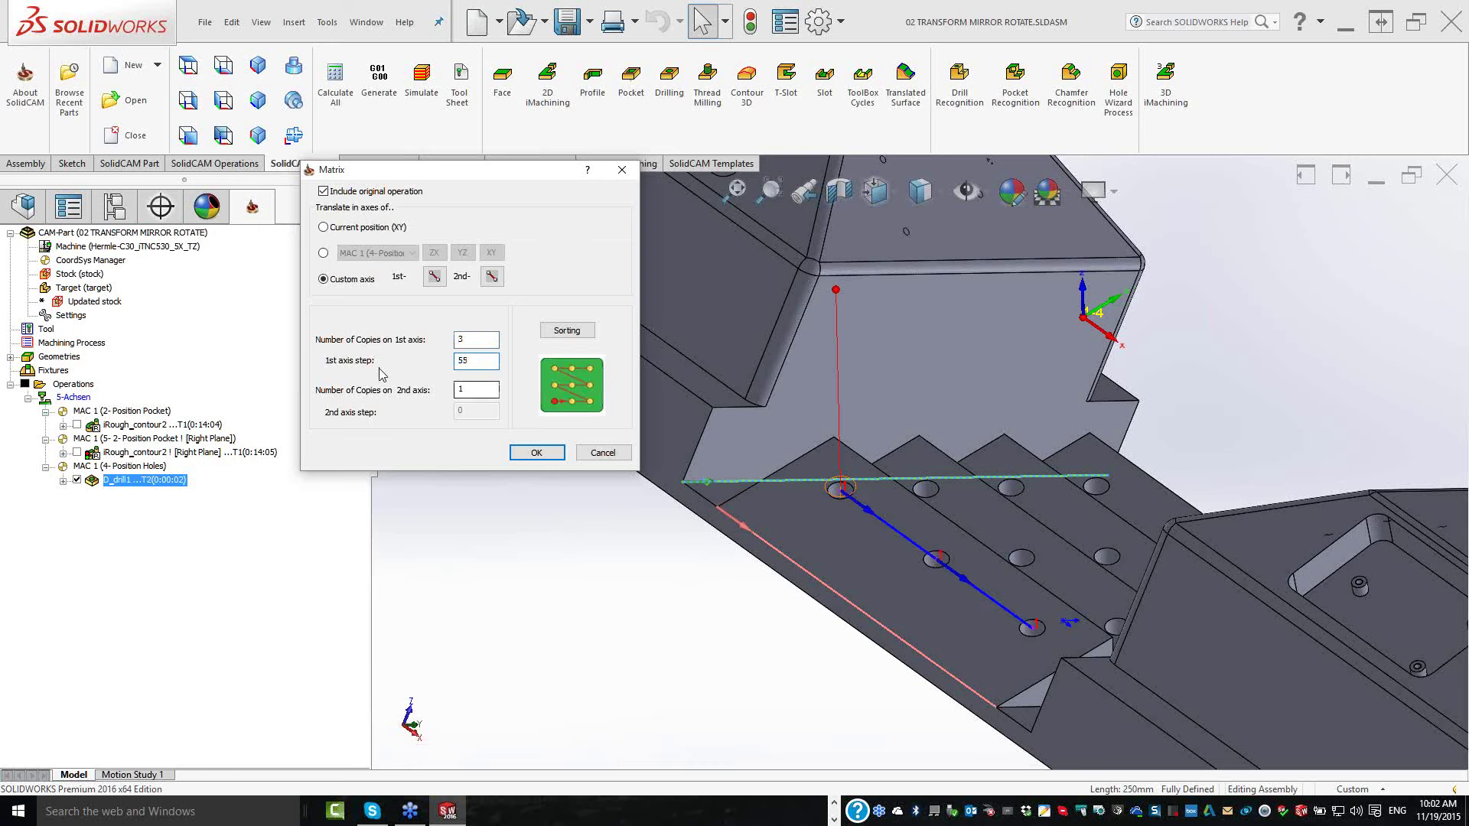
key("Tab")
type("4")
key("Tab")
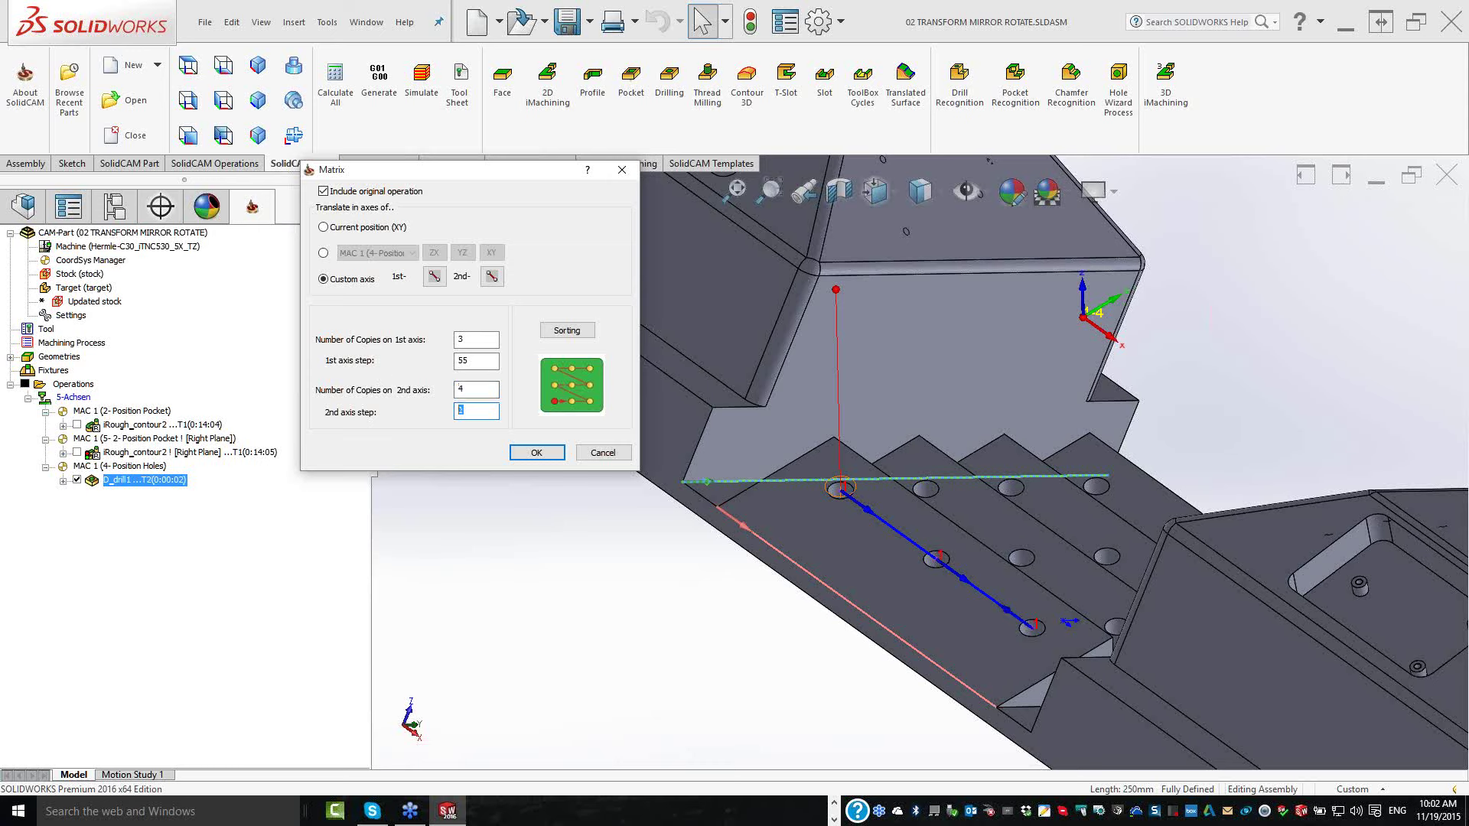
type("508")
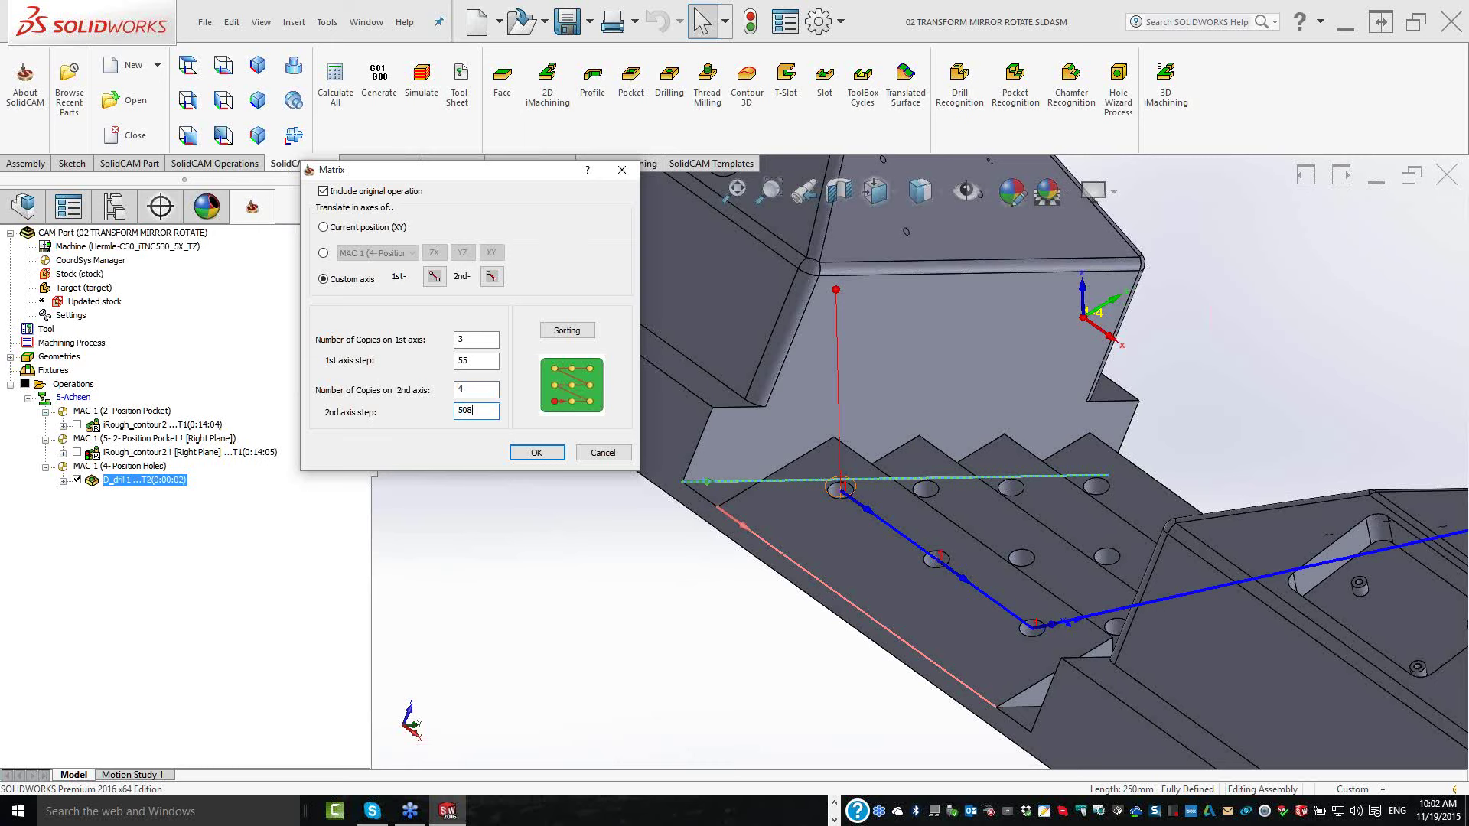
key("BackSpace")
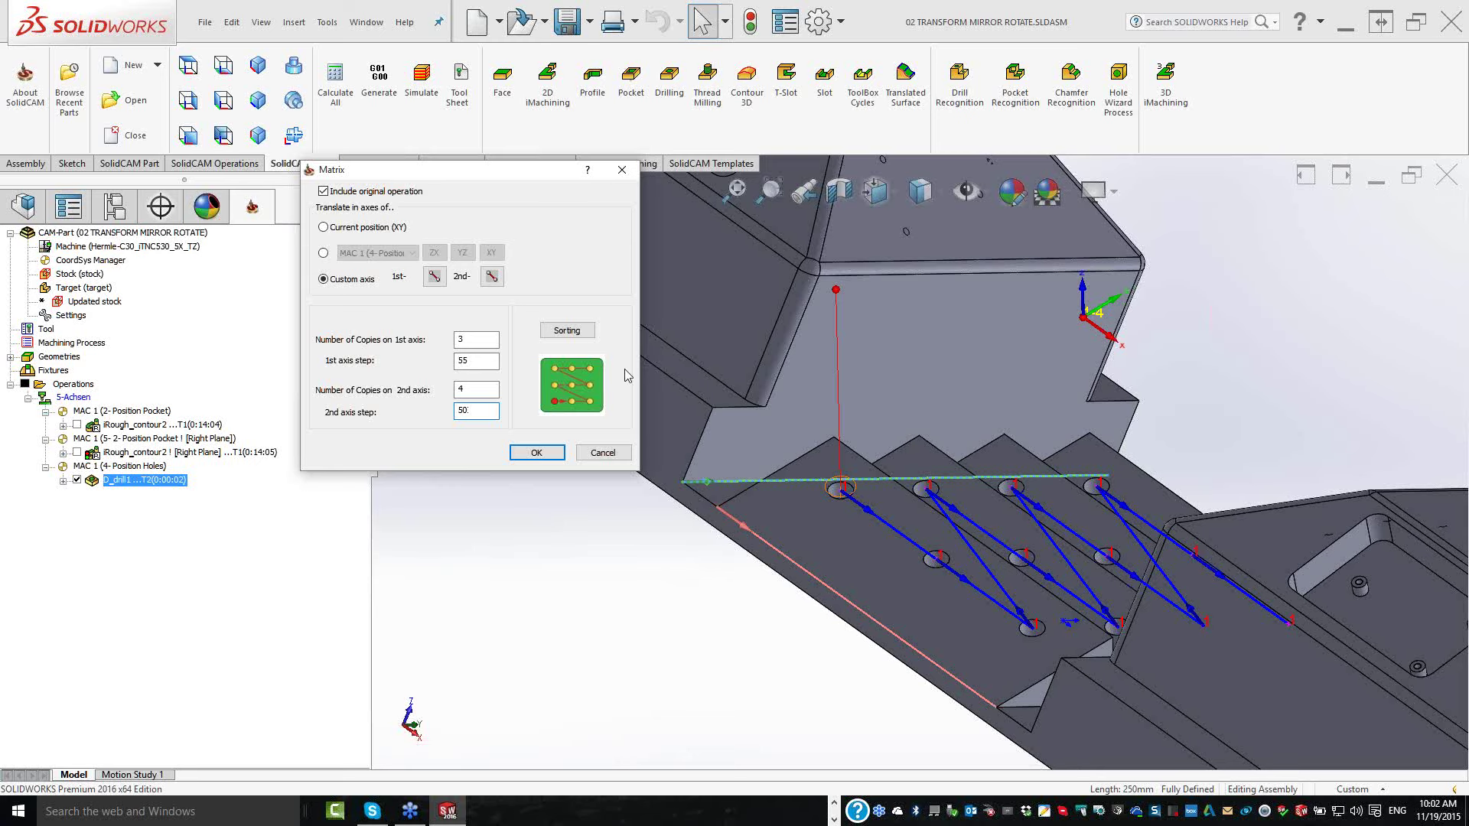
- Drill the hole grid in snake order and accept the matrix transformation
left_click(567, 330)
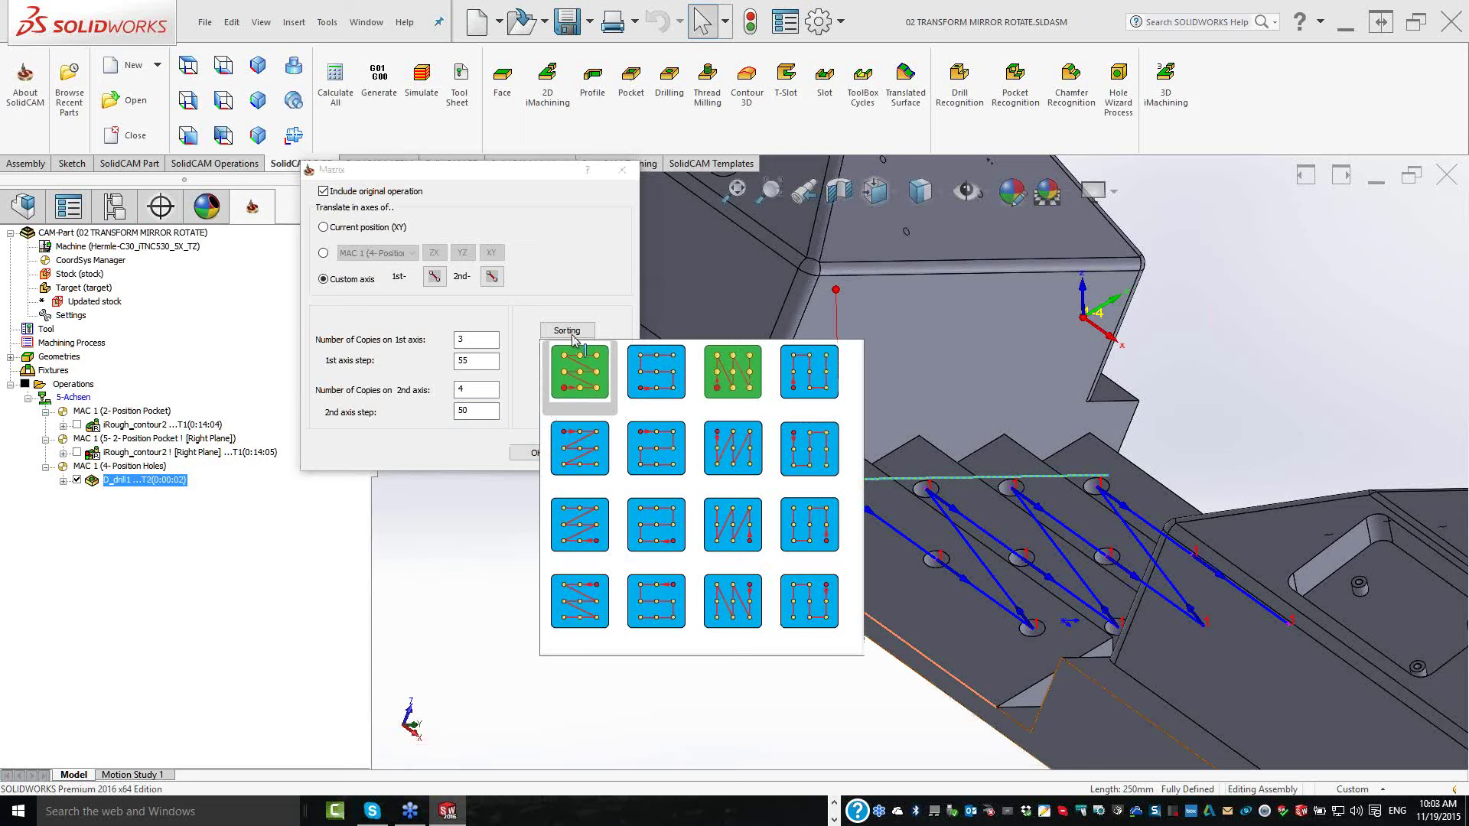
left_click(573, 333)
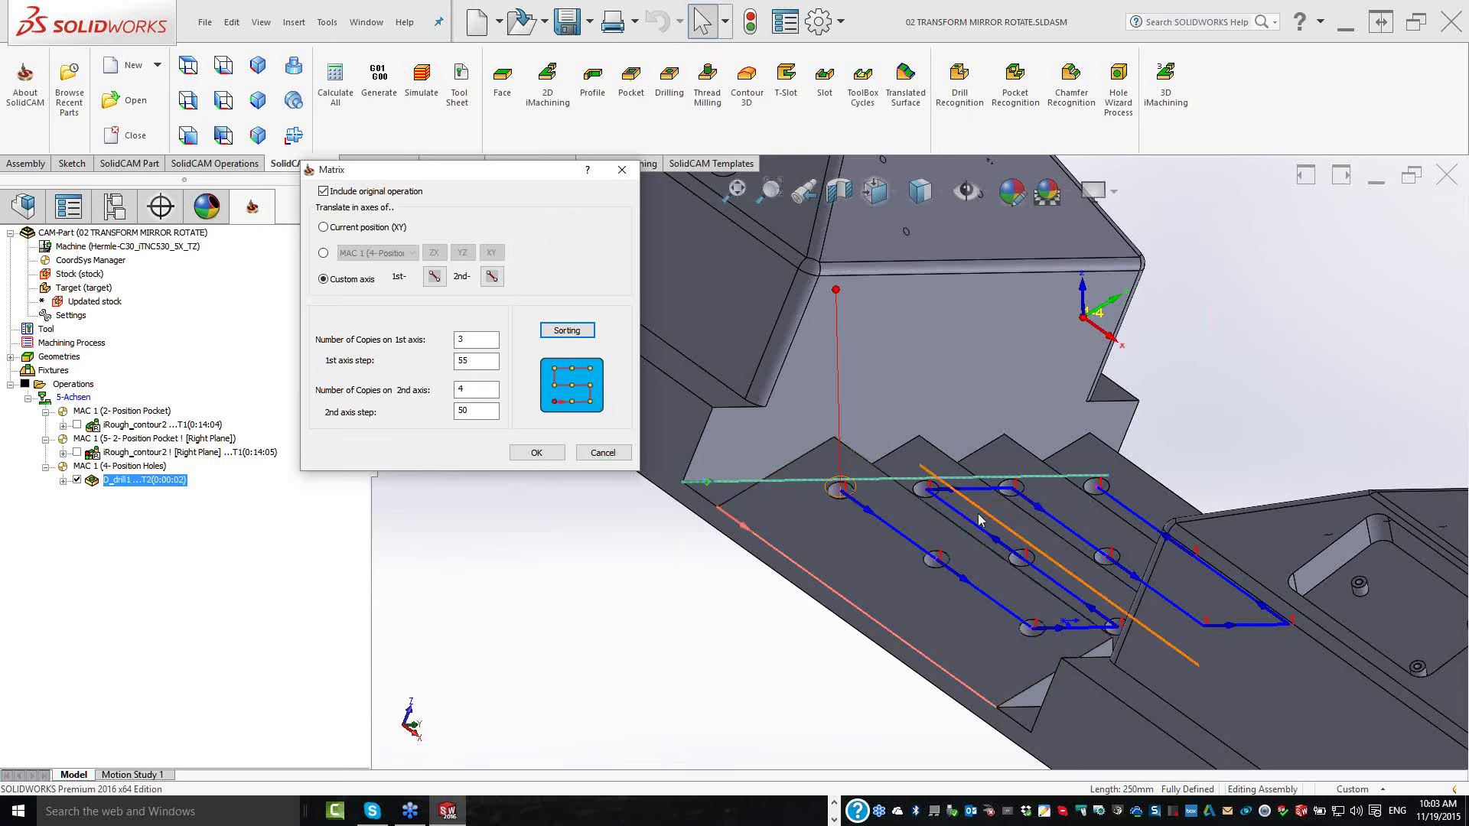
left_click(536, 454)
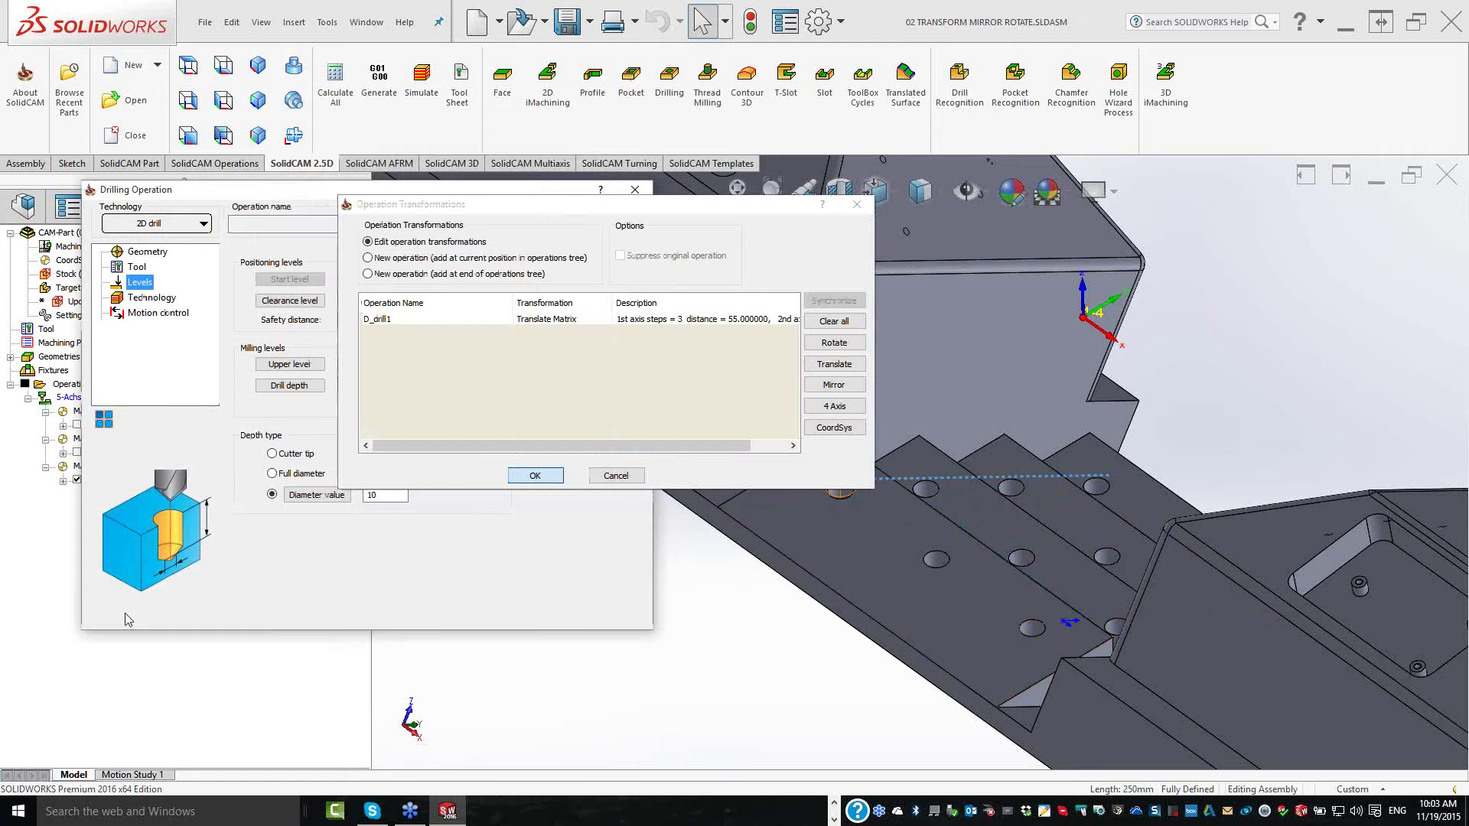
left_click(127, 619)
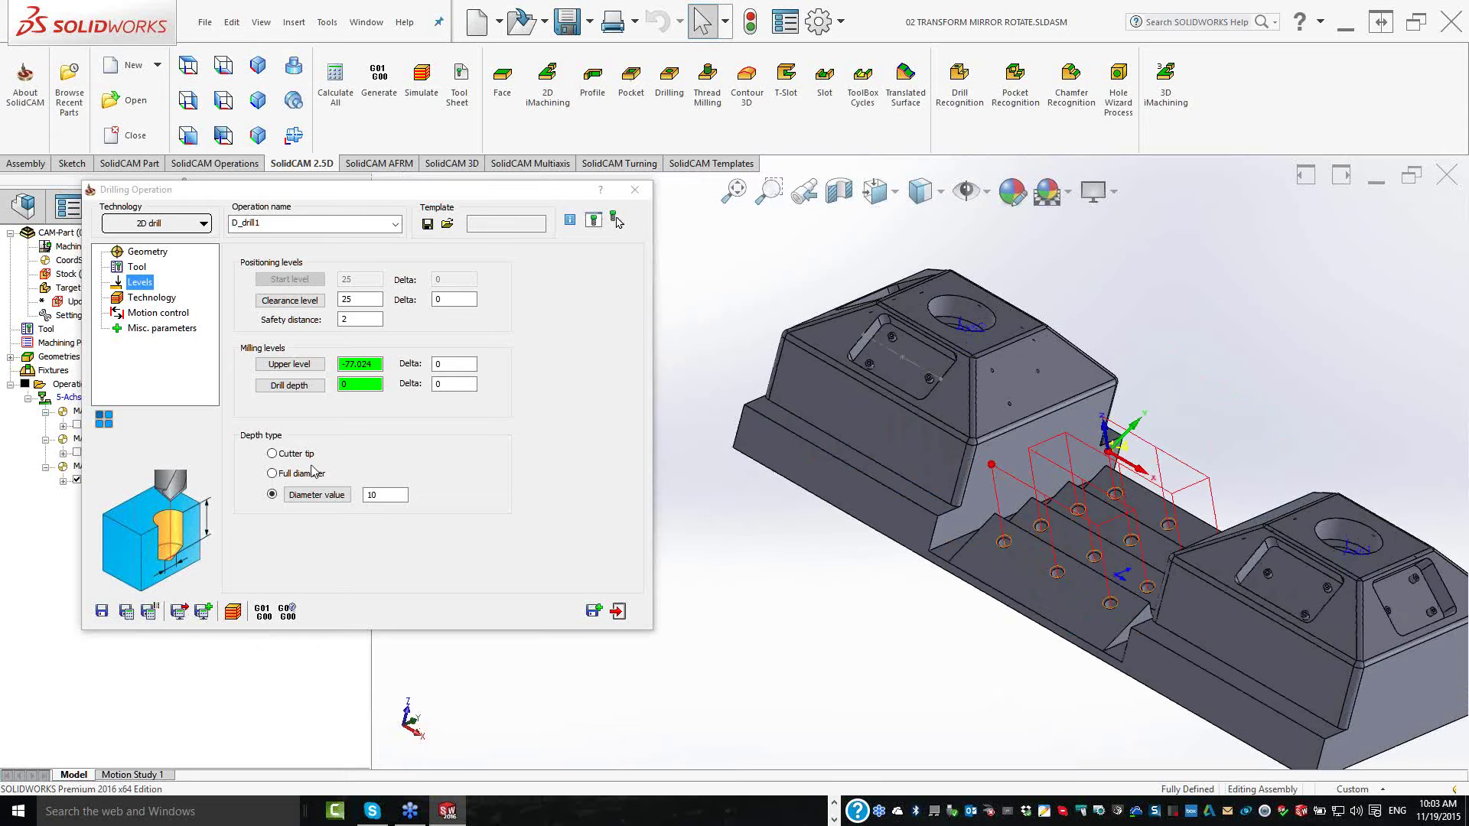
- Recalculate D_drill1 and set the machine setup origin to a point on the block's bottom face
left_click(102, 611)
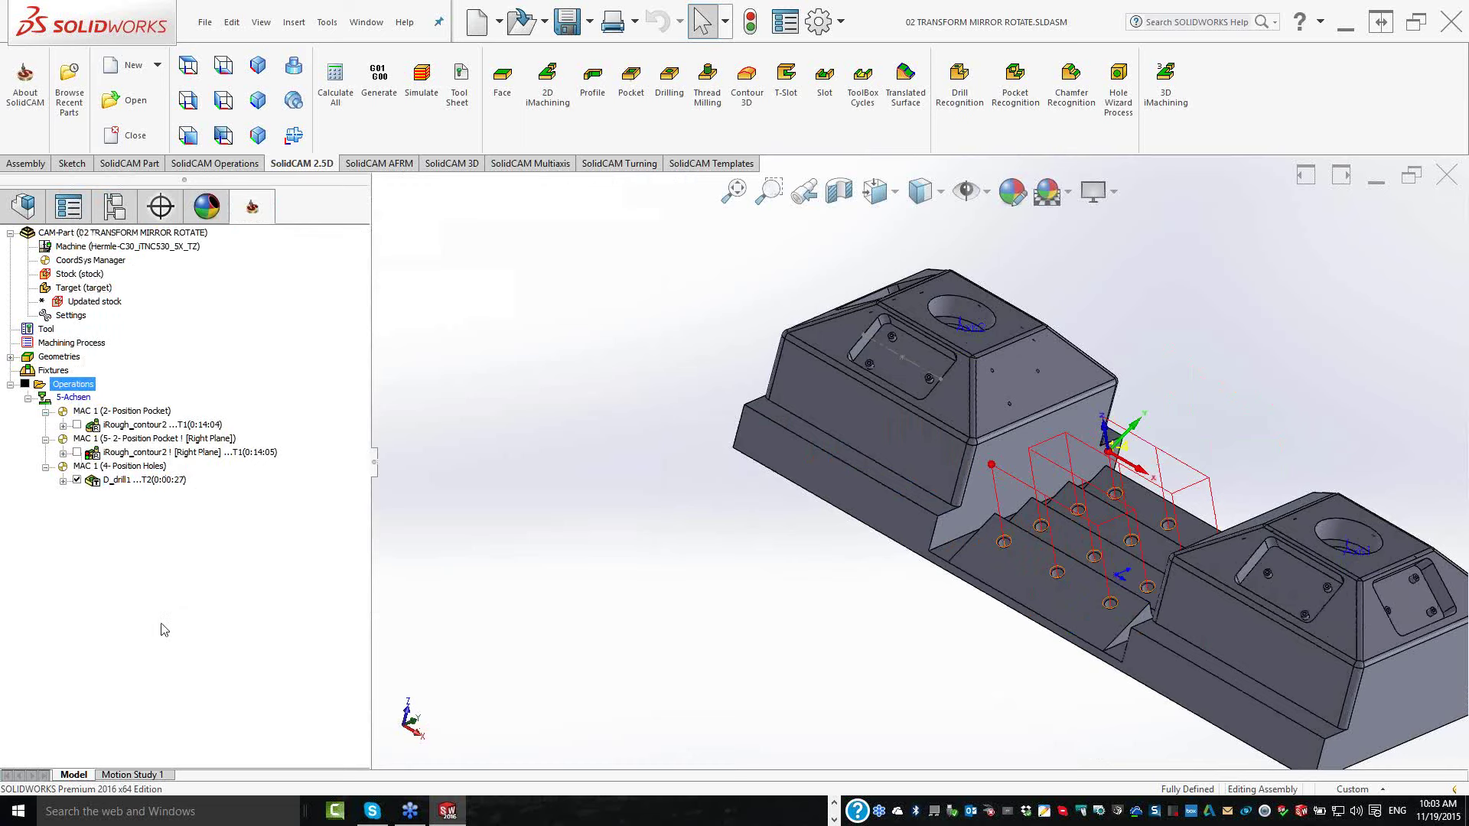
right_click(69, 383)
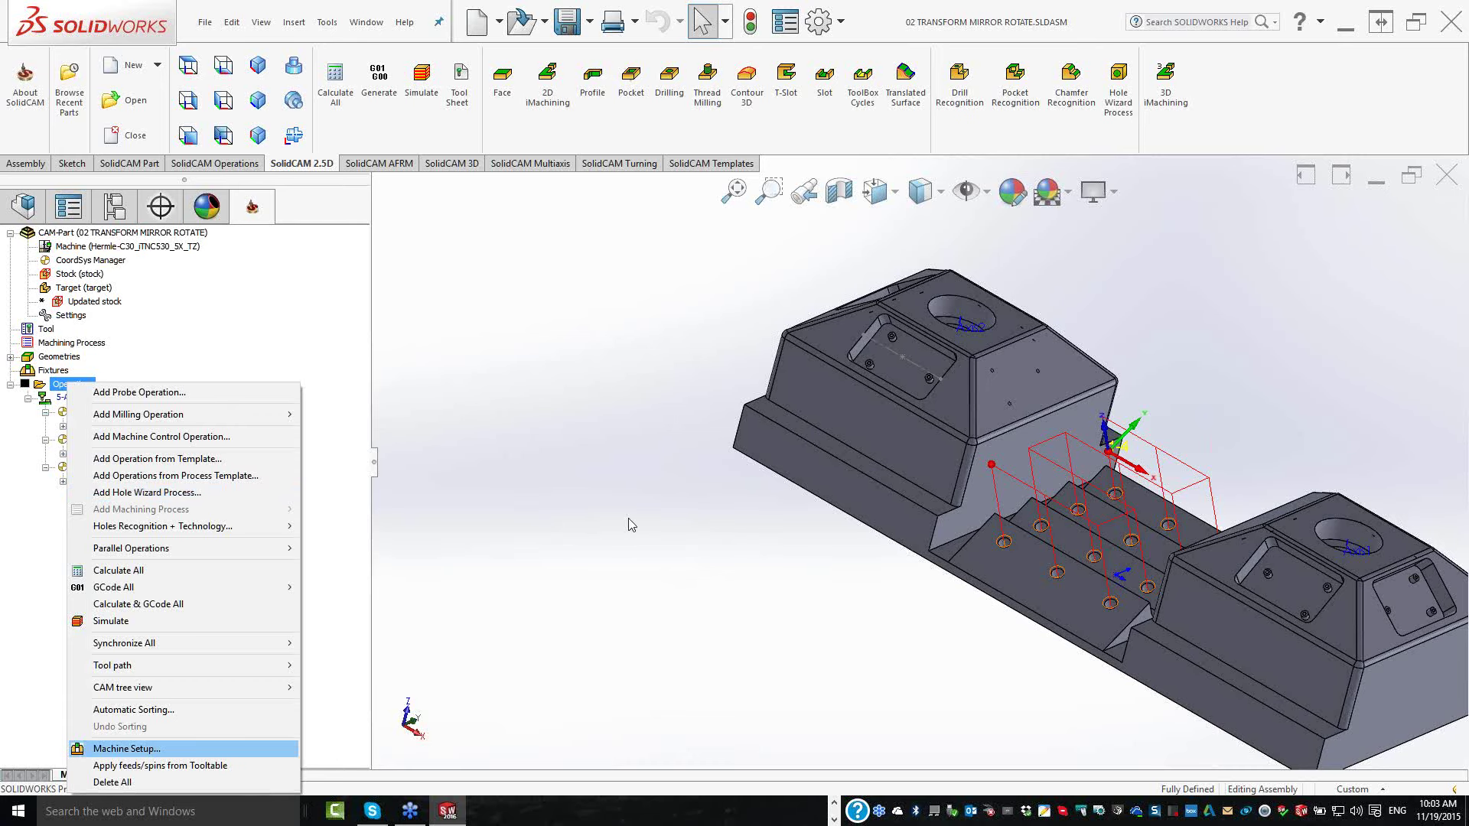
key("Return")
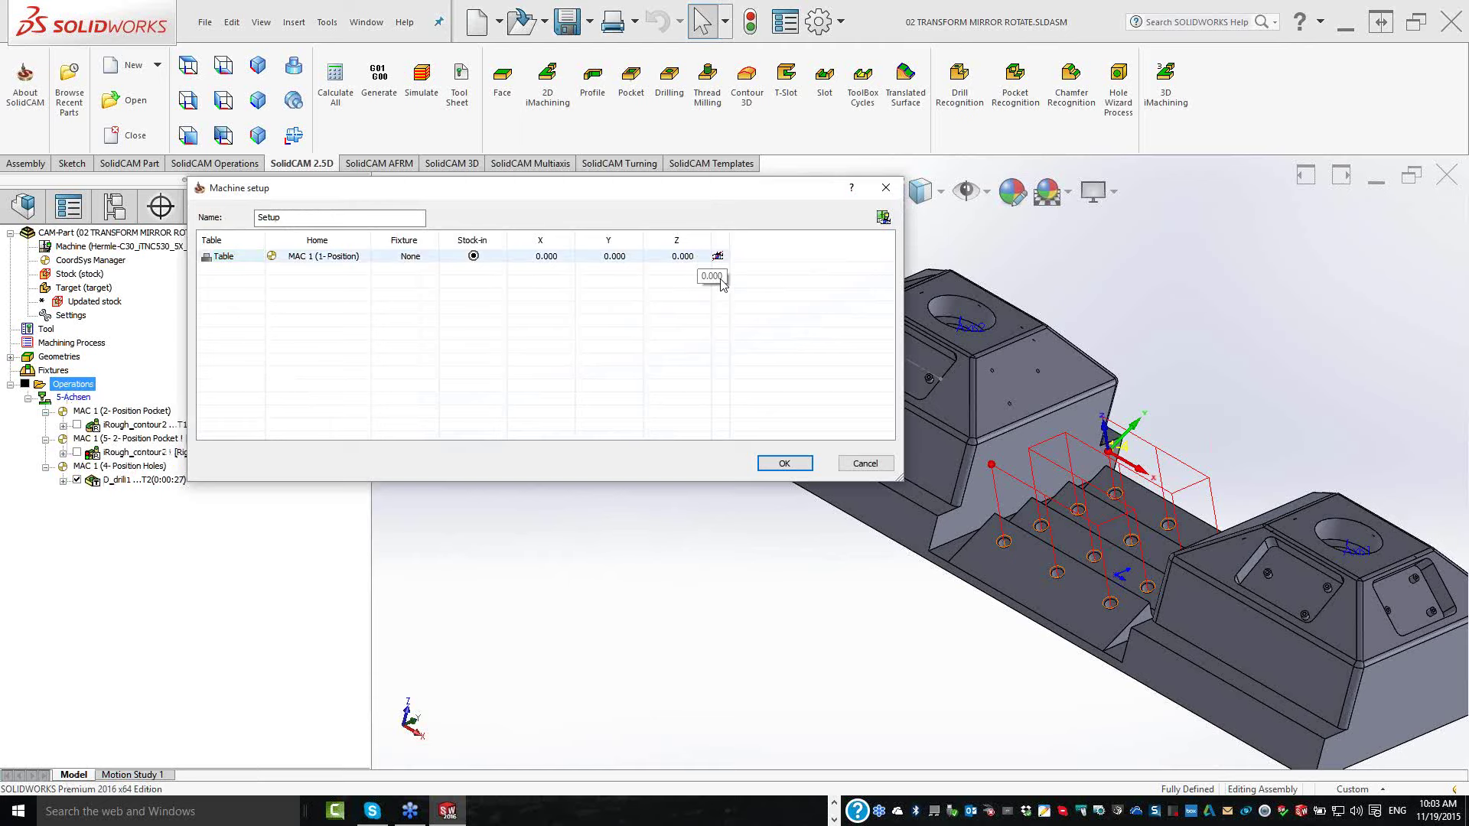
left_click(717, 255)
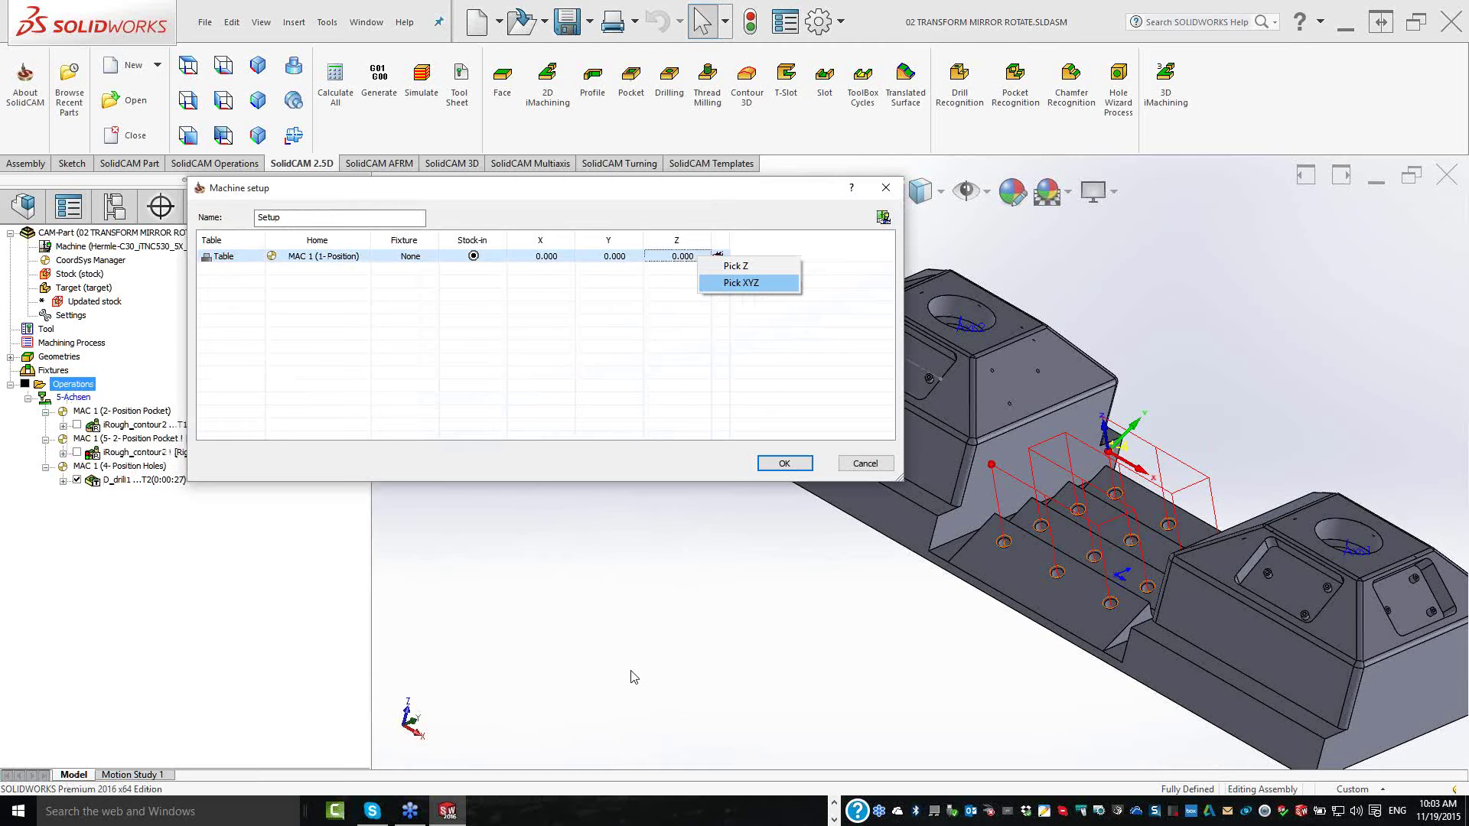
key("Return")
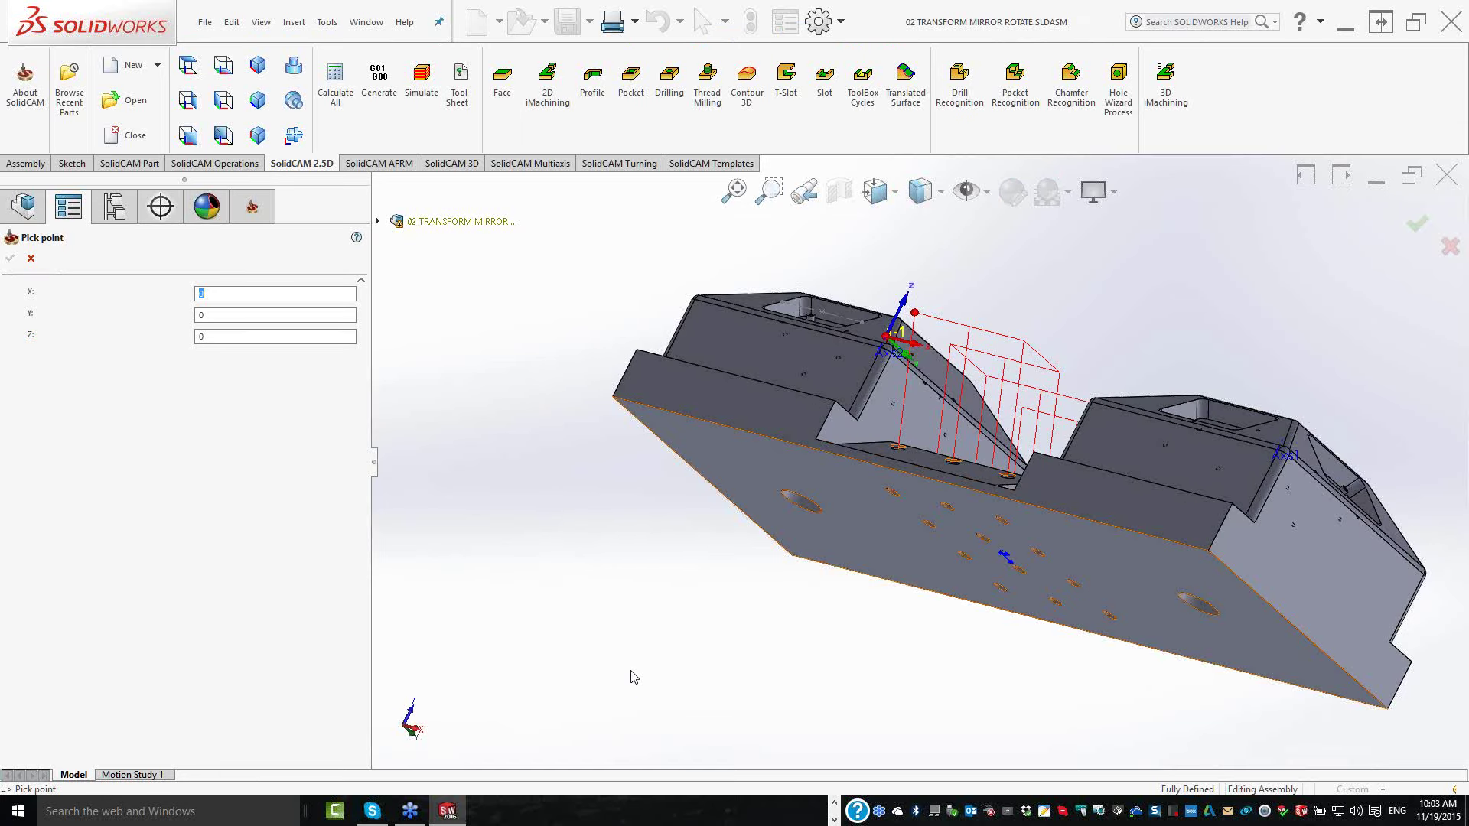
left_click(1000, 553)
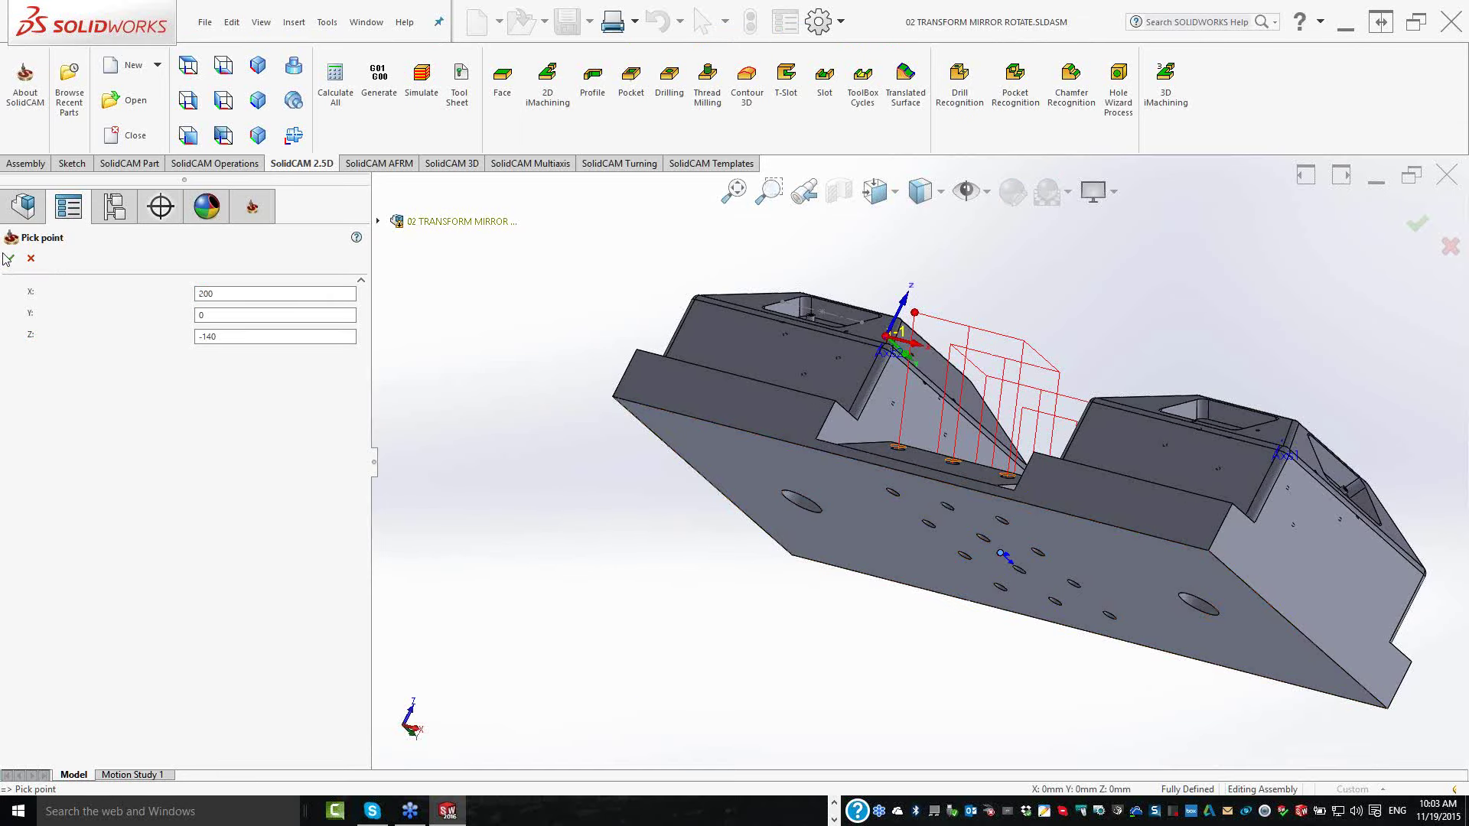
left_click(10, 259)
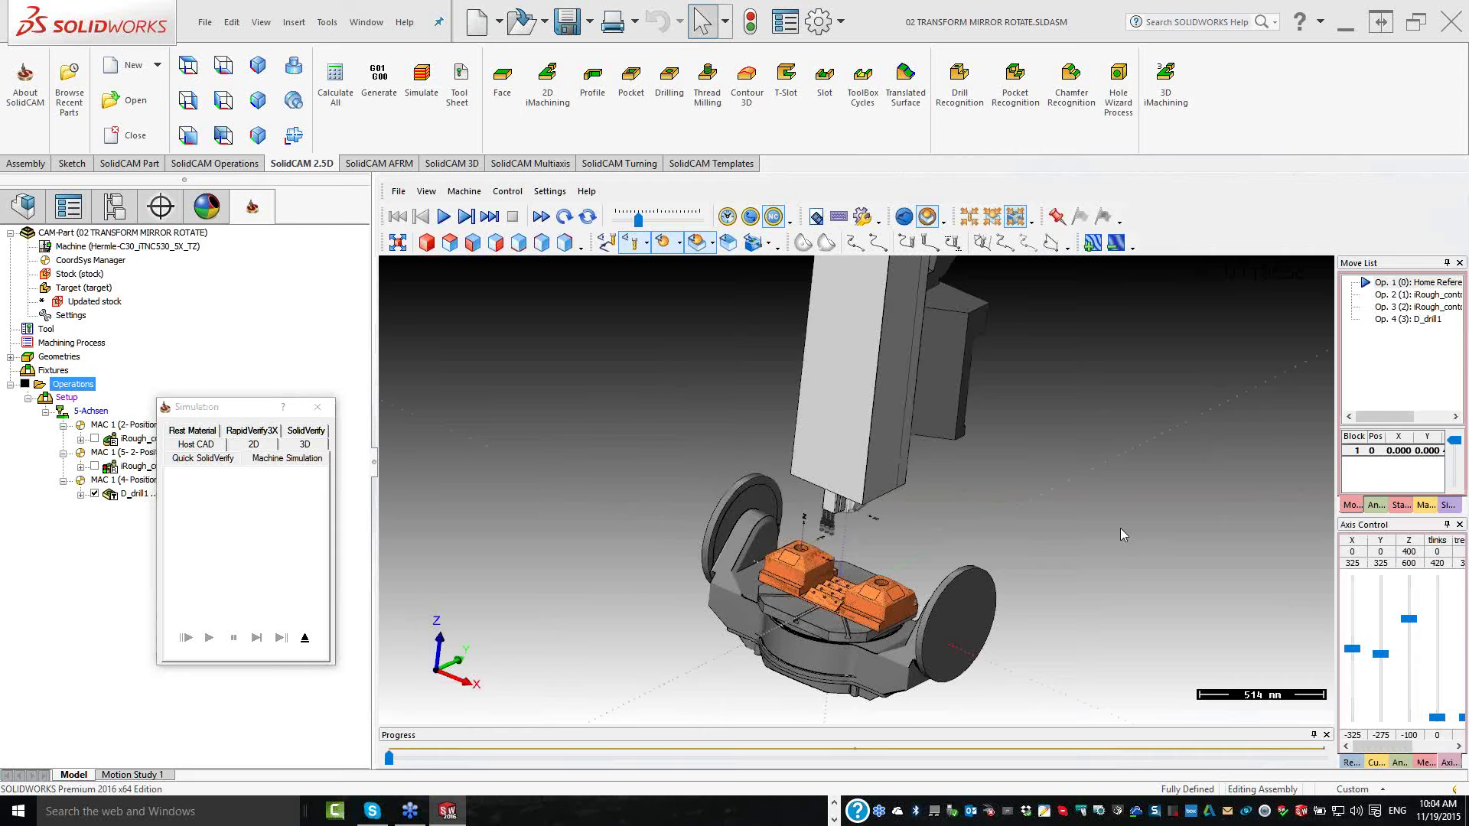
- Adjust the simulation view and play the simulation so the first iRough pocket starts cutting
middle_click_drag(1120, 528, 874, 334)
left_click(753, 243)
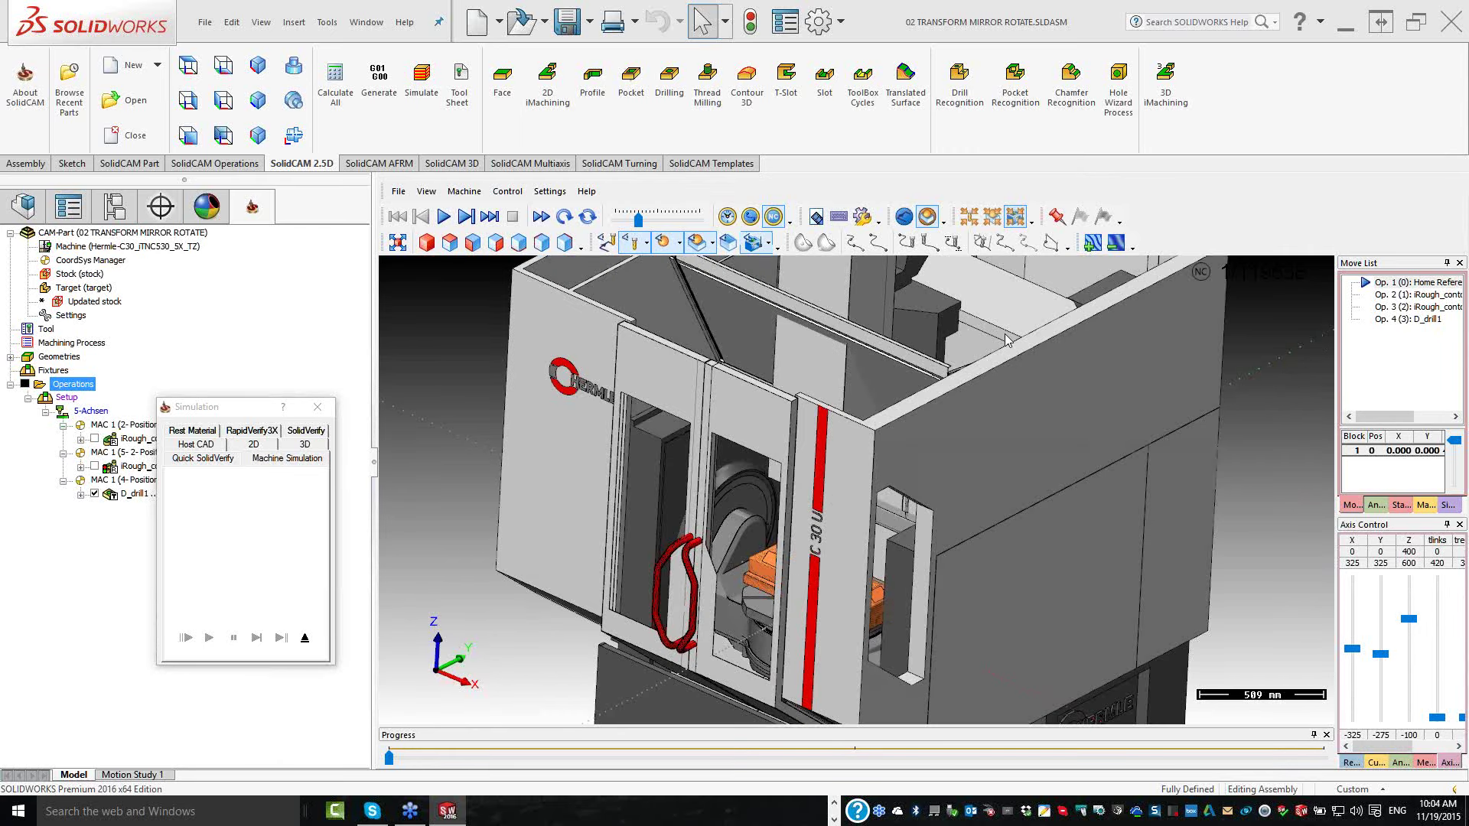
left_click(756, 245)
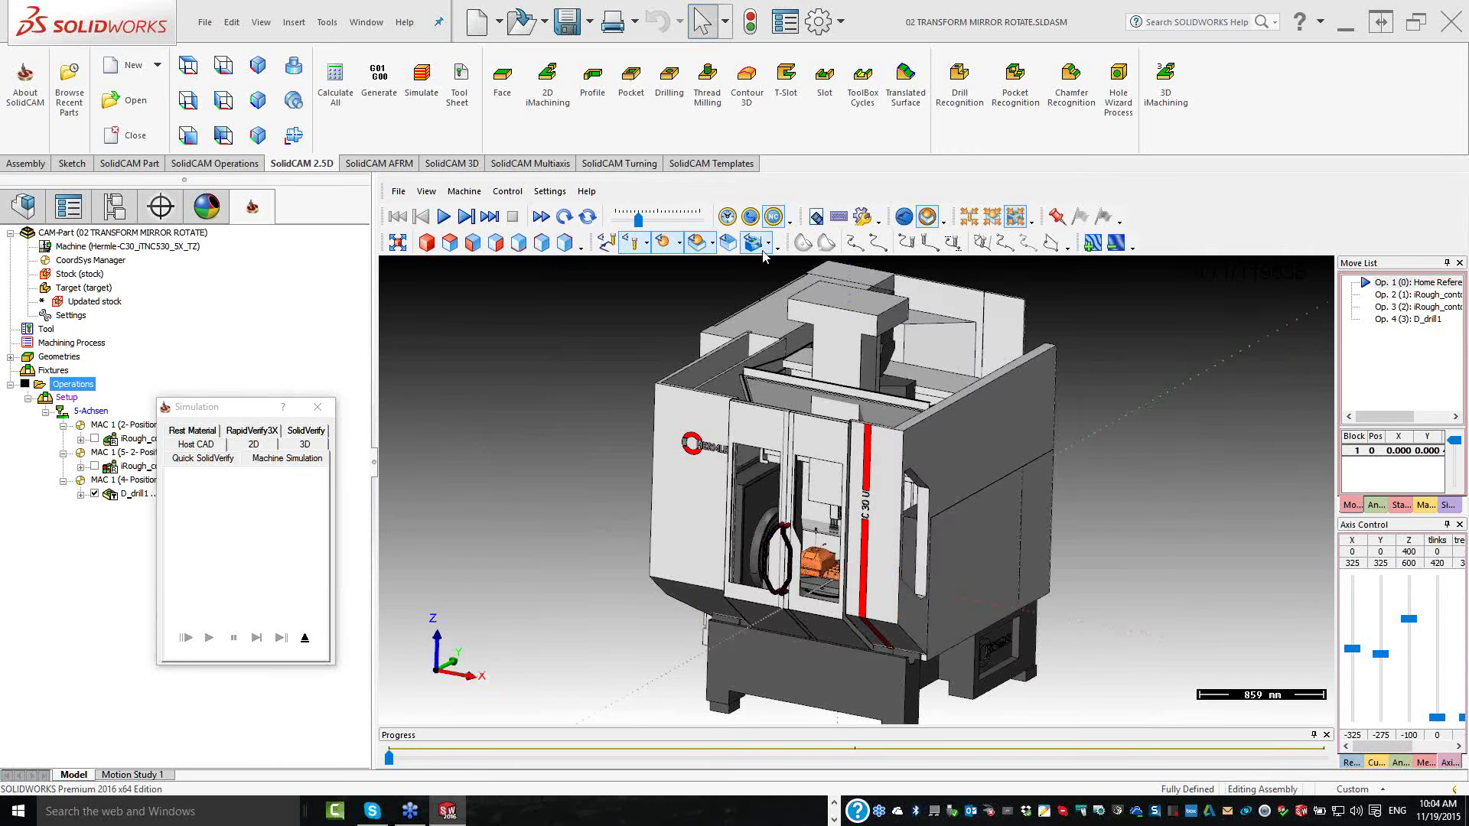
left_click(760, 249)
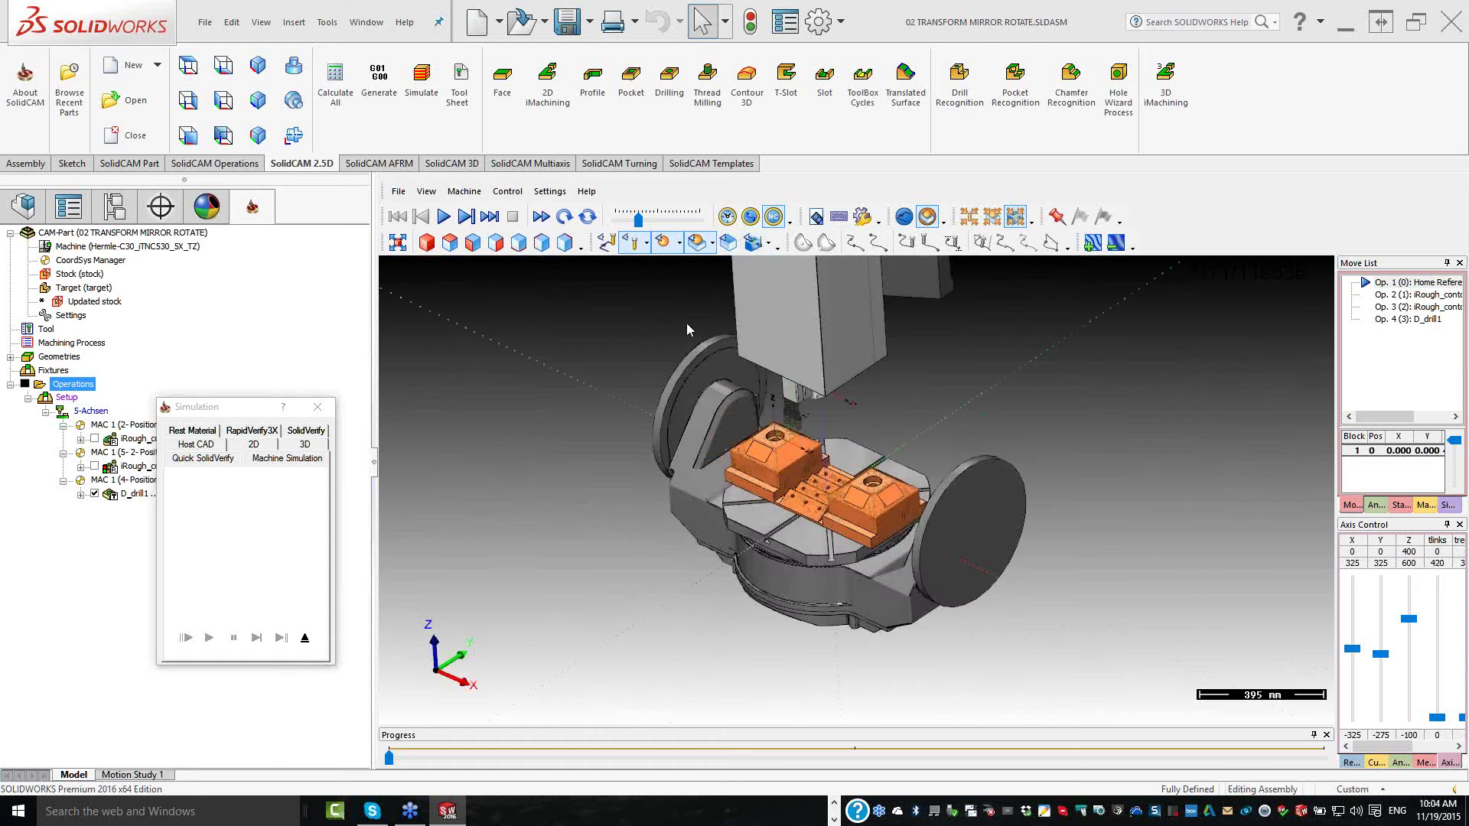
scroll(687, 324, "up", 2)
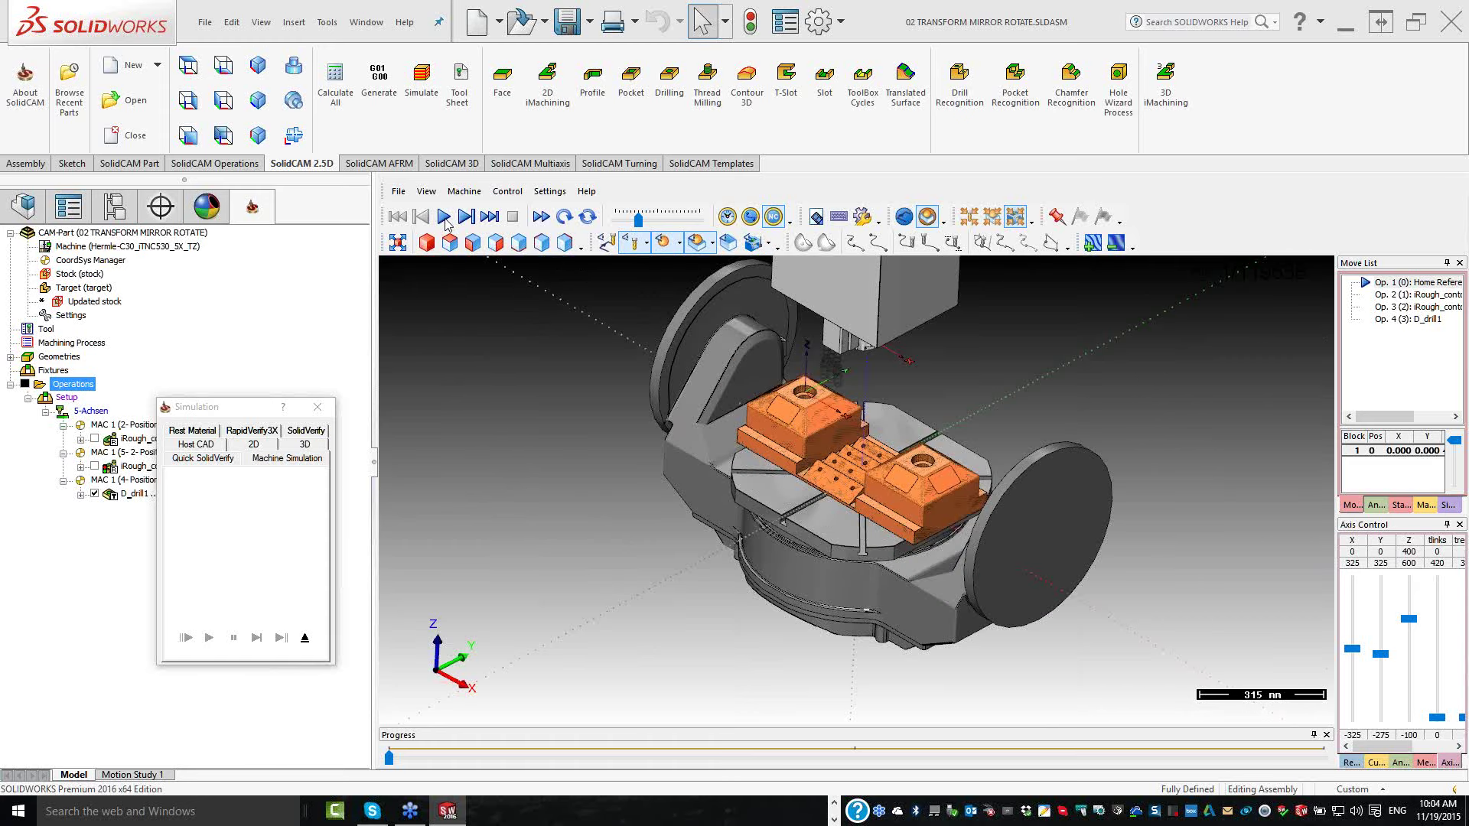
left_click(444, 218)
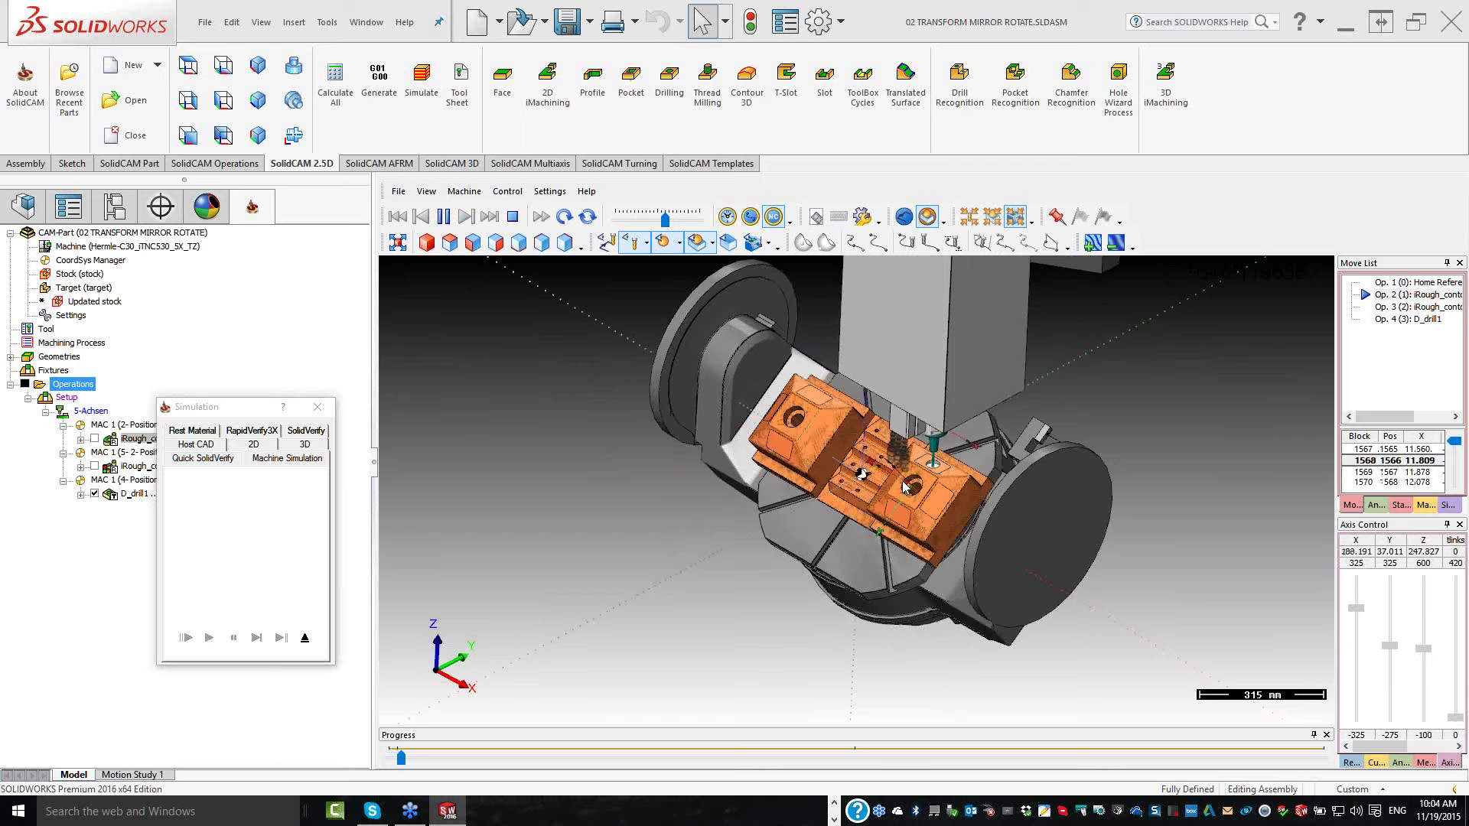
scroll(905, 487, "up", 2)
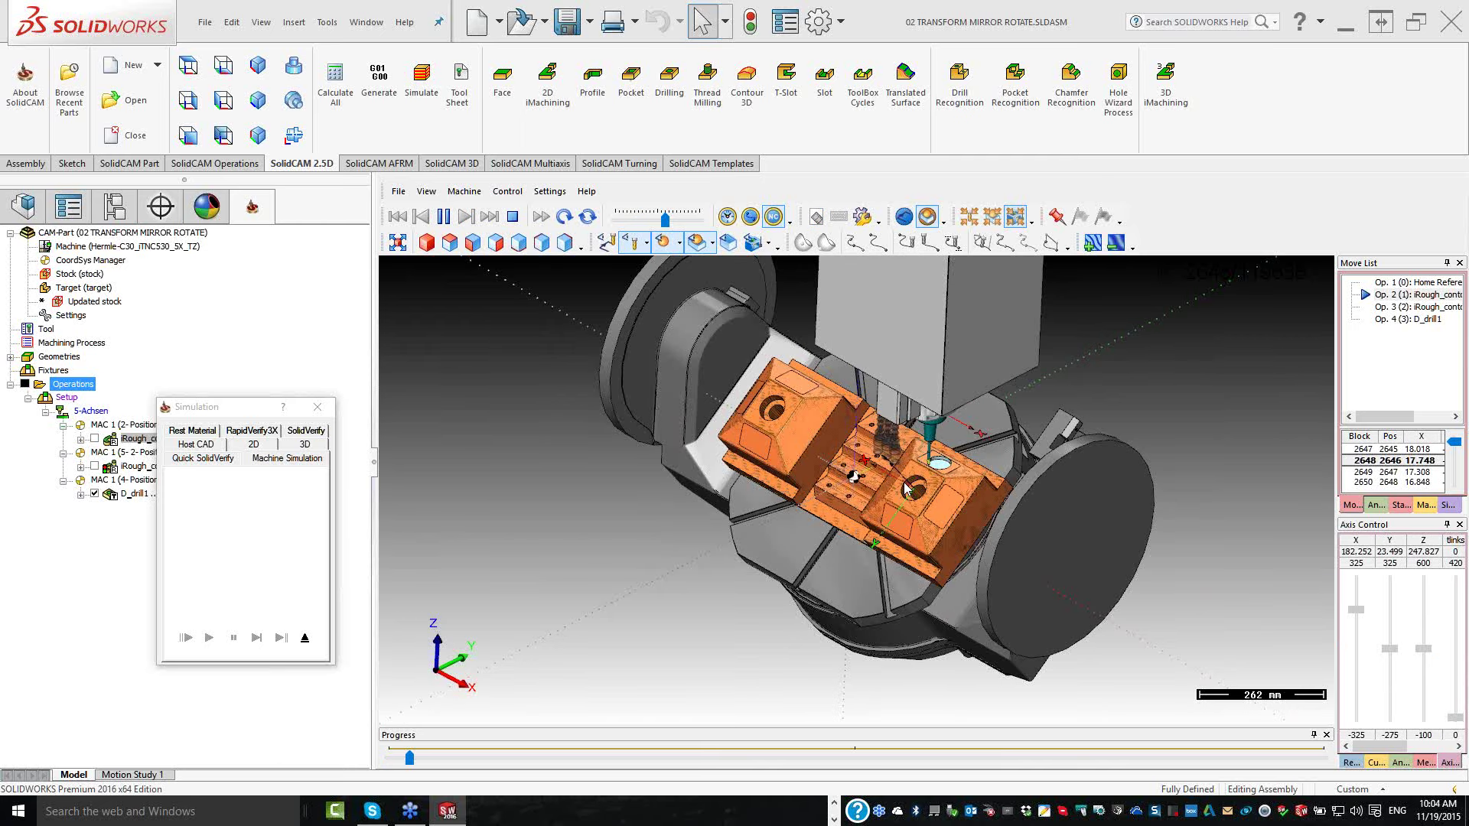
scroll(905, 488, "up", 2)
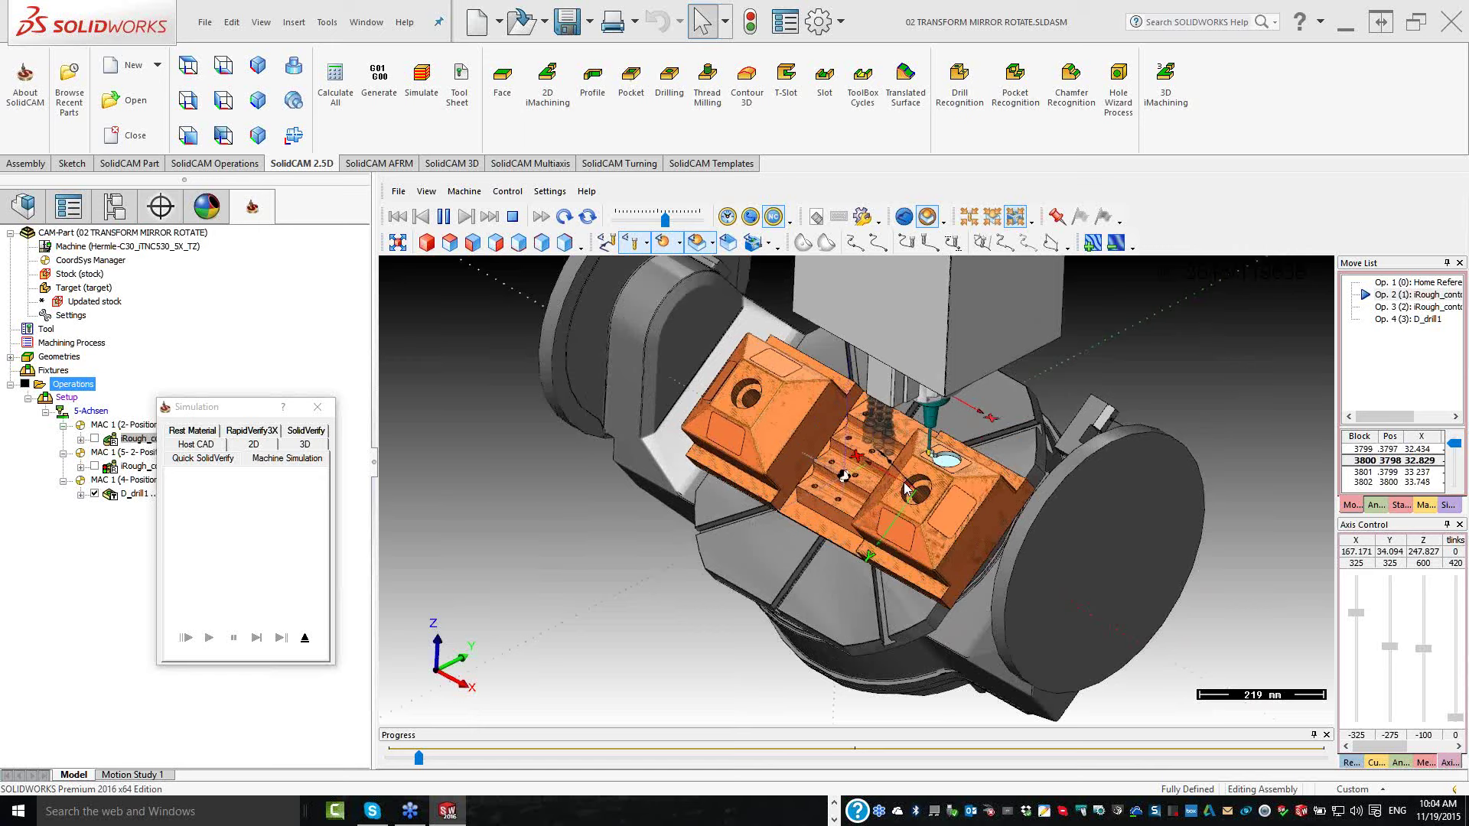
- Speed up the simulation through both iRough pockets and D_drill1, then exit Machine Simulation
left_click(676, 222)
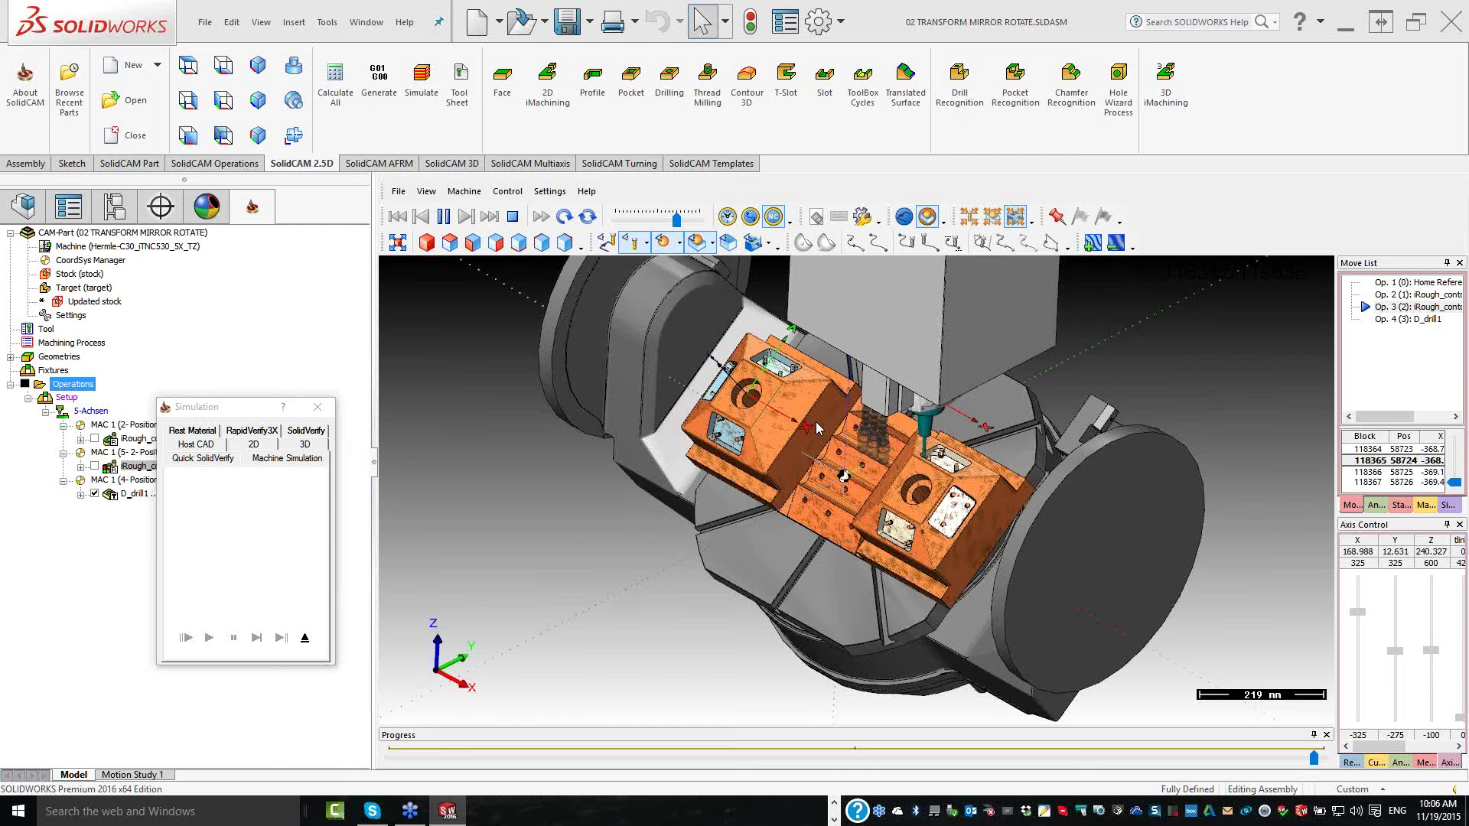
left_click(305, 638)
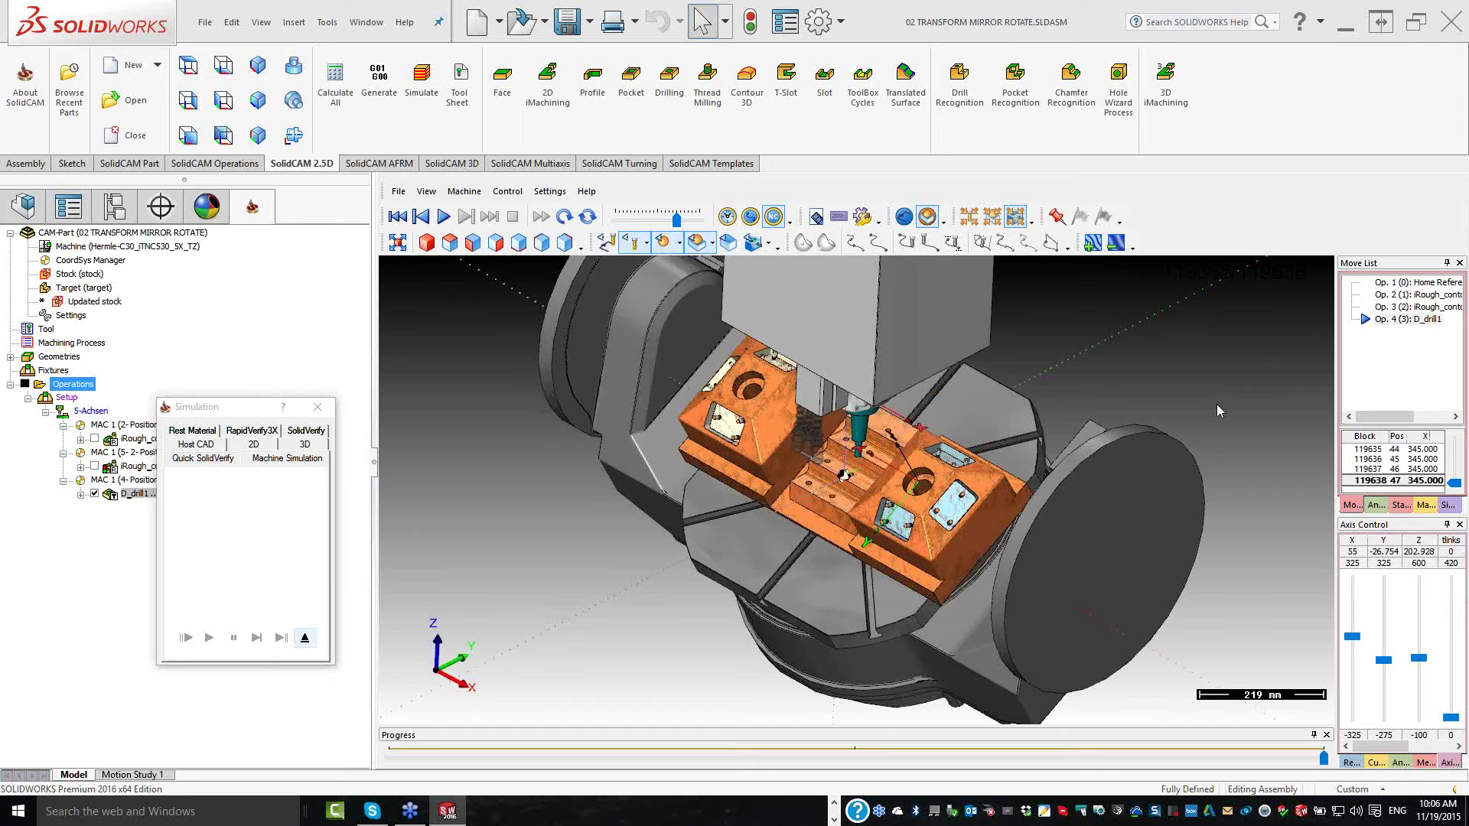
left_click(1442, 174)
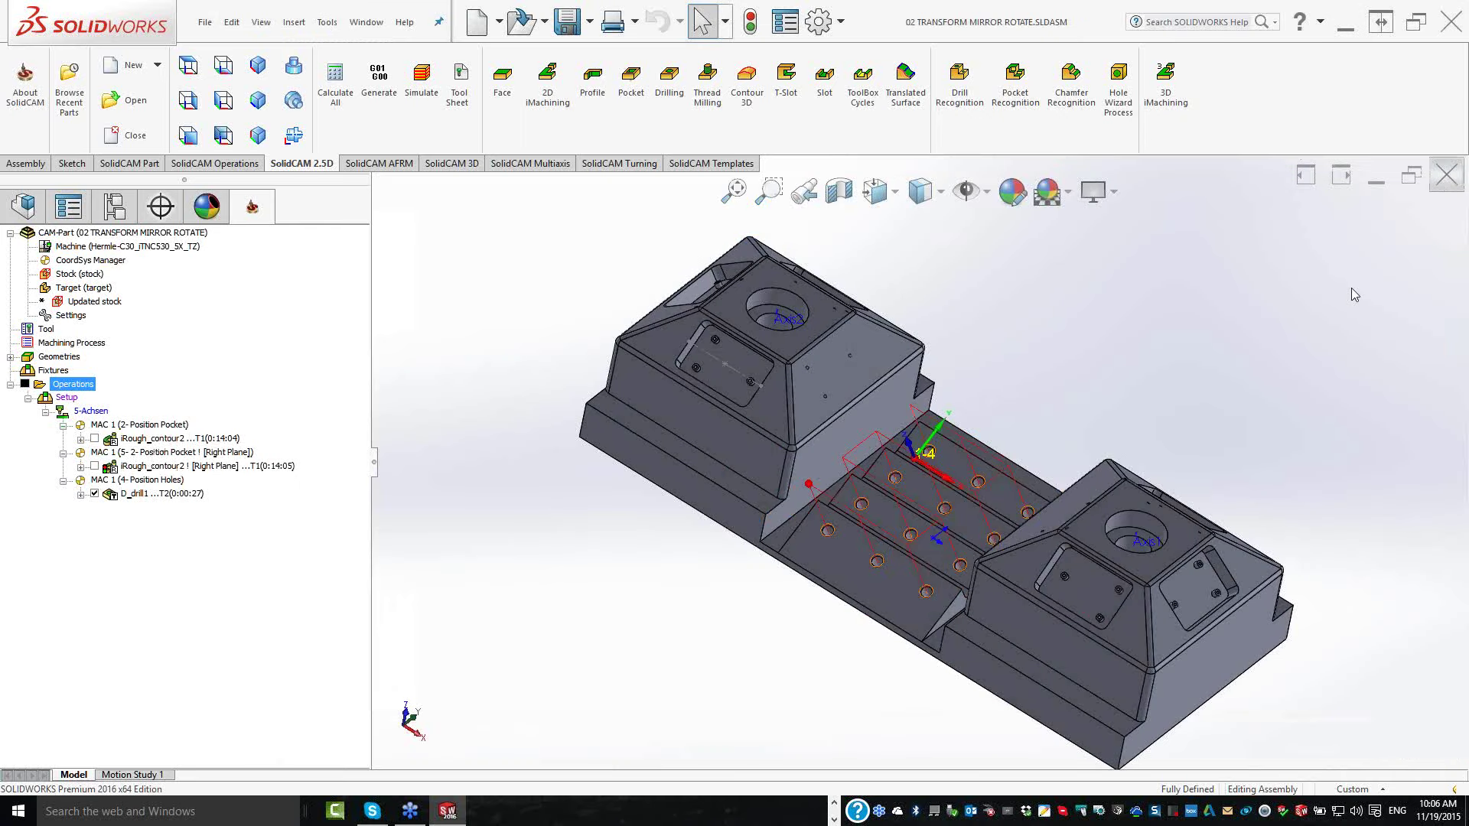
- Close the fixture block and open 03 MIRRORED BRACKET from the recent parts
key("ctrl+w")
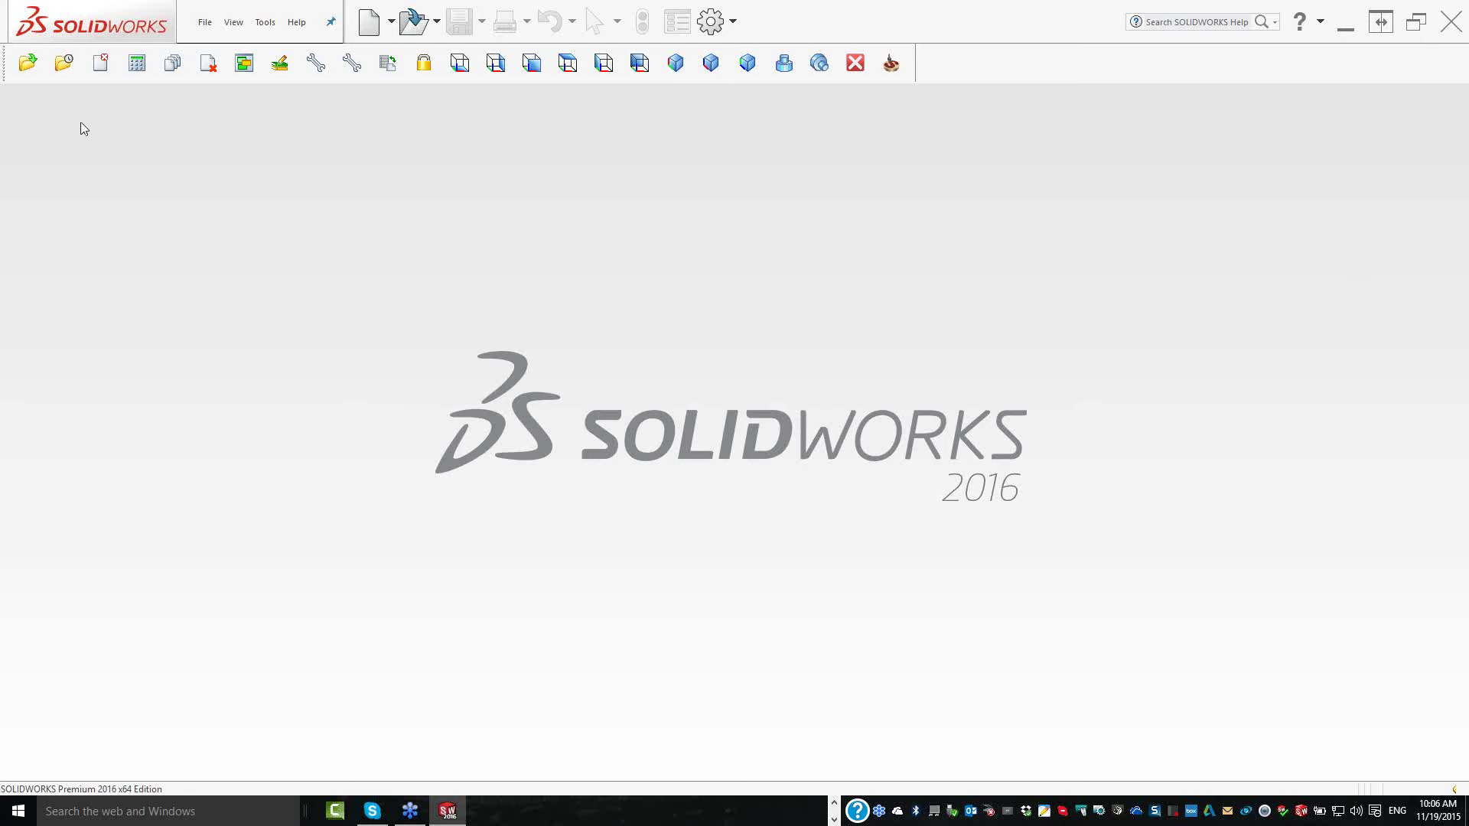
left_click(65, 70)
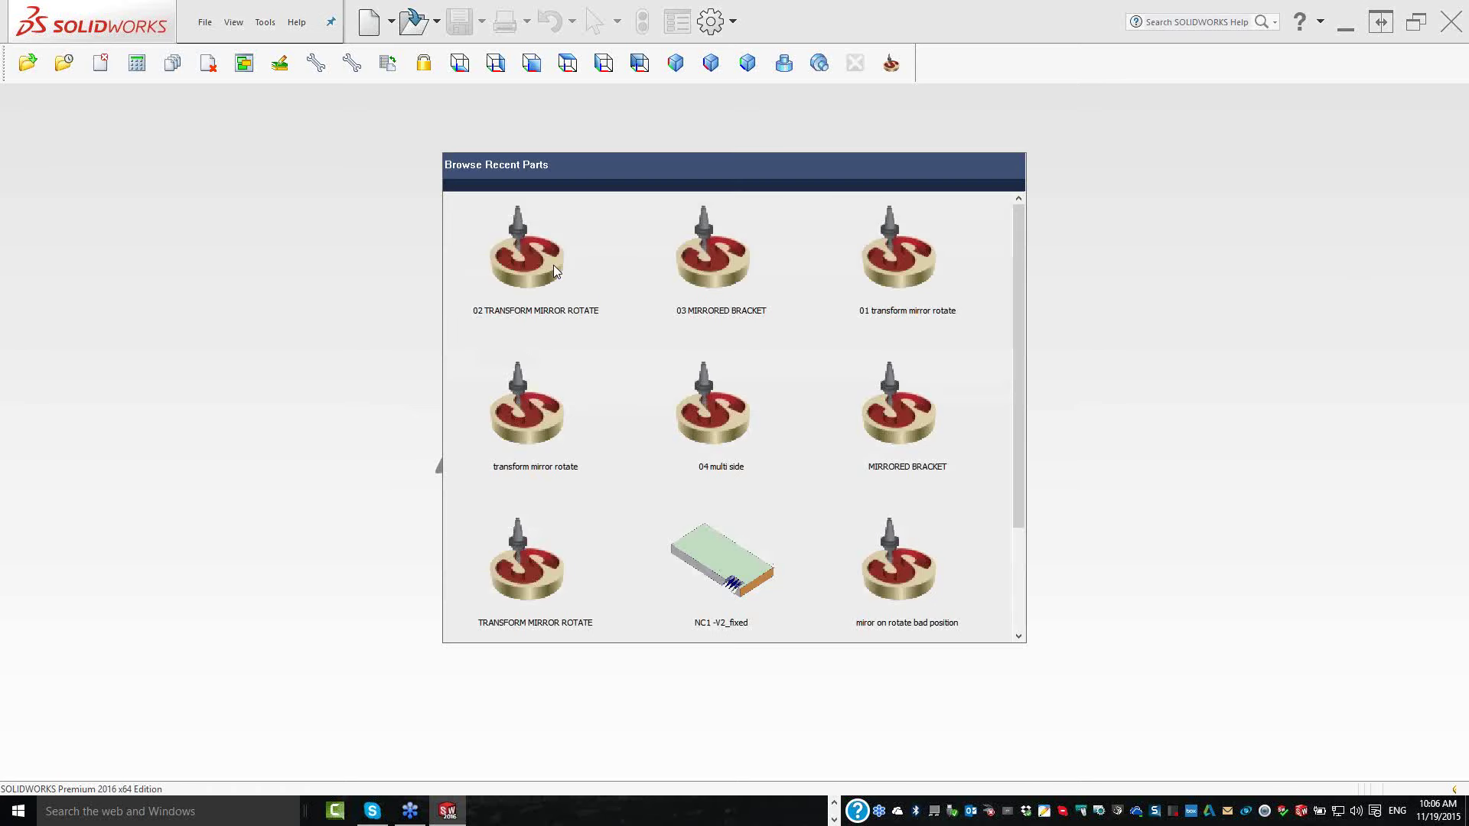
left_click(553, 265)
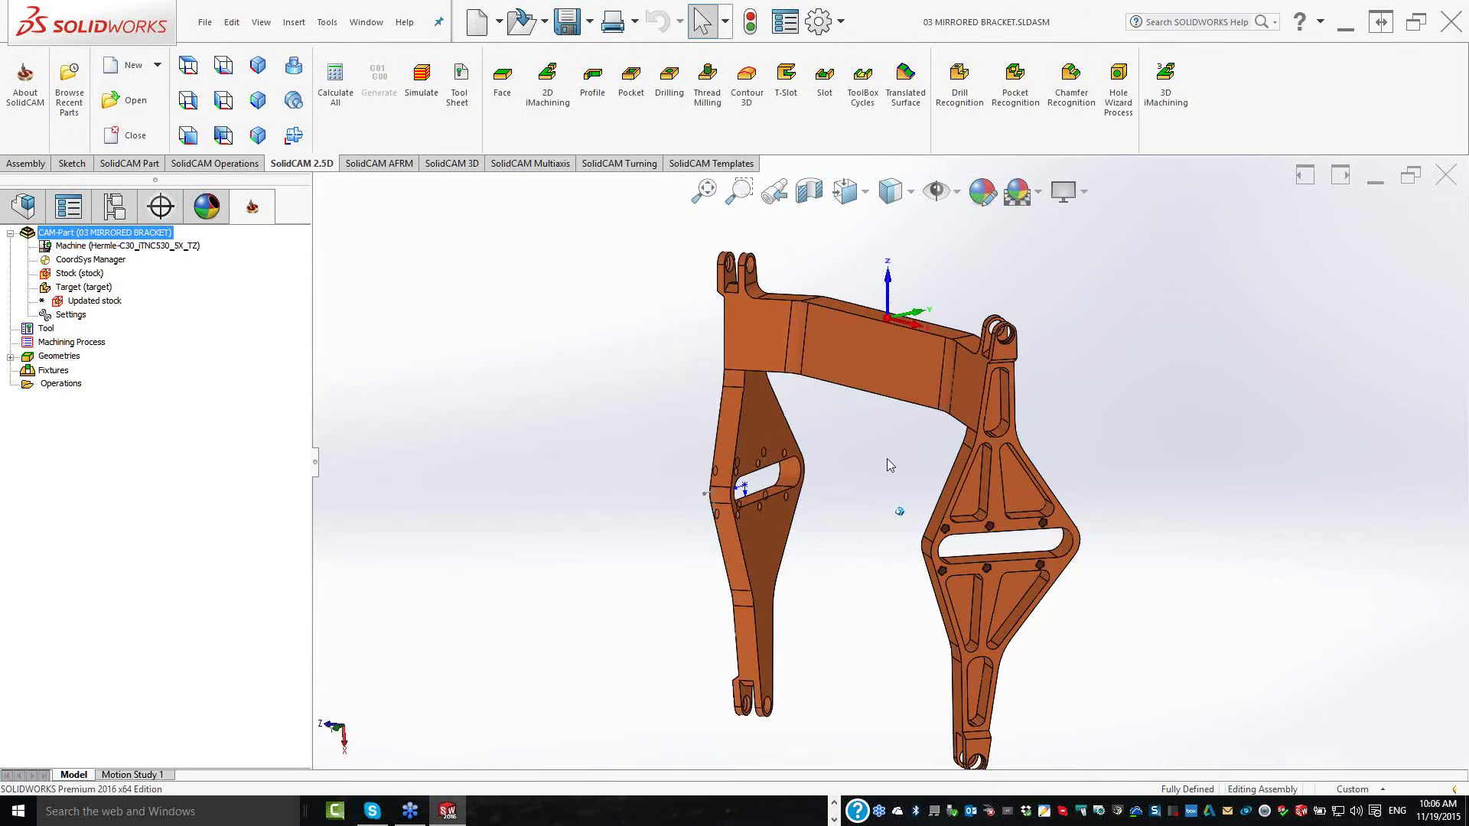
mouse_move(887, 457)
middle_mouse_down()
mouse_move(879, 373)
mouse_move(858, 561)
mouse_move(882, 349)
mouse_move(864, 344)
middle_mouse_up()
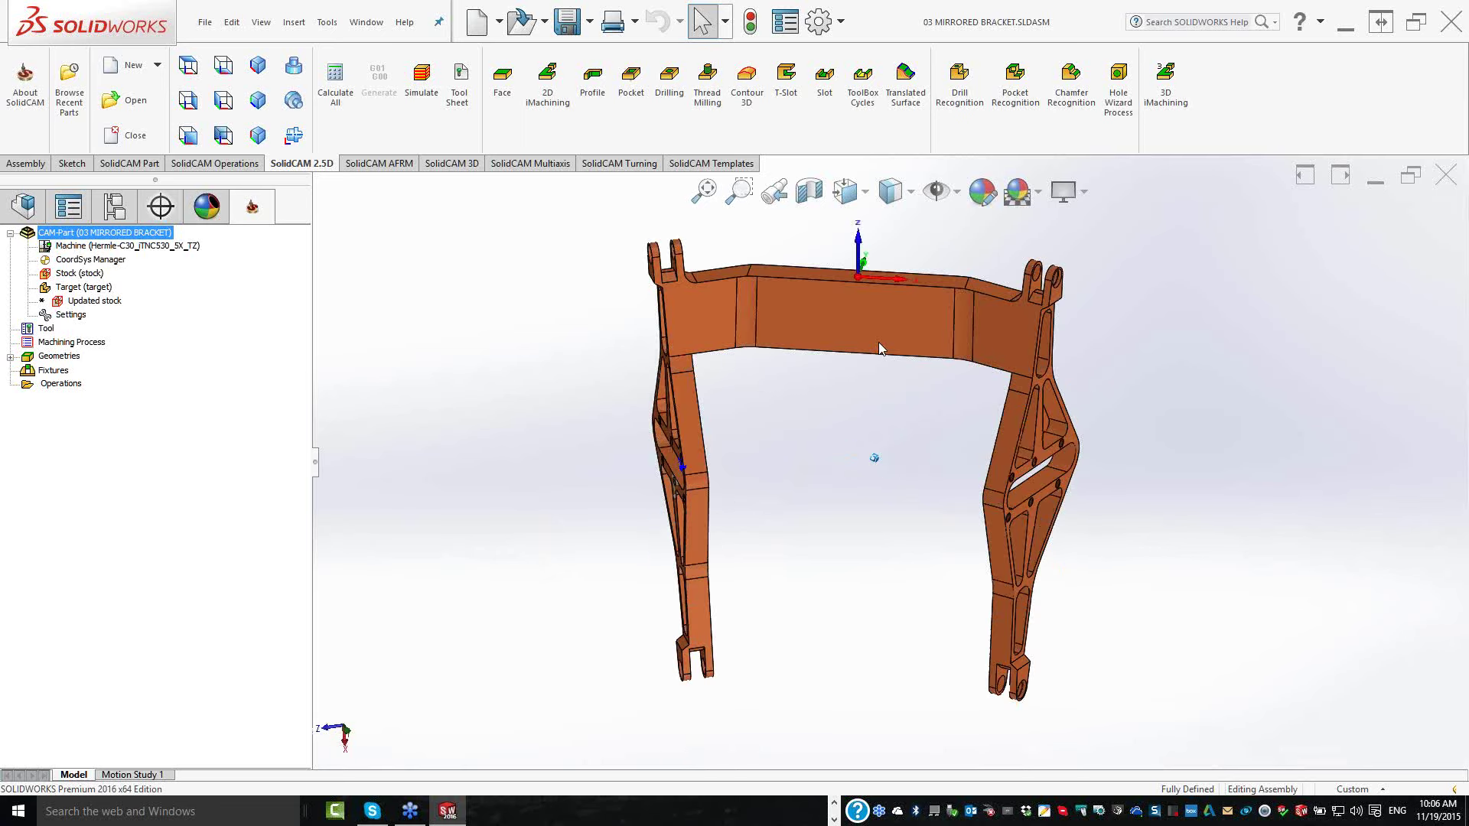
key("Left")
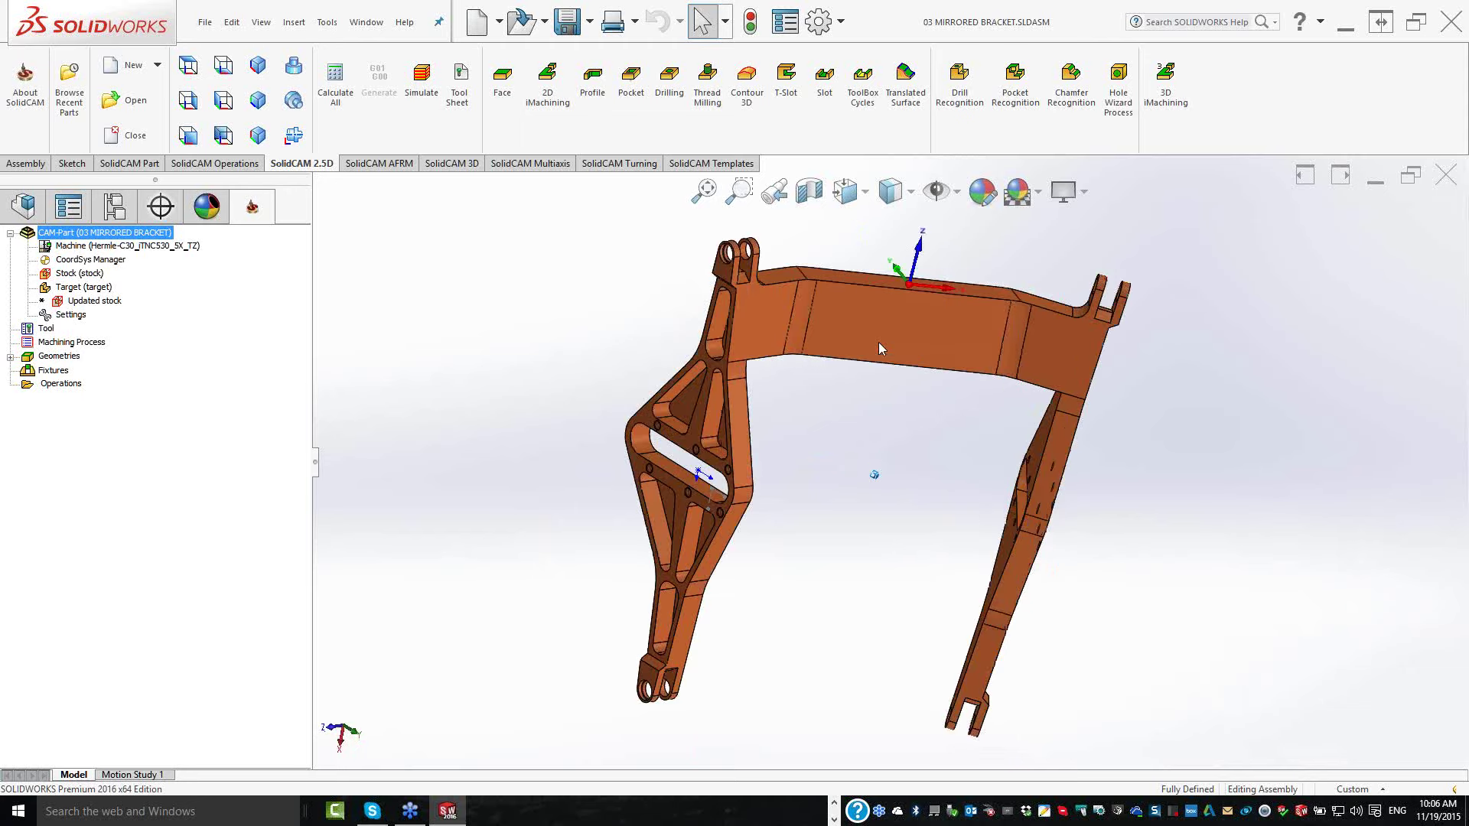
key("Left")
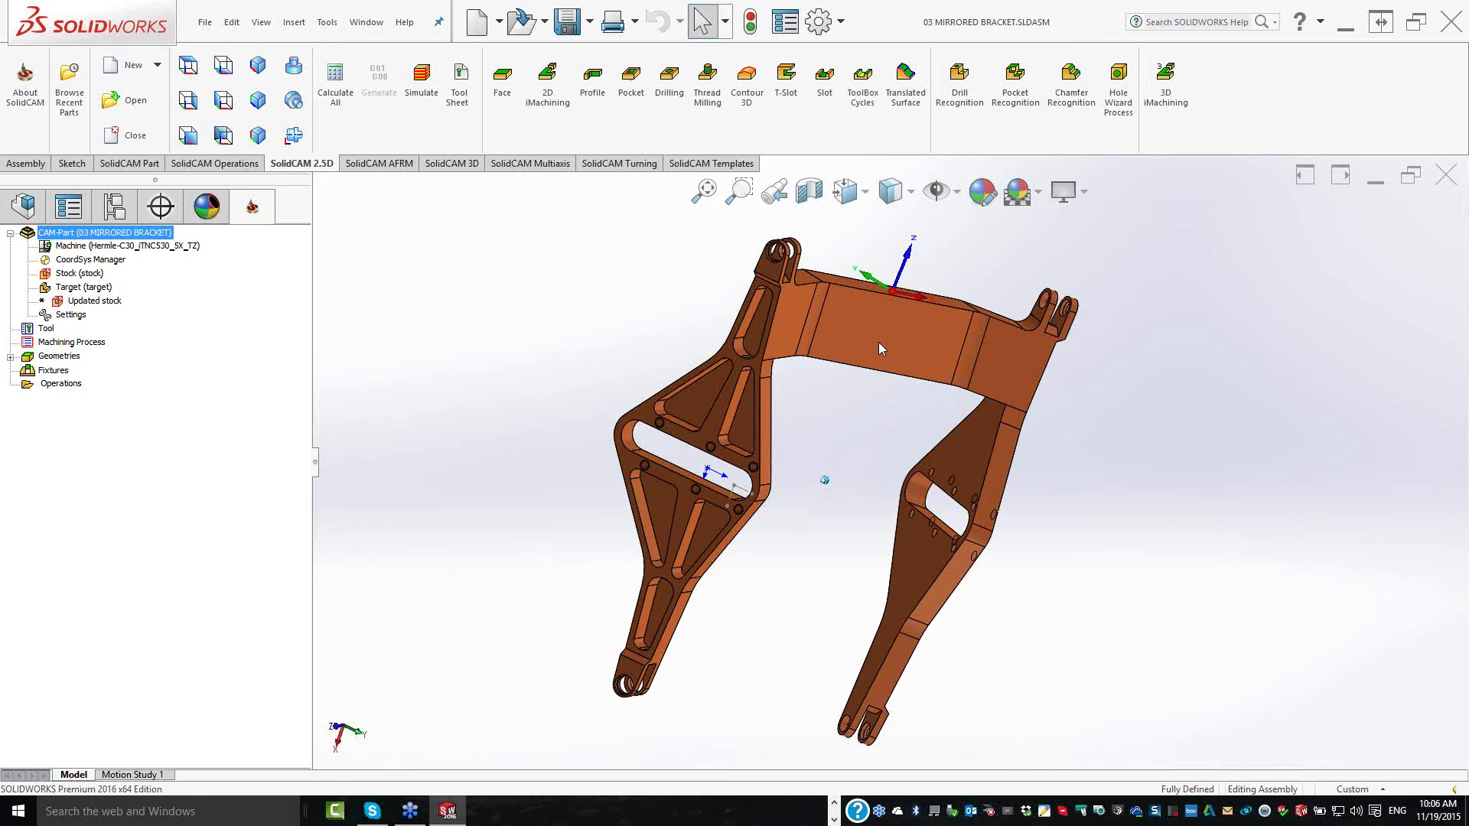
key("Left")
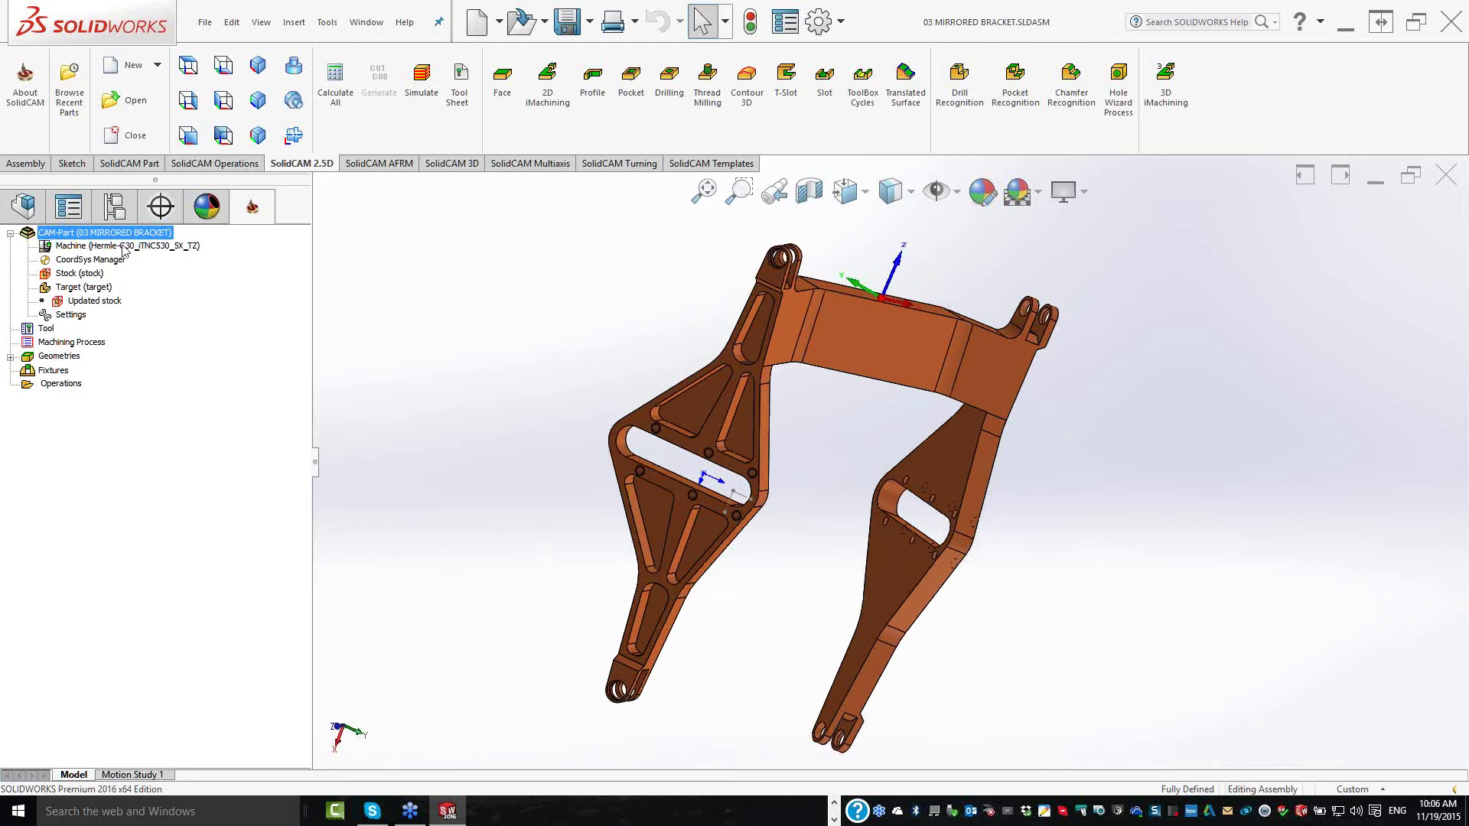
- Rotate the bracket view with the arrow keys and select its Default configuration
left_click(115, 207)
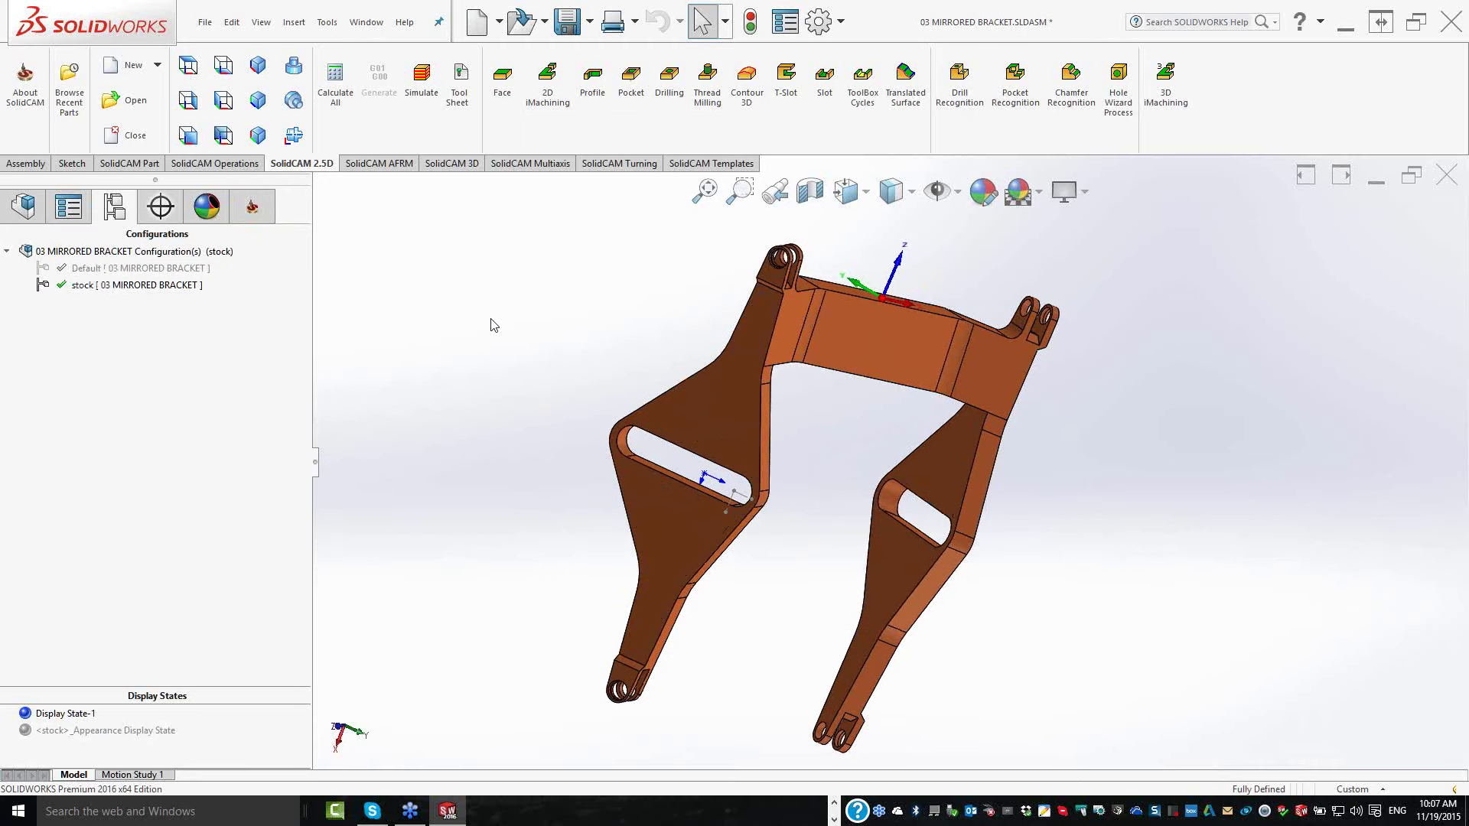
key("Left")
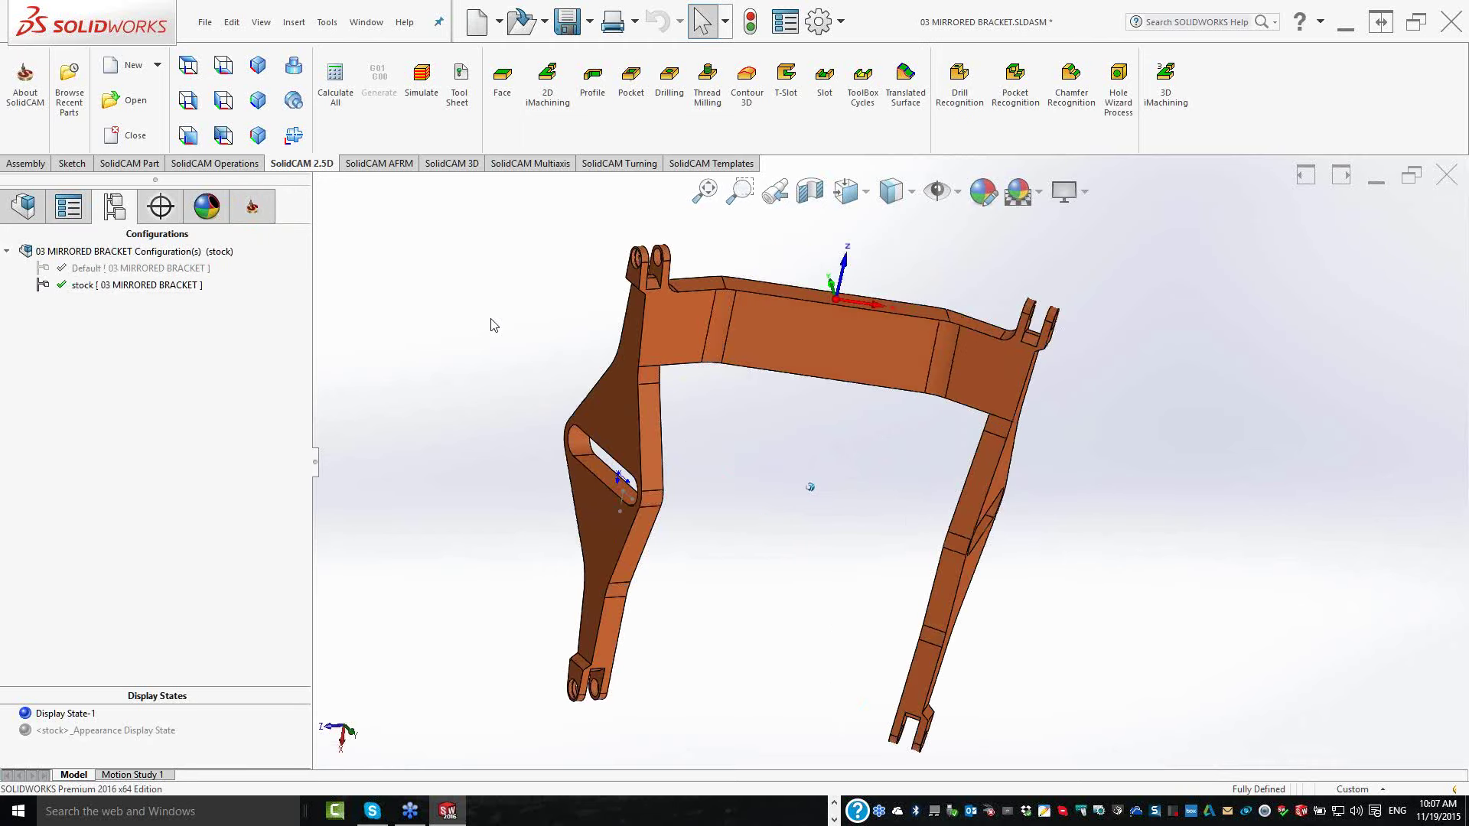
key("Left")
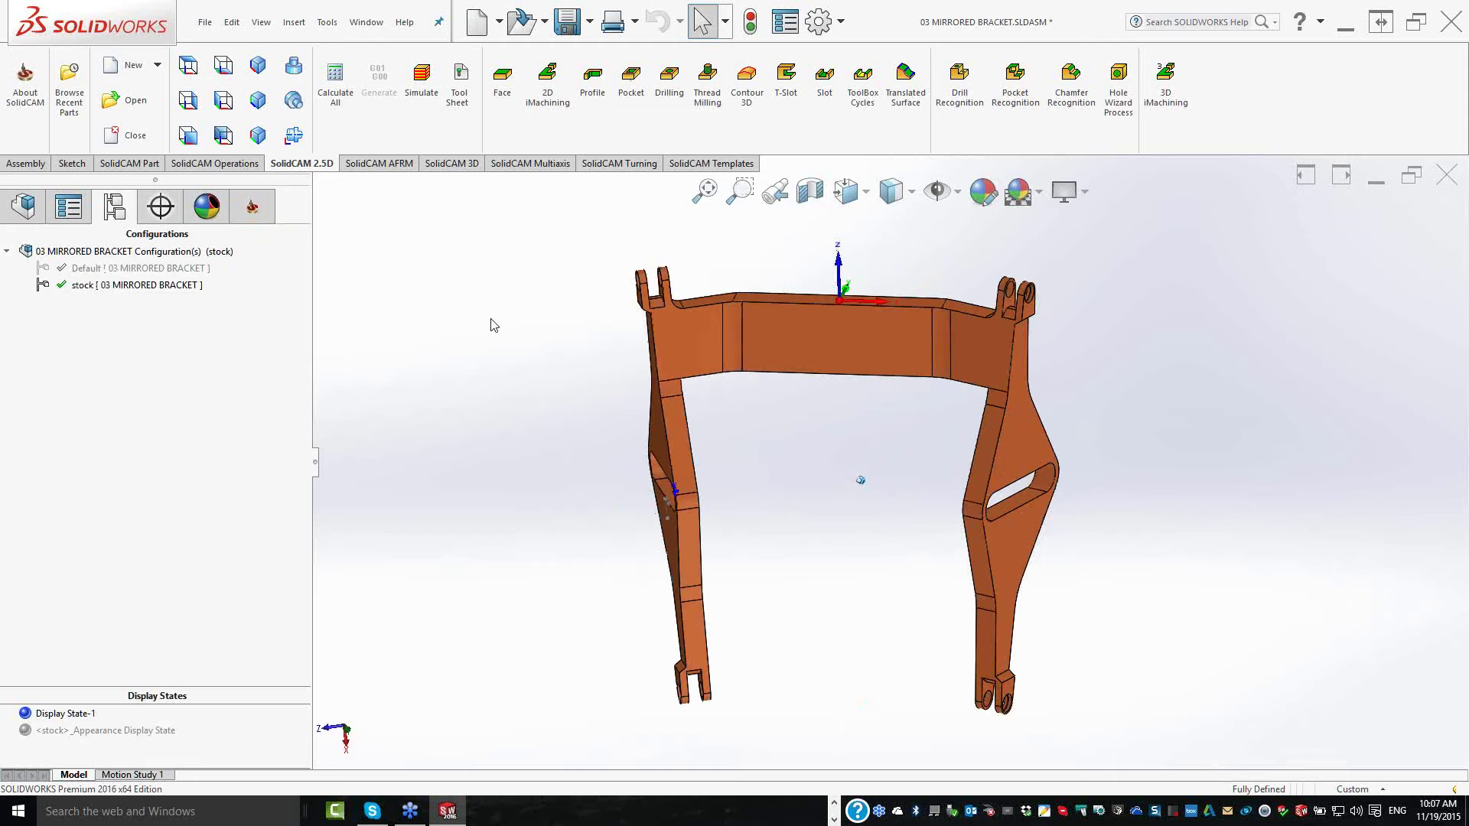
key("Left")
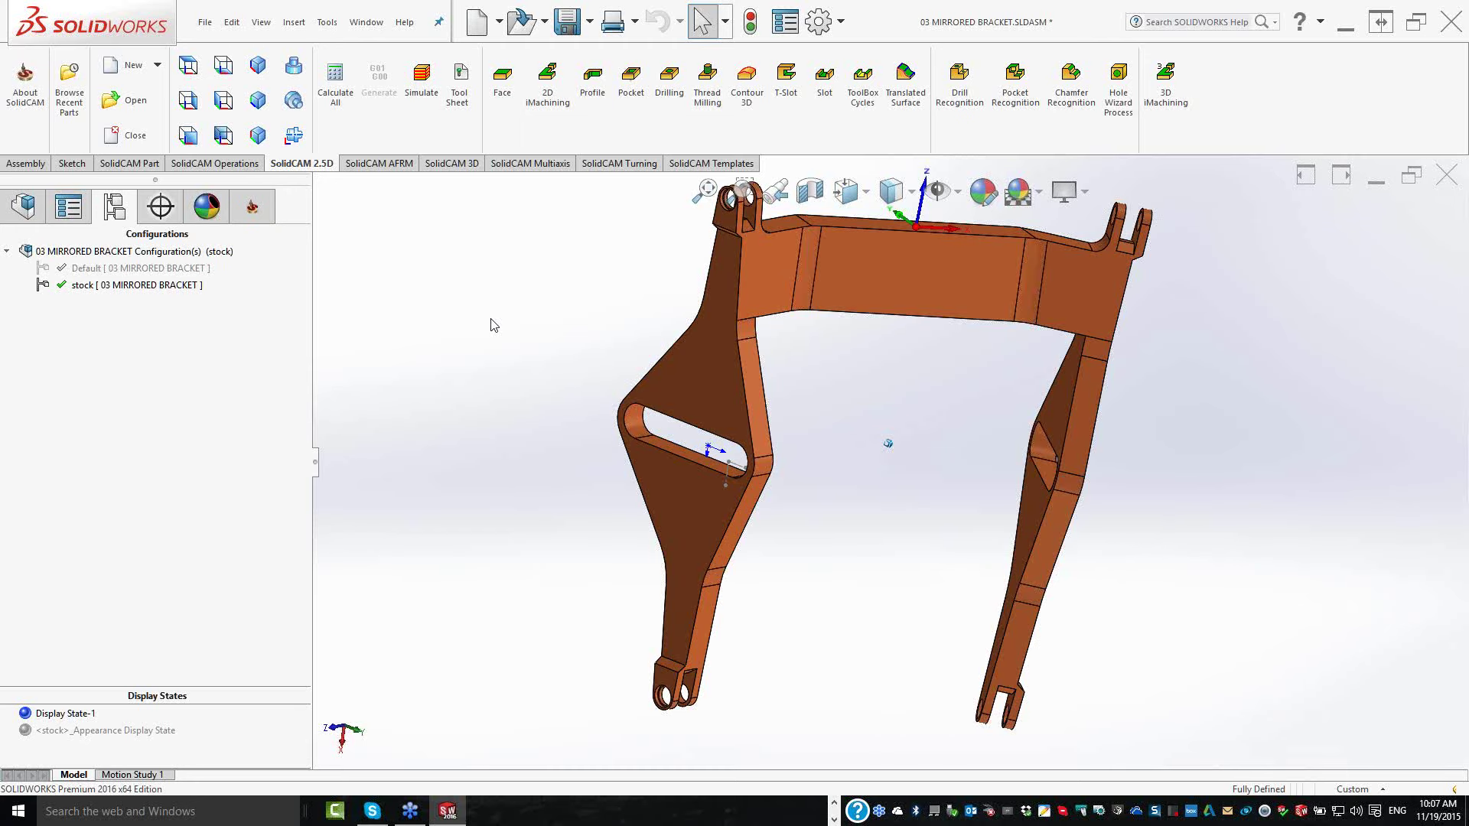
key("ctrl+Left")
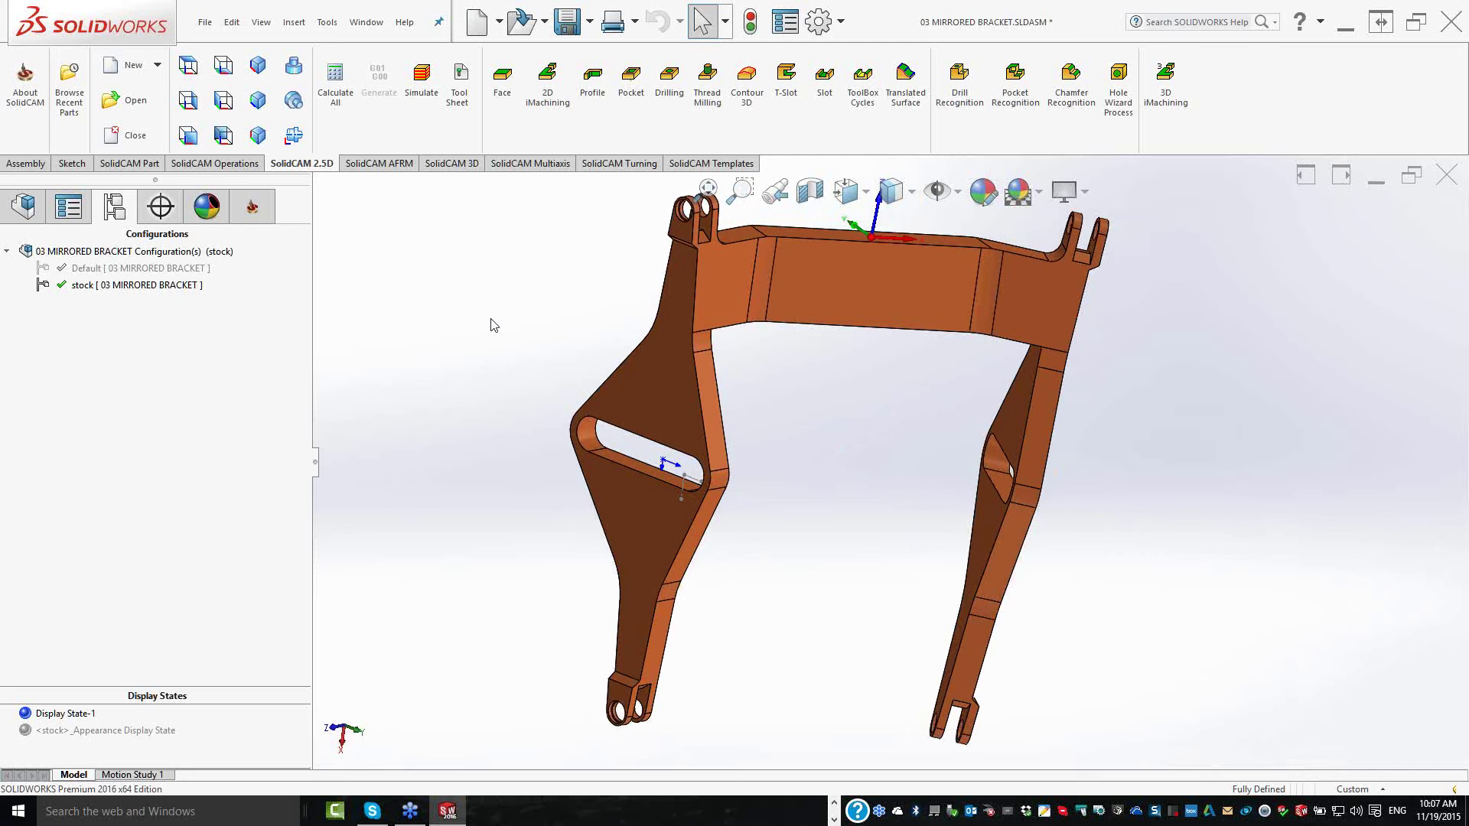
left_click(155, 267)
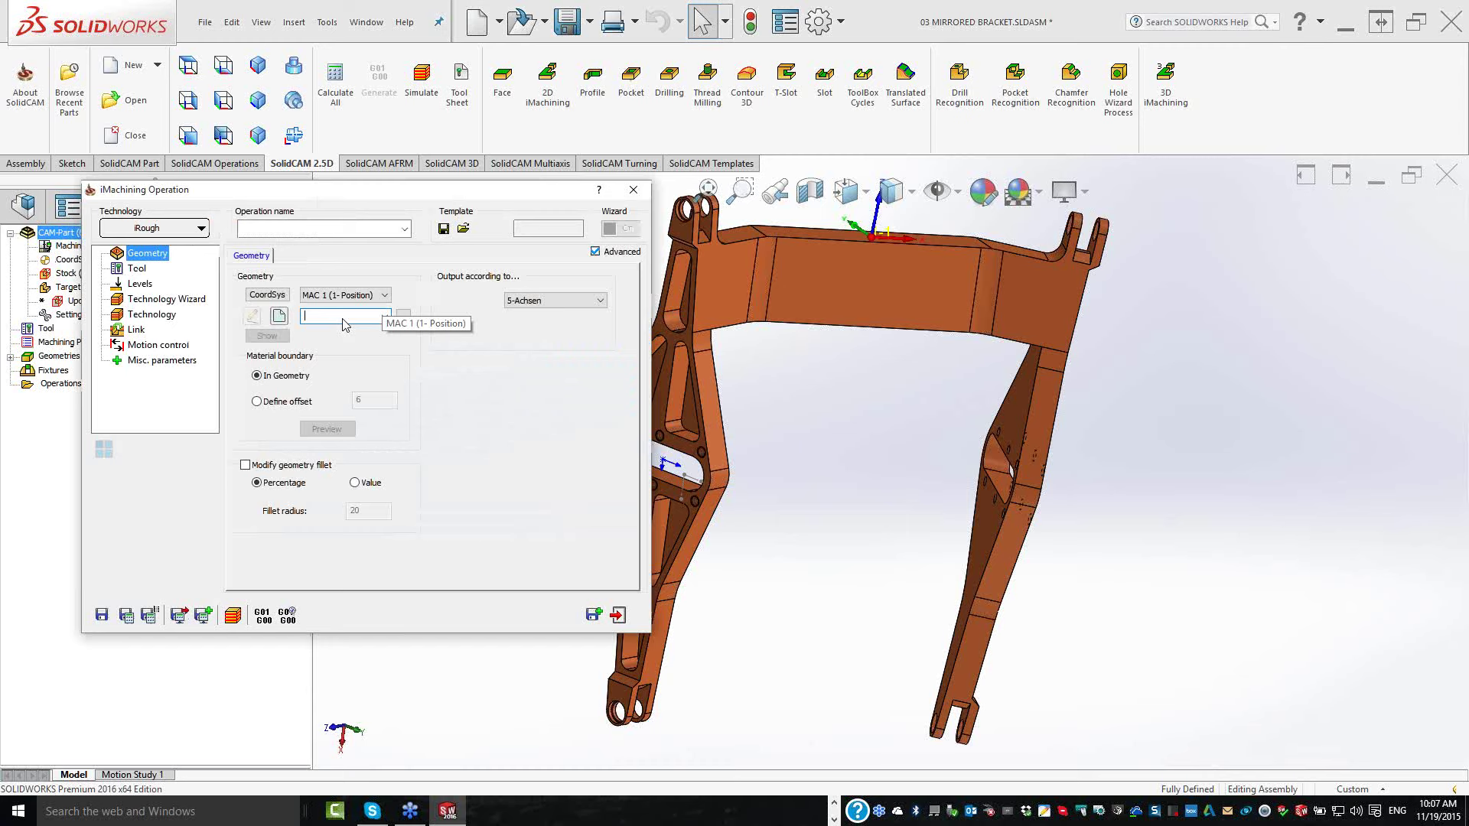
- Switch the operation to the MAC 1 (2- Position) coordinate system and view it from the top
left_click(384, 295)
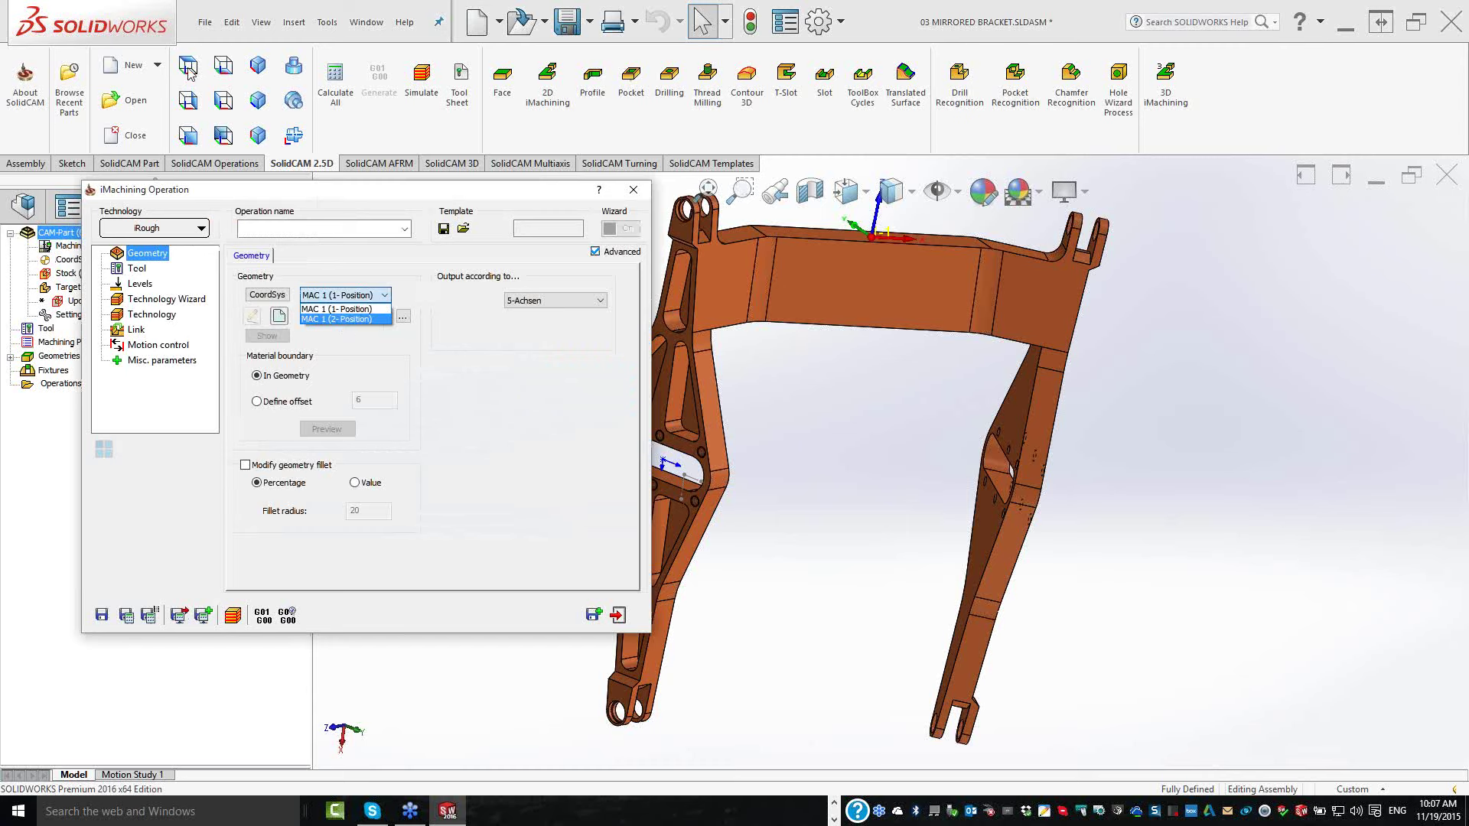
key("Return")
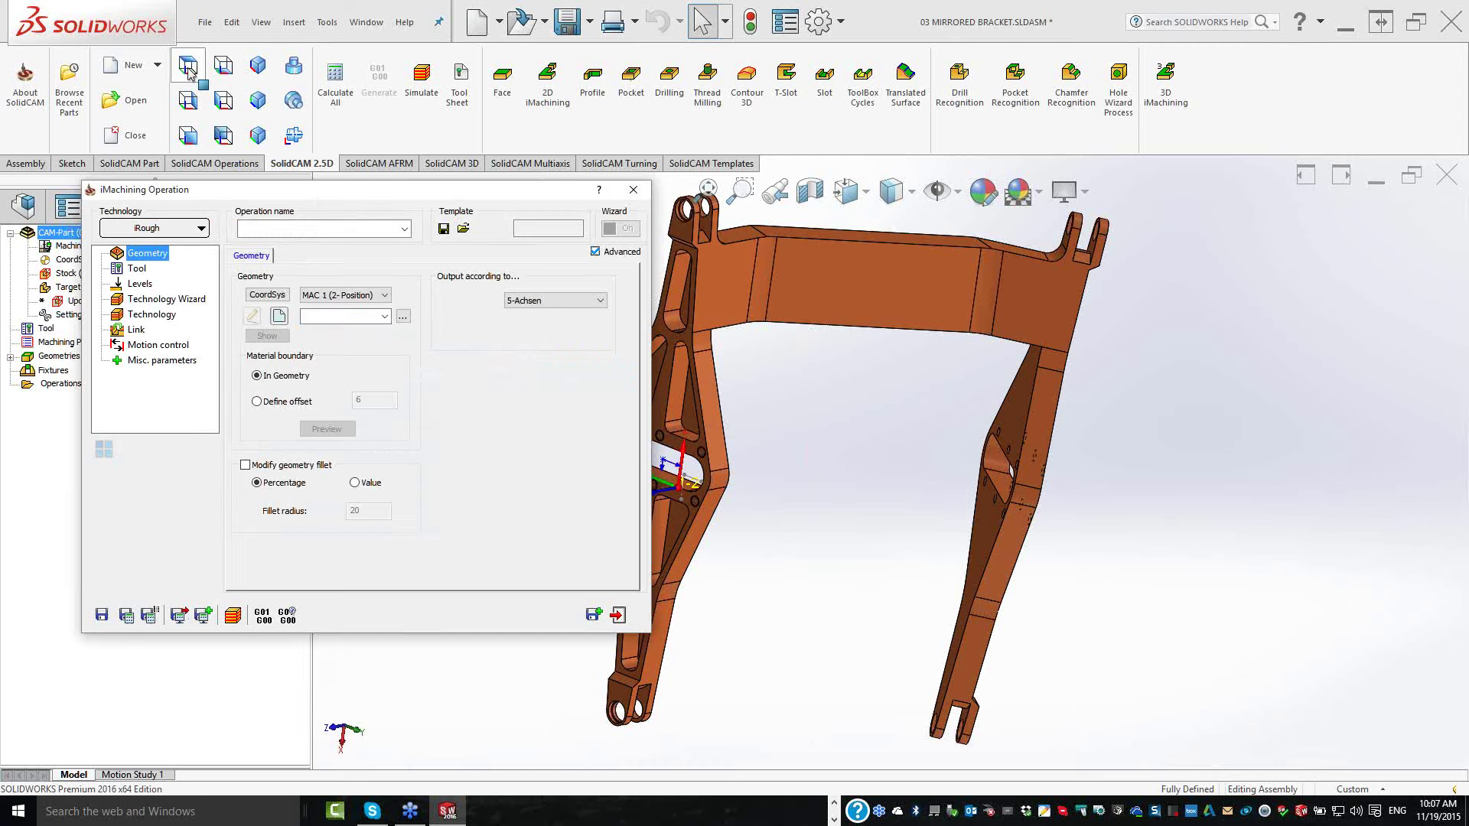
left_click(189, 69)
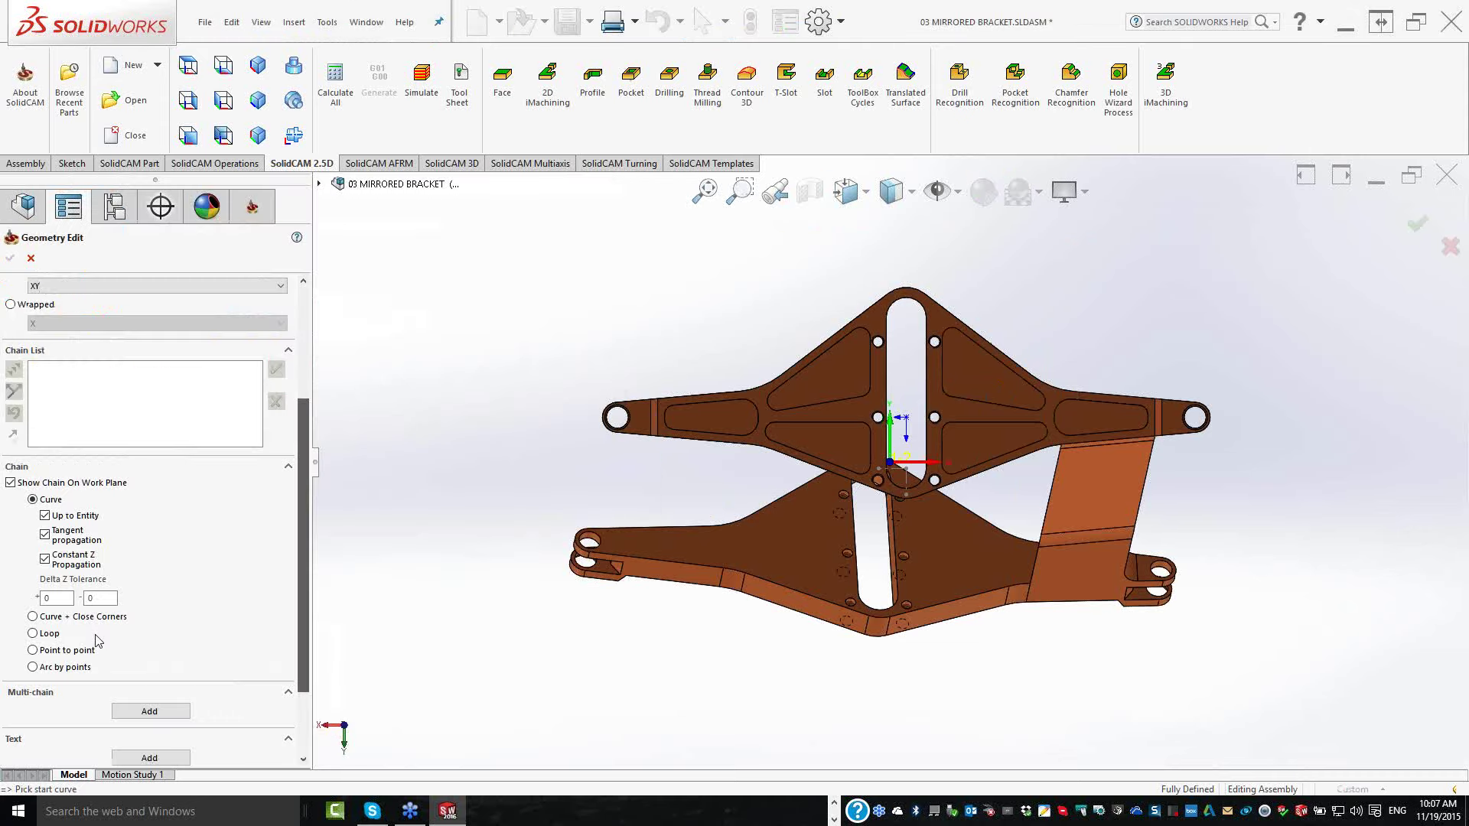
- Define the geometry by multi-chaining the eight pocket faces on the bracket plate
scroll(153, 624, "down", 3)
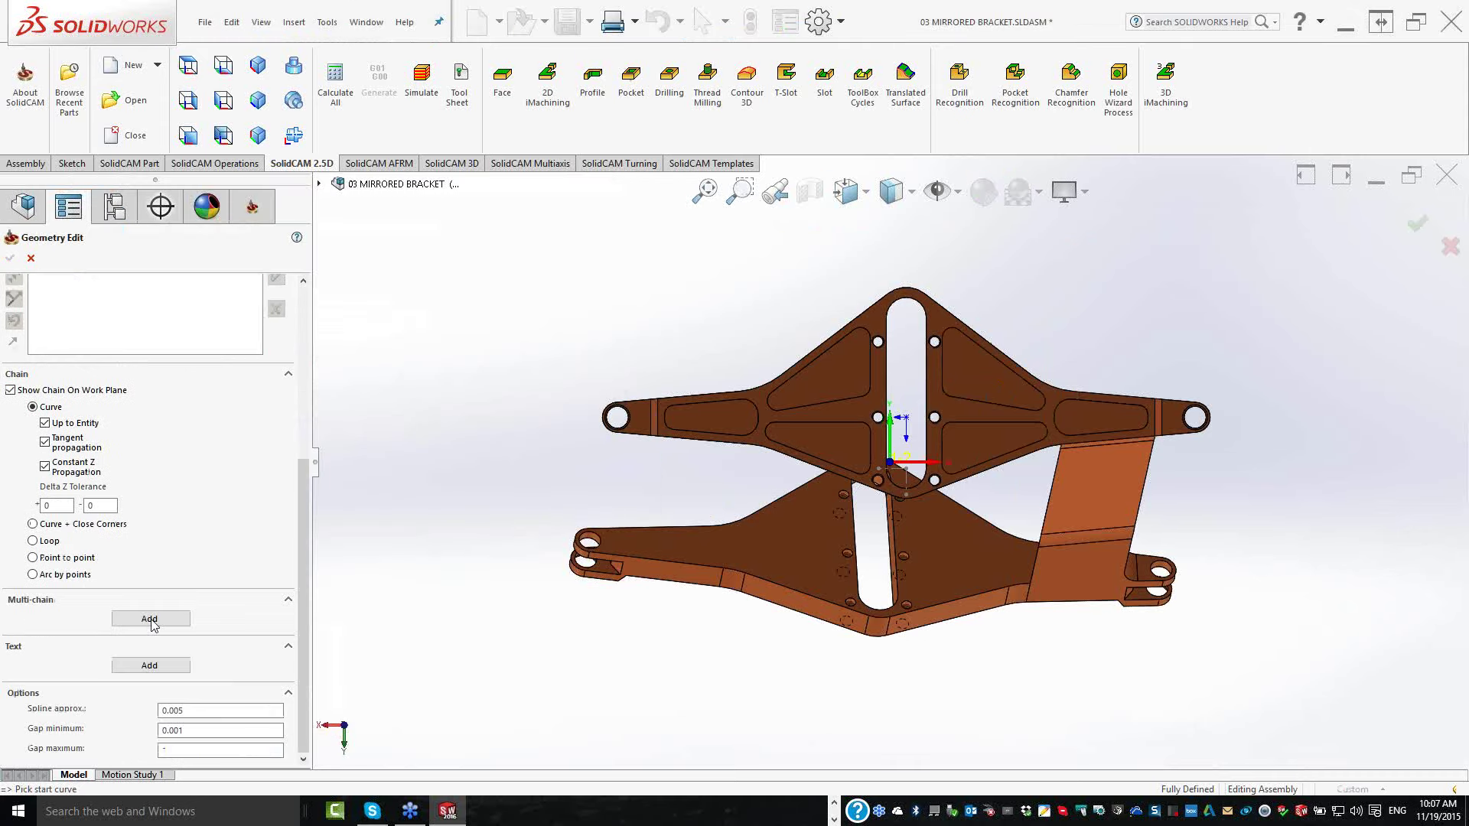
left_click(151, 620)
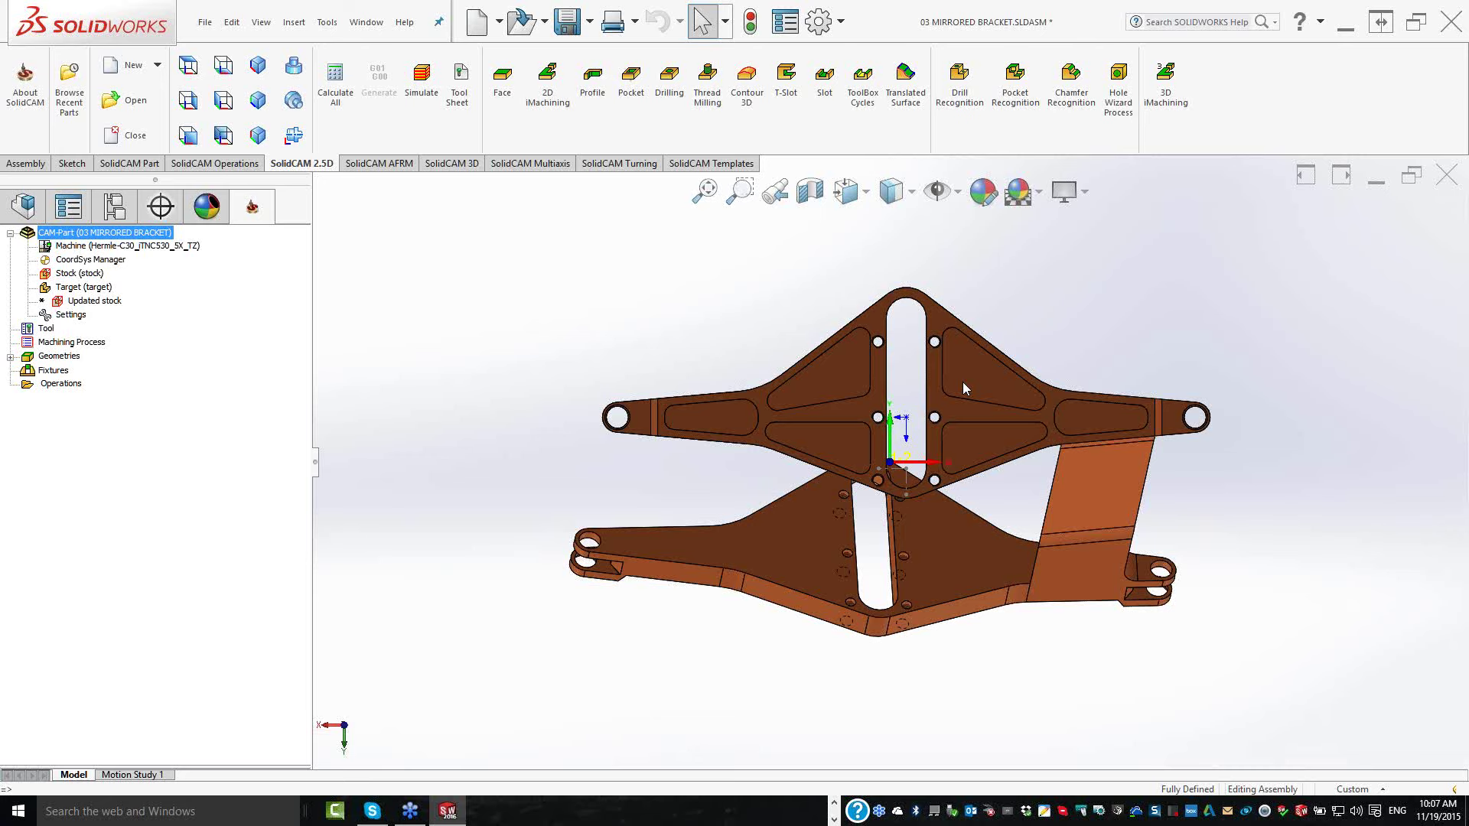
left_click(963, 384)
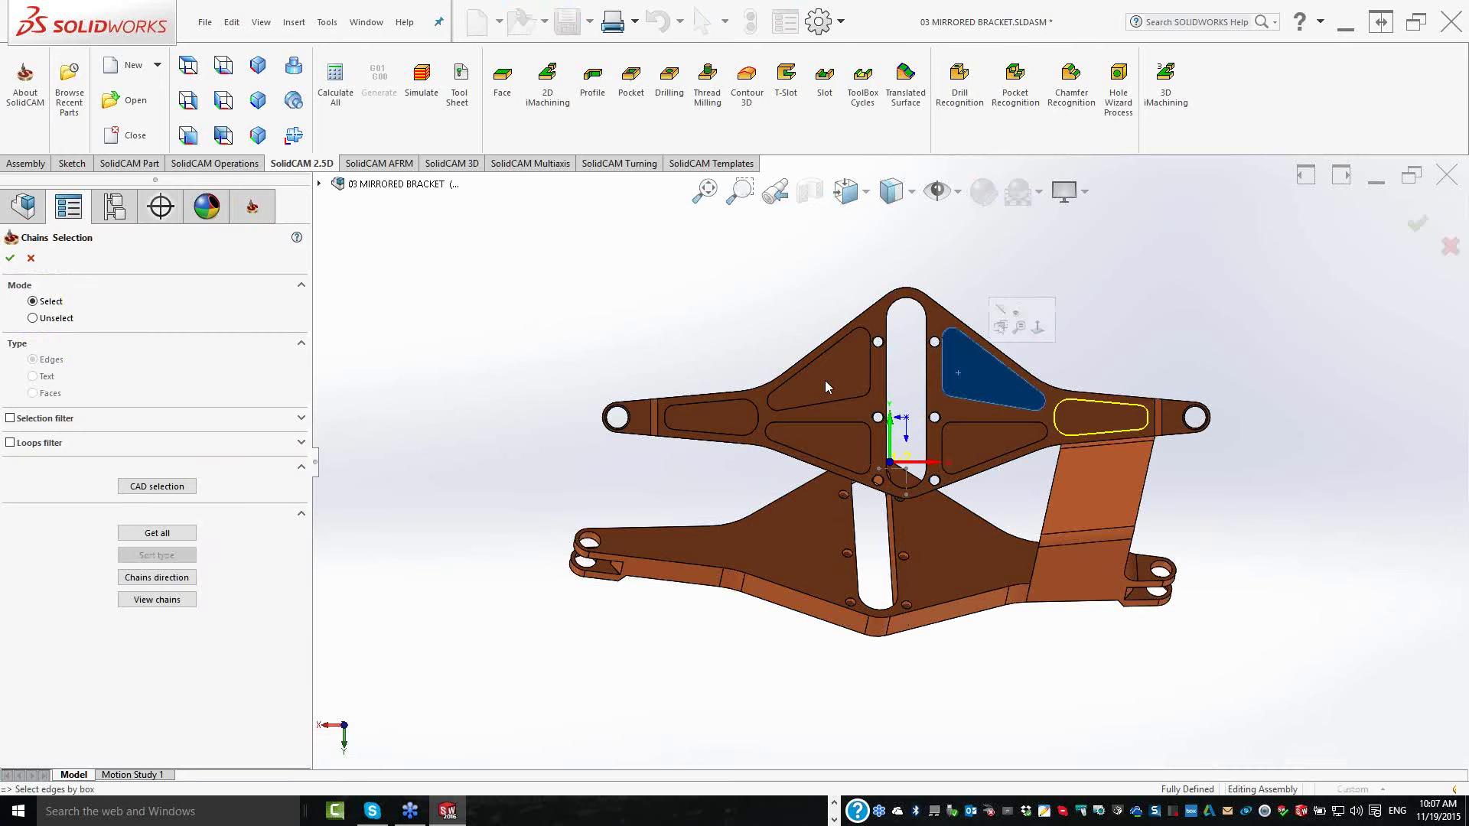
left_click(843, 449)
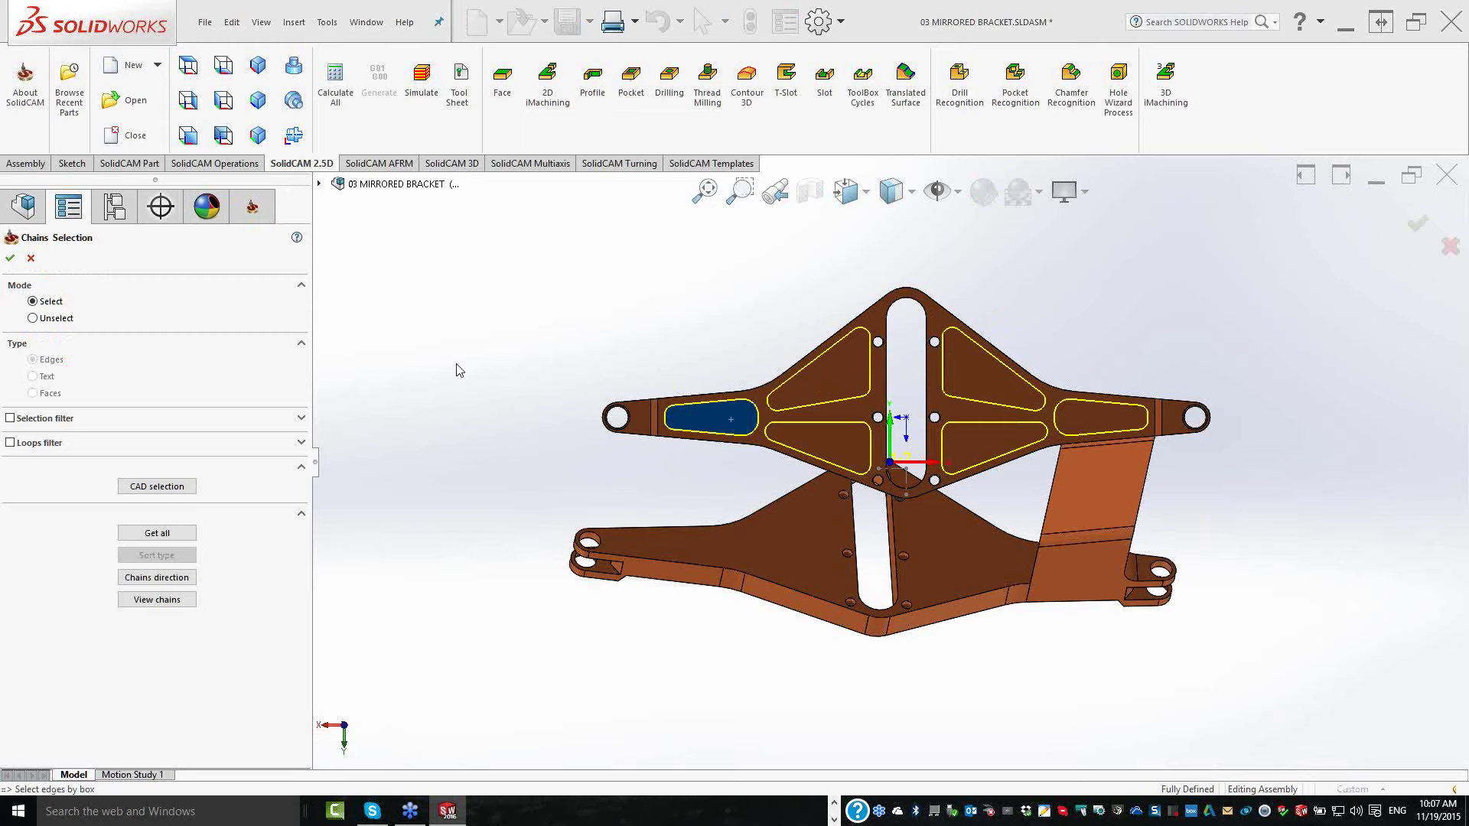
left_click(11, 259)
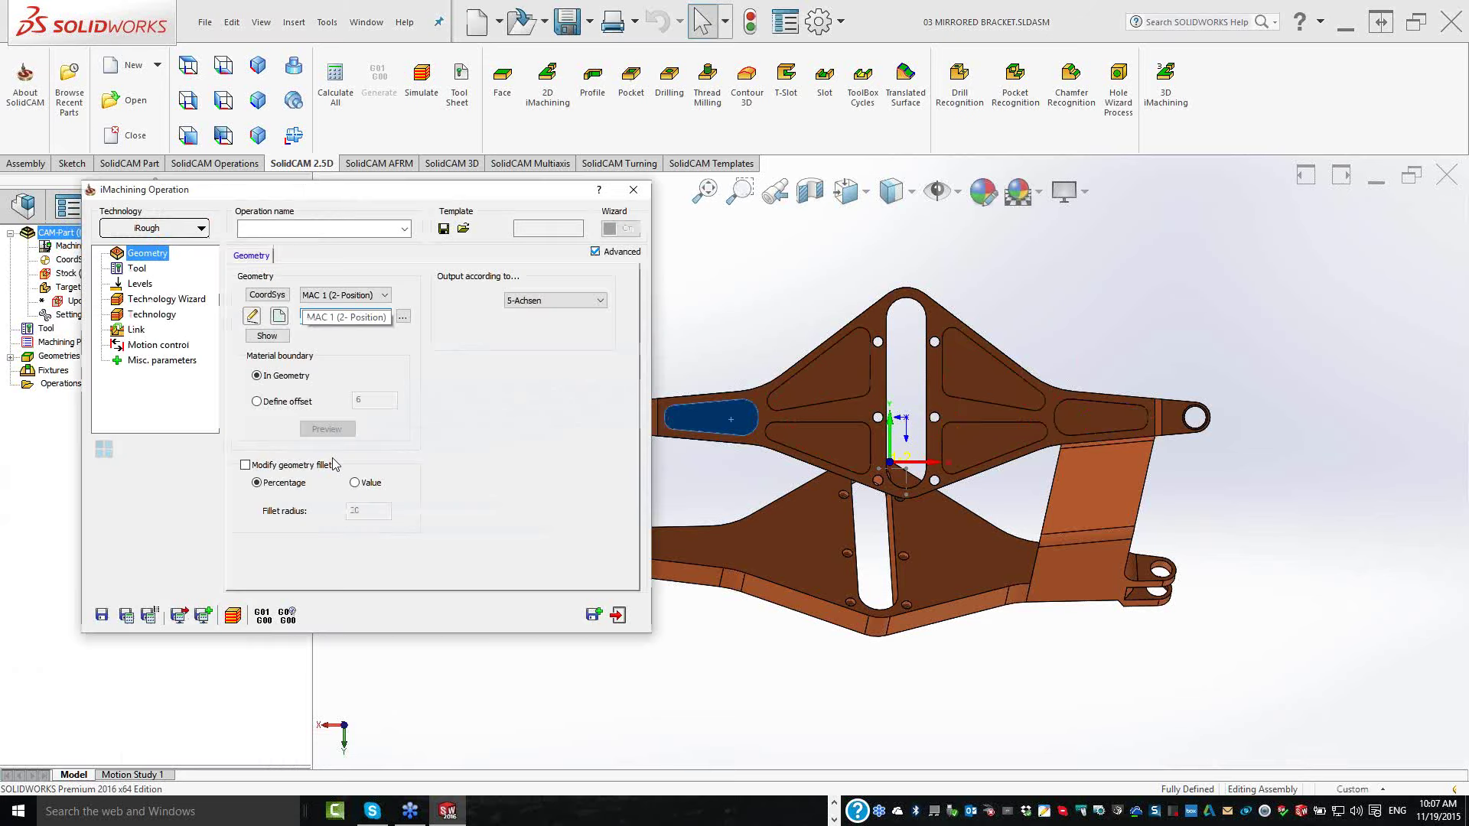
- Choose a cutting tool and pick the upper level and 8.525 pocket depth from bracket faces
left_click(137, 269)
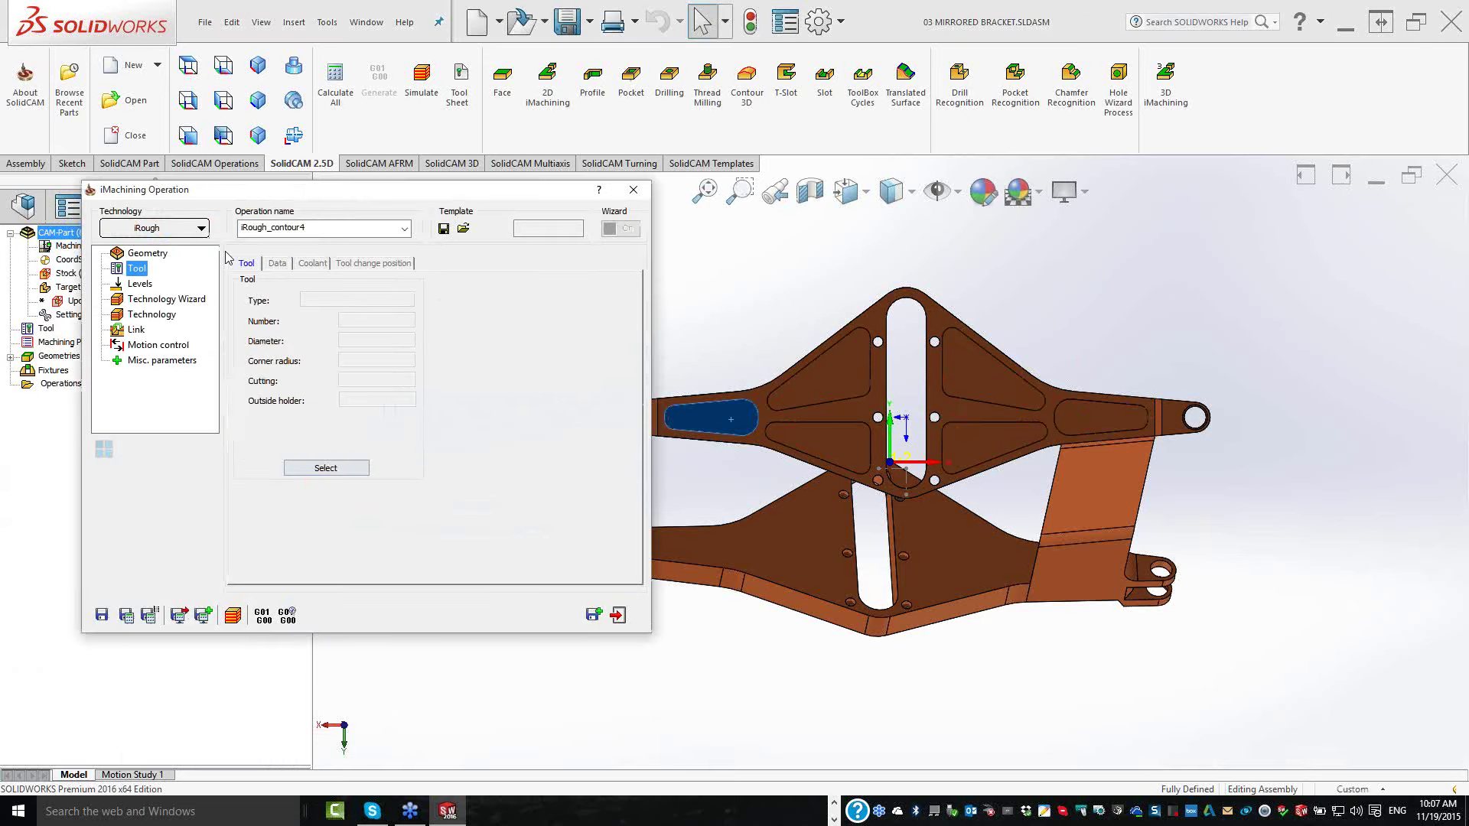
left_click(326, 467)
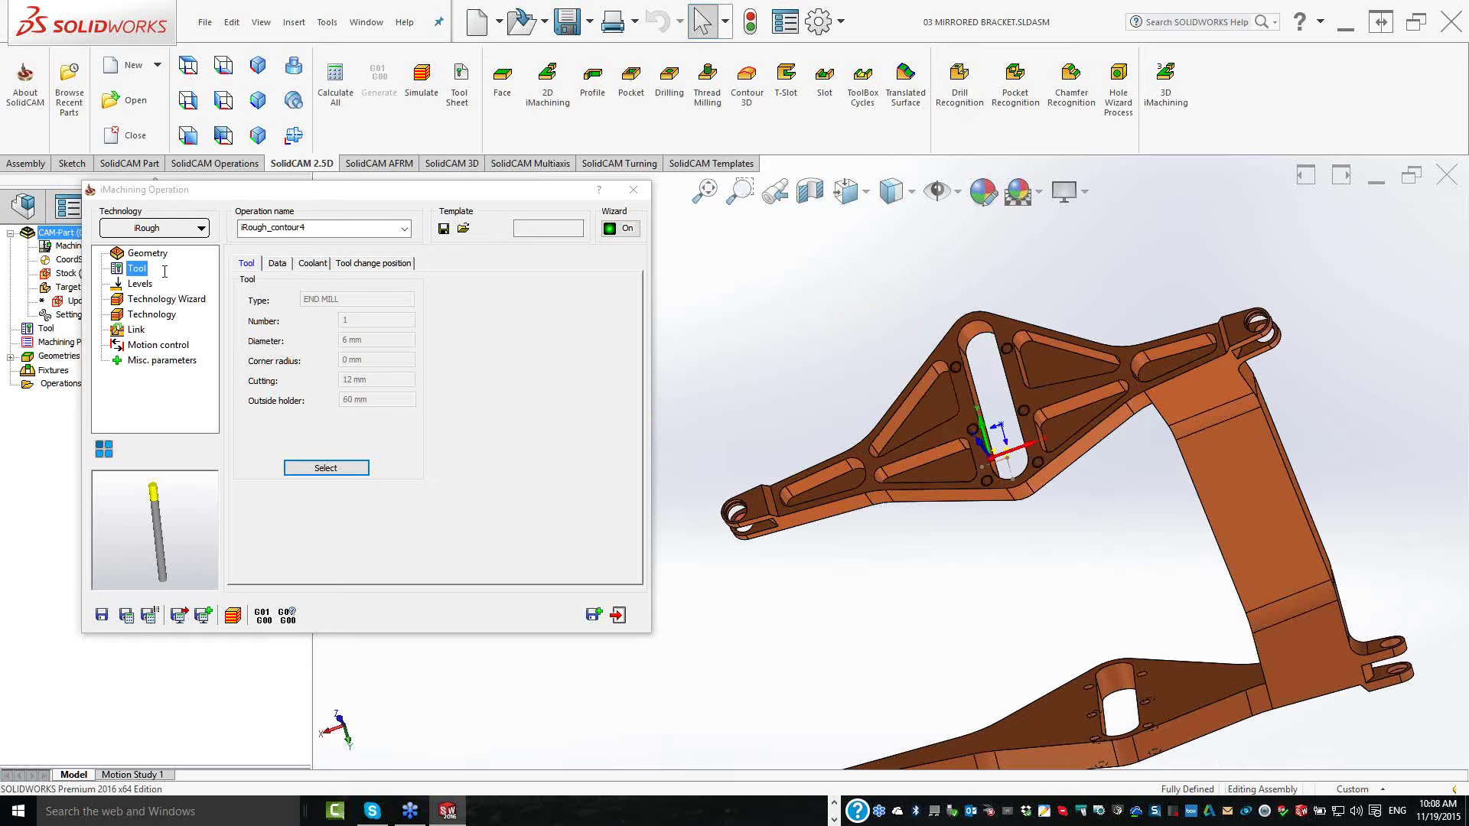
left_click(140, 283)
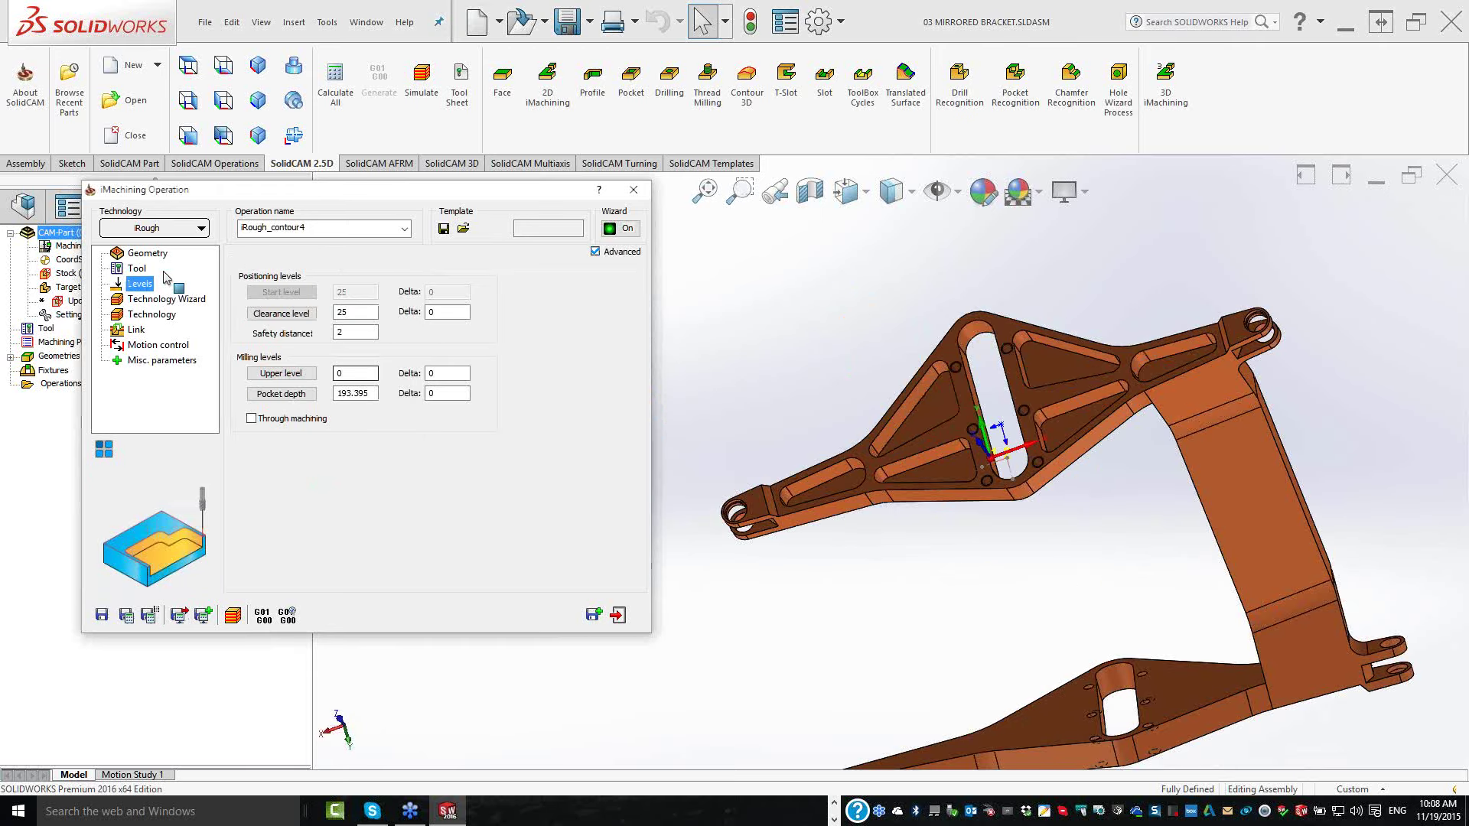
left_click(356, 373)
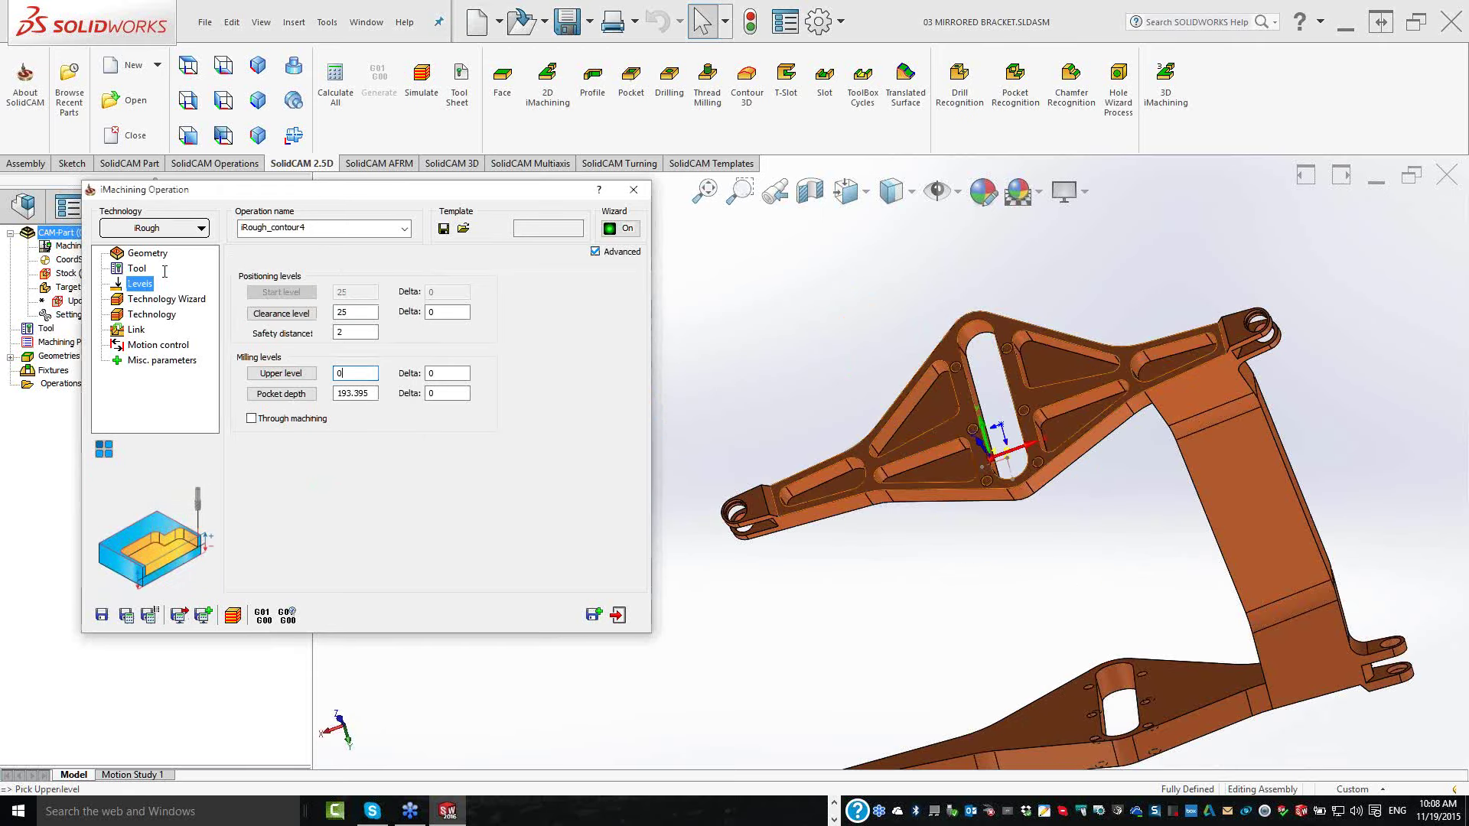
left_click(967, 406)
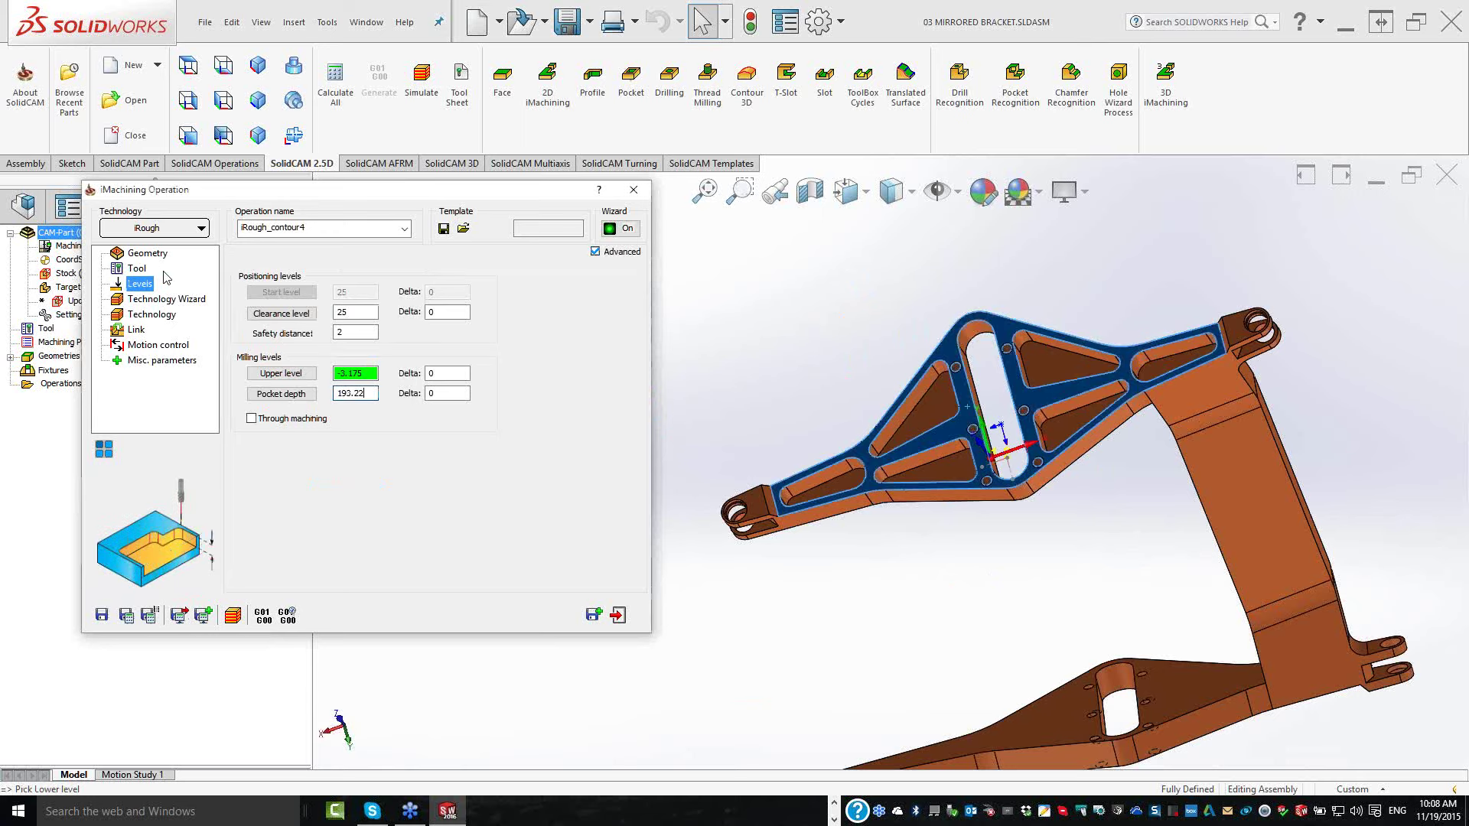
left_click(929, 472)
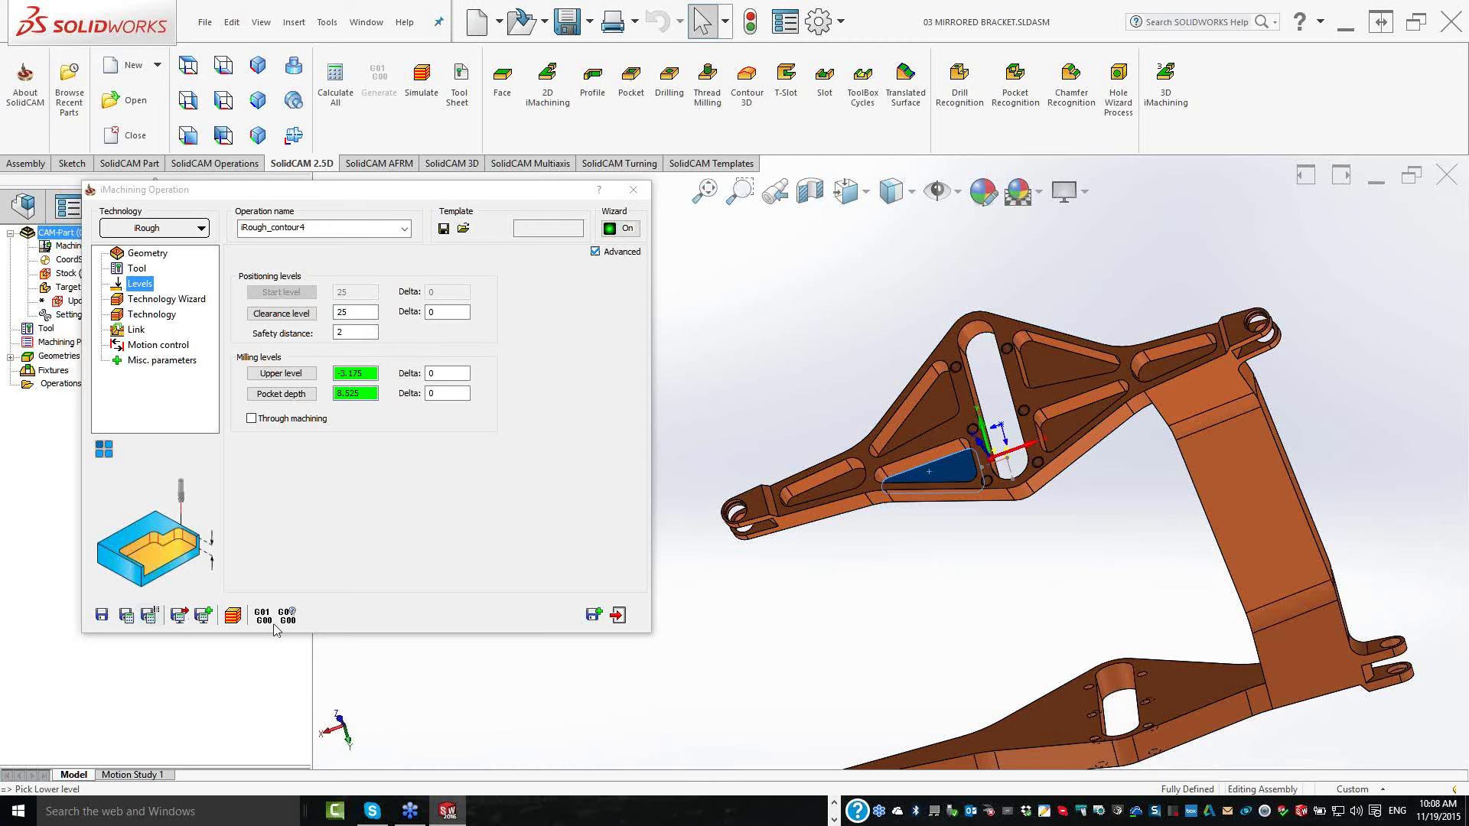
- Calculate the iRough_contour4 toolpath, inspect it on the bracket, and close the operation
left_click(127, 615)
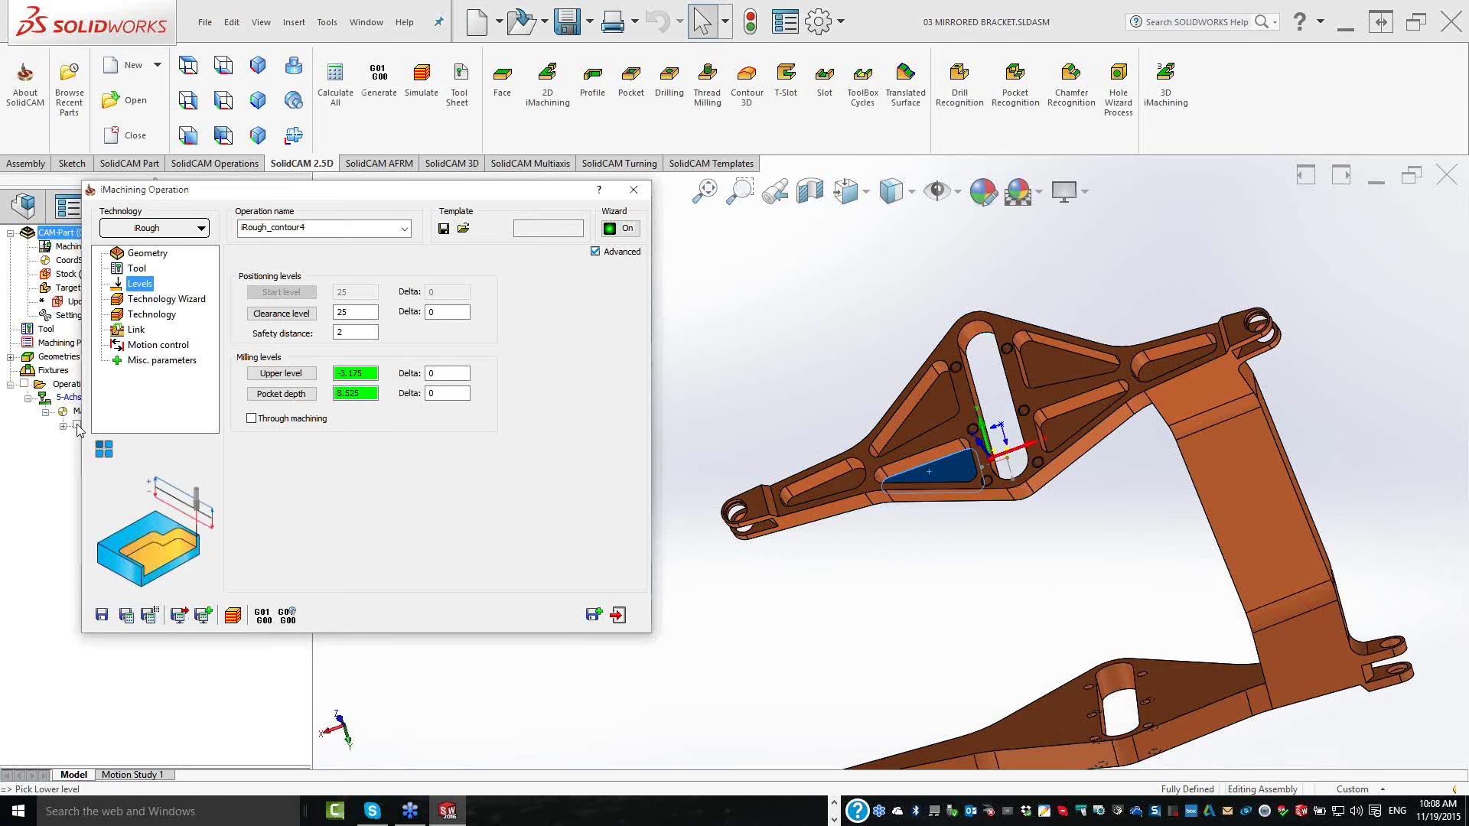
left_click_drag(336, 190, 472, 168)
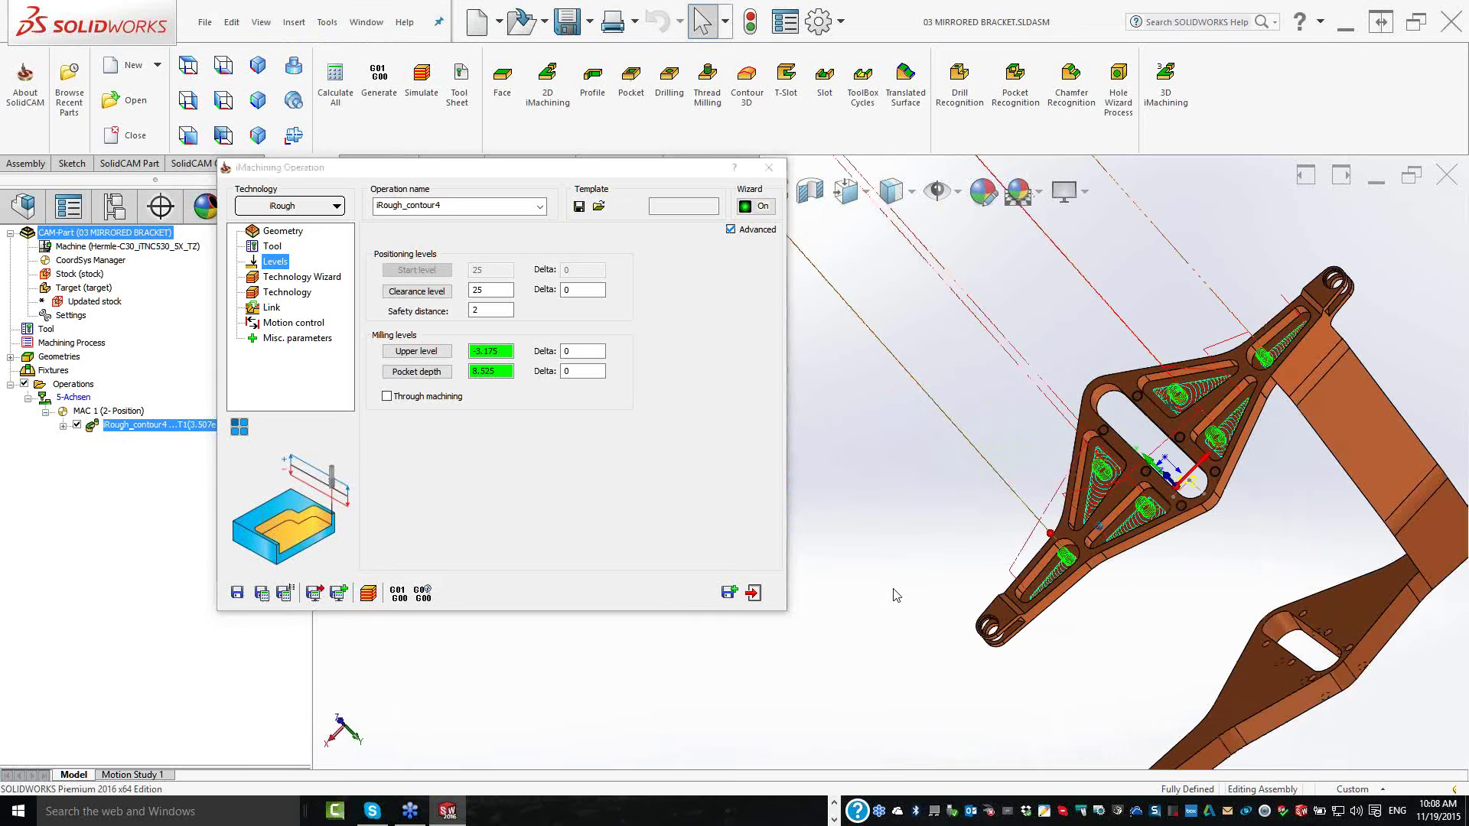
middle_click_drag(896, 595, 1242, 535)
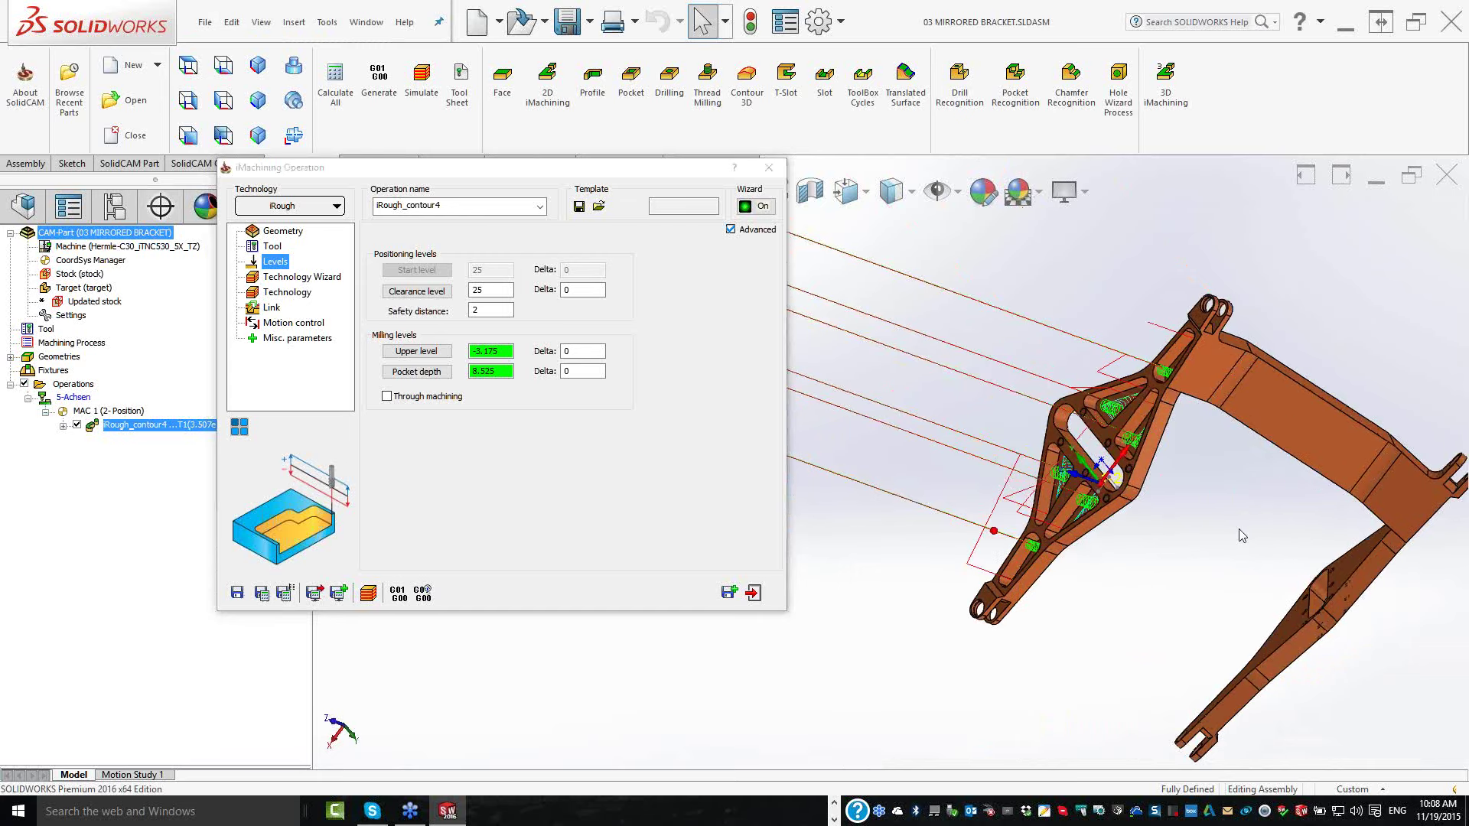
left_click(753, 594)
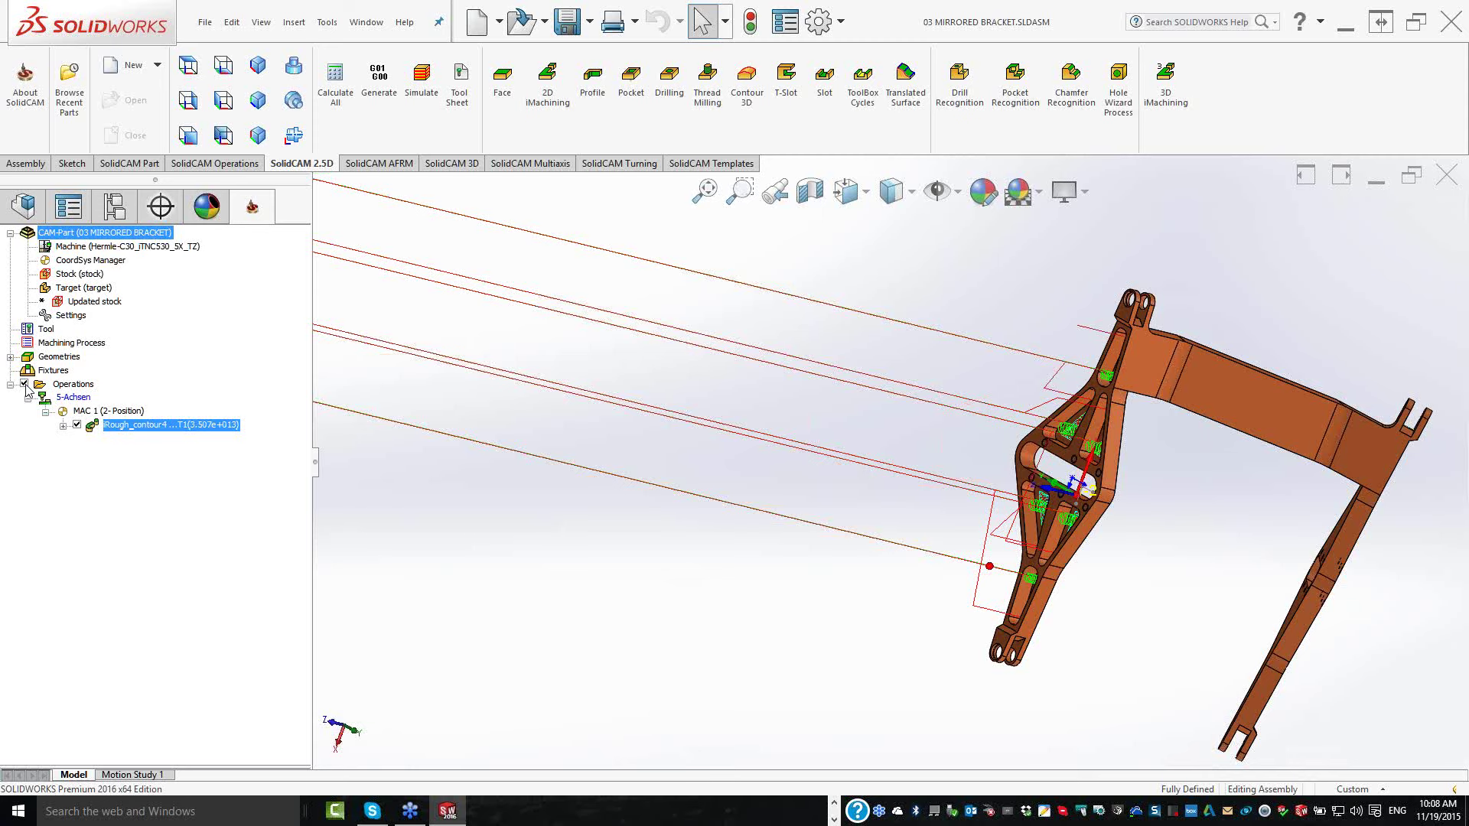
- Mirror iRough_contour4 about Plane9 on MAC 1 (2-Position), creating iRough_contour4 1
right_click(161, 426)
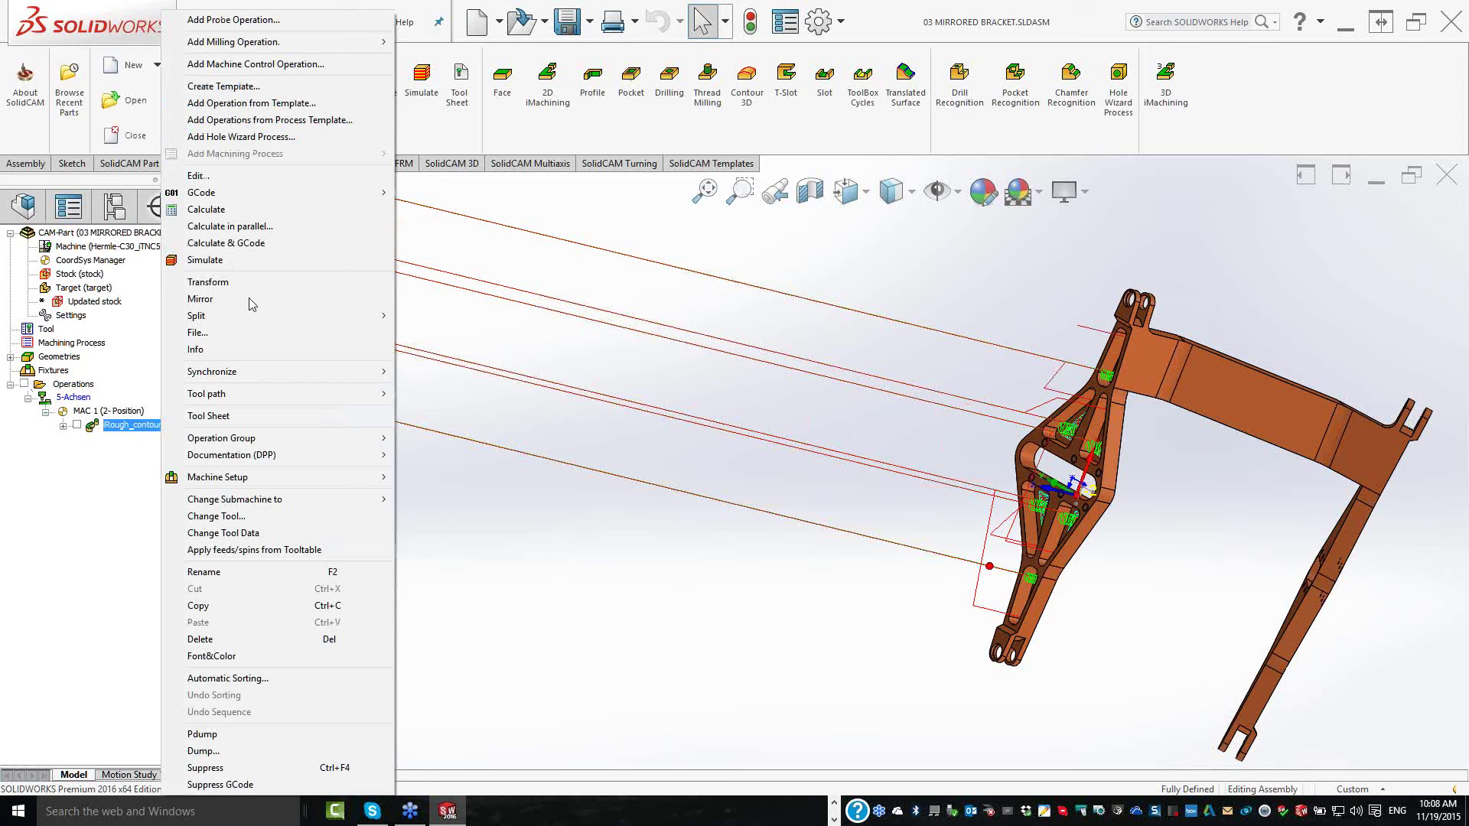
left_click(200, 299)
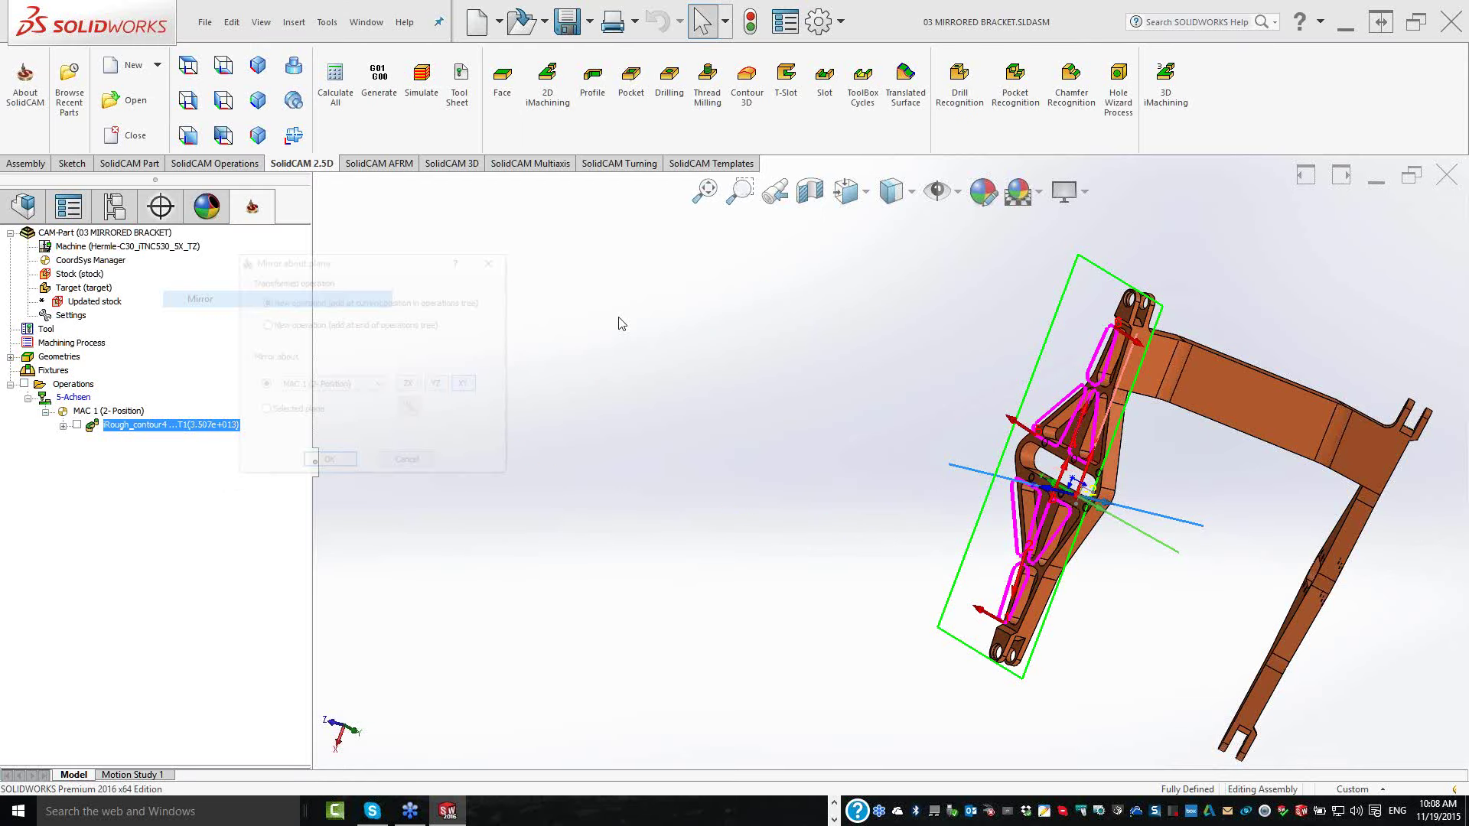
left_click(332, 389)
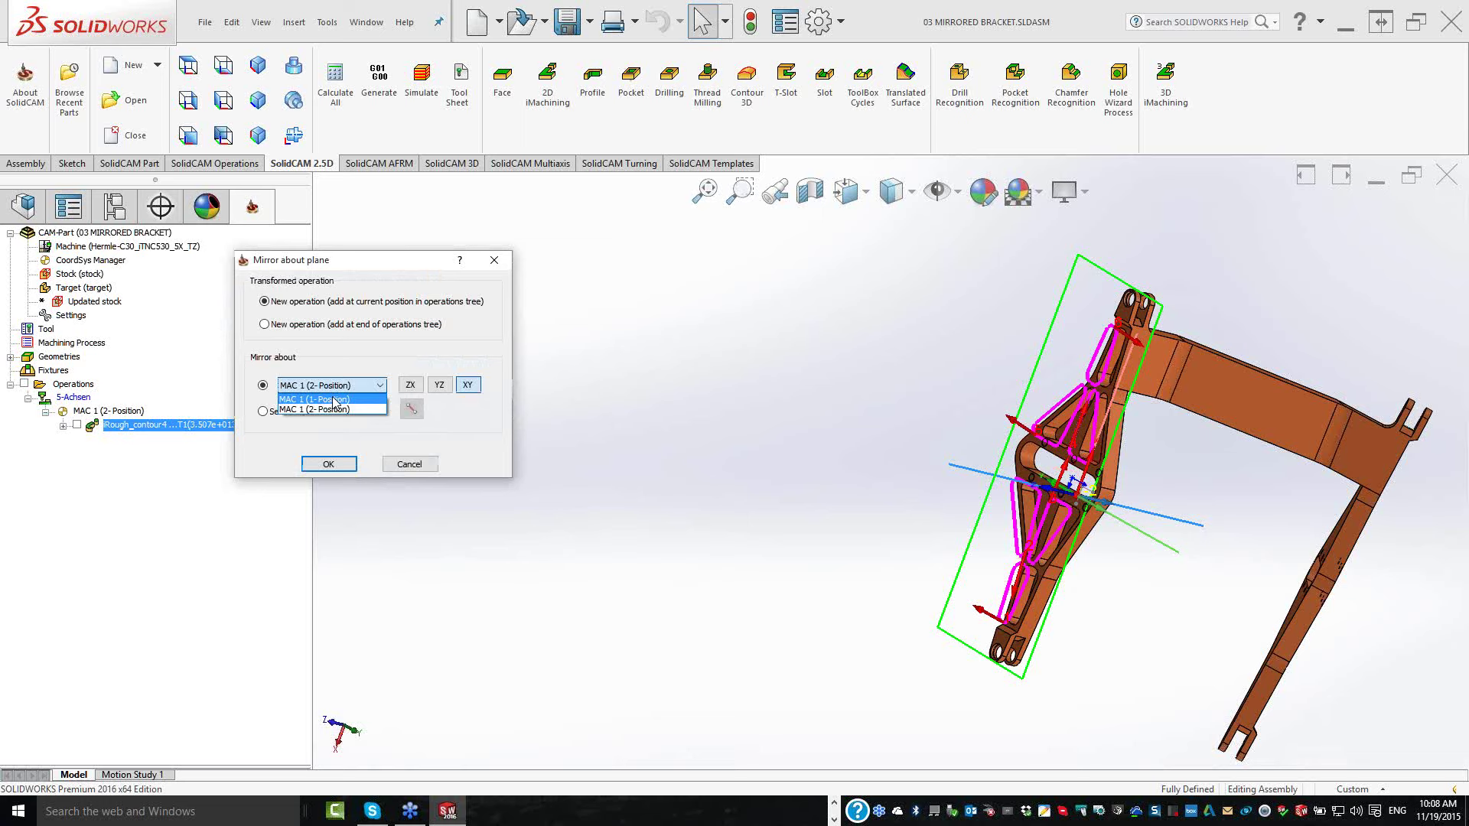
left_click(334, 409)
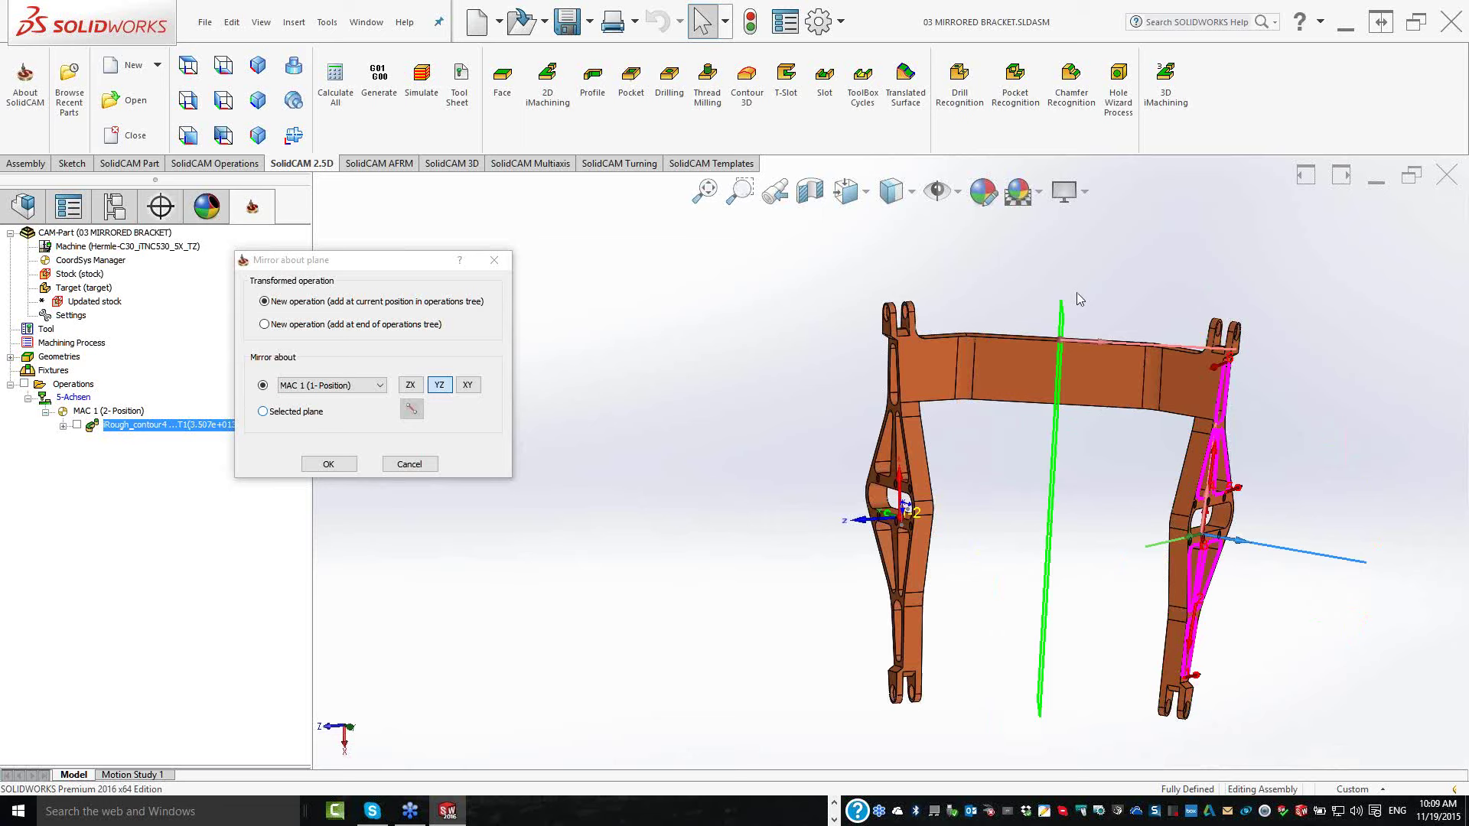
left_click(412, 411)
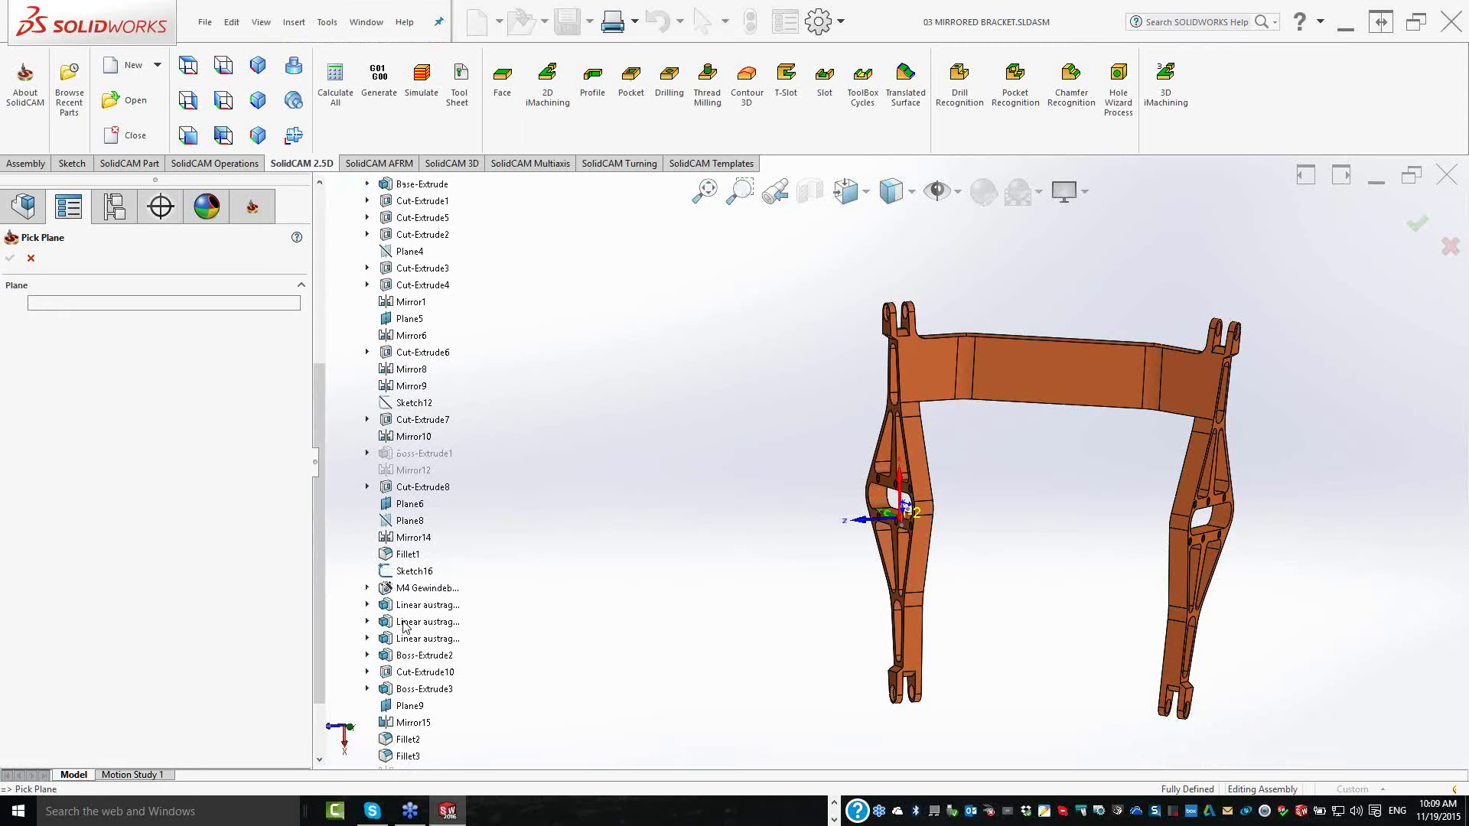
scroll(405, 627, "down", 2)
left_click(409, 621)
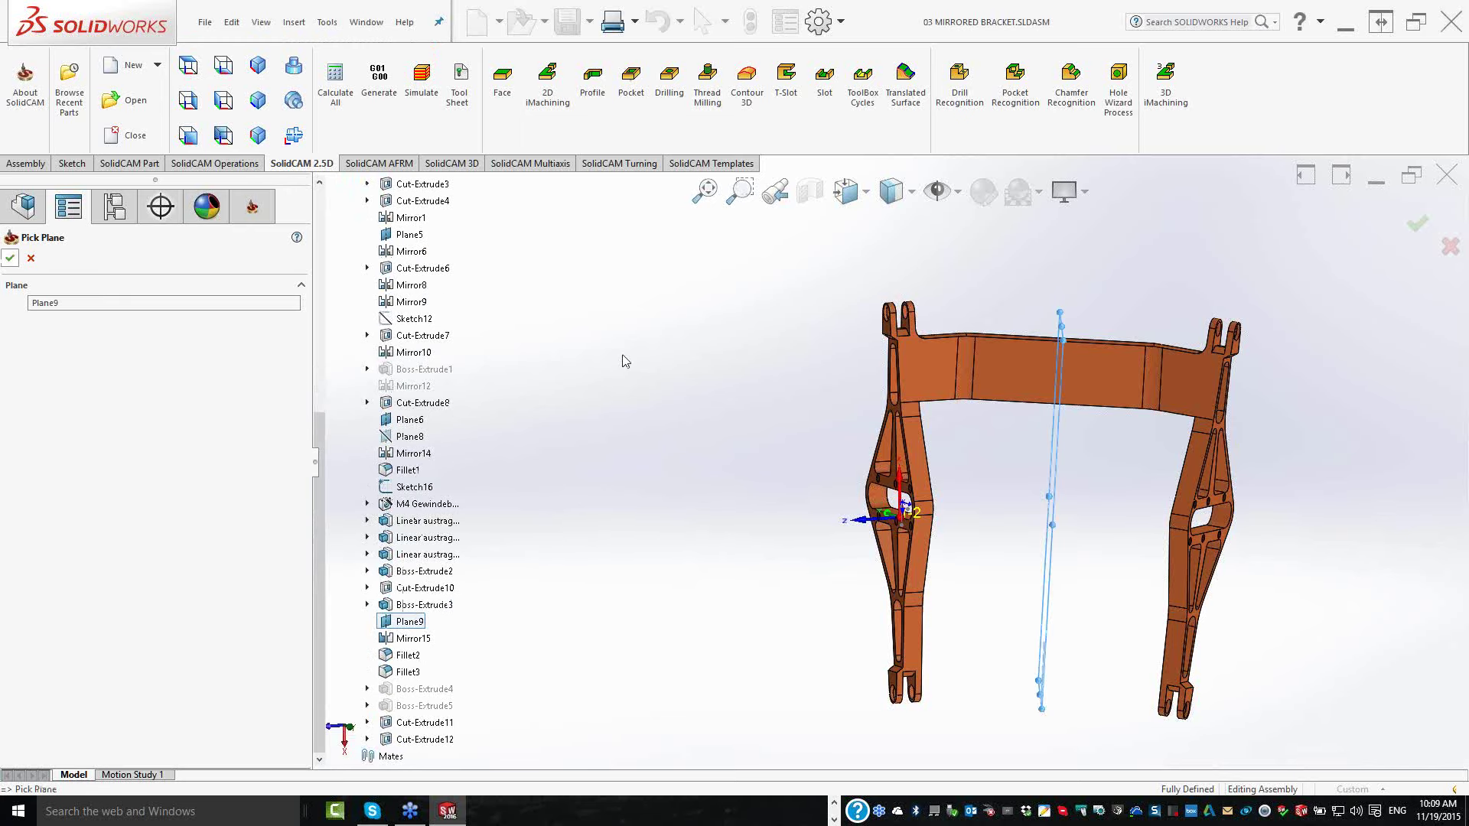
key("Return")
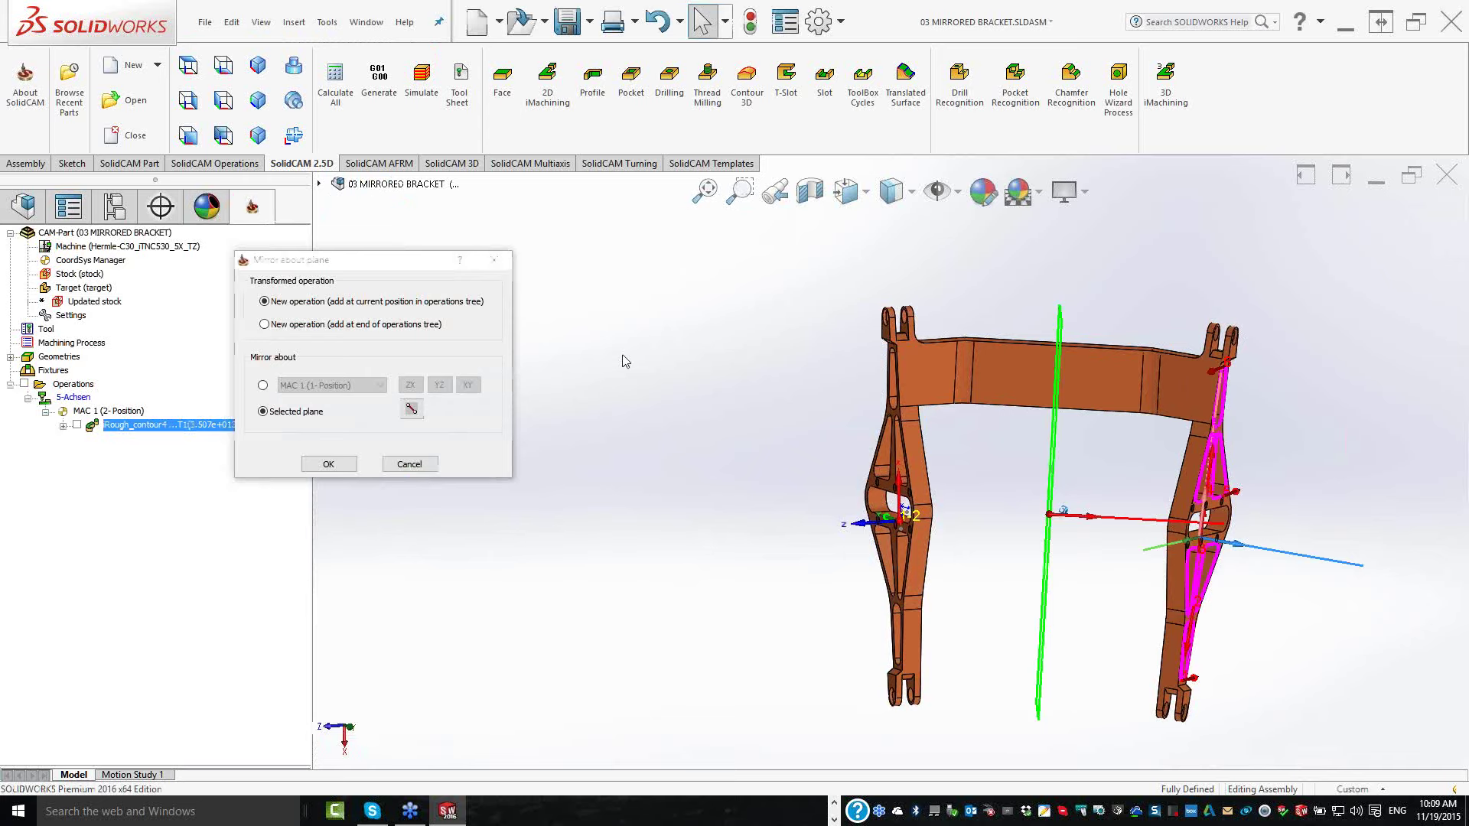
scroll(625, 362, "down", 2)
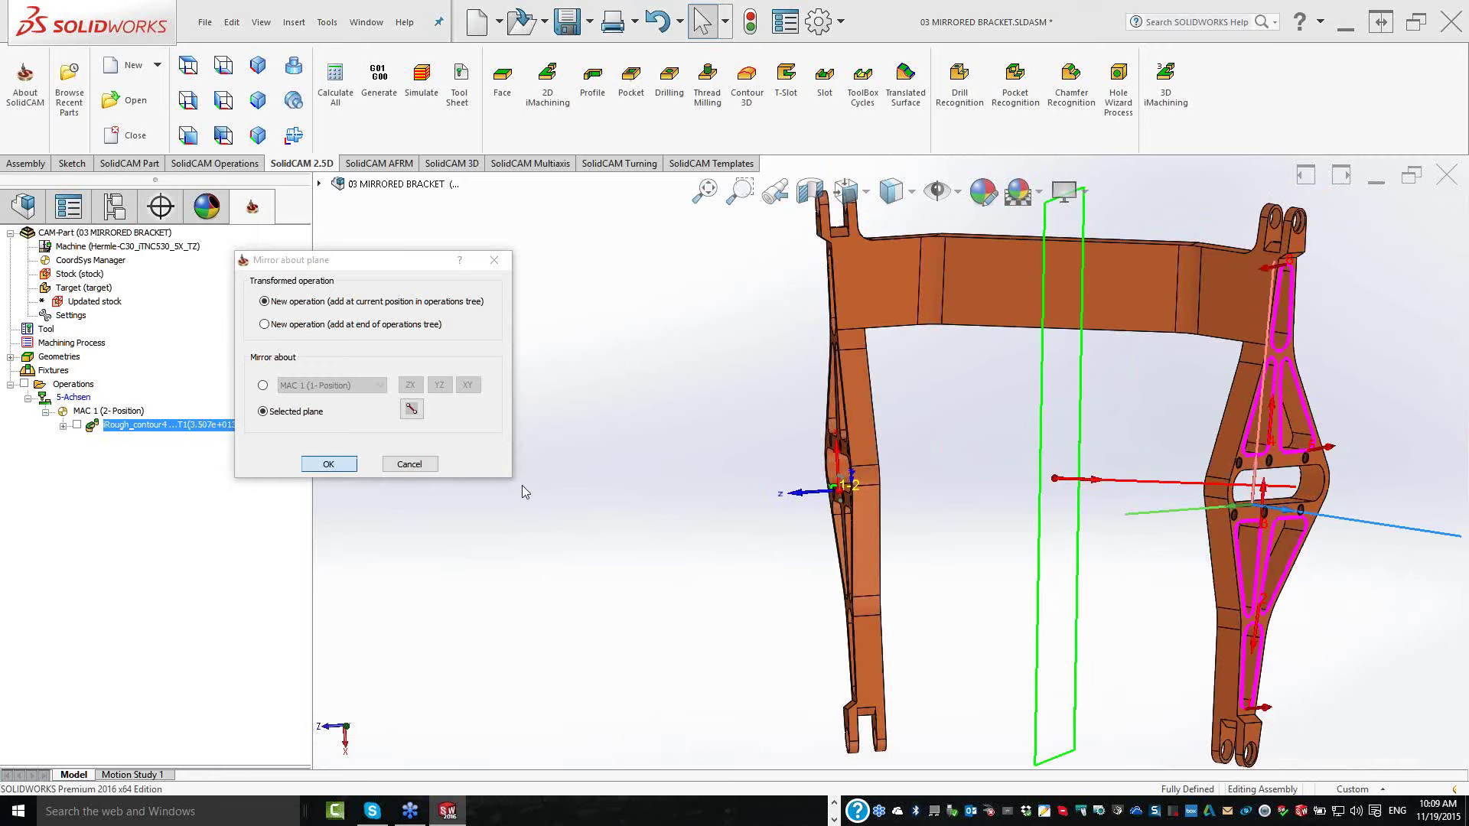
key("Return")
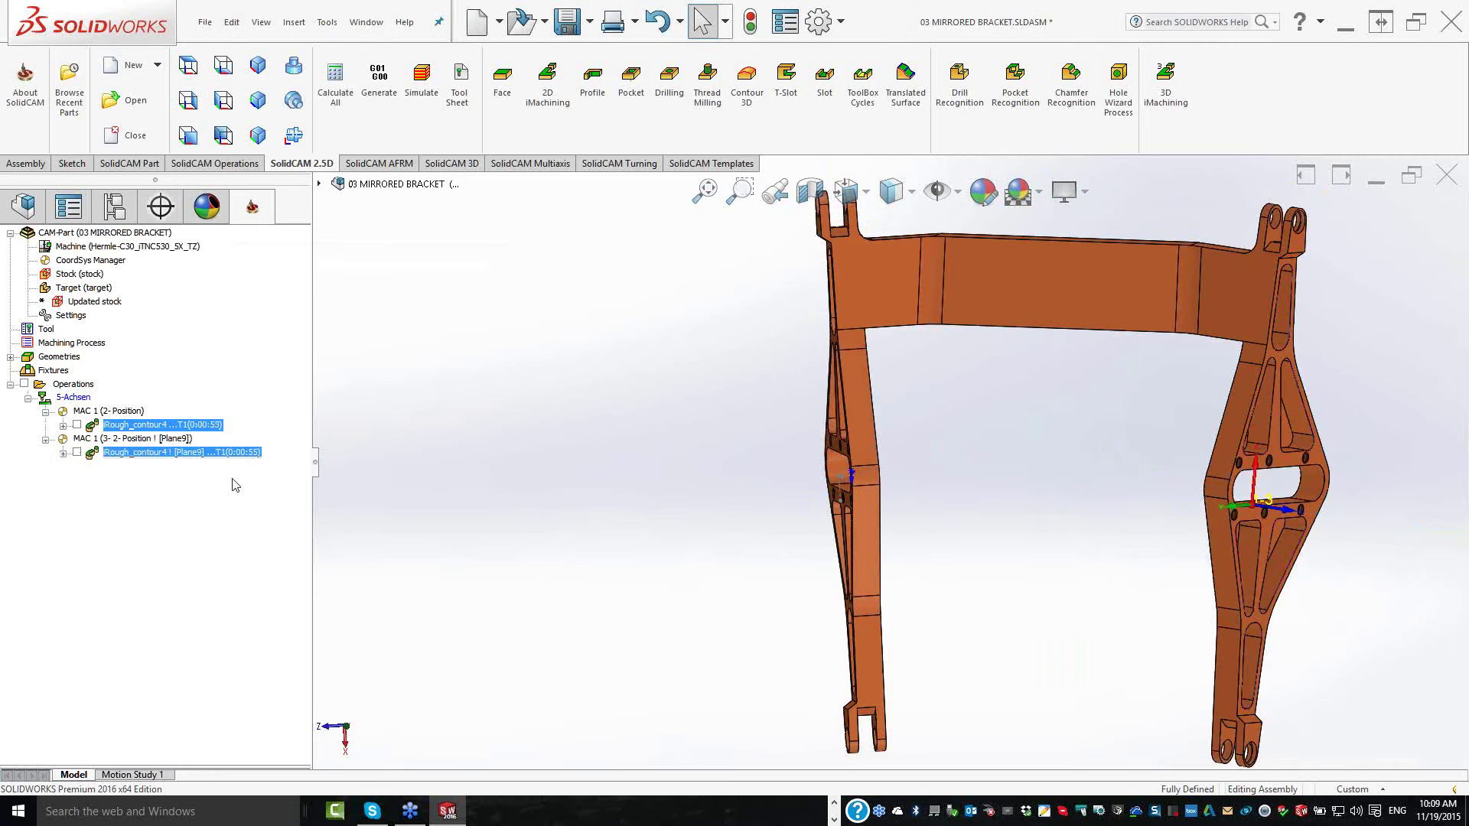
left_click(124, 453)
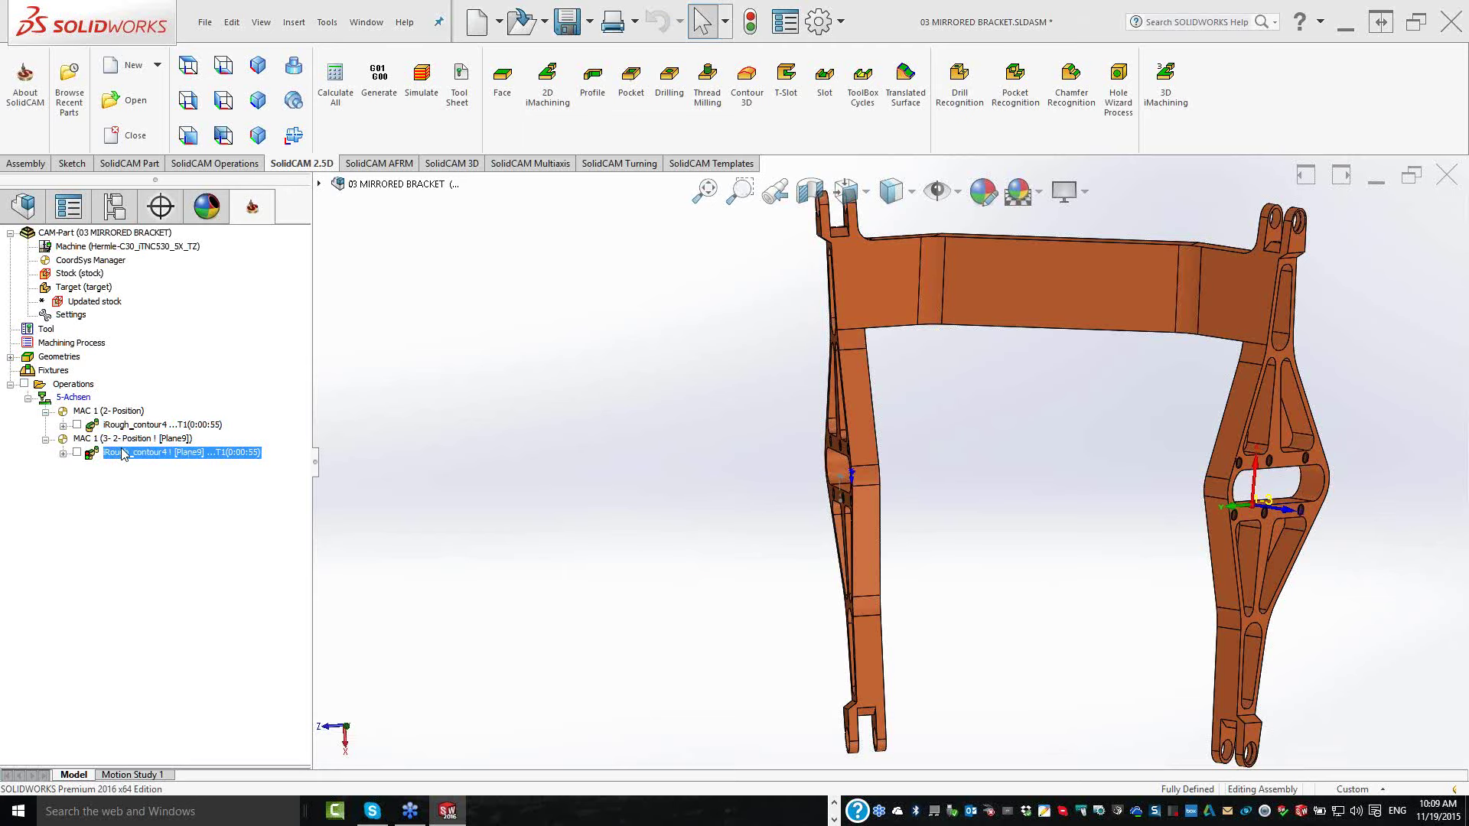
double_click(122, 454)
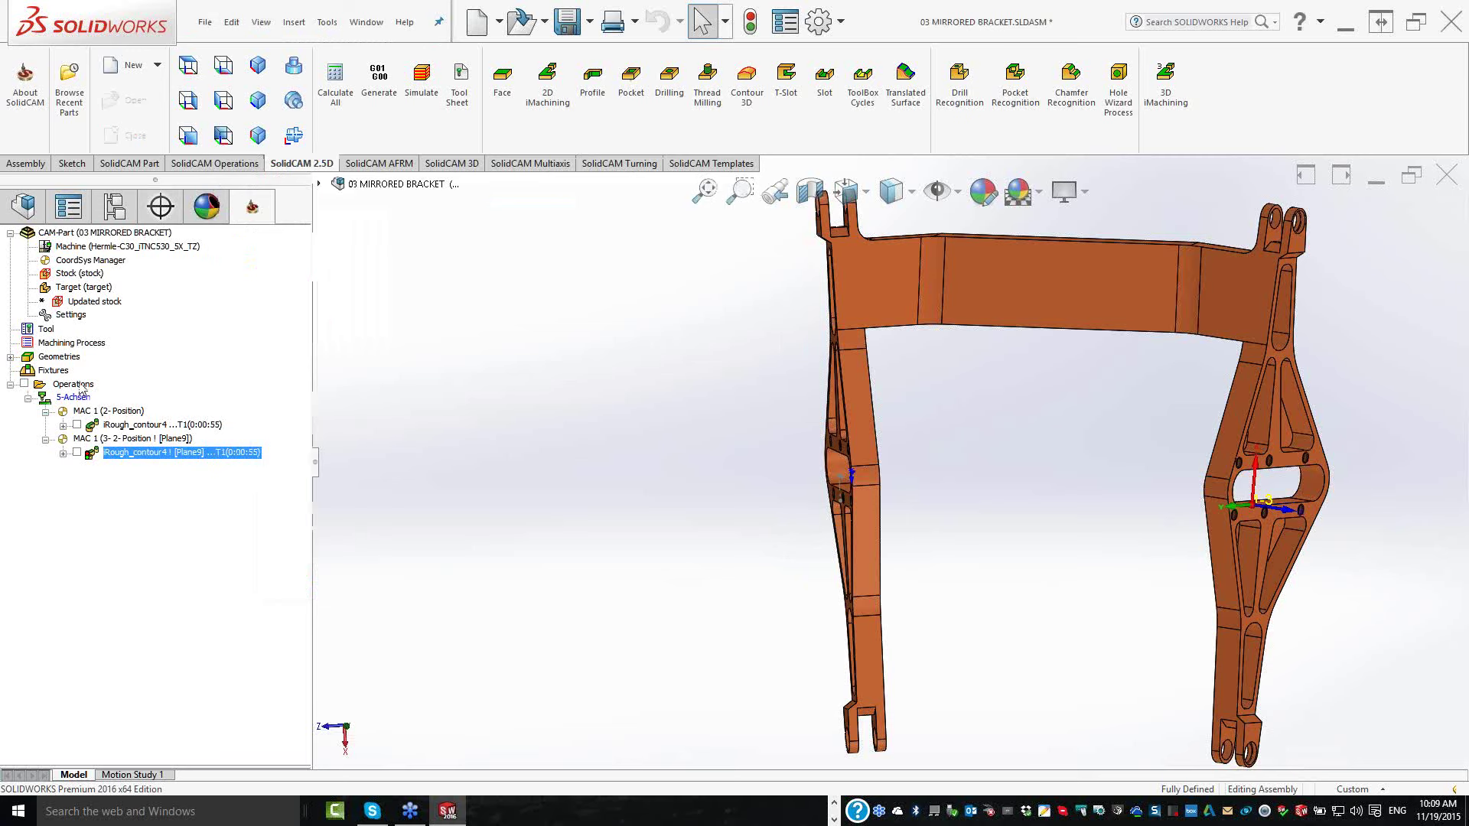
left_click(77, 384)
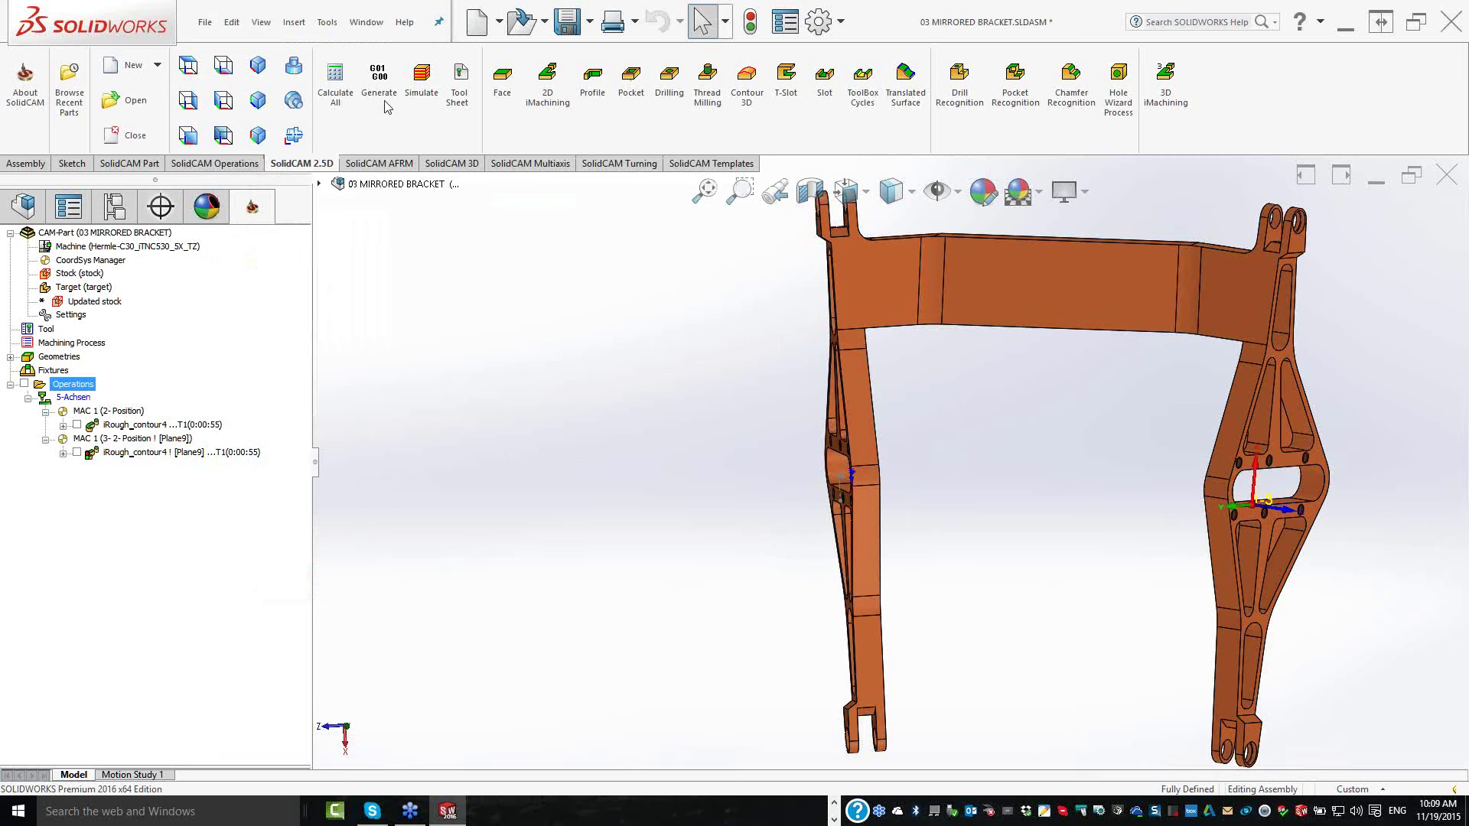
- Run Generate on all SolidCAM operations, then dismiss the SOLIDWORKS crash report with Done
left_click(382, 88)
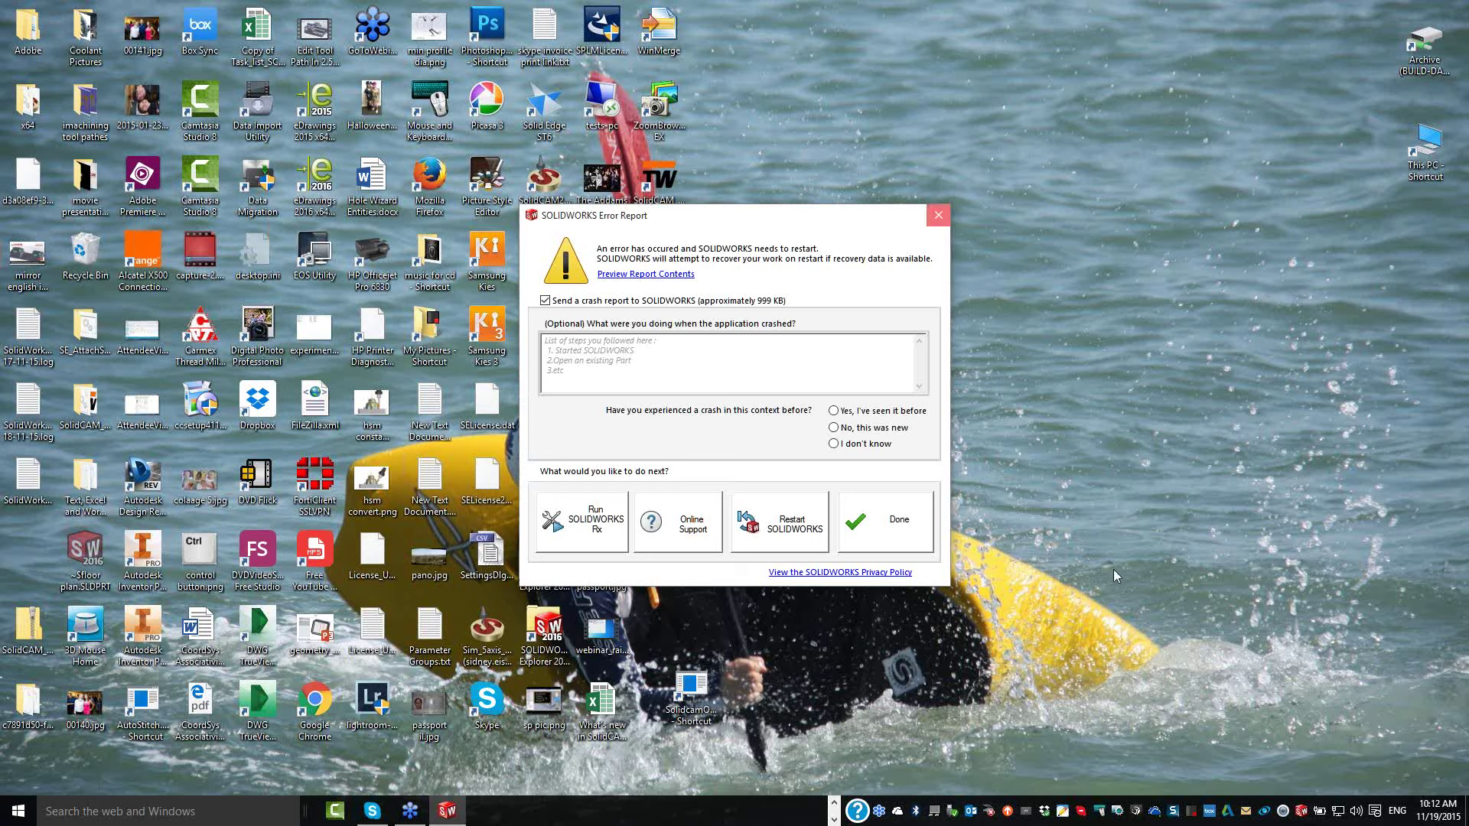
left_click(855, 441)
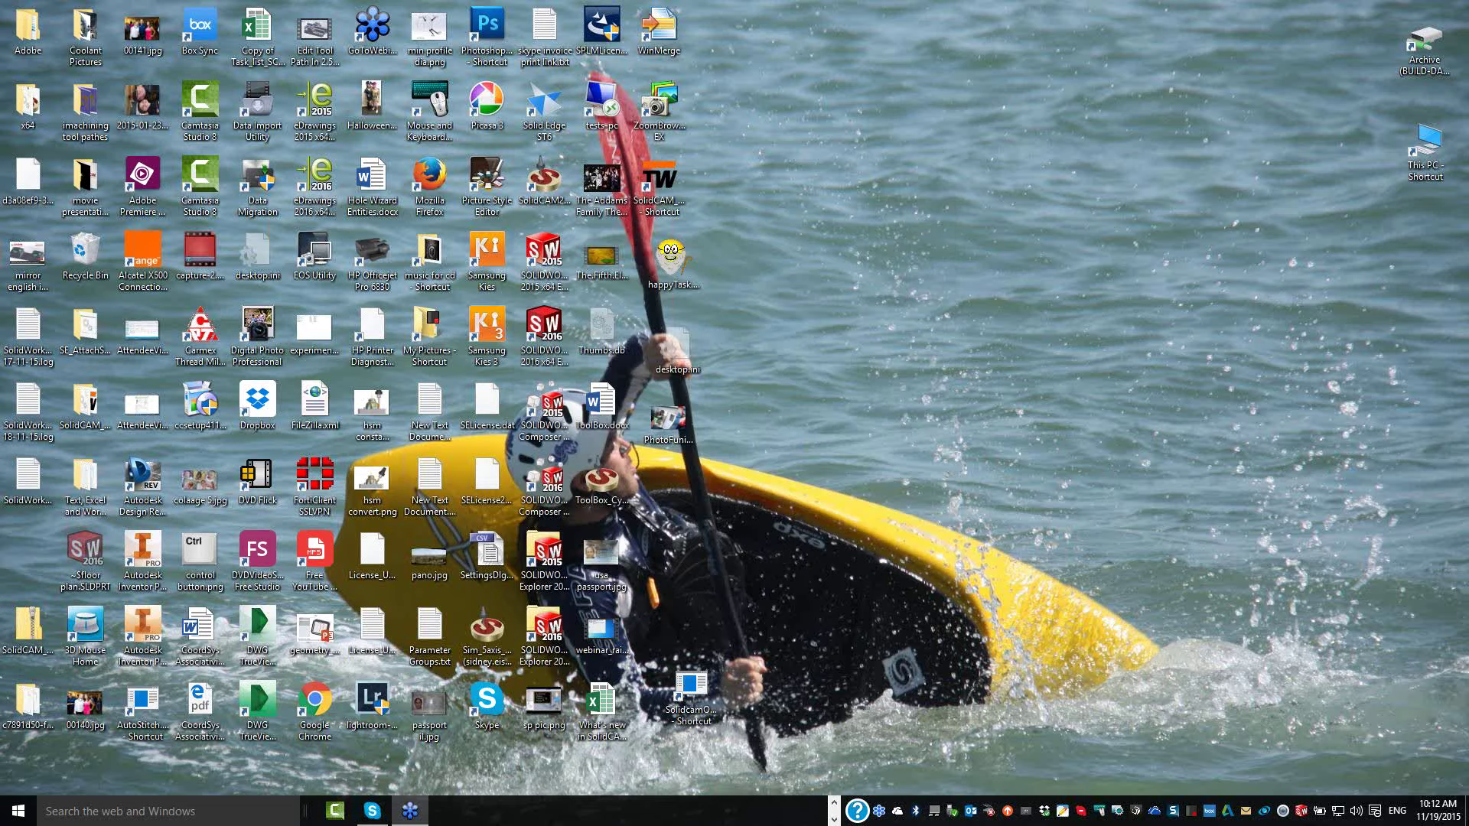